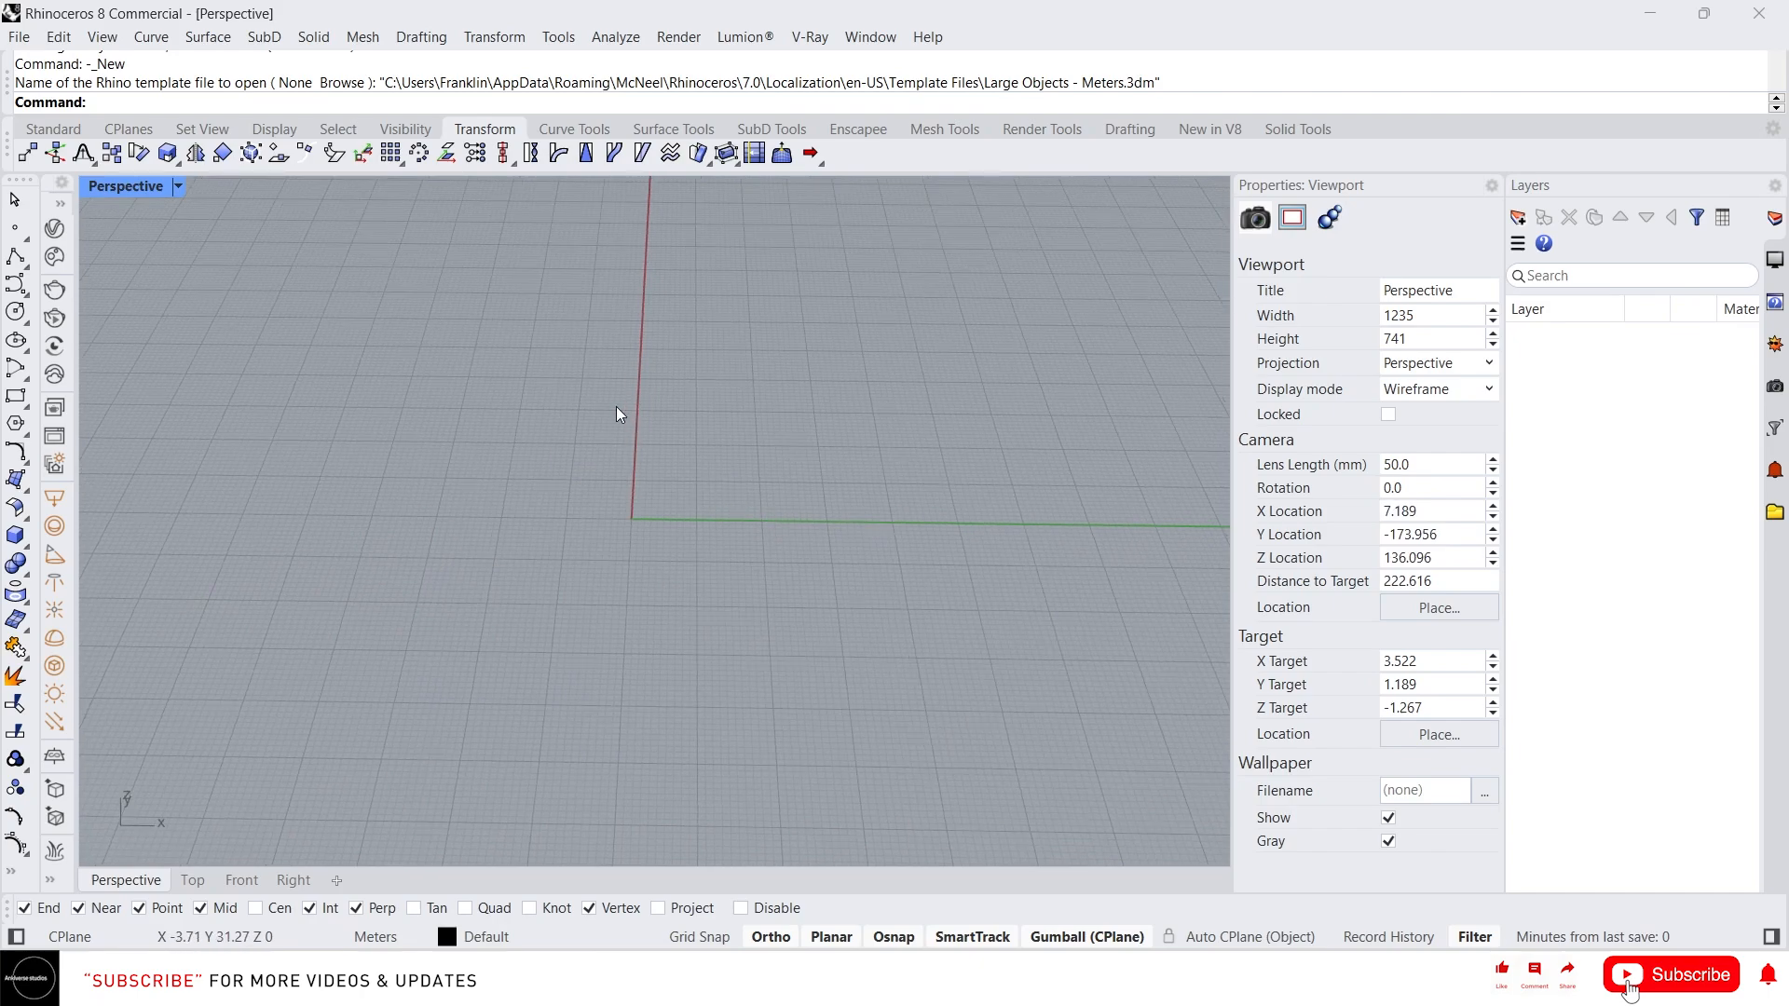
text(Extr)
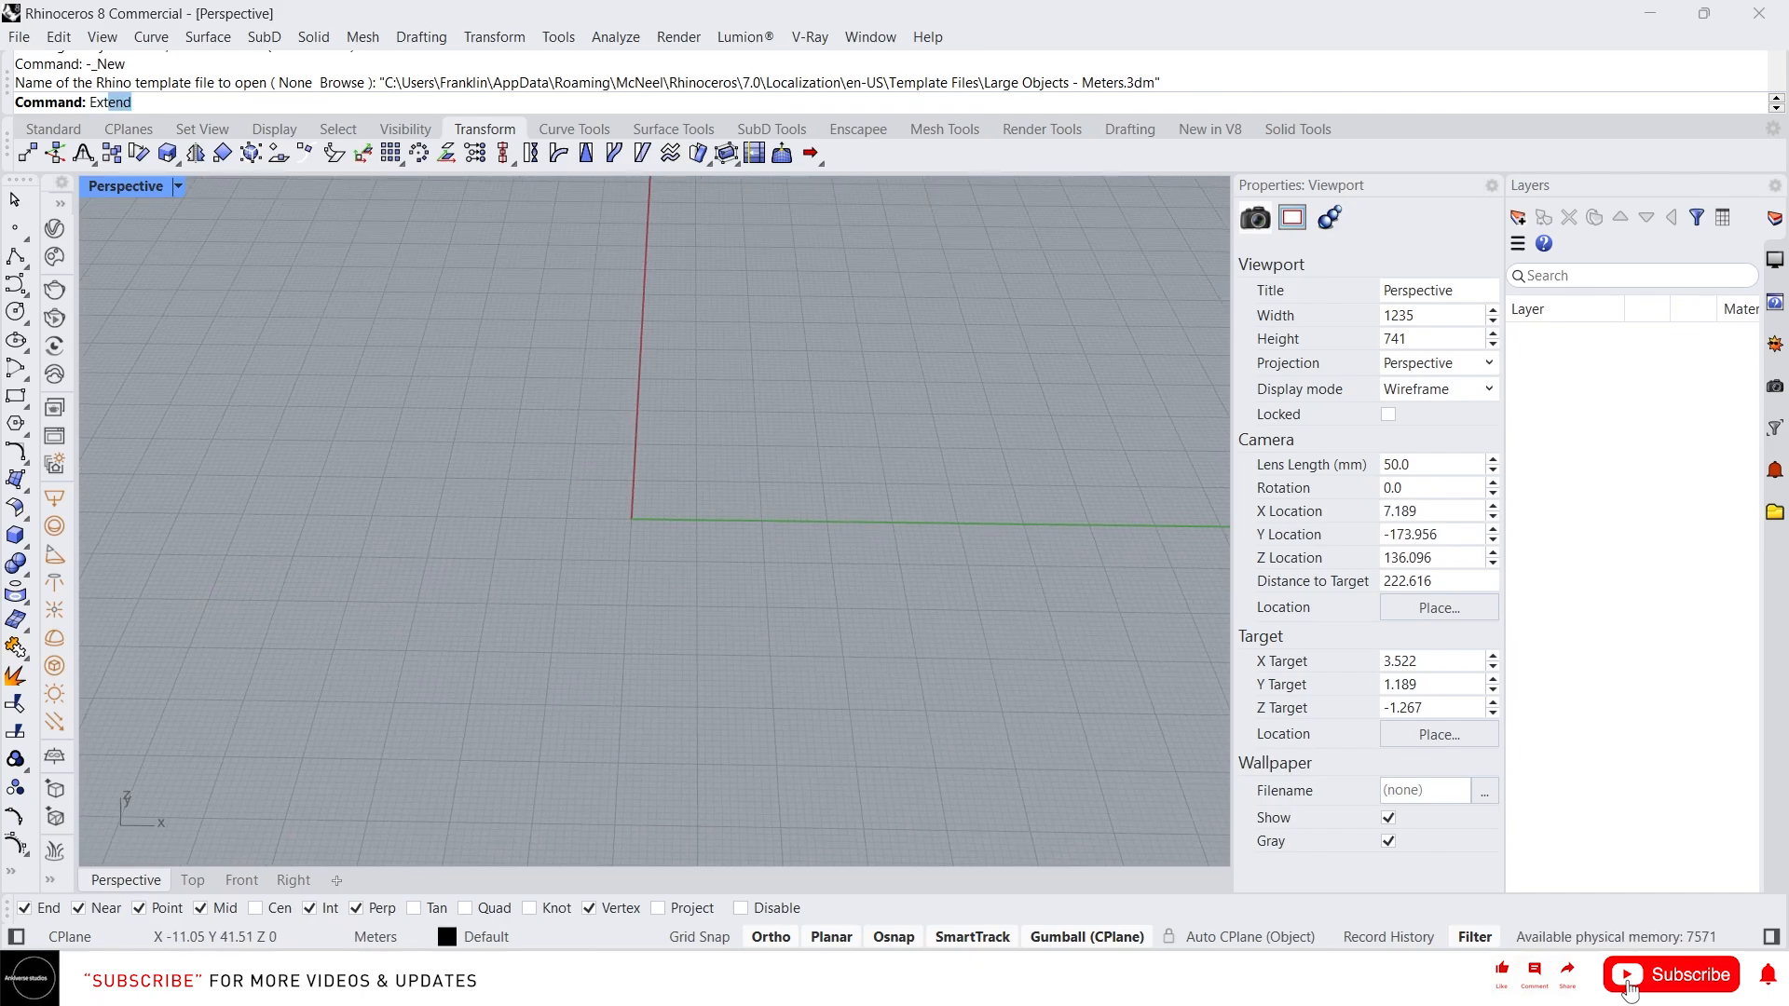
text(act)
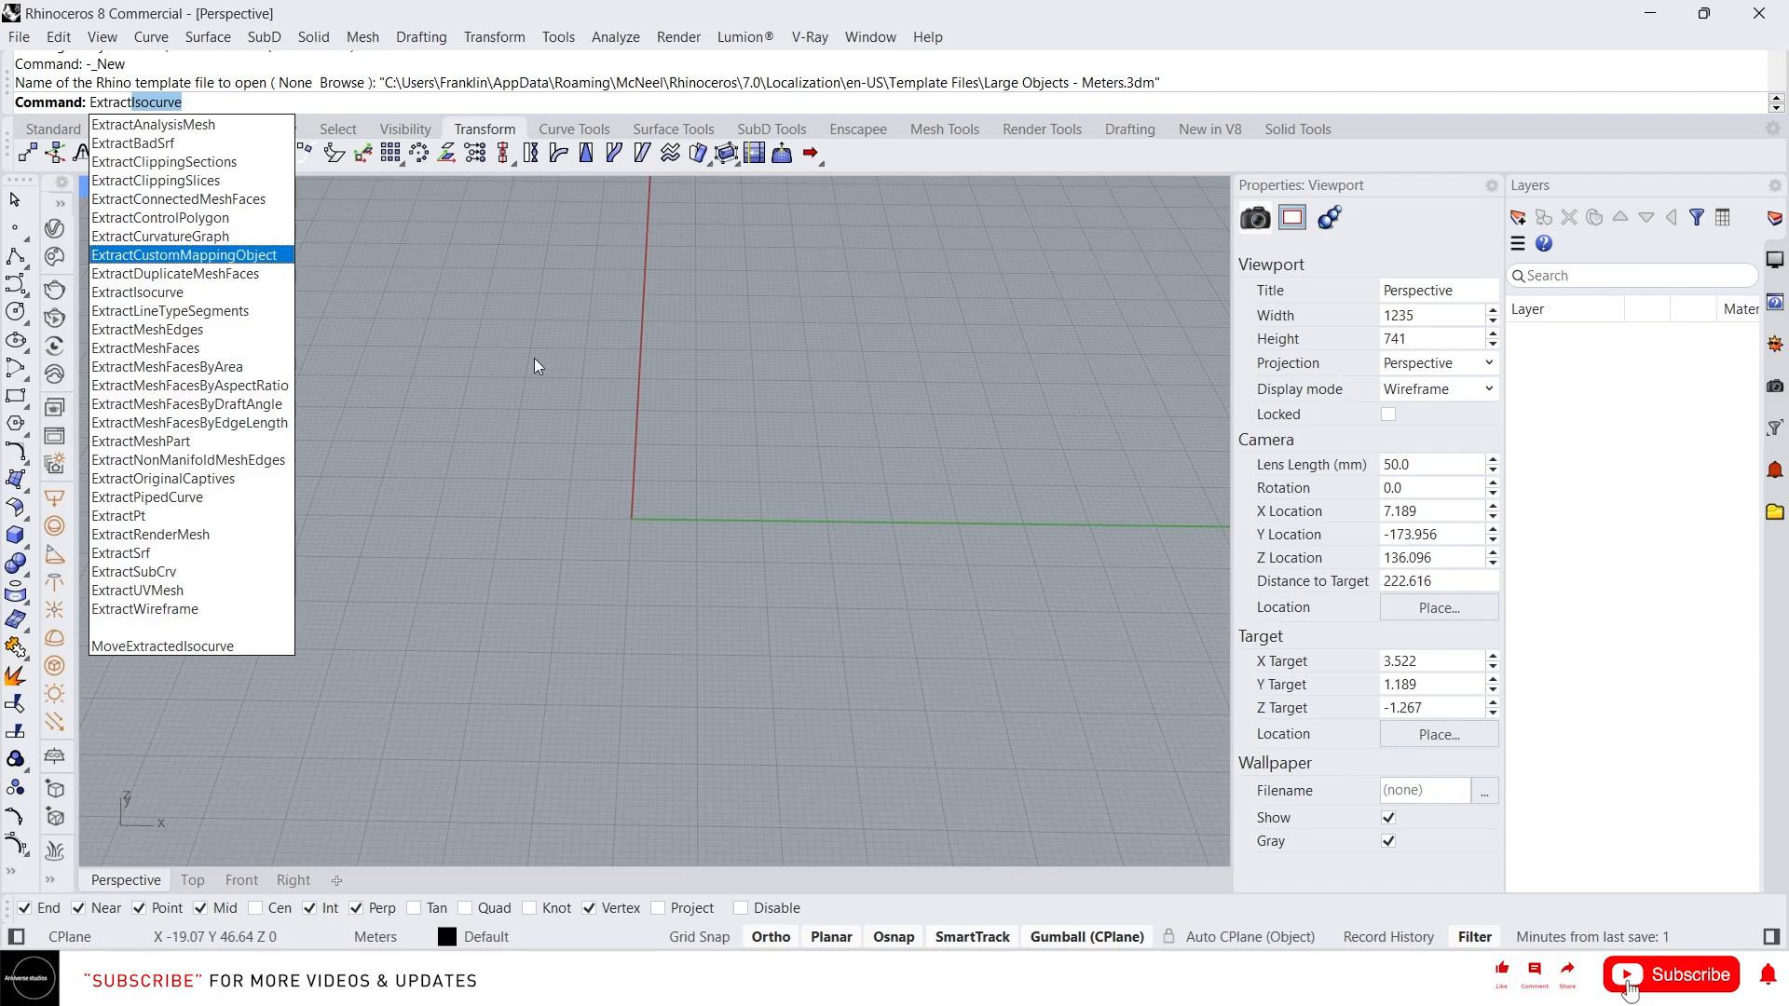
text(Rec)
key(Return)
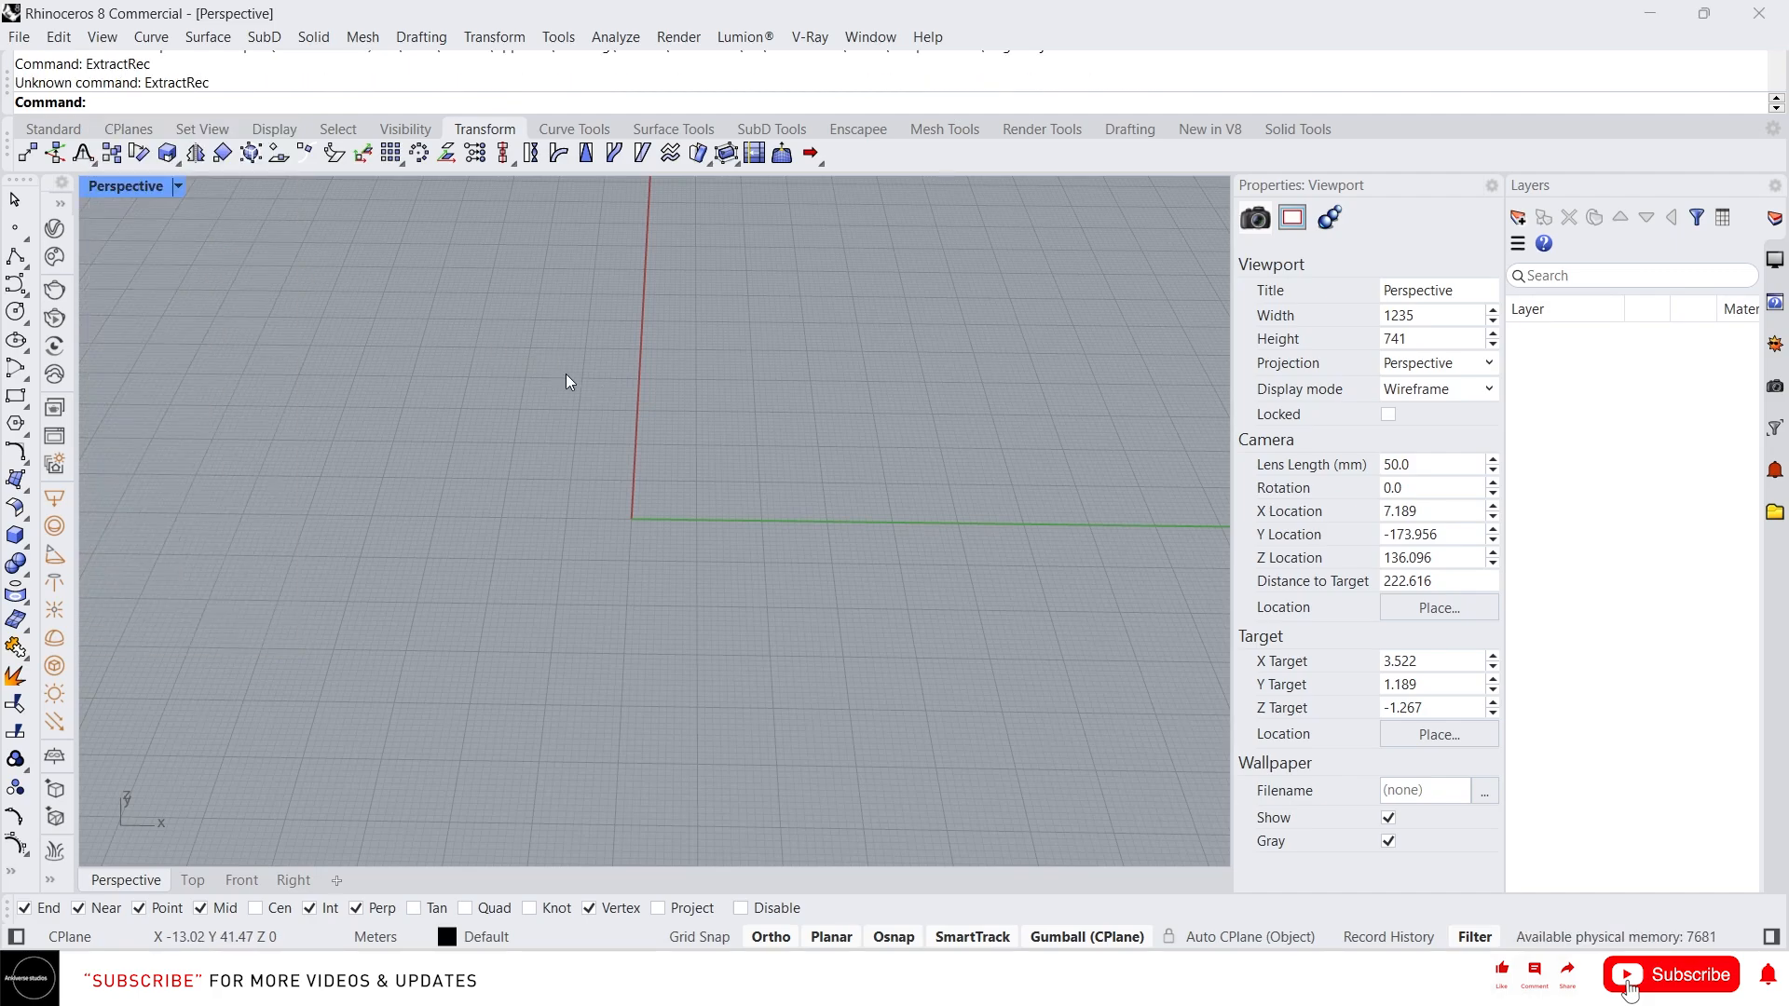
Draw a rectangle on the ground plane with the Rectangle command by picking two opposite corners
text(E)
key(BackSpace)
text(Rectangle)
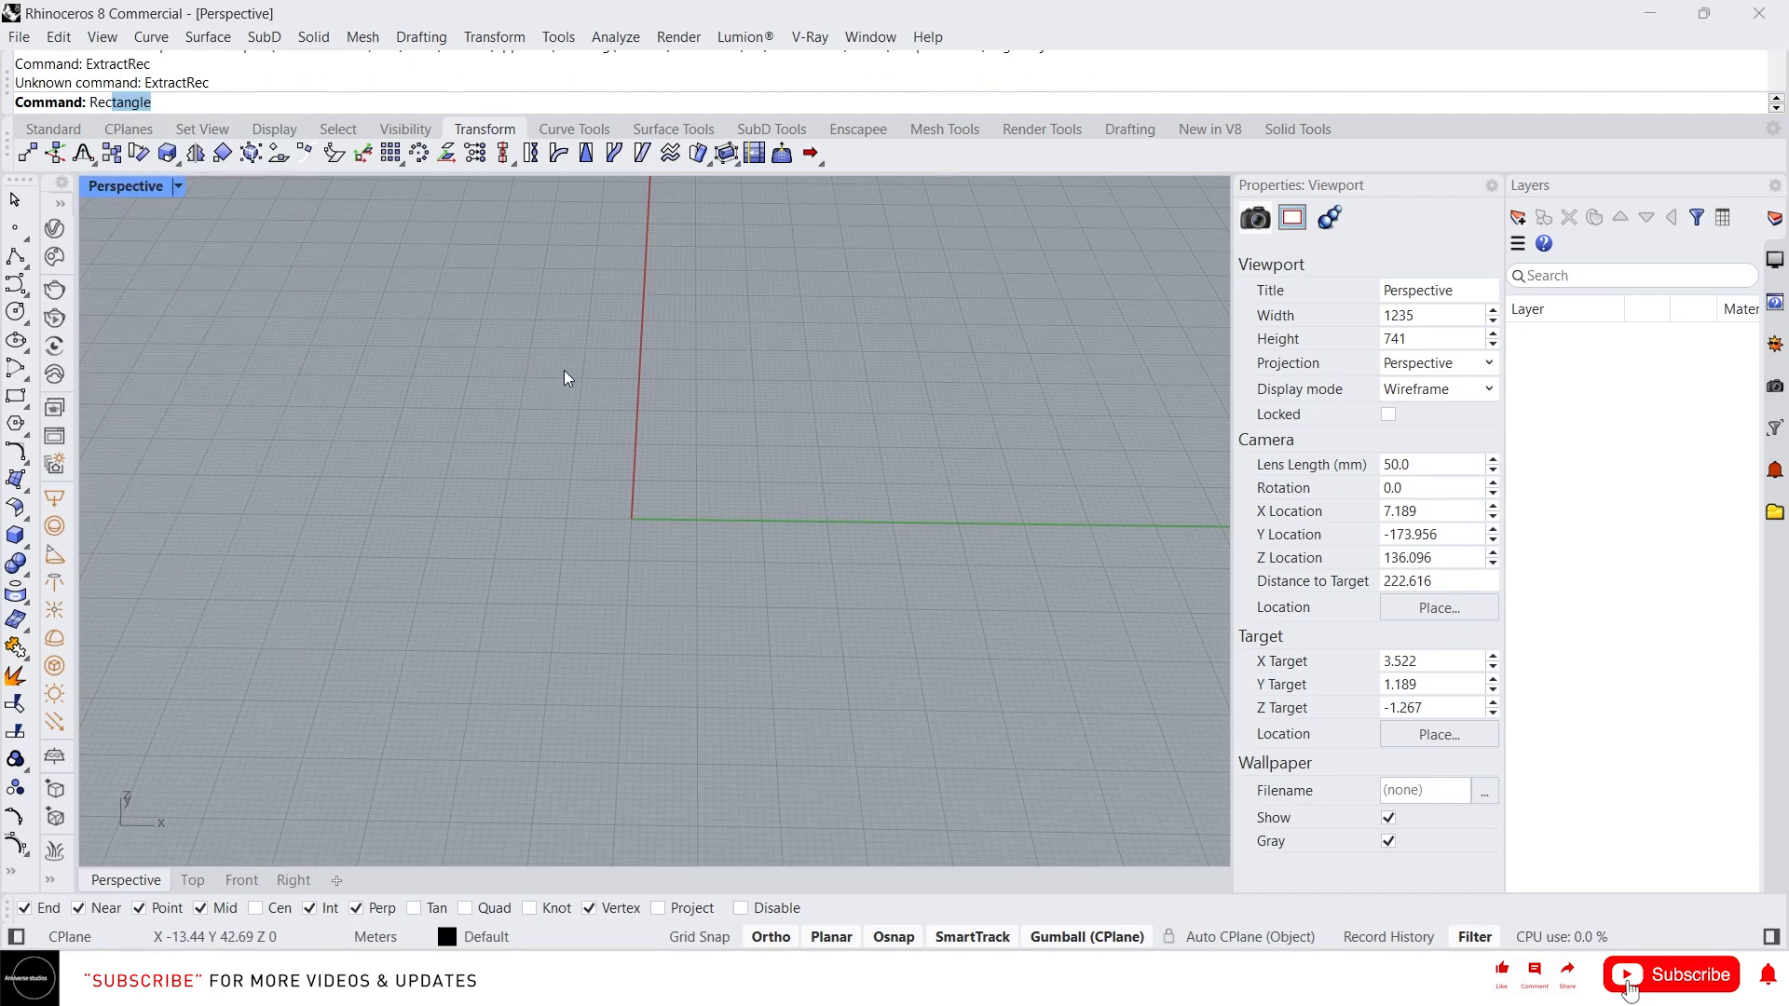
key(Return)
click(515, 331)
click(1086, 483)
drag(1139, 540, 1007, 438)
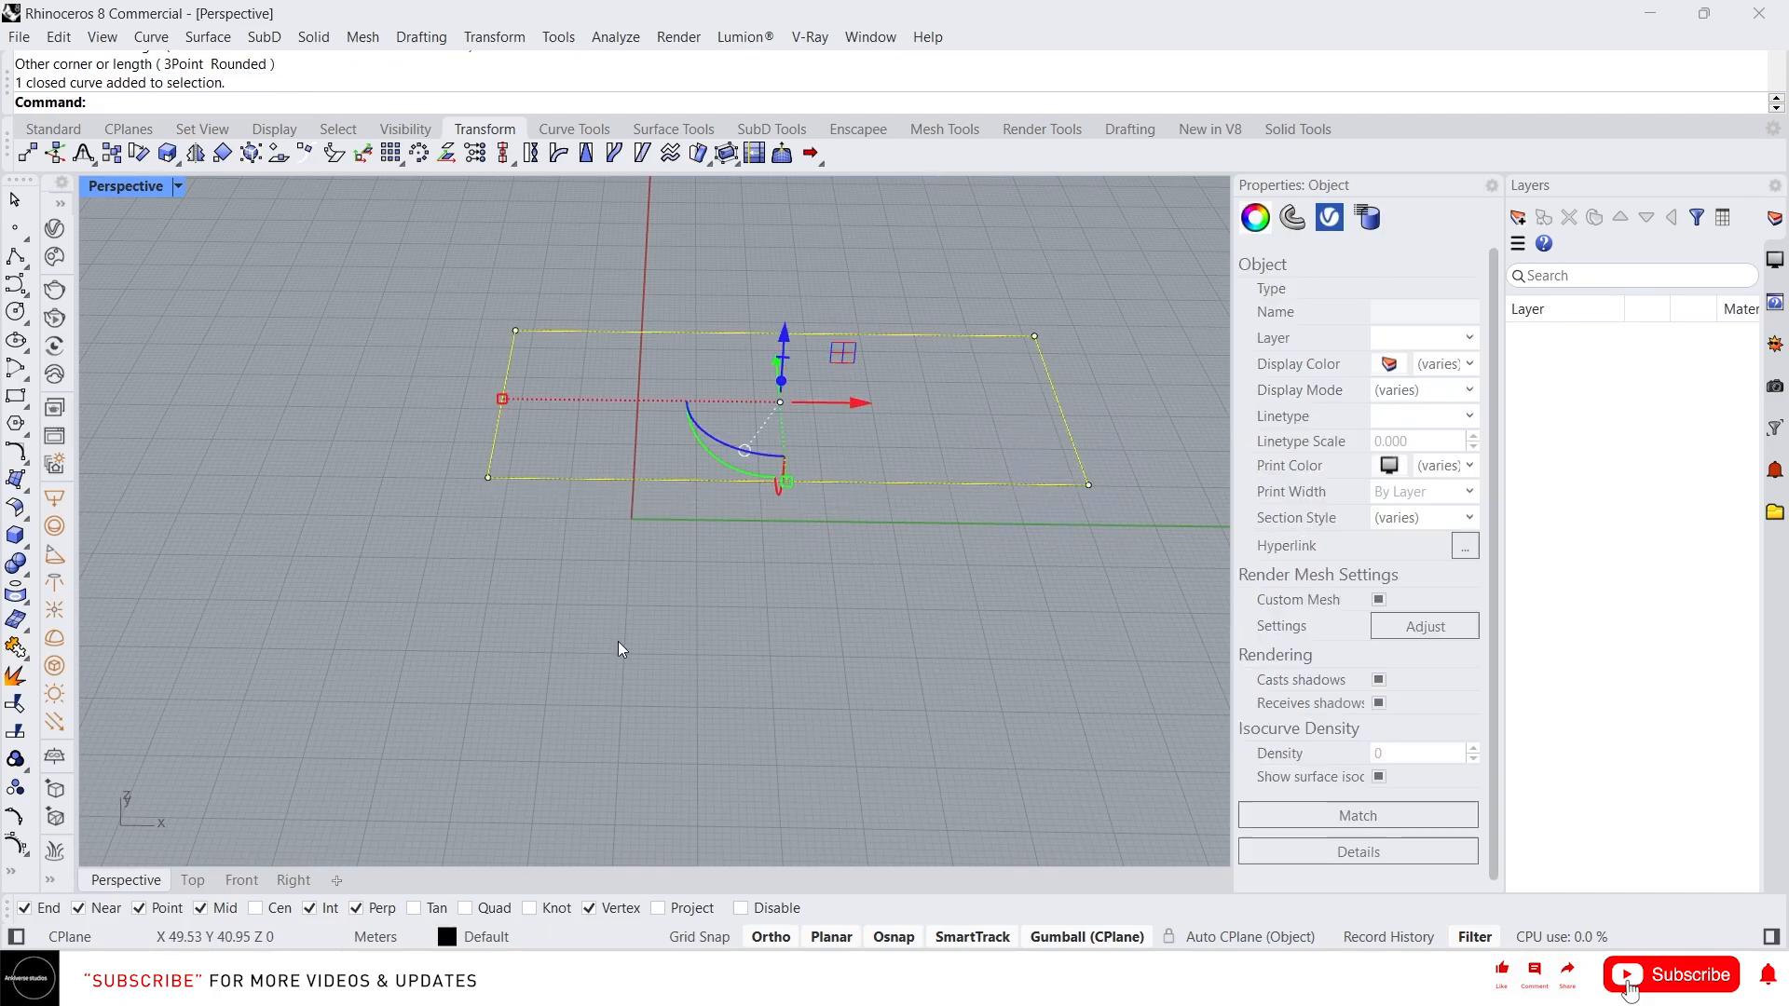
Turn the rectangle into a planar surface, delete the boundary curve, and set the viewport to shaded display
scroll(618, 647, down, 2)
right_drag(619, 647, 622, 608)
scroll(876, 393, up, 2)
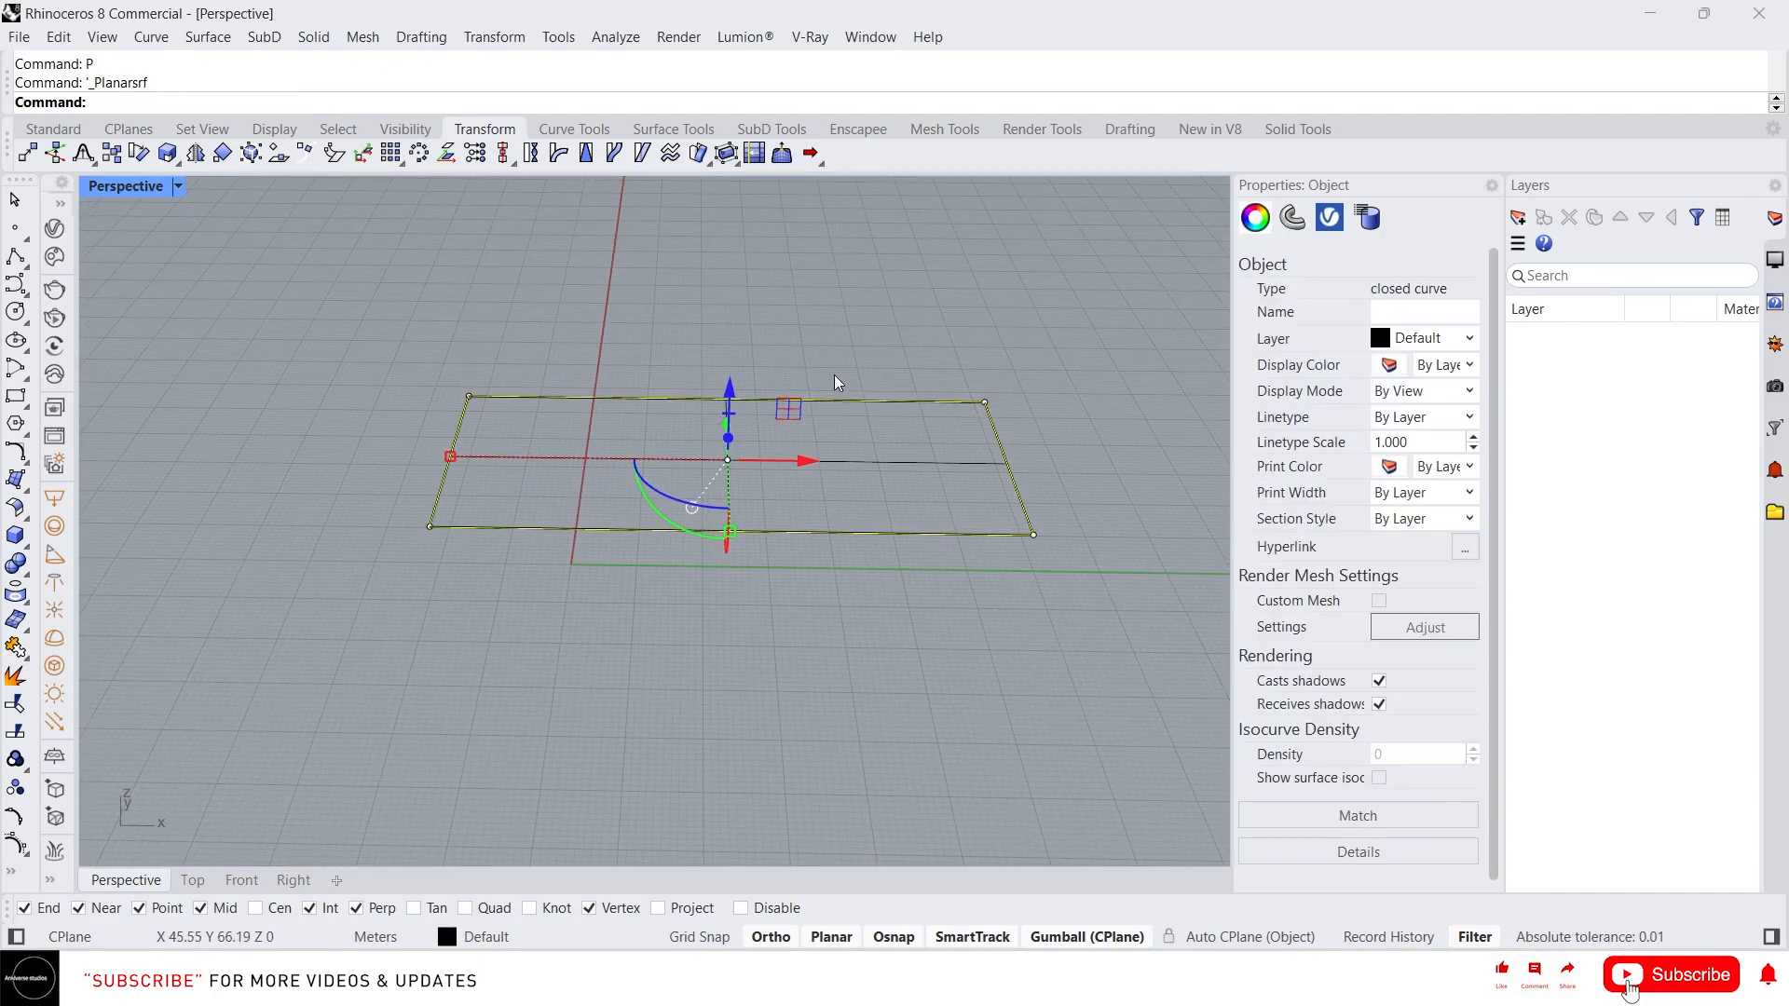
key(Delete)
middle_click(836, 390)
click(854, 368)
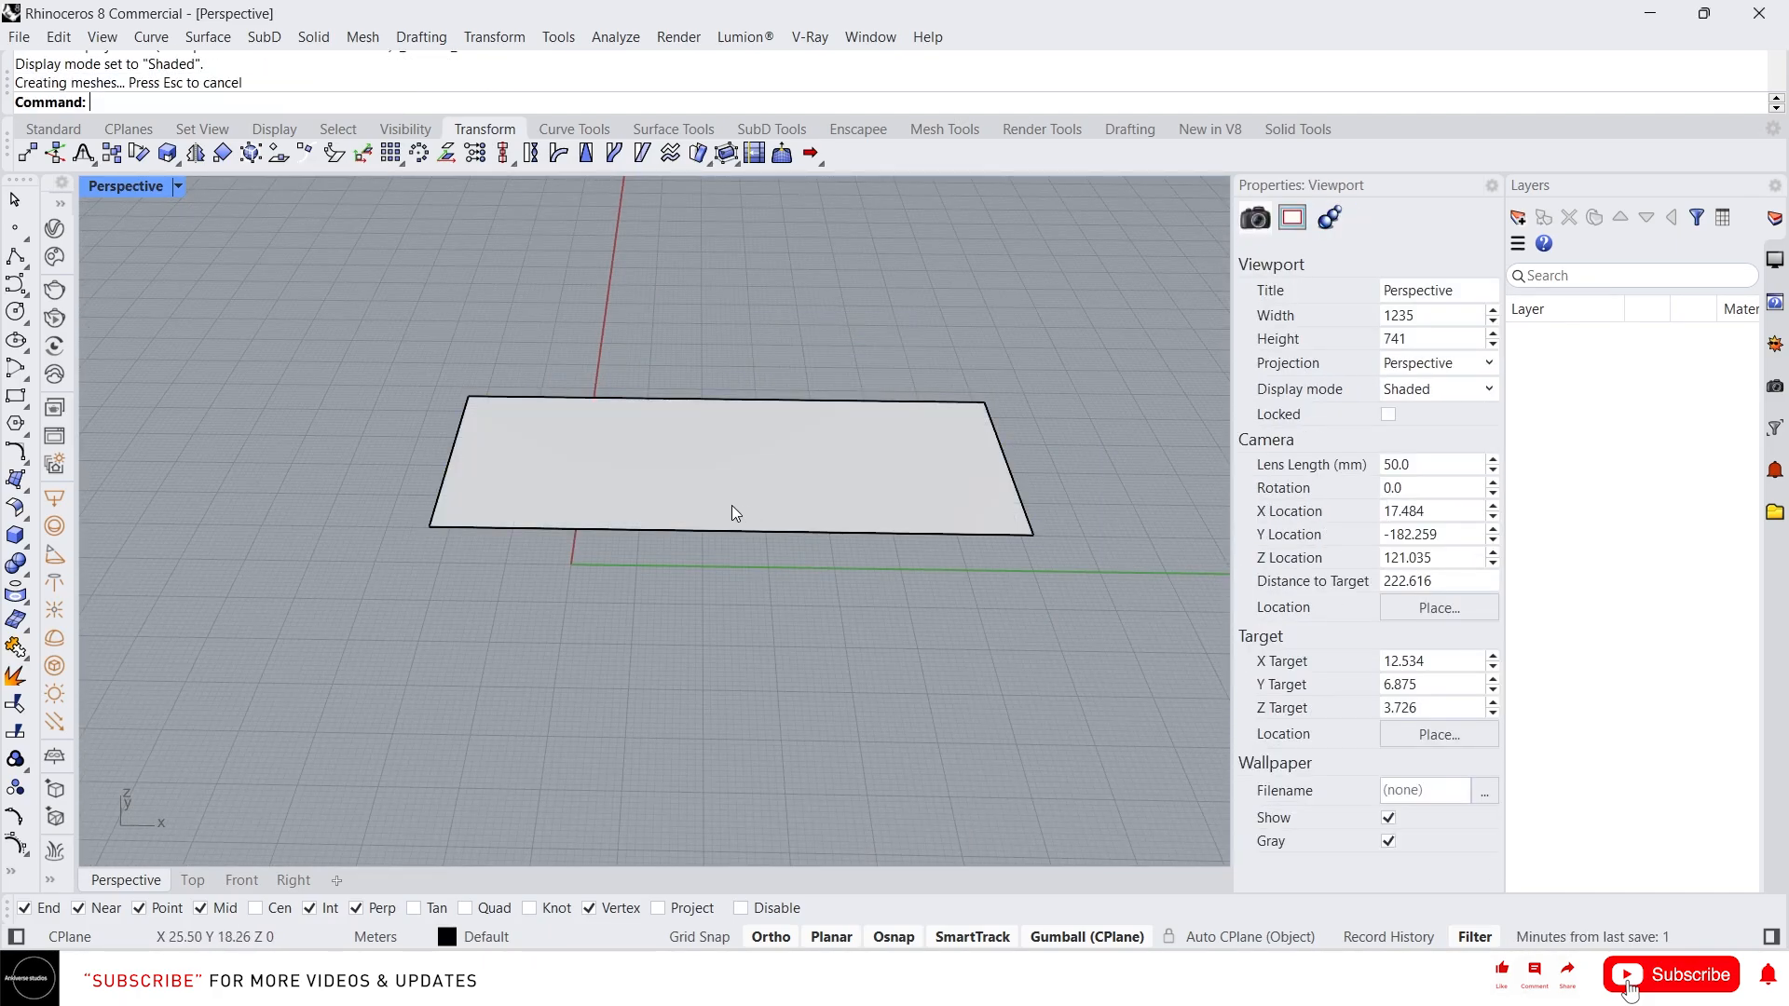
Rebuild the surface with 5 points and degree 3 in both U and V directions
click(727, 494)
text(Rebuild)
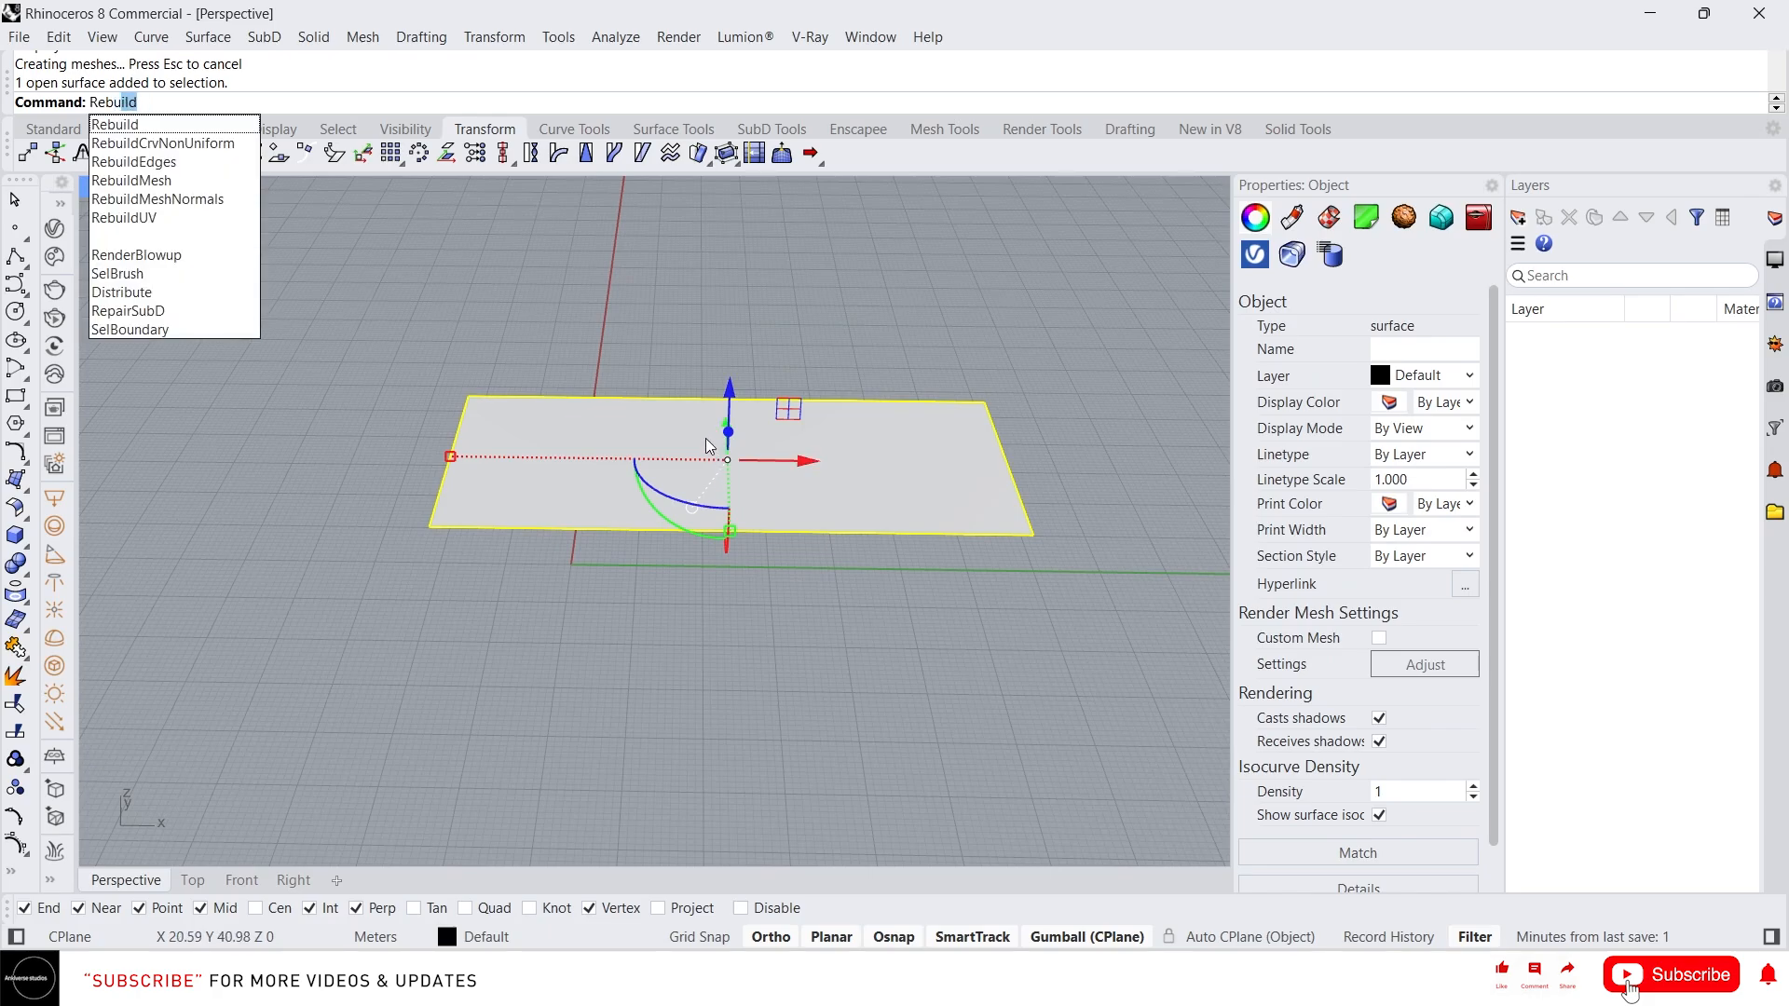
key(Return)
click(1167, 674)
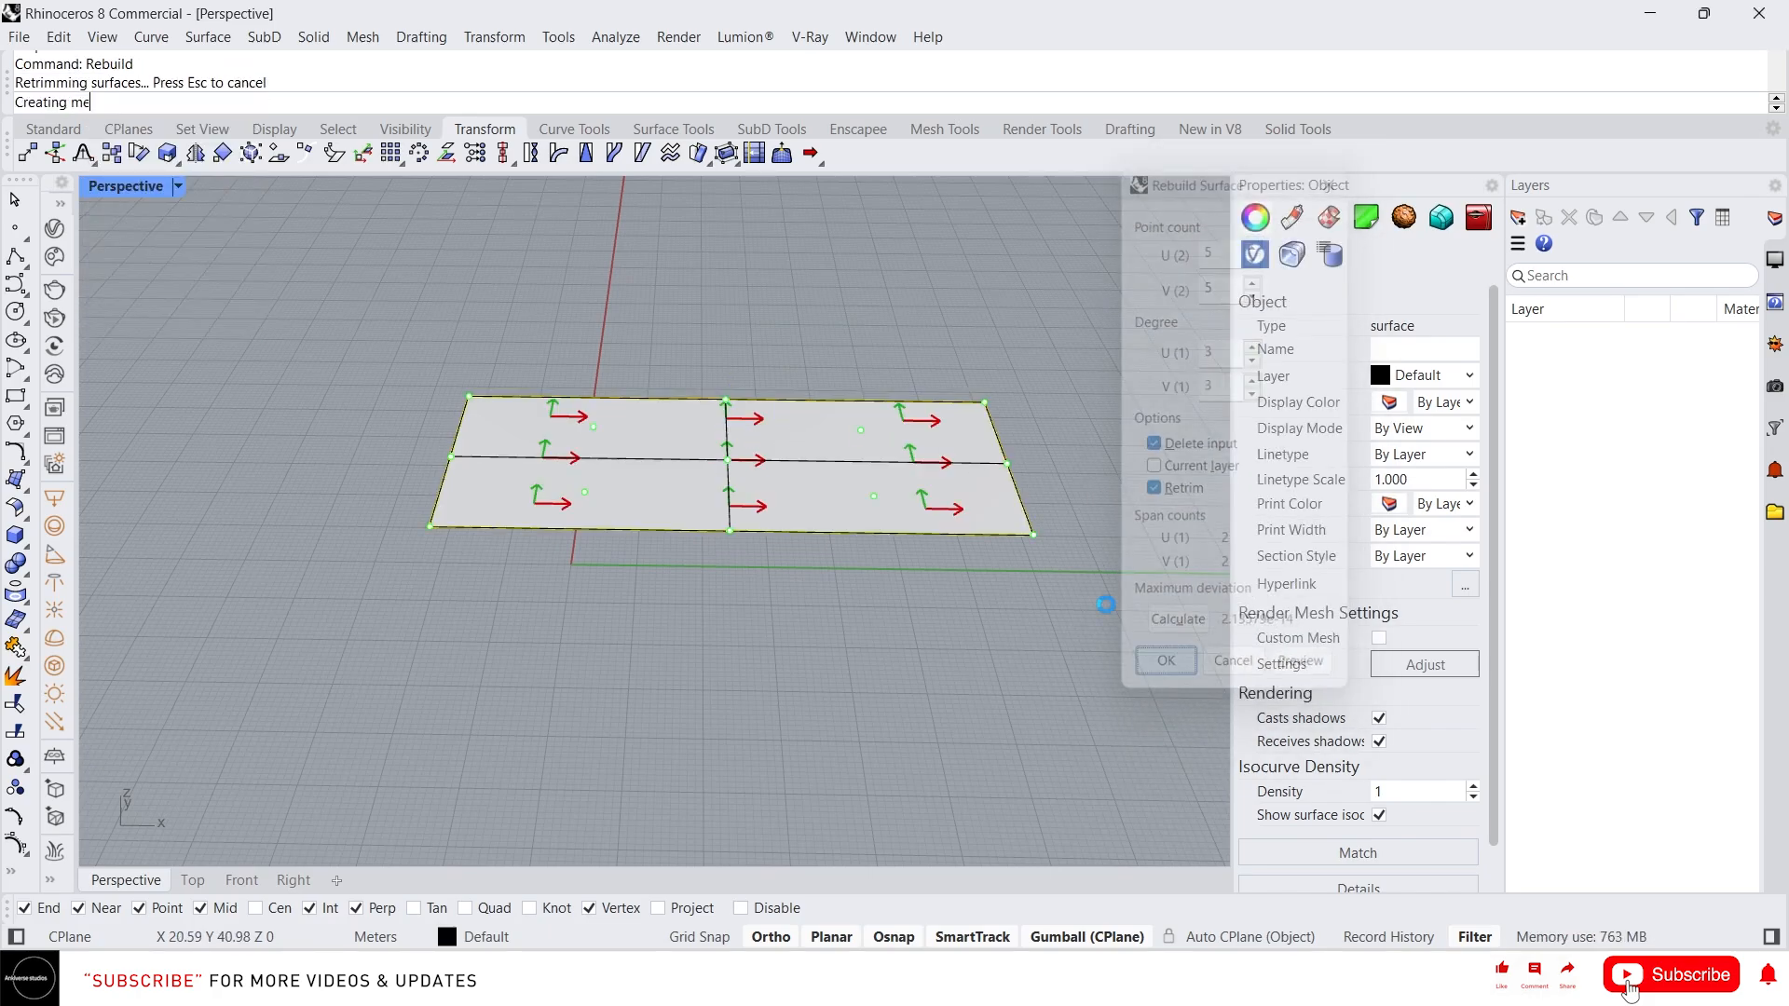
Show the surface's control points and drag a group of corner points upward to curve the surface into a wave
key(F10)
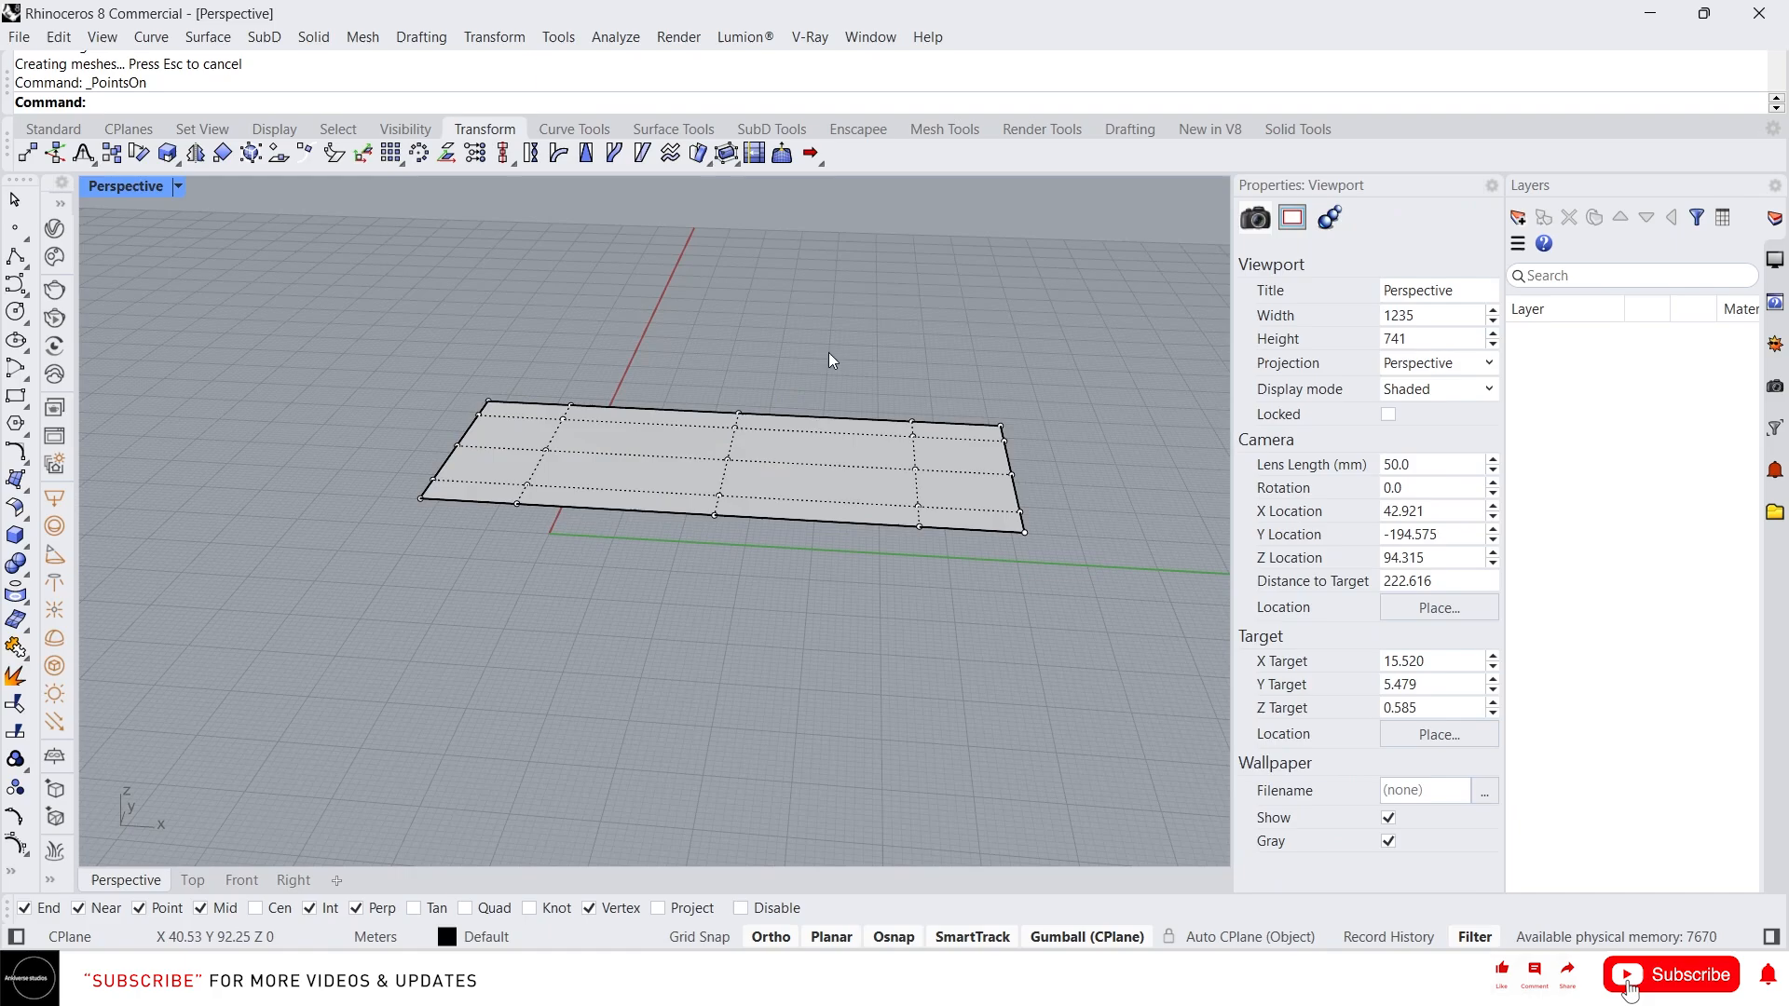
drag(830, 352, 1039, 475)
drag(896, 363, 1061, 496)
drag(960, 410, 940, 318)
right_drag(940, 319, 864, 297)
scroll(859, 304, up, 4)
key(F11)
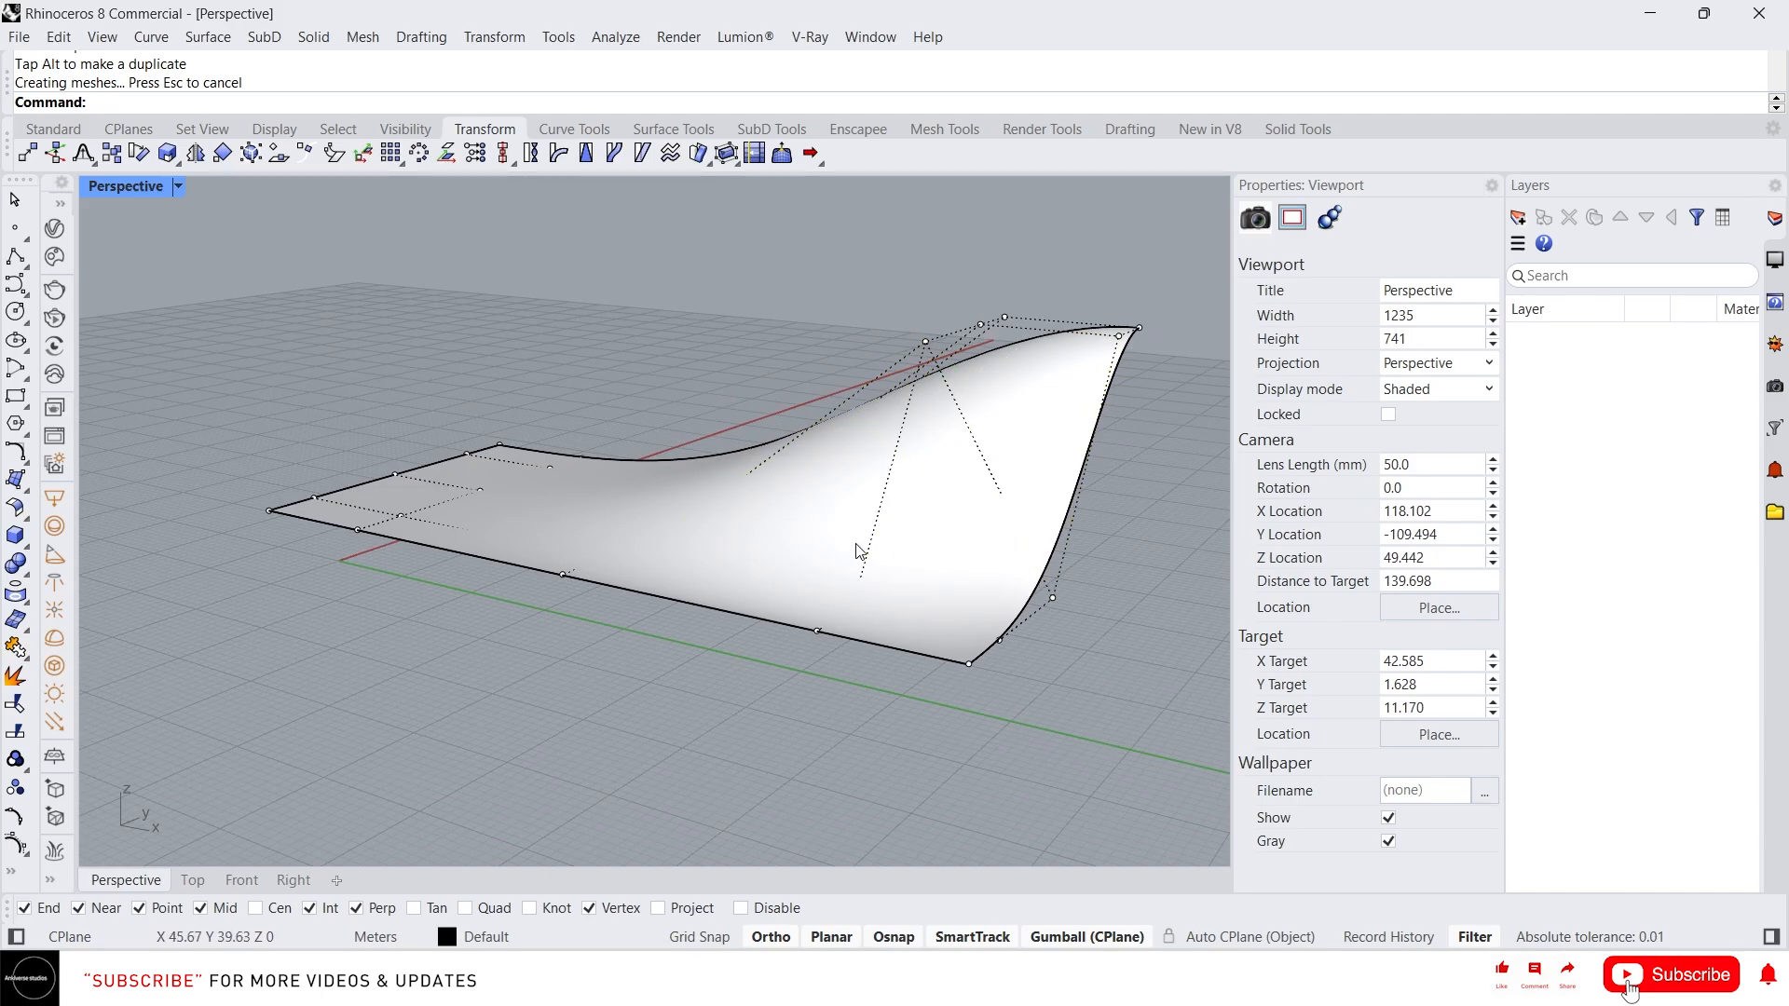
Offset the surface into a solid with a distance of 10
click(901, 534)
text(O)
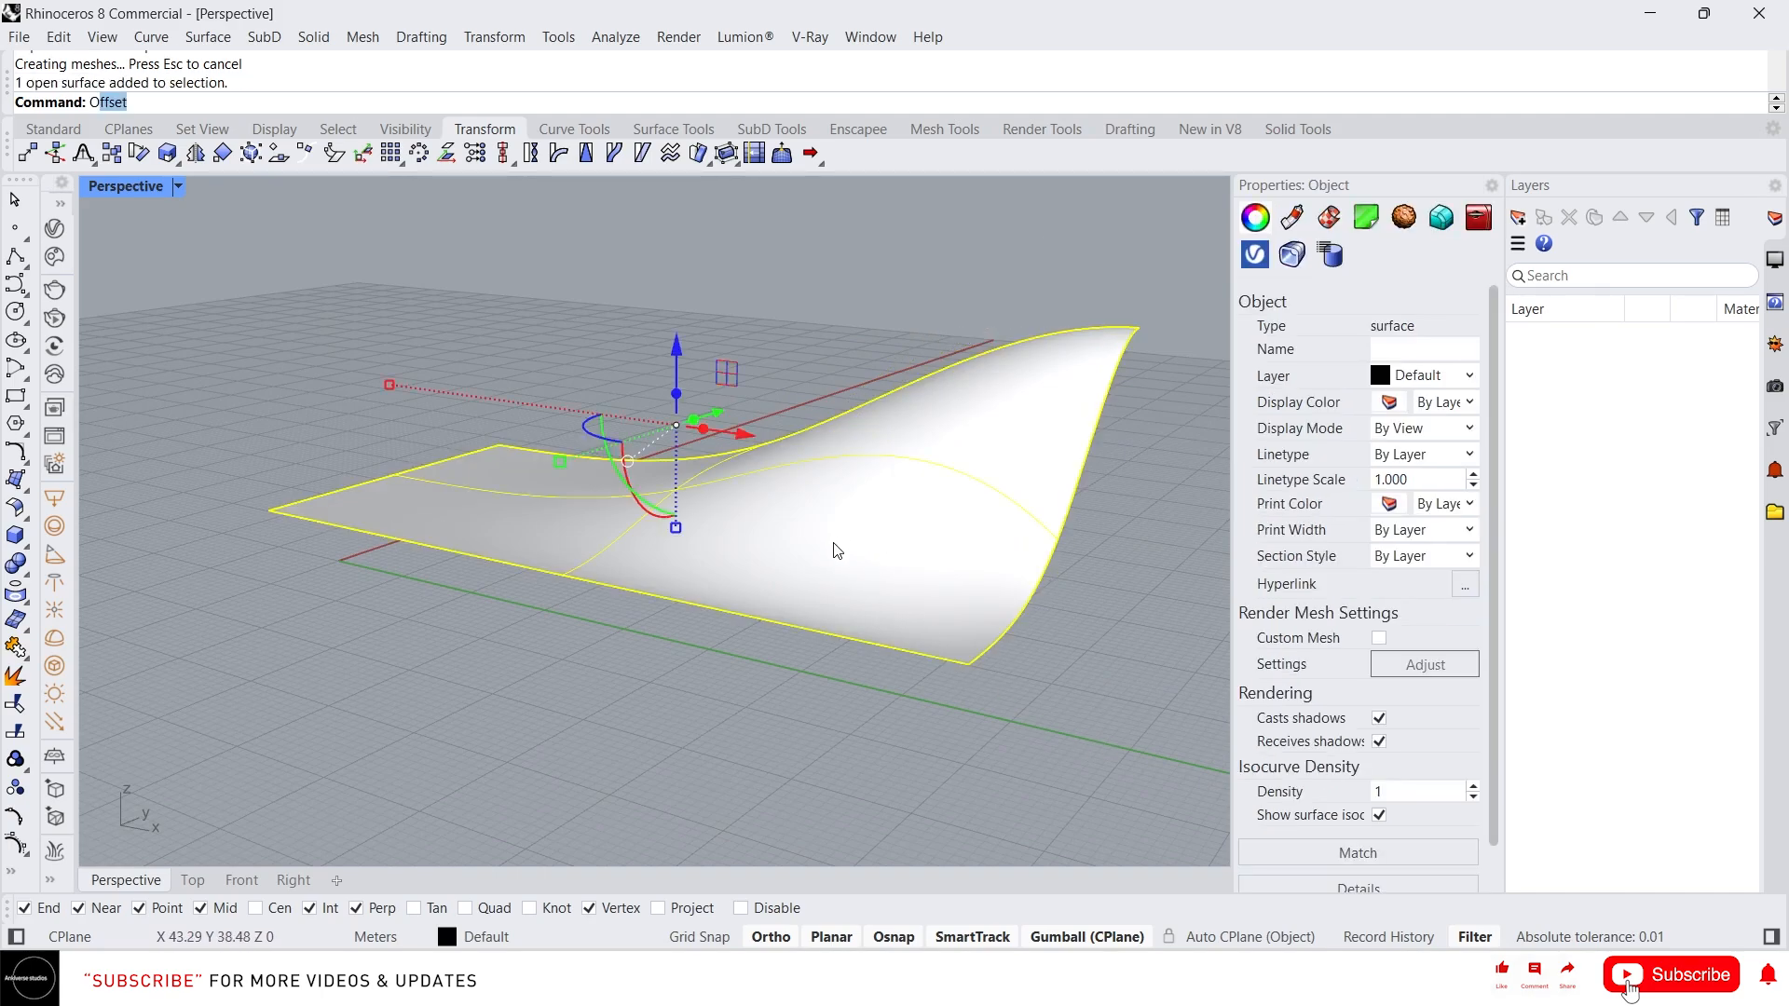
text(ff)
click(140, 216)
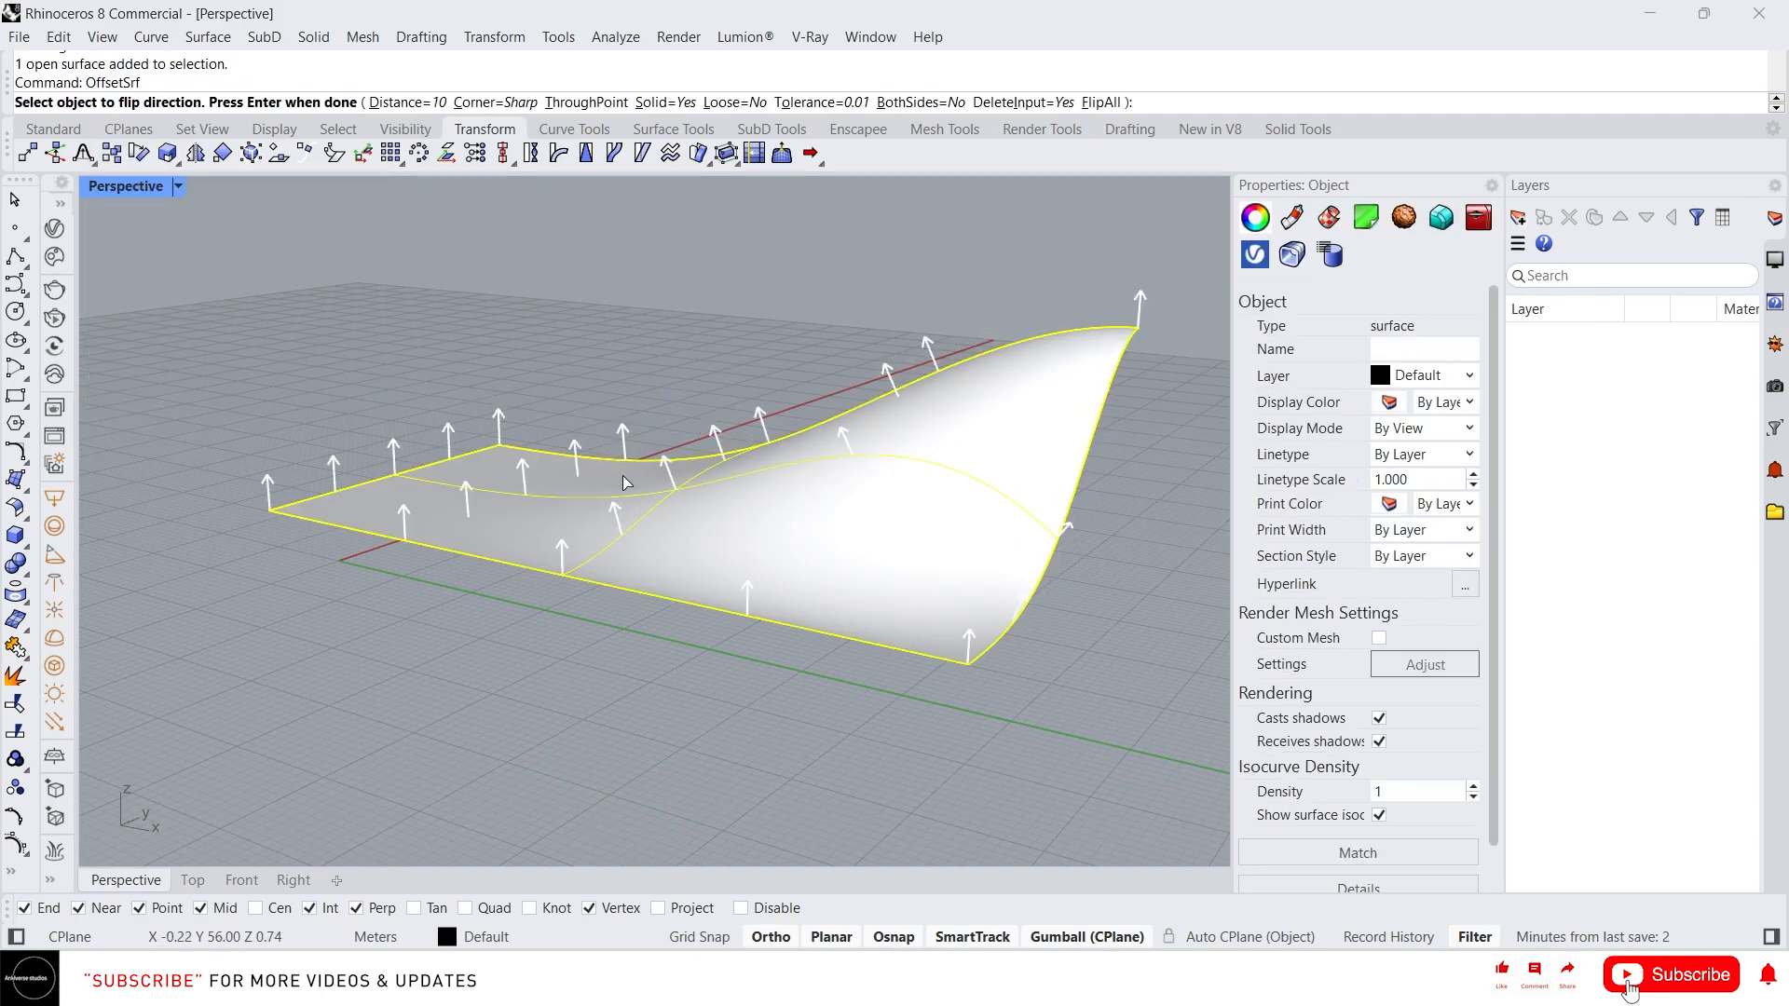
key(Return)
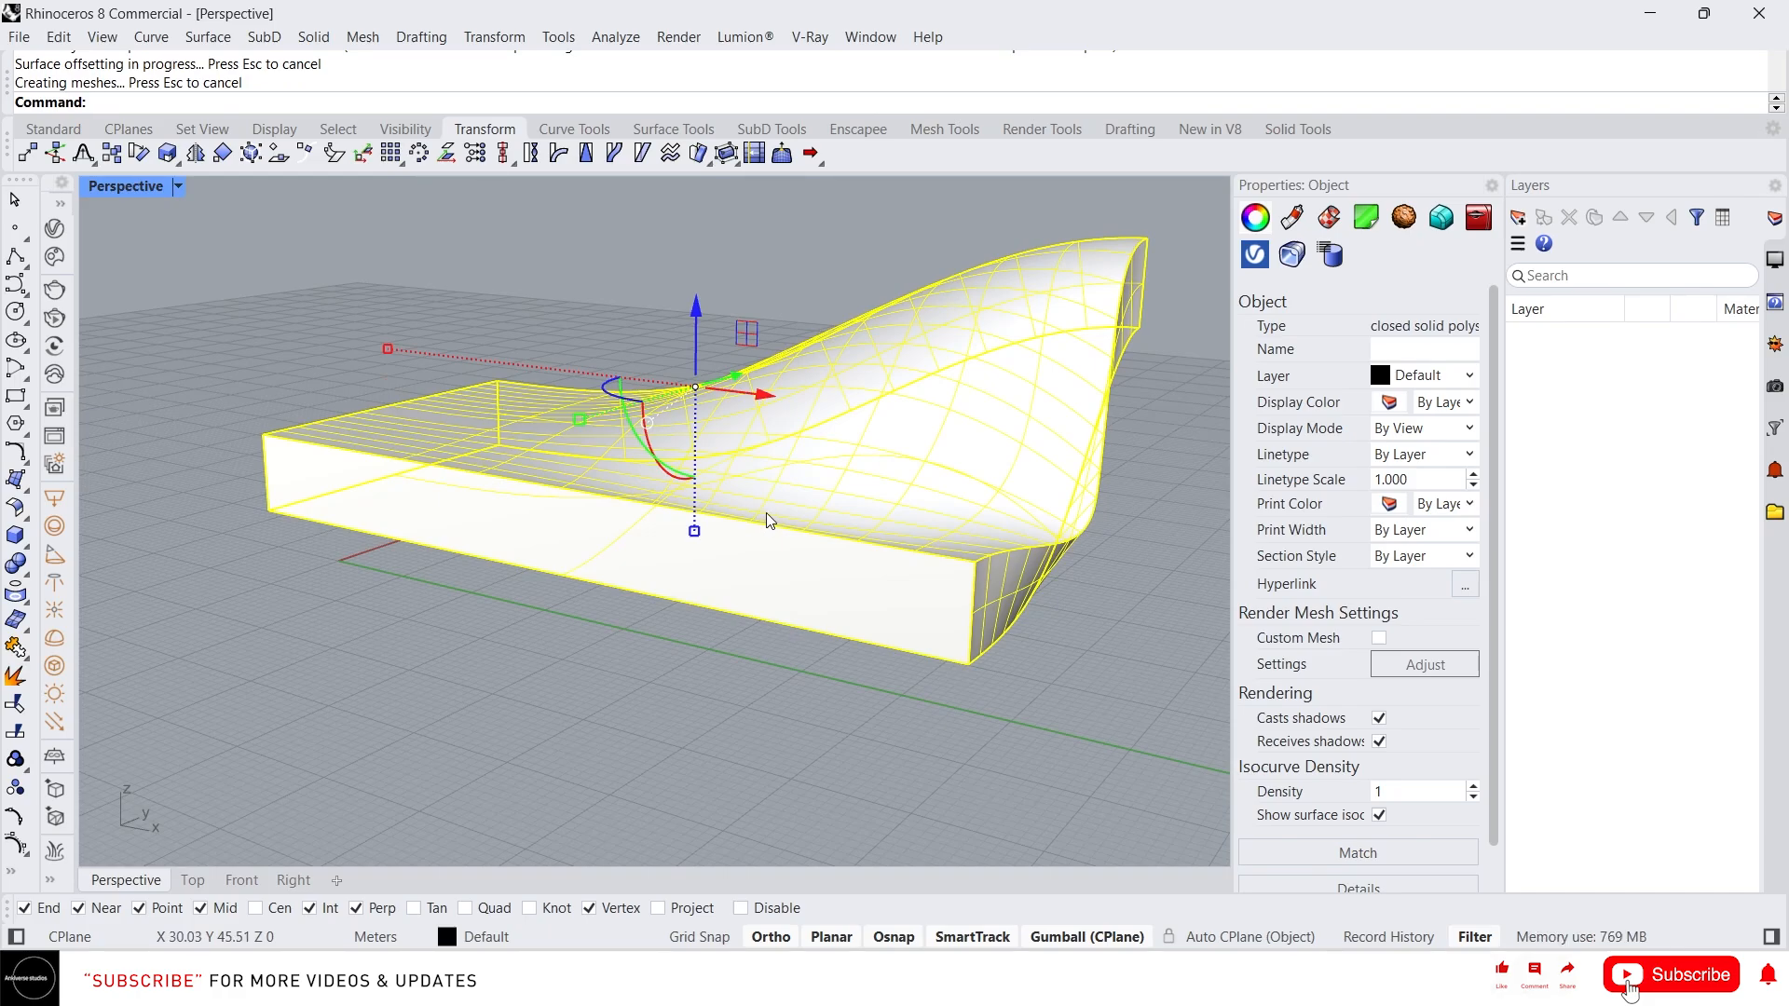
Undo the offset and offset the surface again as a solid with a distance of 1
key(ctrl+z)
key(Return)
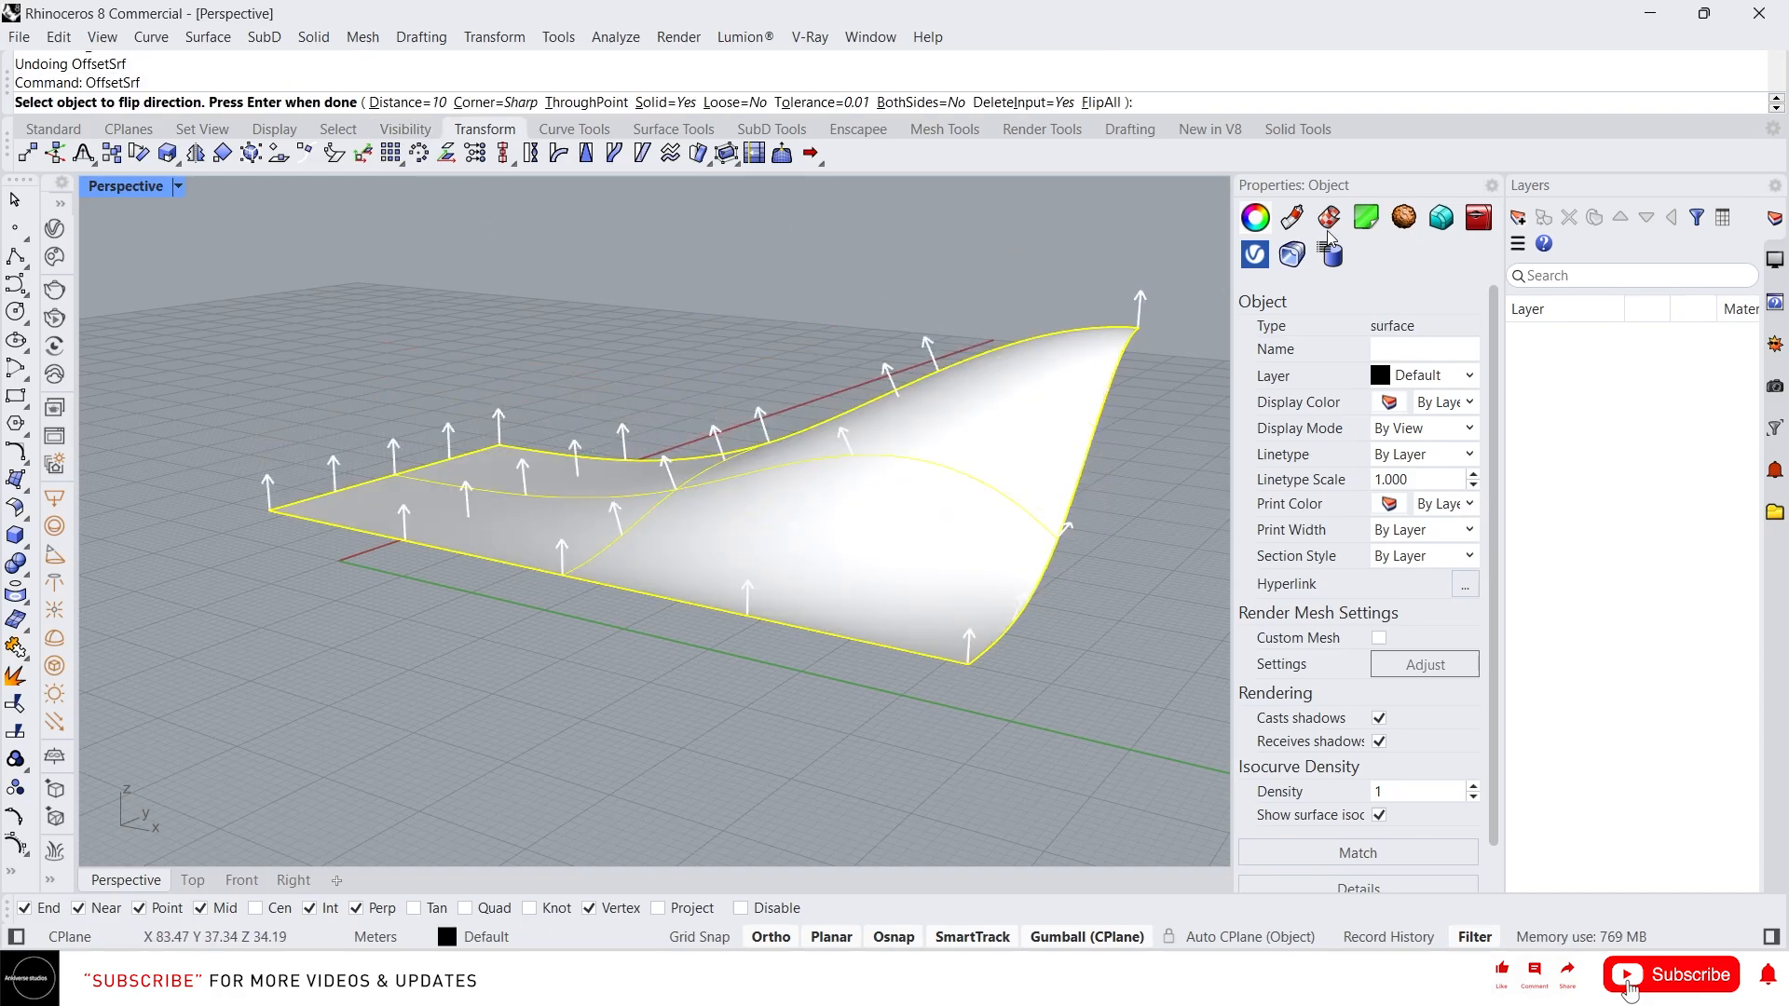
key(Return)
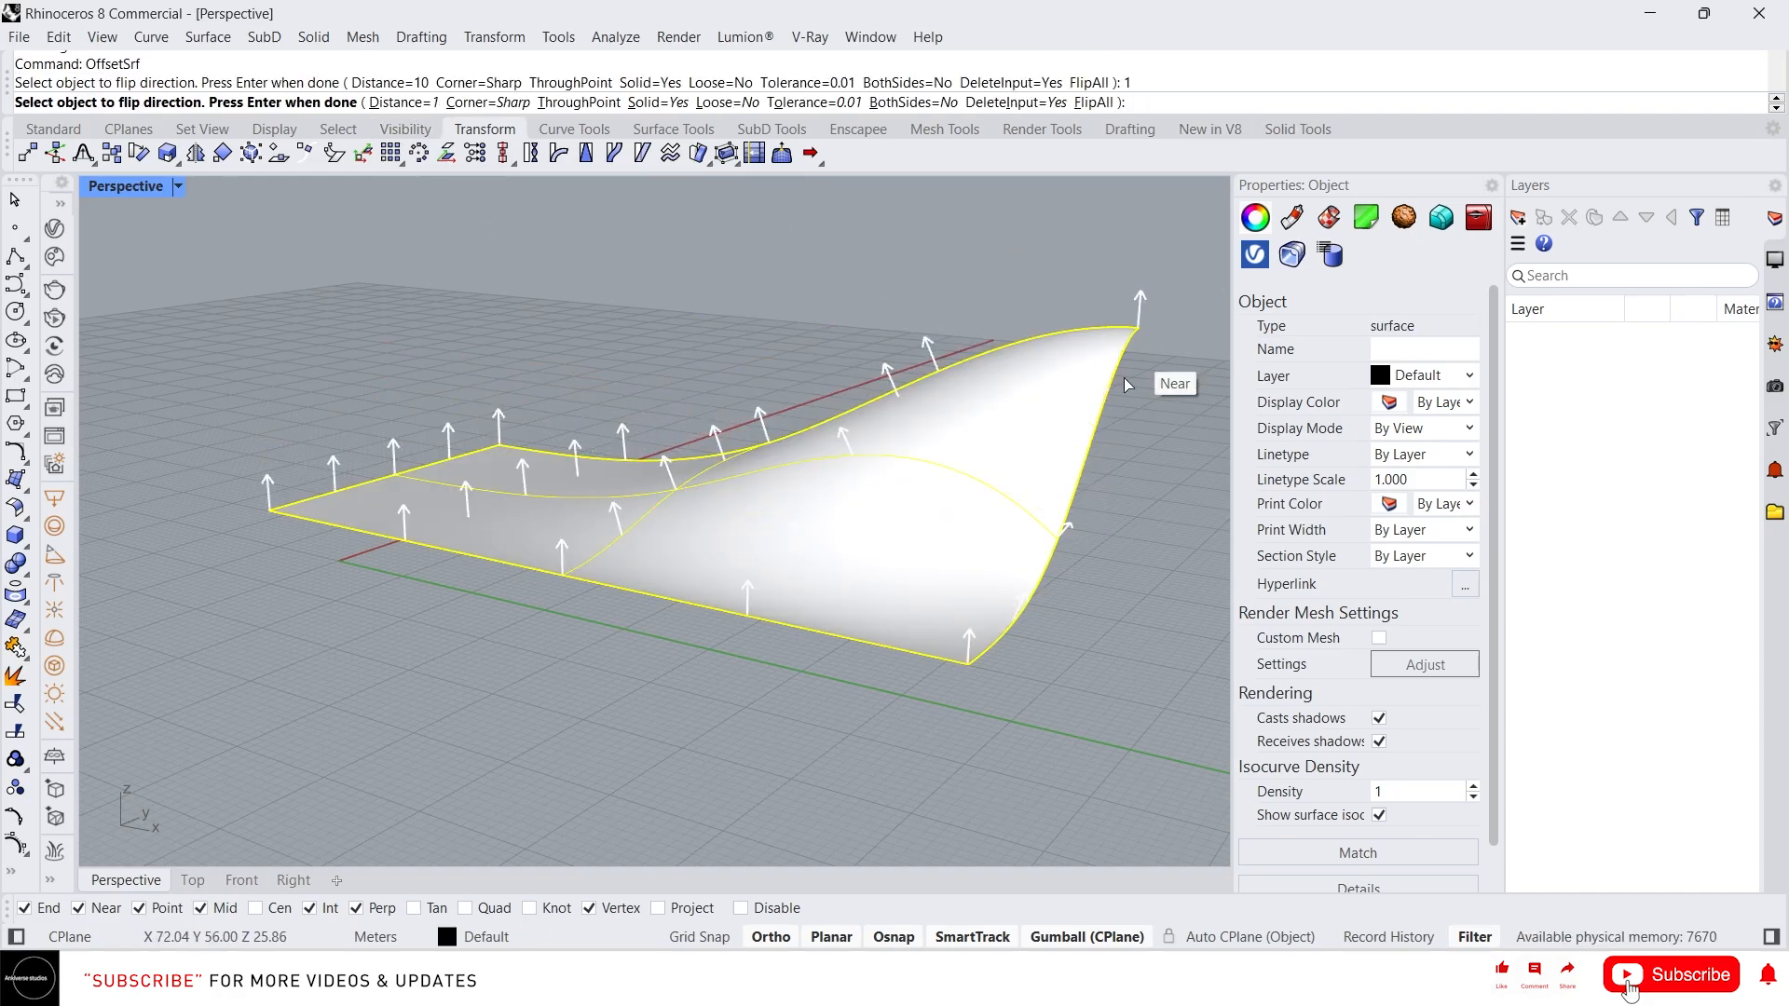
click(1032, 647)
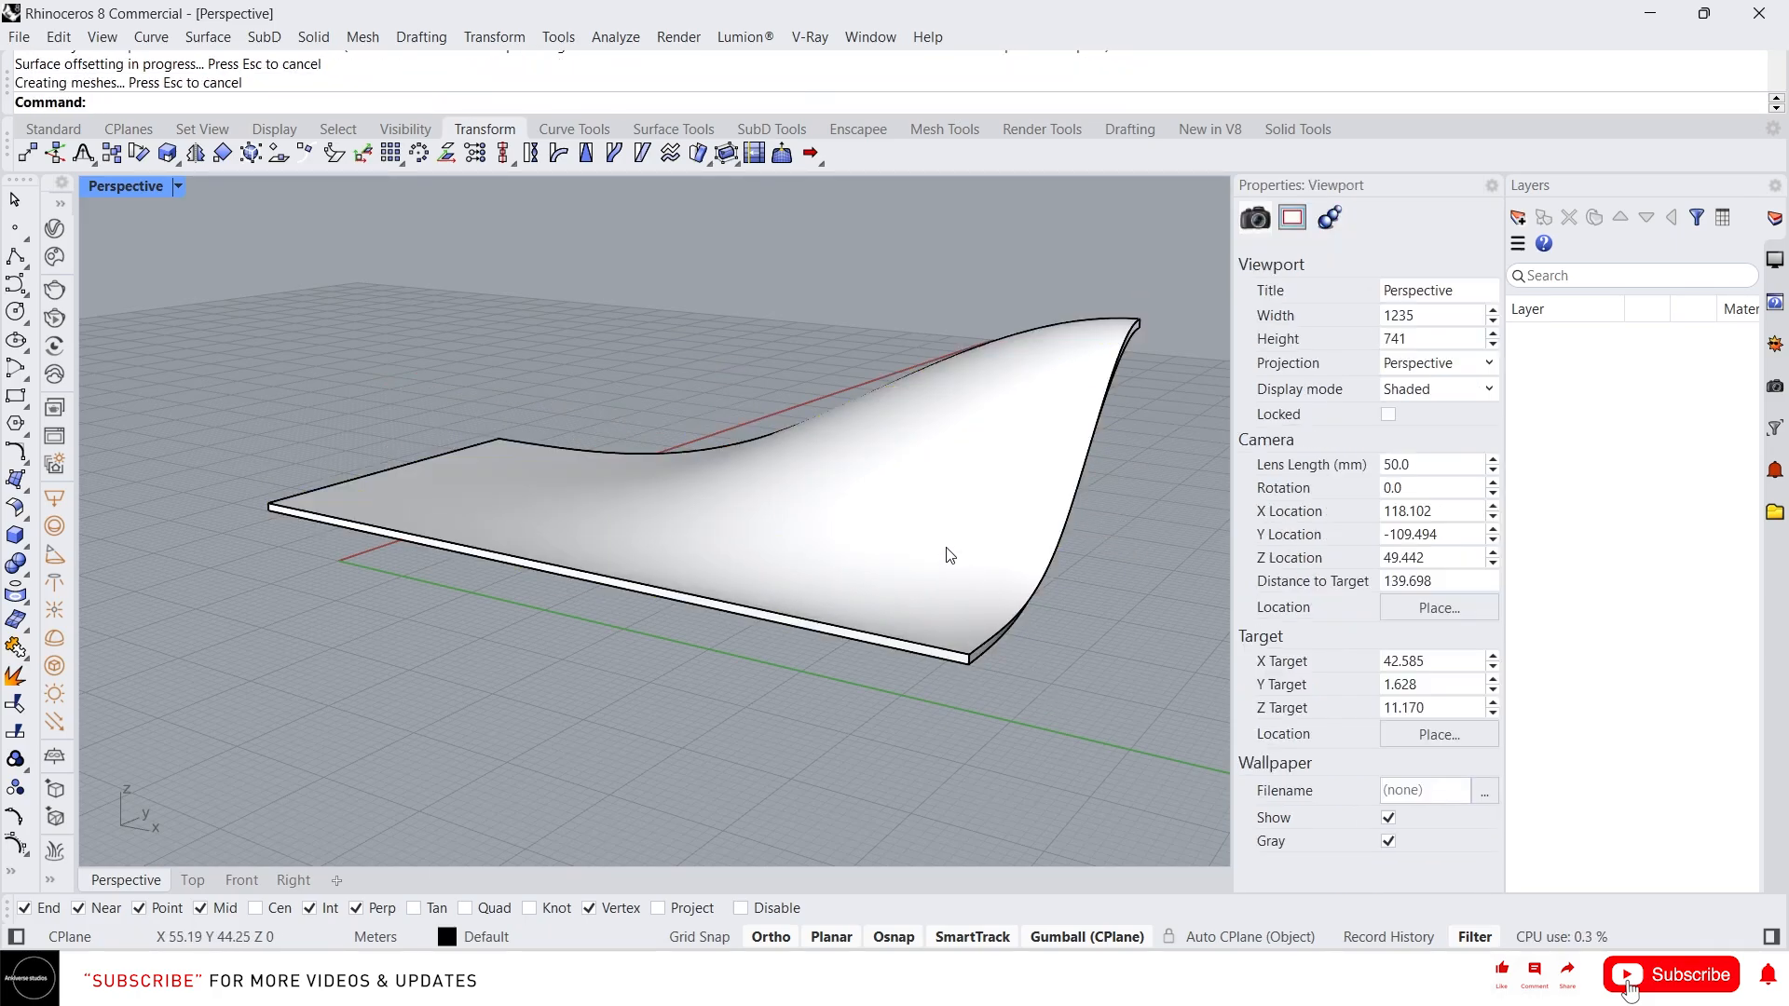
Orbit around the thin solid and select it to examine its thickness
click(897, 535)
scroll(1013, 439, up, 2)
right_drag(769, 421, 1031, 626)
scroll(974, 709, down, 6)
click(1070, 753)
click(1014, 674)
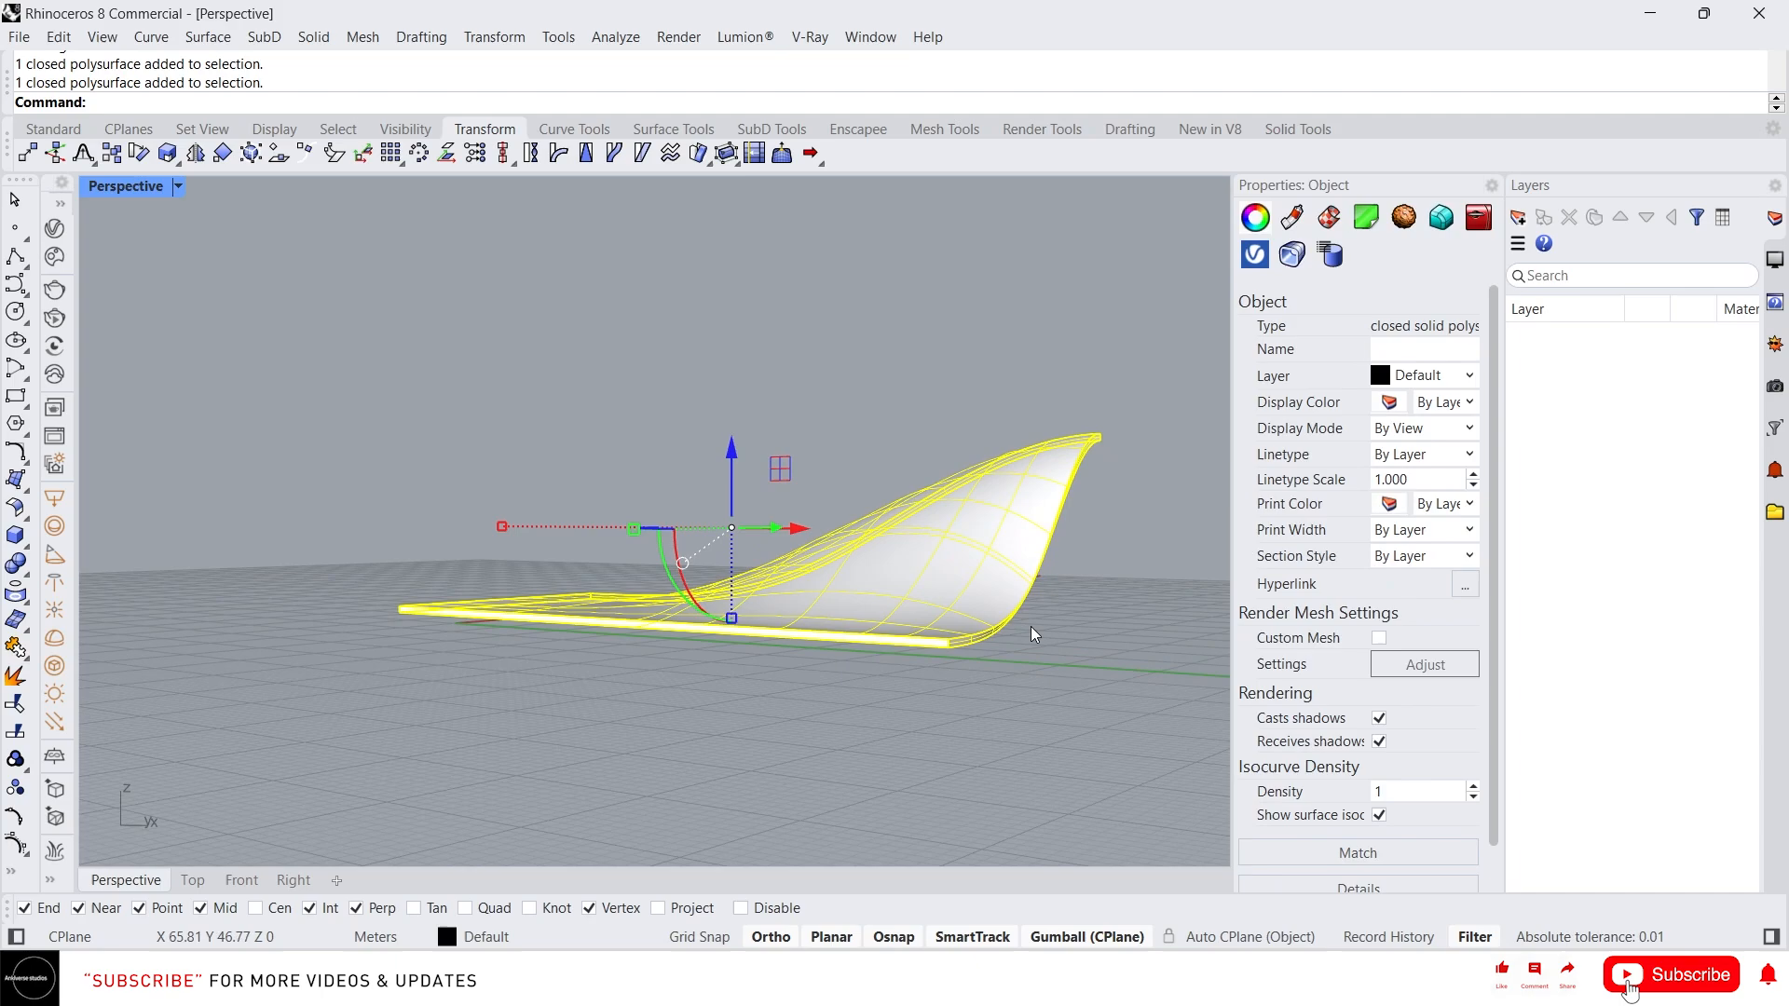
Undo the offset and offset the surface as a solid with a distance of 3
key(ctrl+z)
right_click(842, 399)
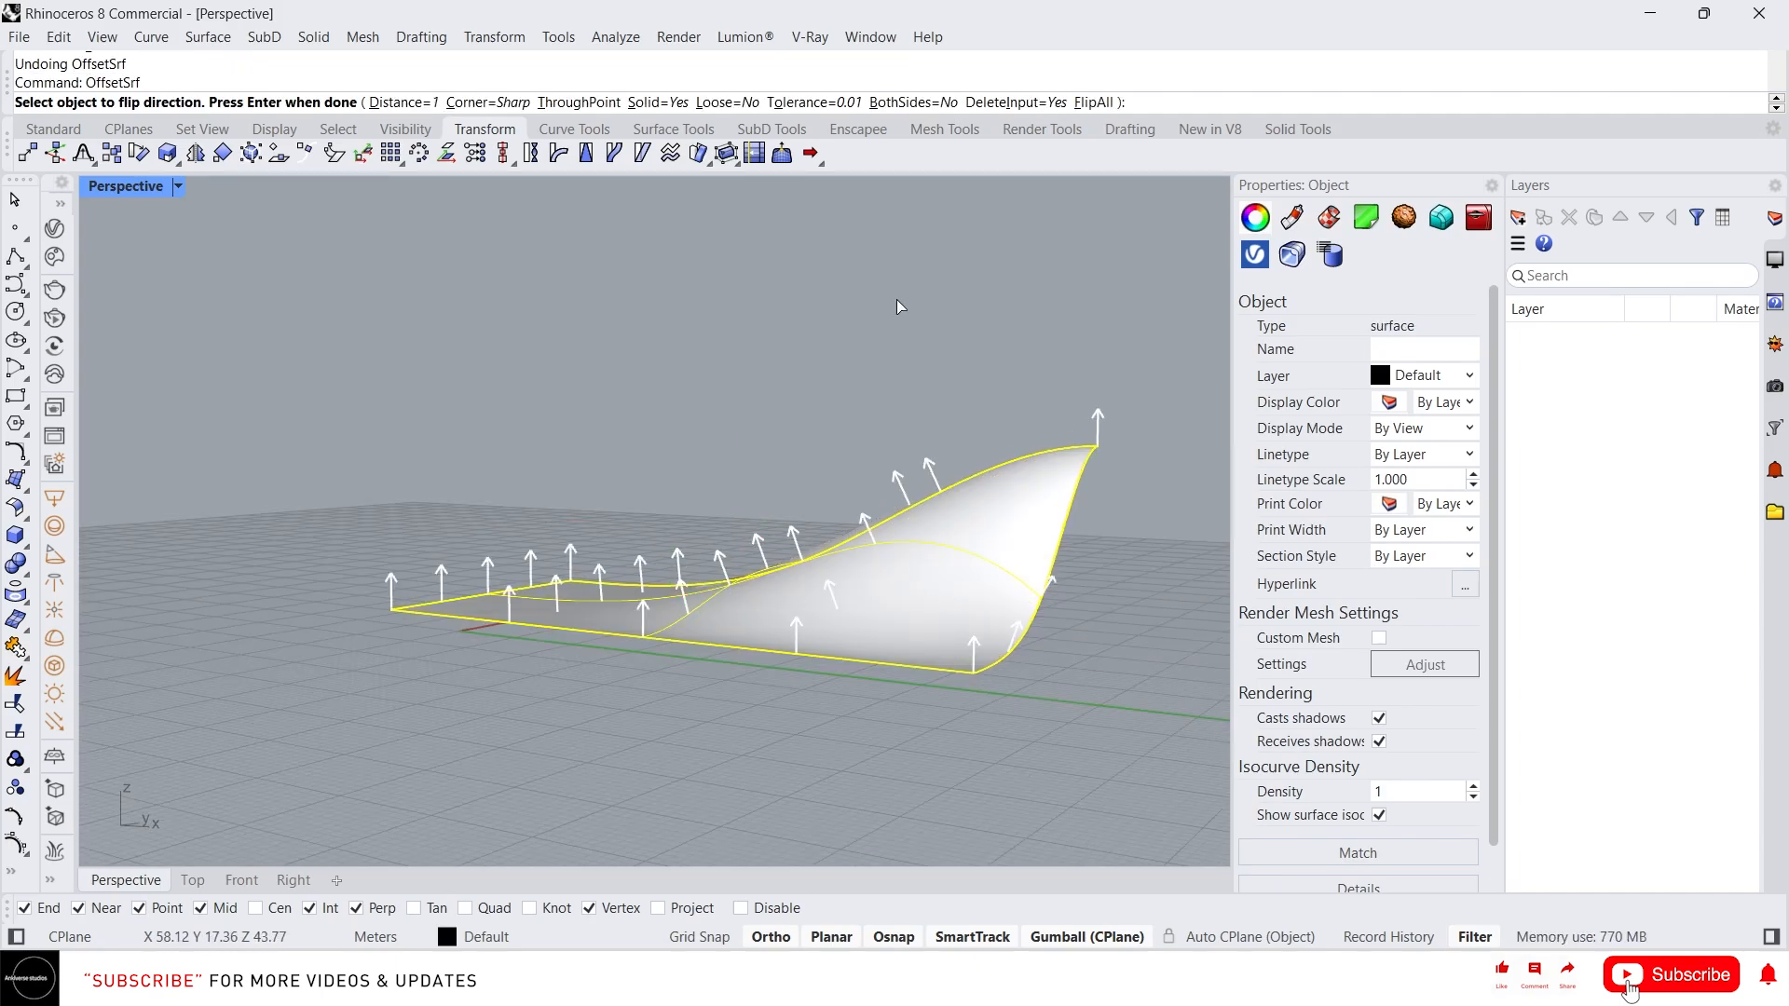
text(3)
key(Return)
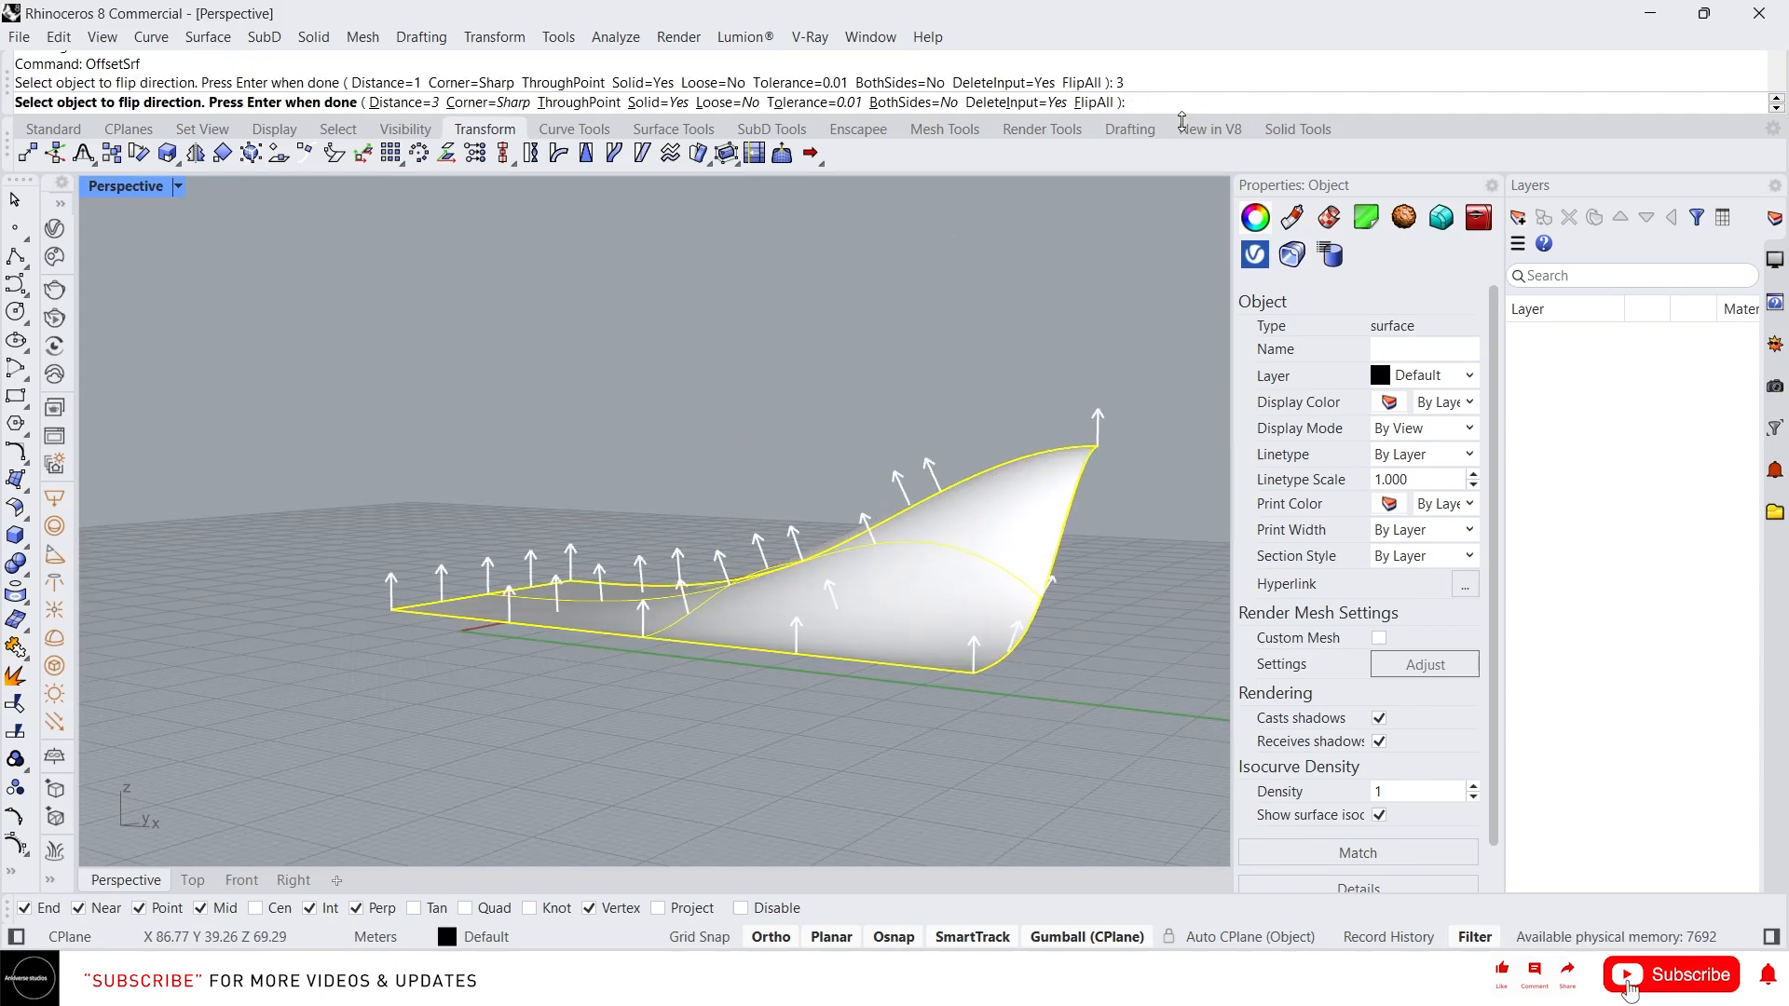
key(Return)
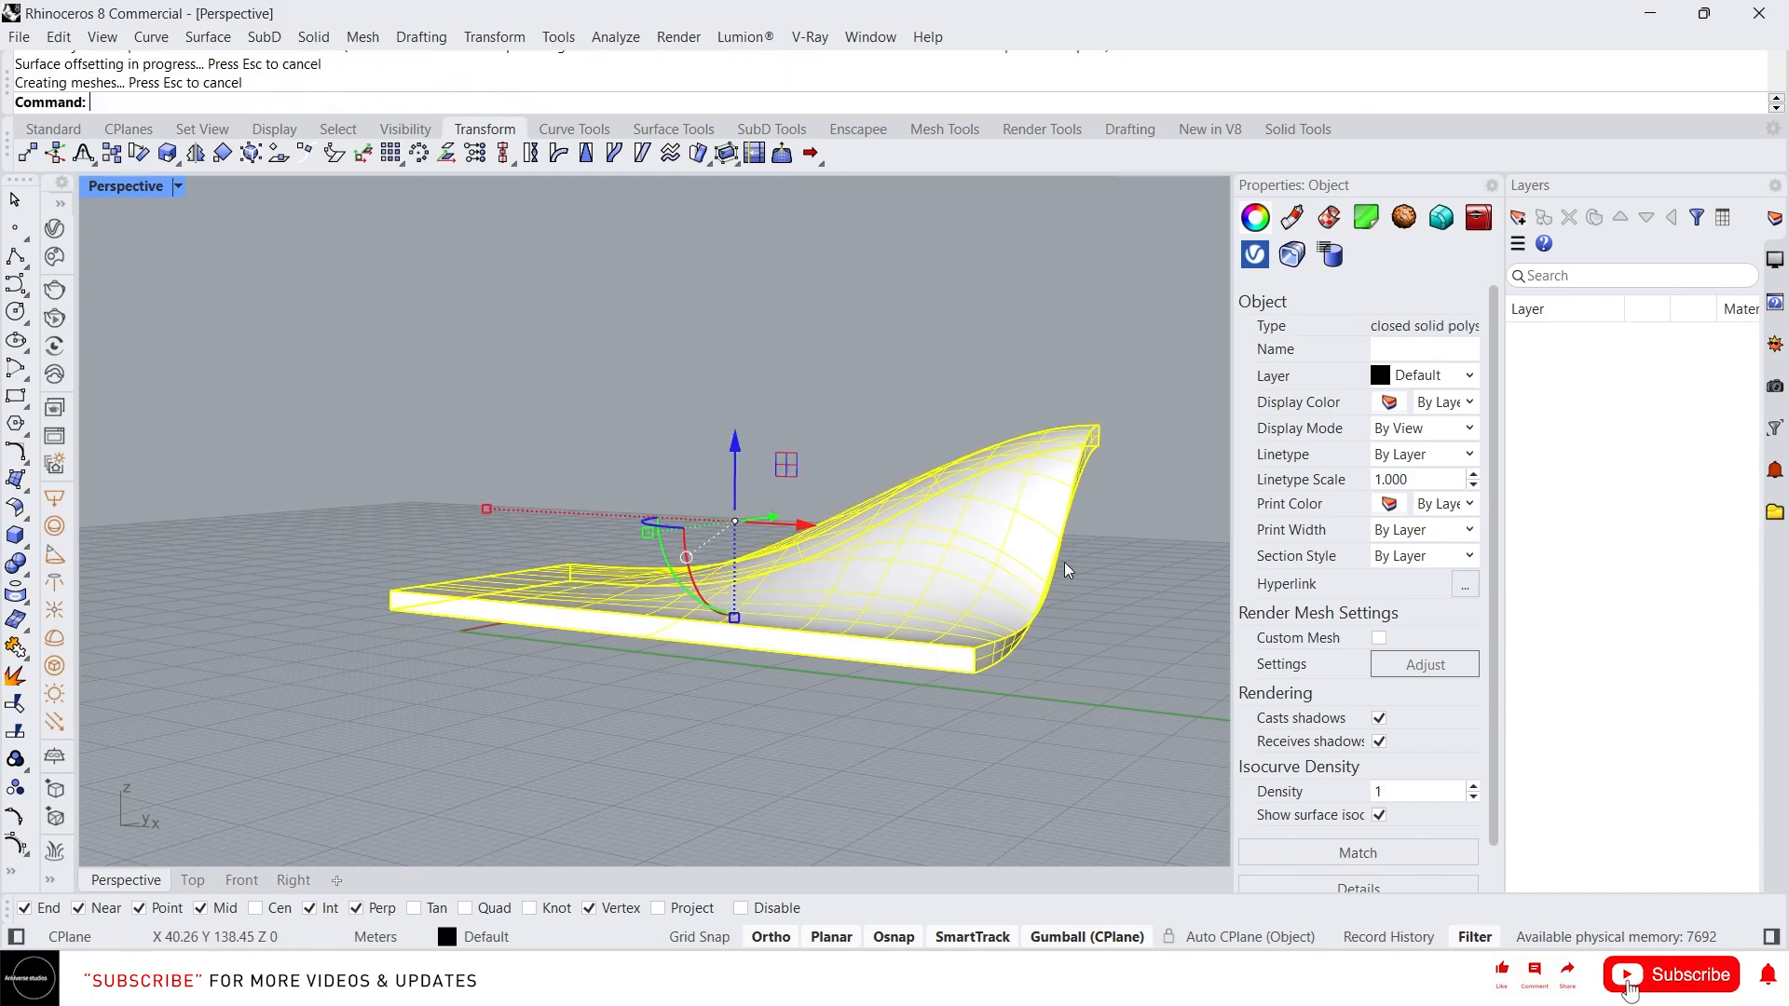
Turn on the solid's control points and drag the front corner point downward
right_drag(675, 637, 891, 561)
scroll(891, 561, down, 4)
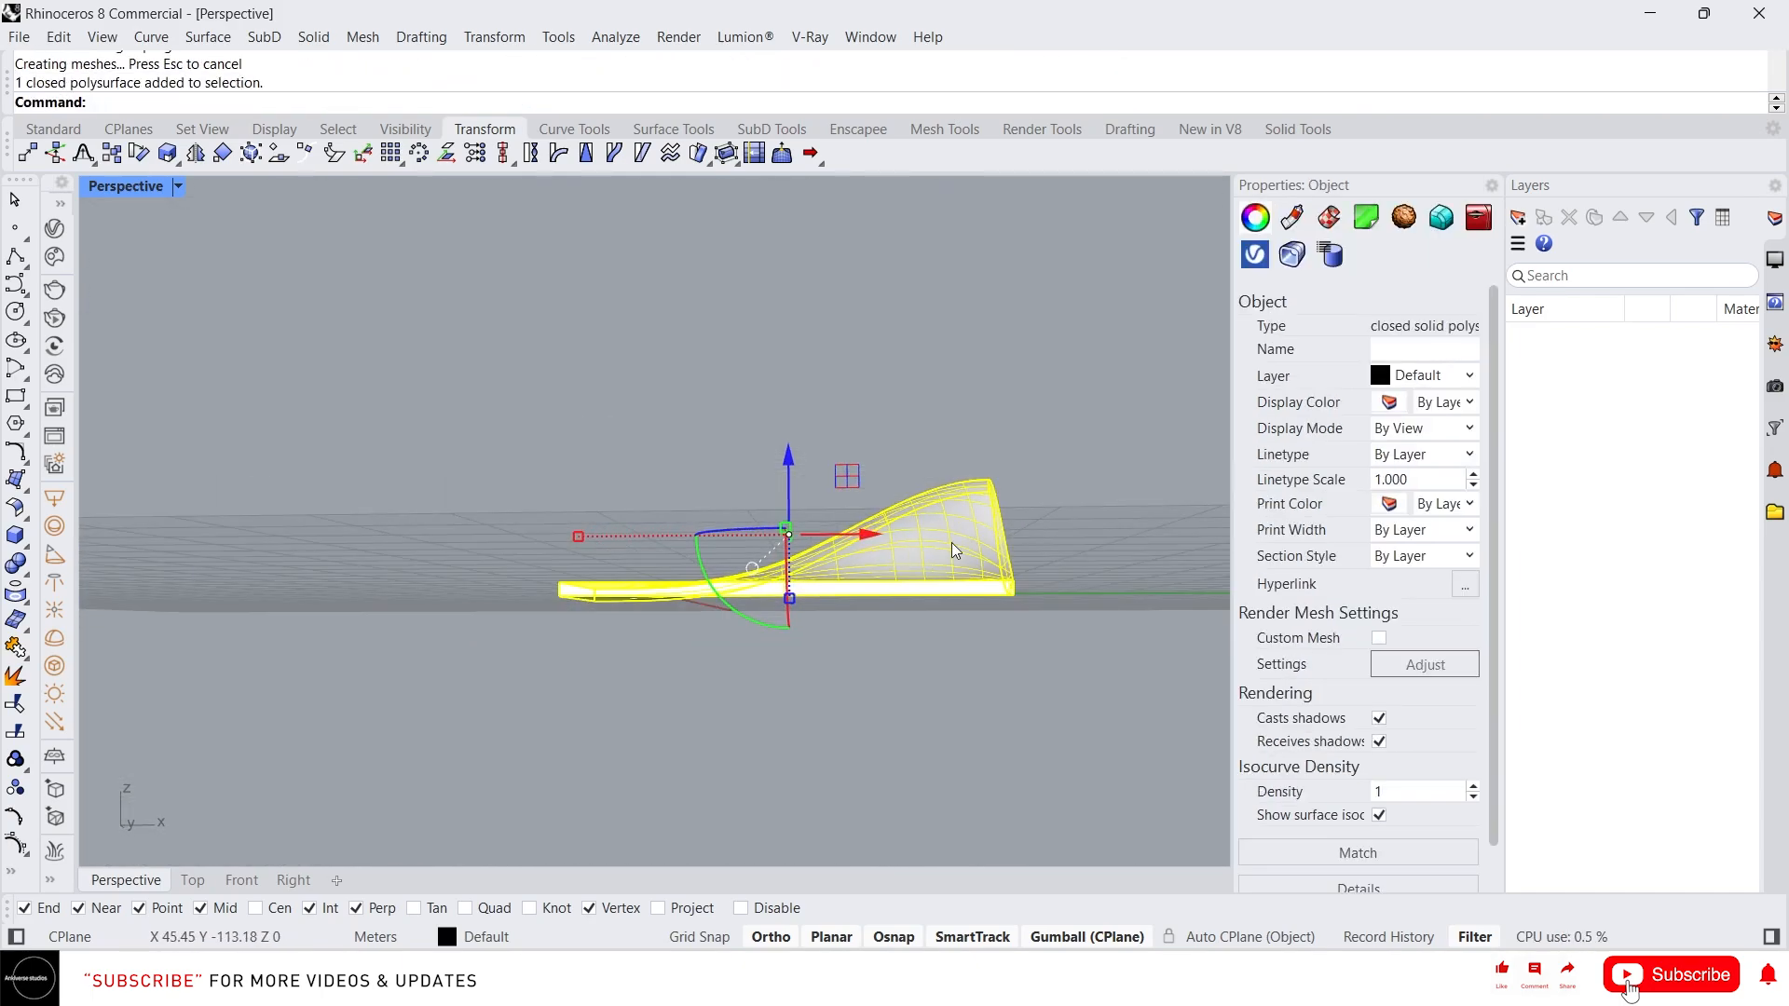
scroll(859, 559, down, 4)
right_drag(1044, 566, 871, 555)
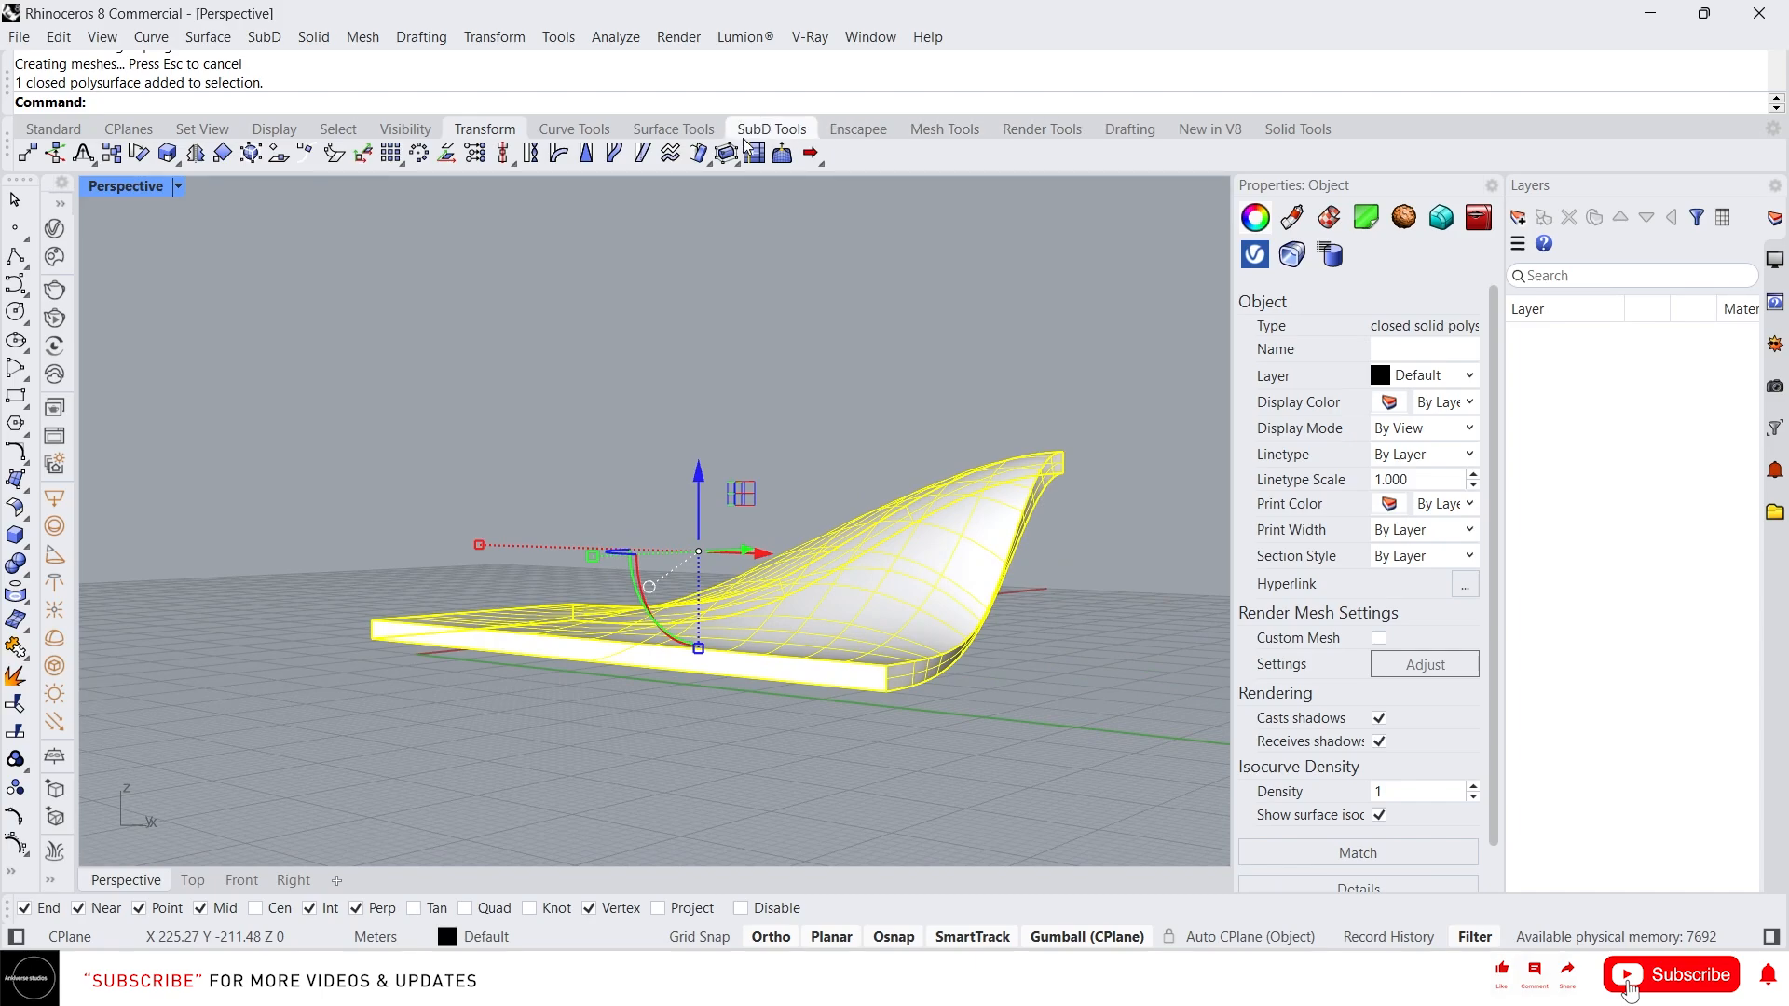
click(1298, 128)
click(551, 155)
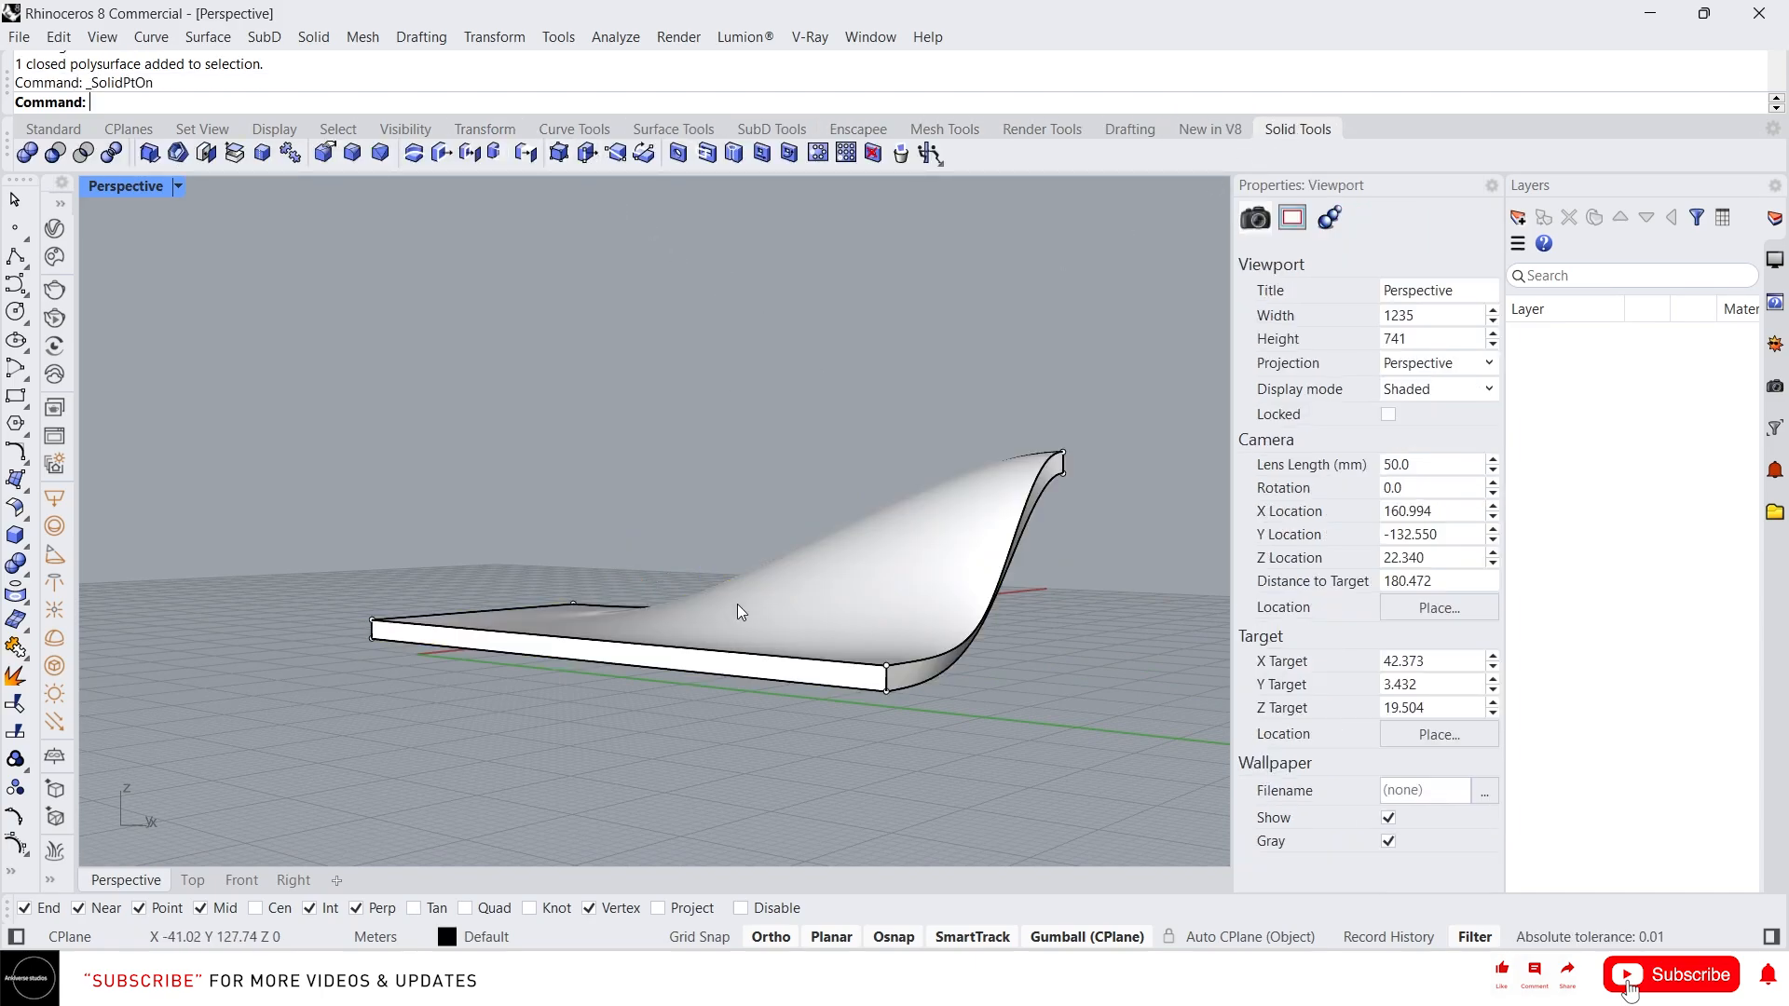
click(850, 675)
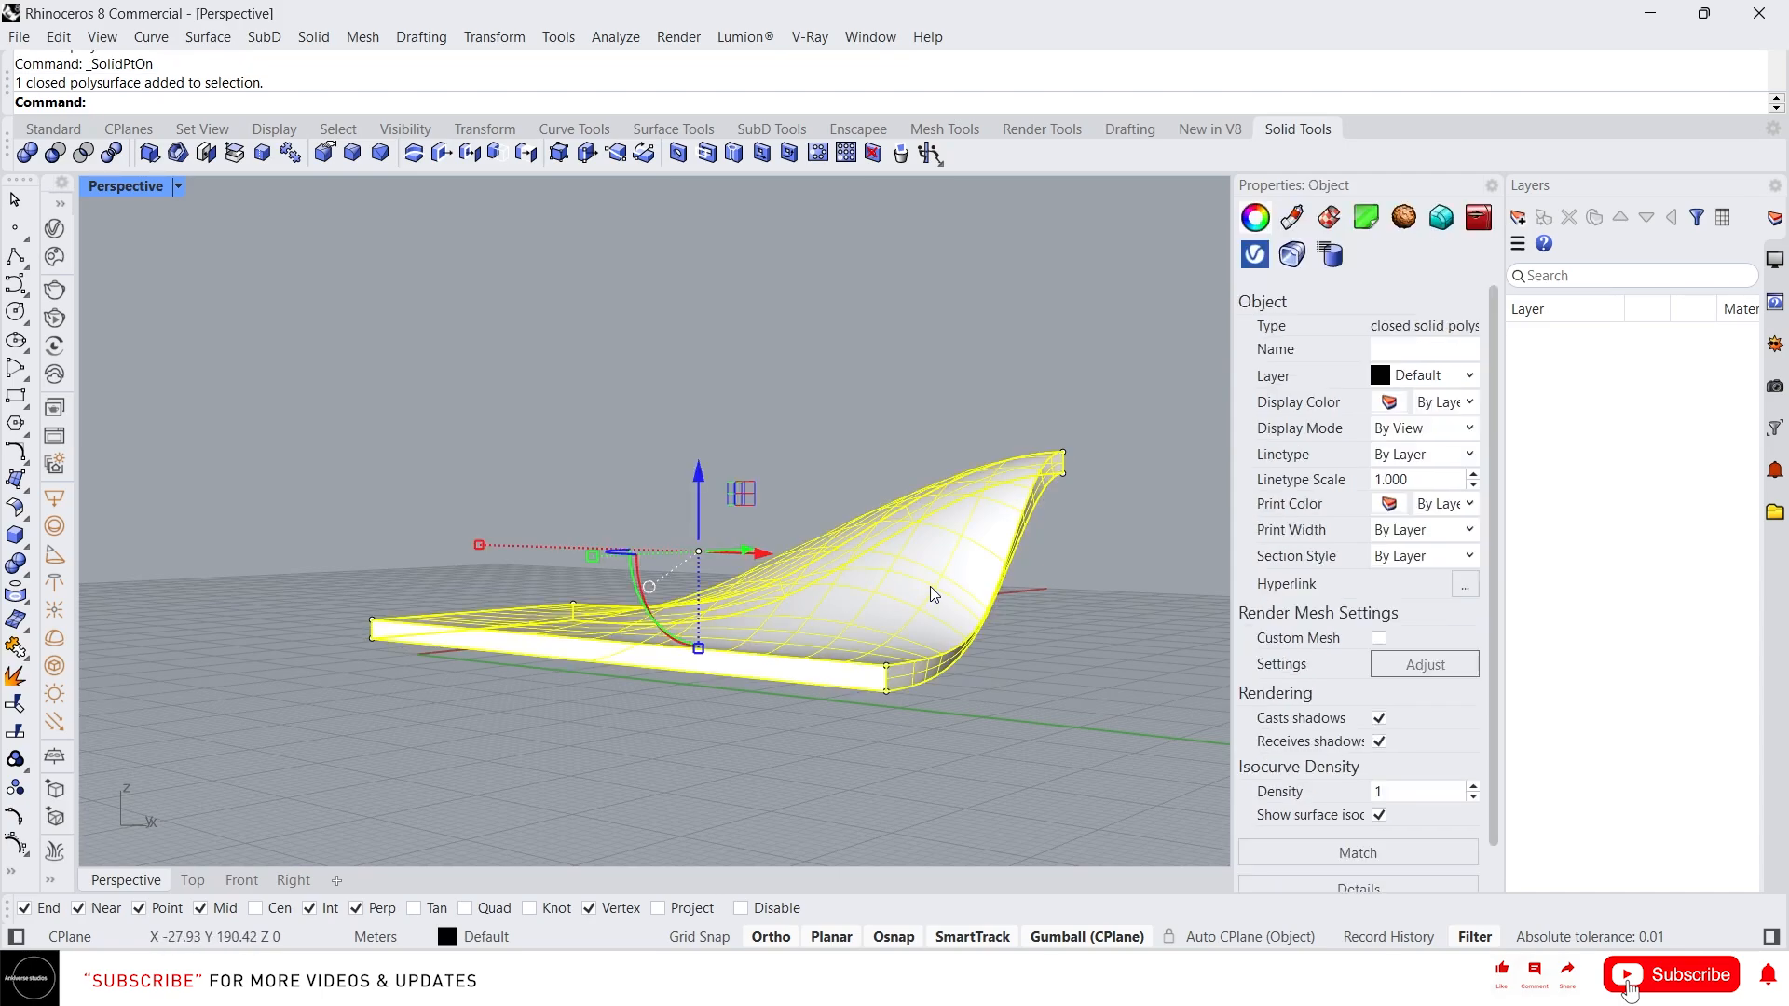
right_drag(930, 585, 914, 705)
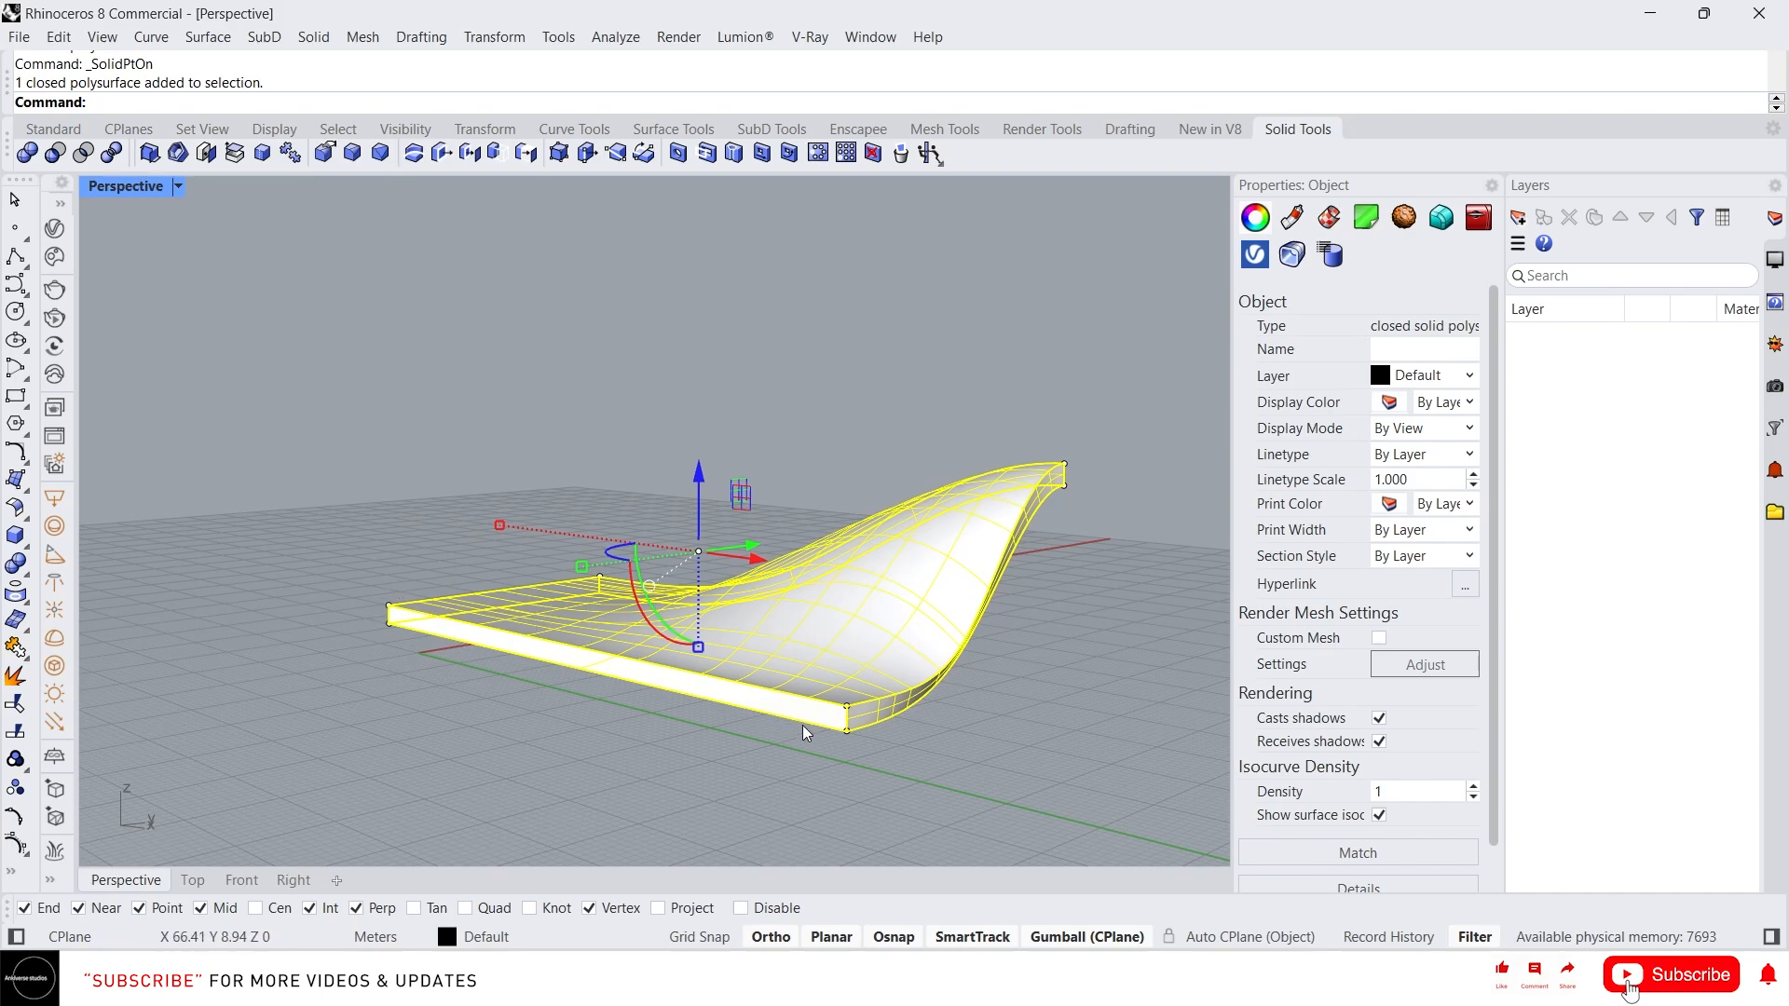
Extract the solid's control points as point objects with ExtractPt and move them away from the solid
text(Extend)
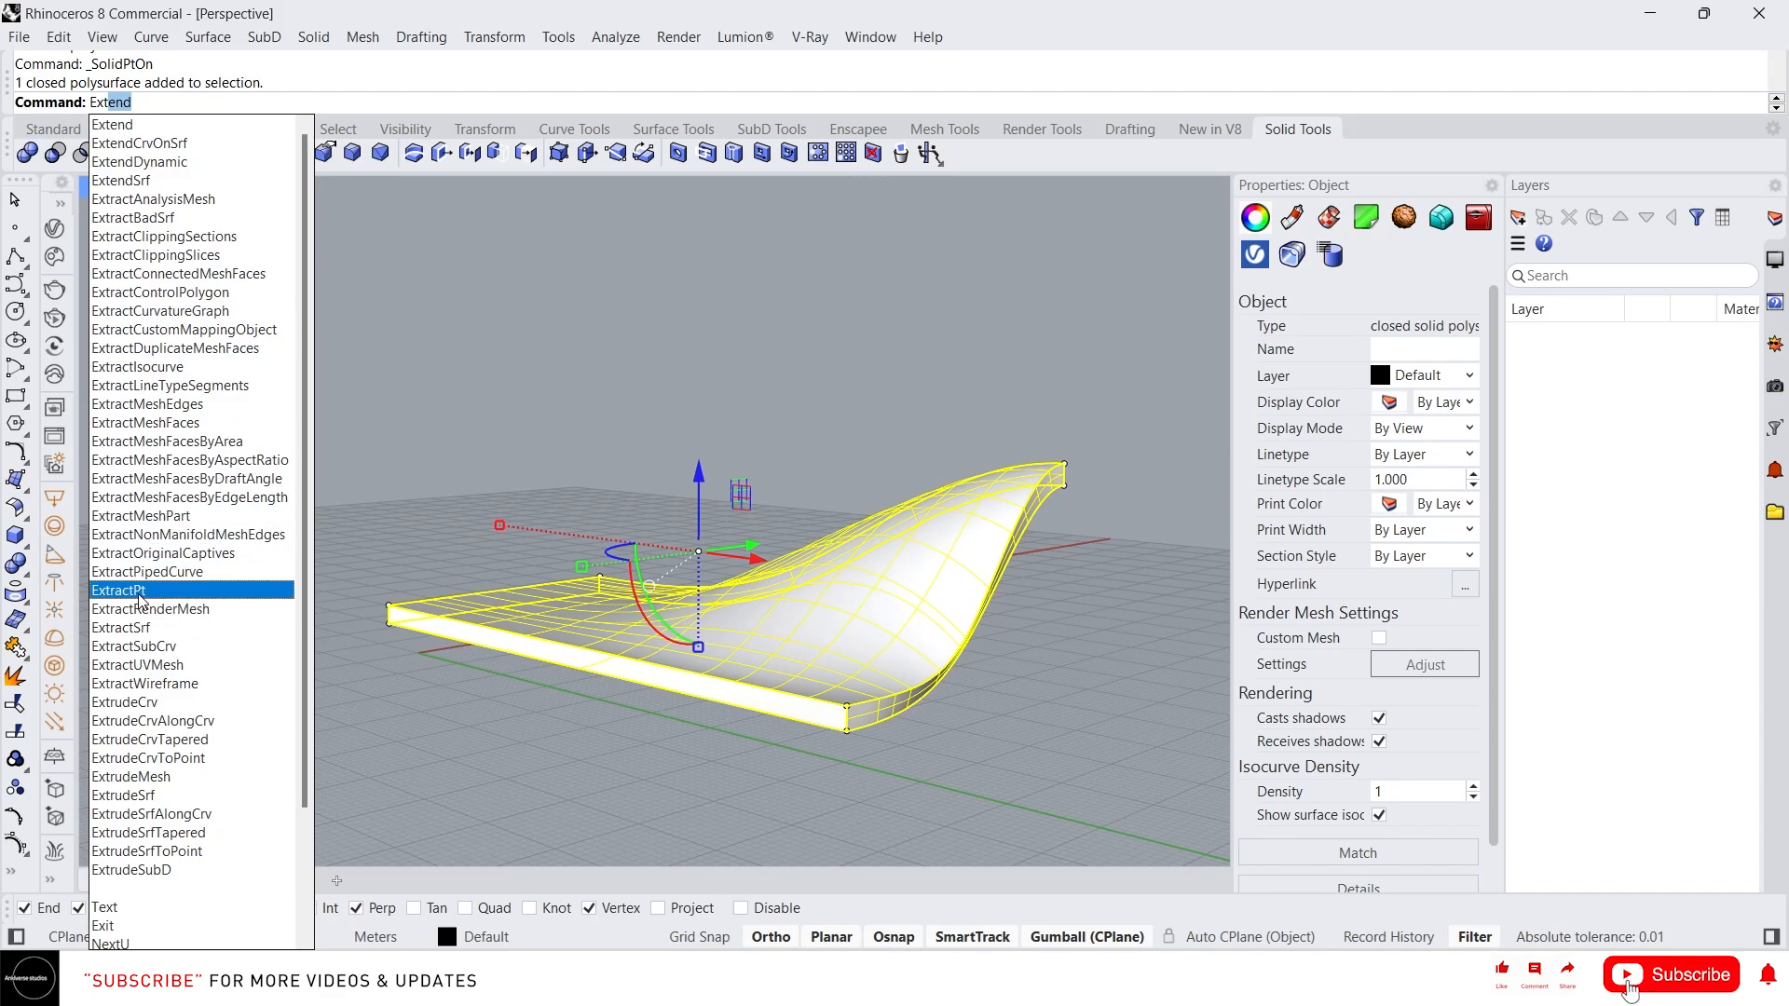
click(144, 591)
right_drag(712, 616, 867, 596)
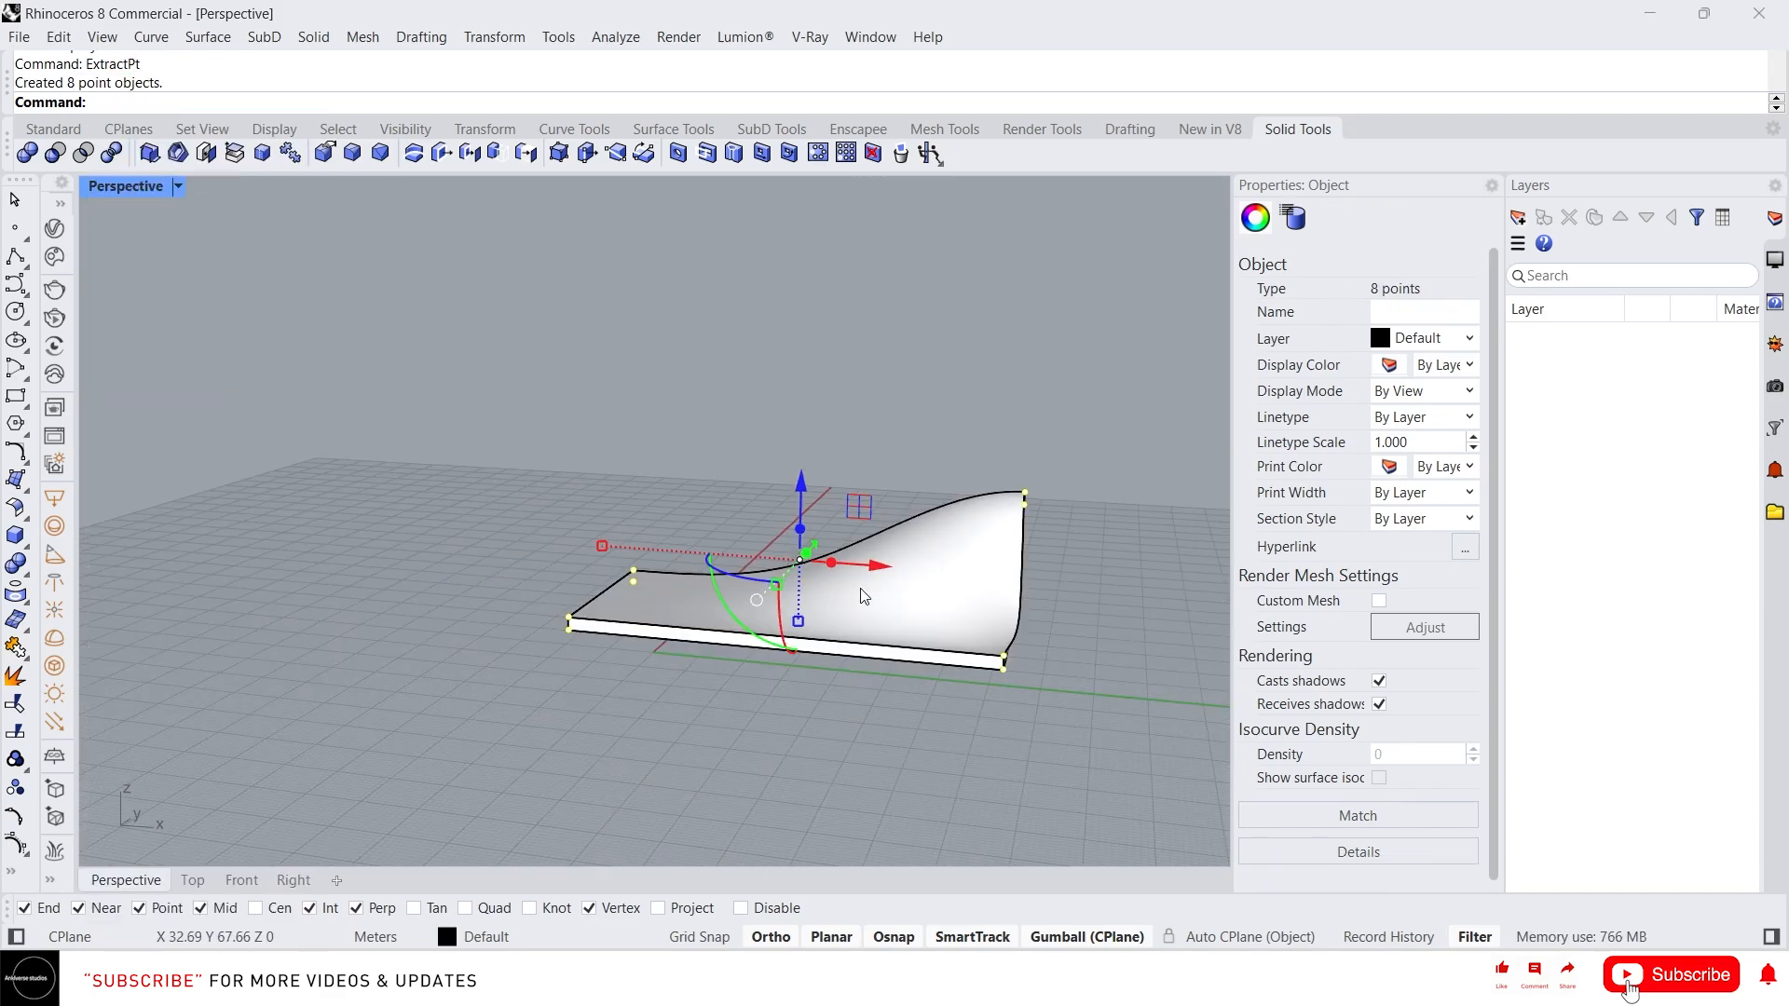
drag(876, 568, 338, 445)
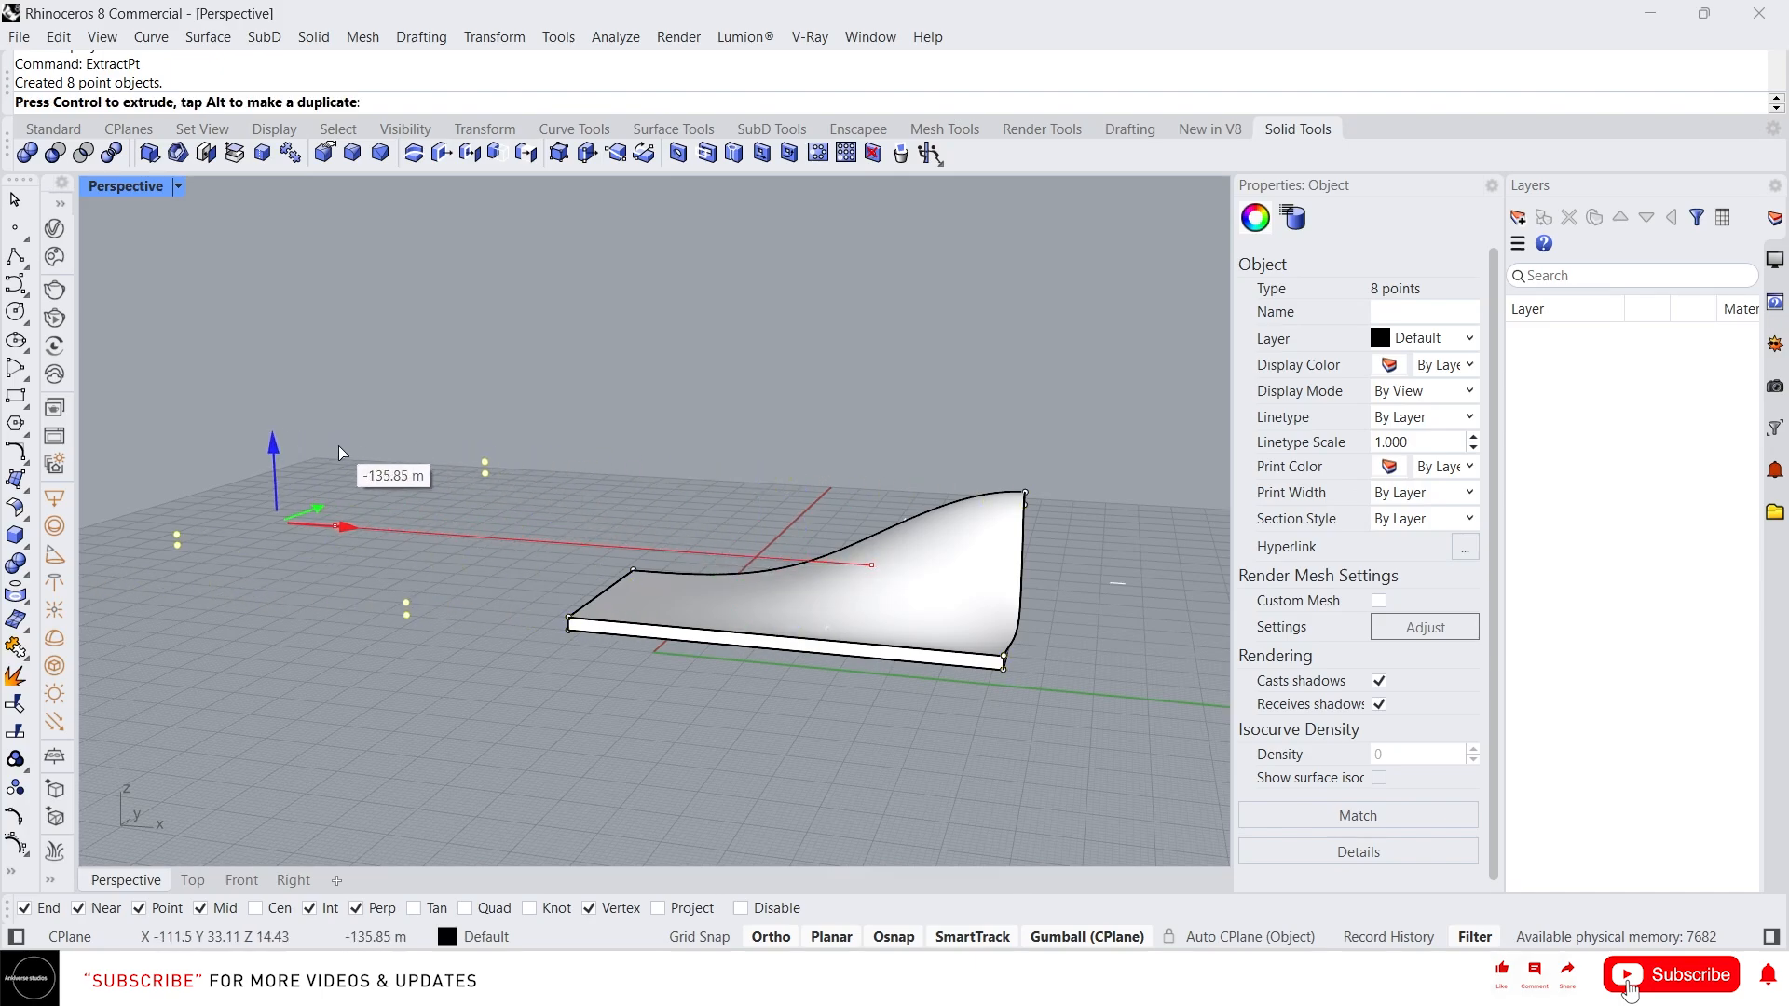
right_drag(300, 555, 339, 590)
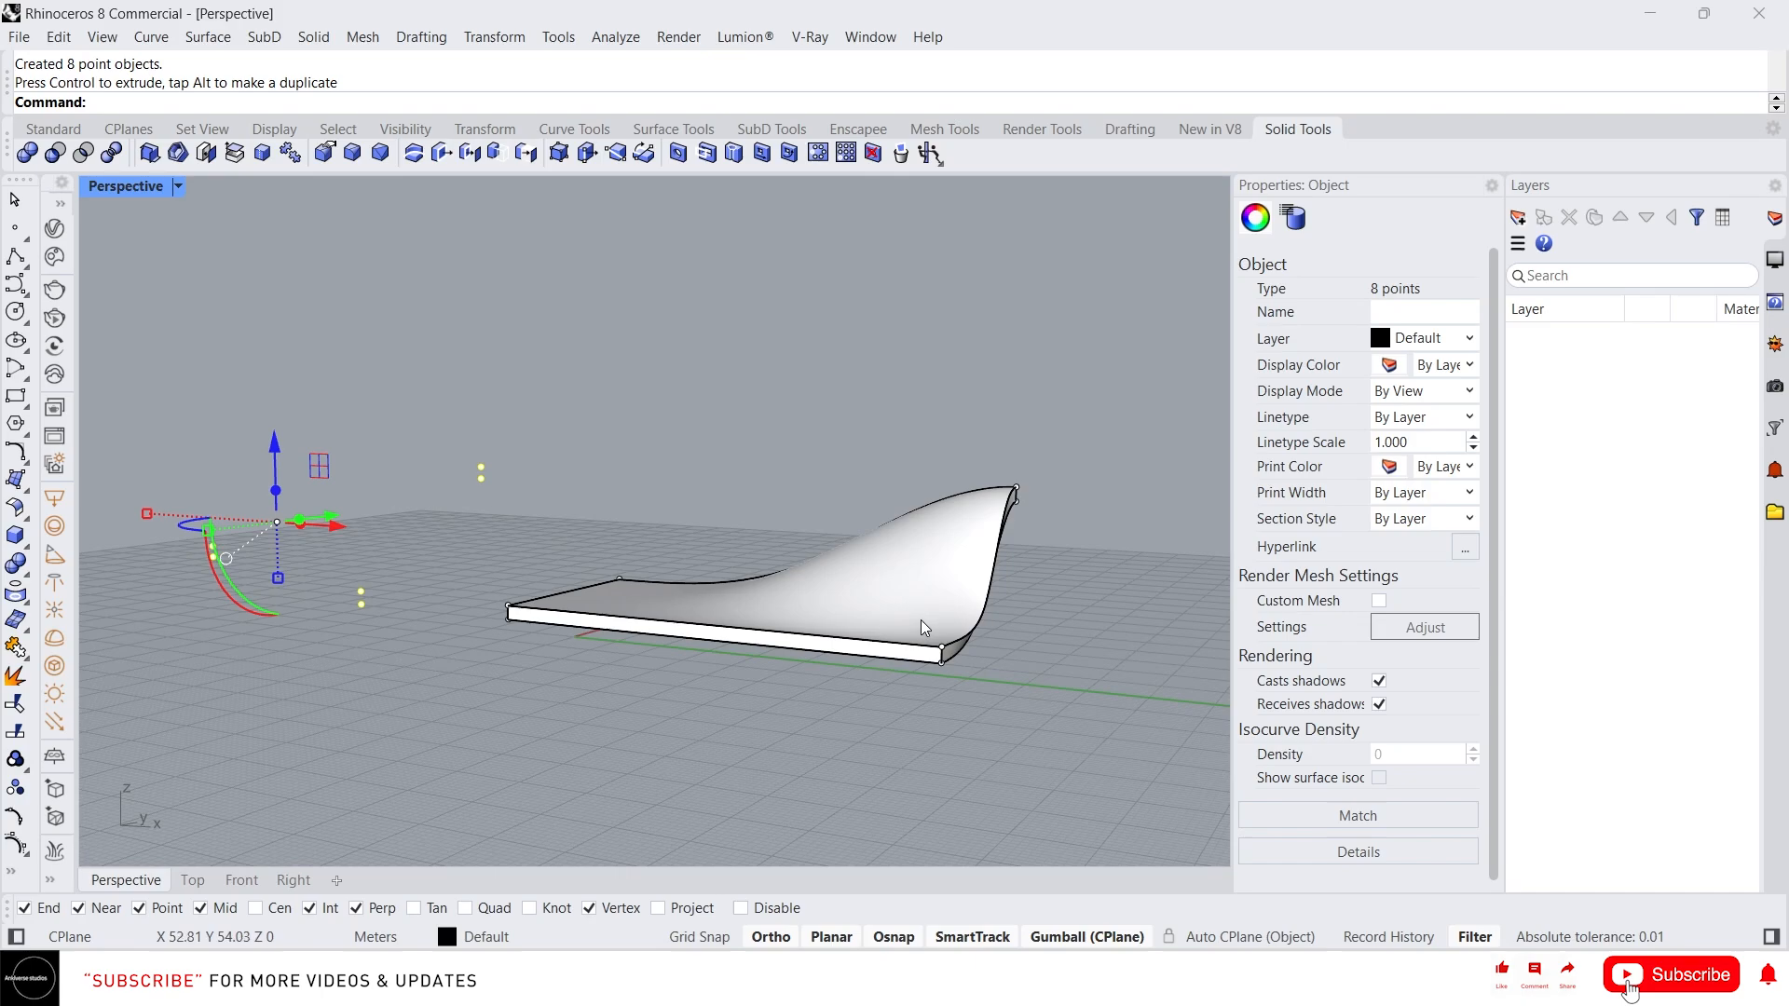
key(Escape)
Extract the curved top face of the solid with ExtractSrf
text(ExtractPt)
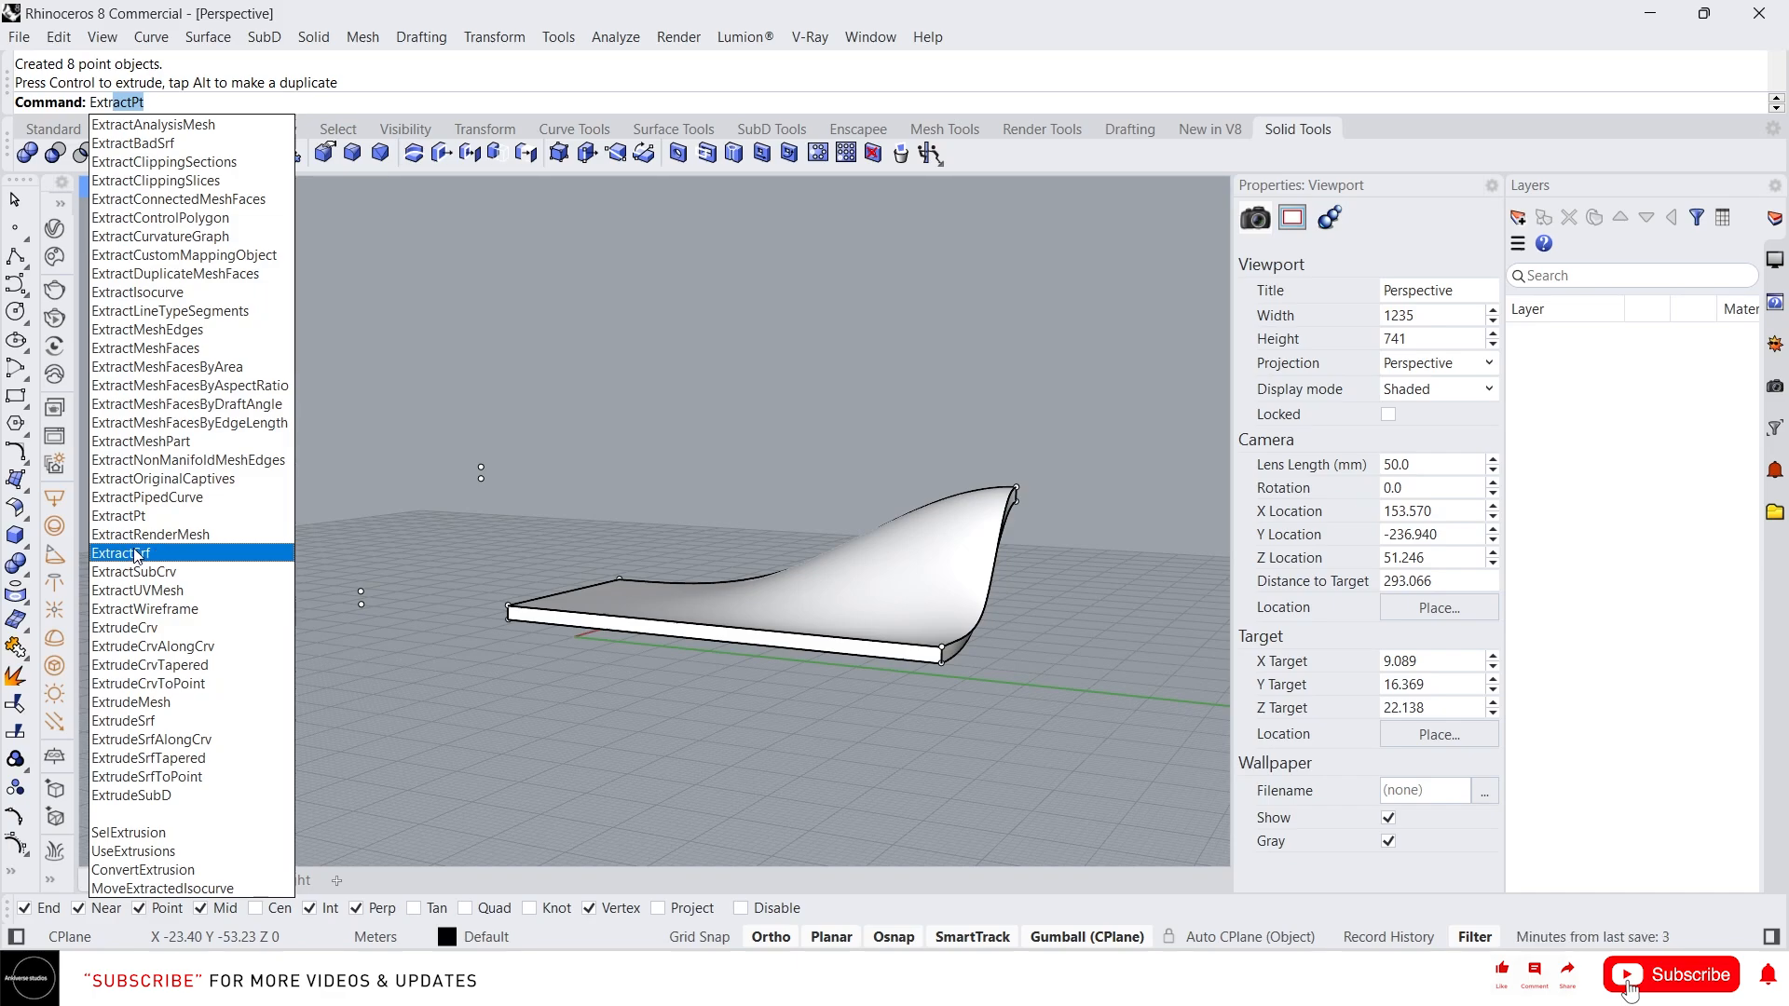
click(137, 555)
right_drag(774, 527, 902, 619)
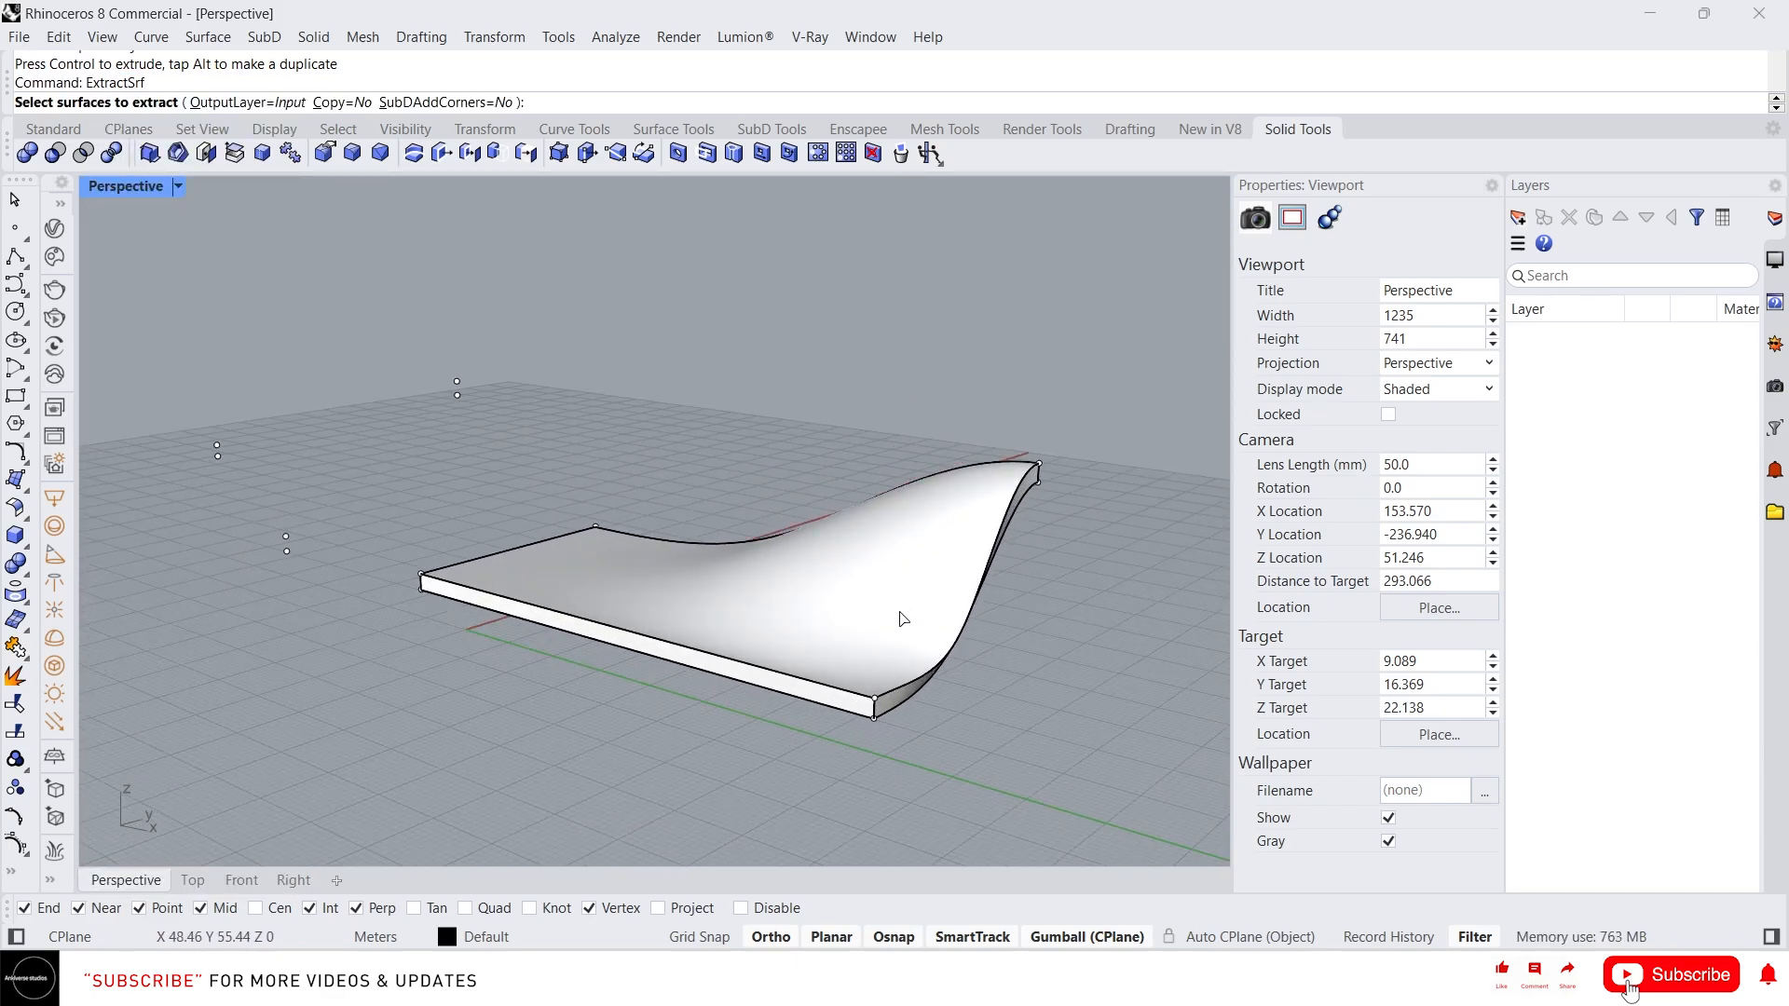
click(849, 592)
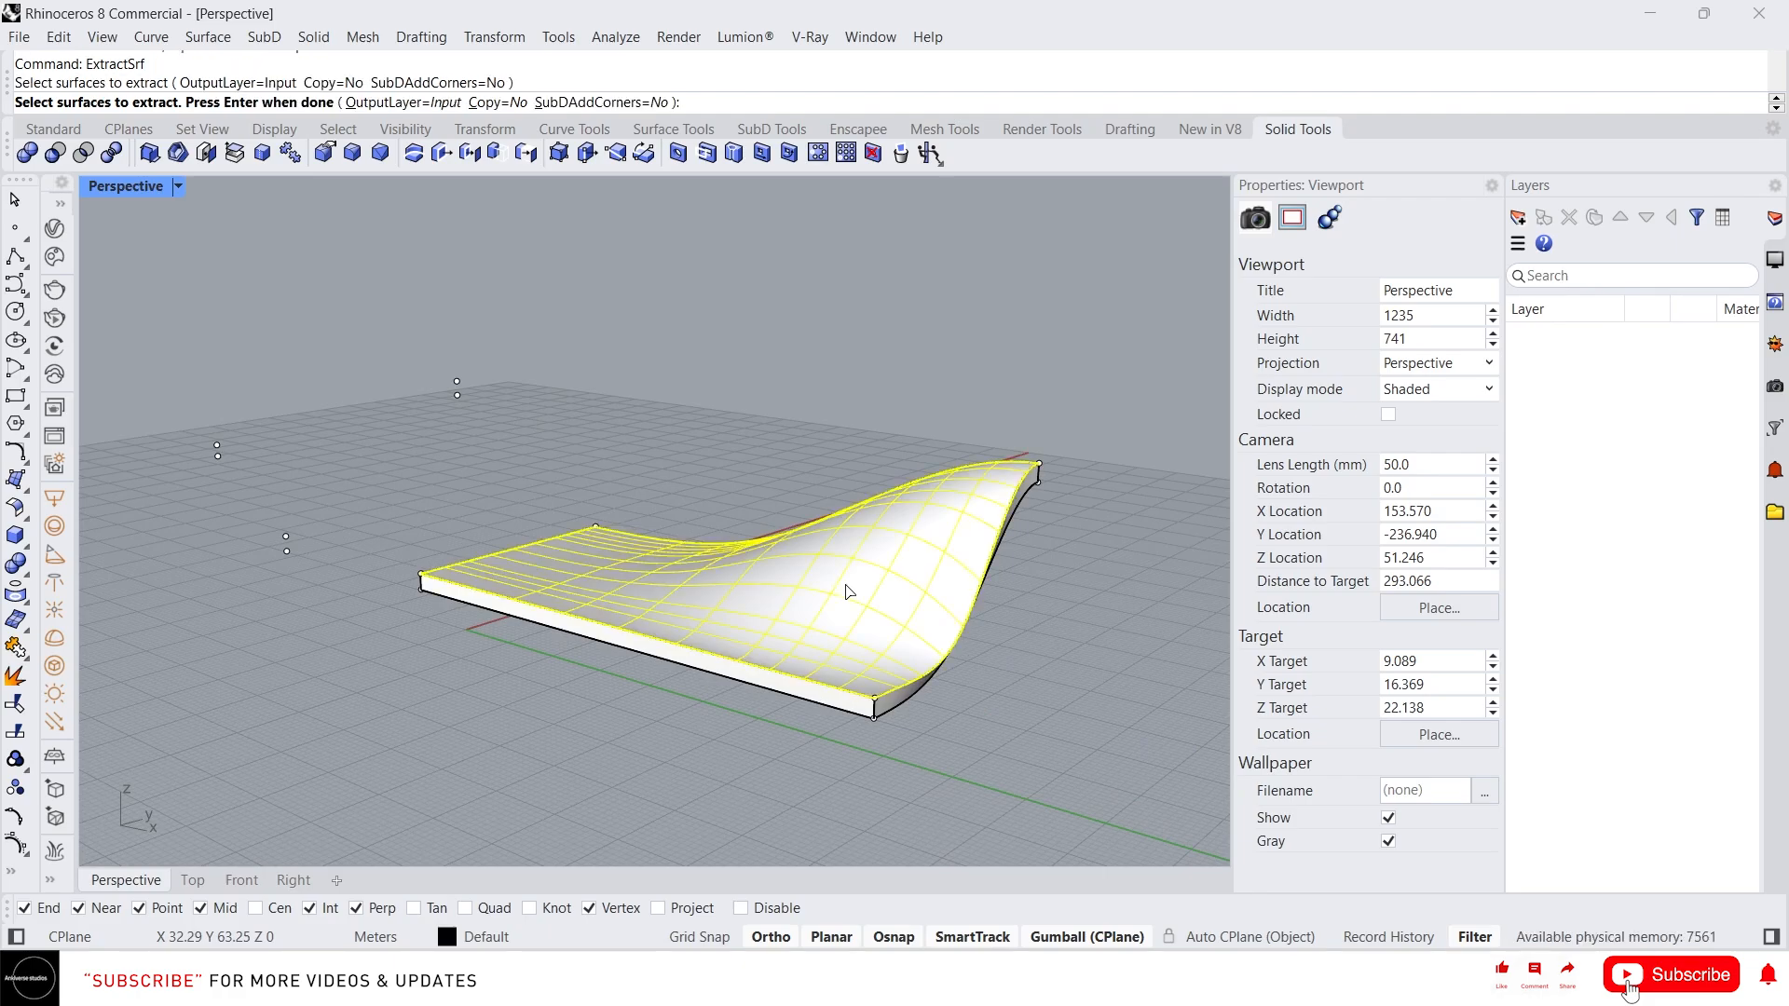
key(Return)
Move the extracted top surface away from the solid to the left
right_drag(850, 585, 1081, 741)
click(1081, 741)
click(813, 583)
right_drag(817, 589, 1059, 606)
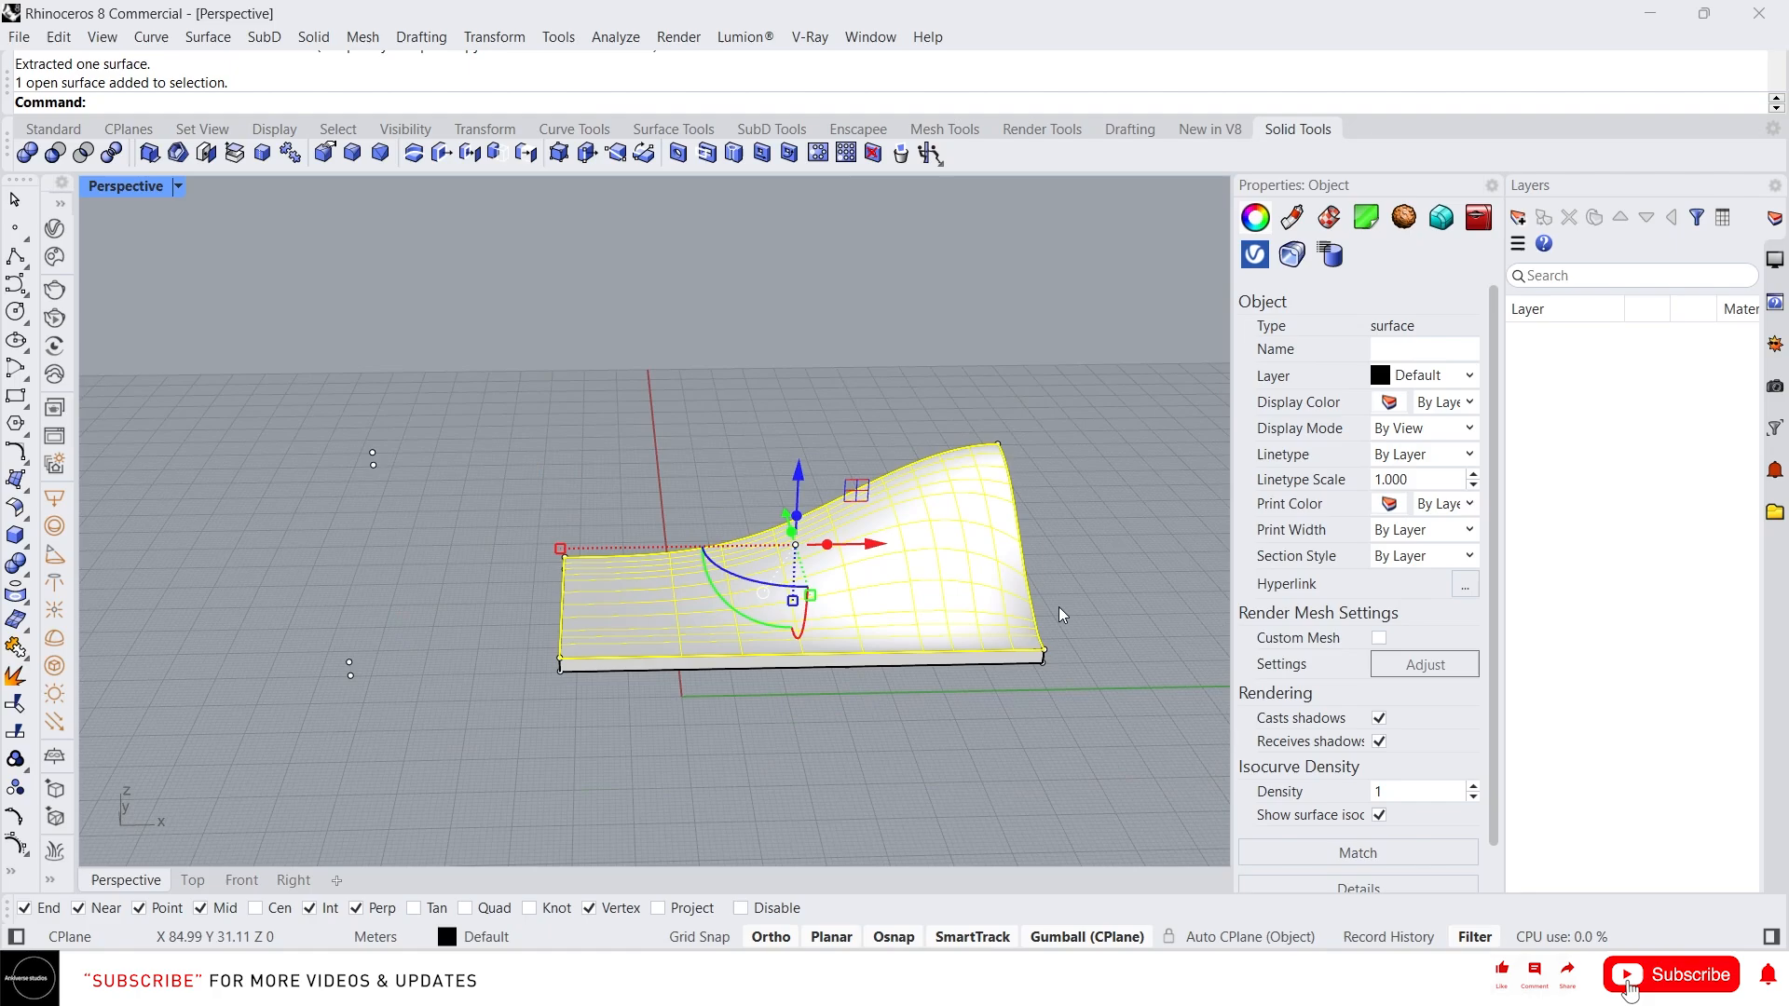
drag(849, 526, 327, 529)
right_drag(720, 572, 869, 601)
key(Escape)
Extract seven isocurves across the separated top surface with ExtractIsocurve
text(Extr)
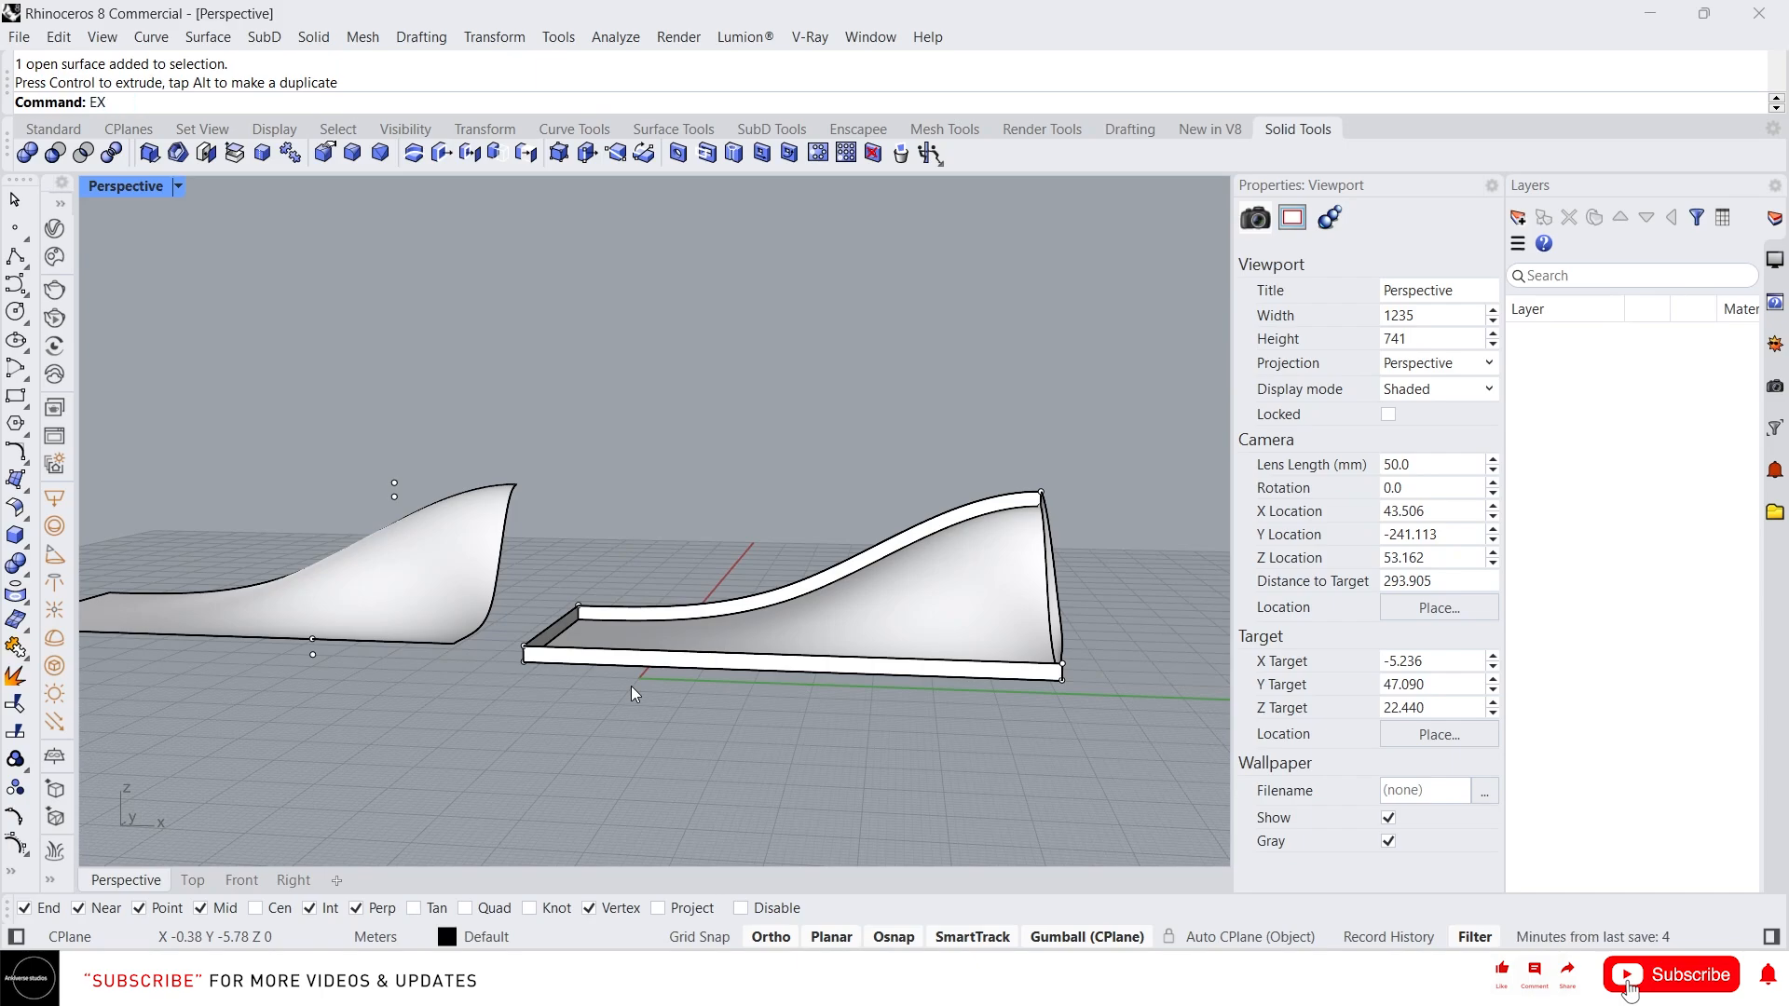
text(actPt)
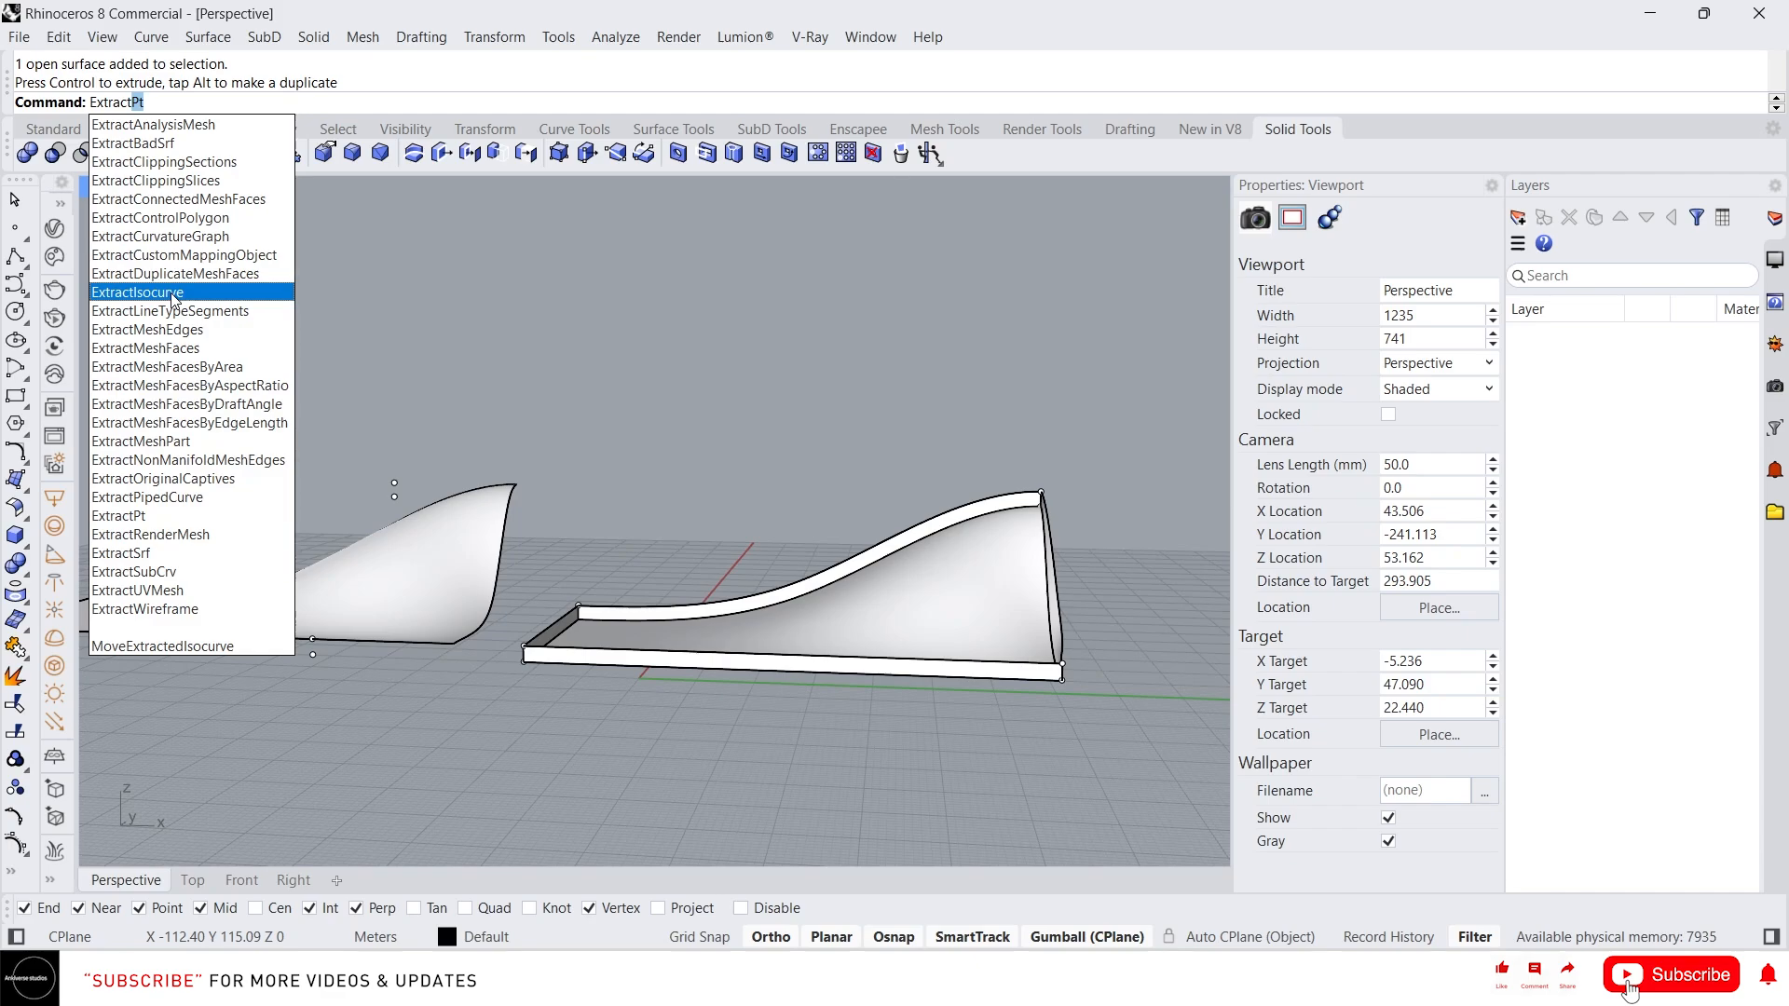
click(171, 296)
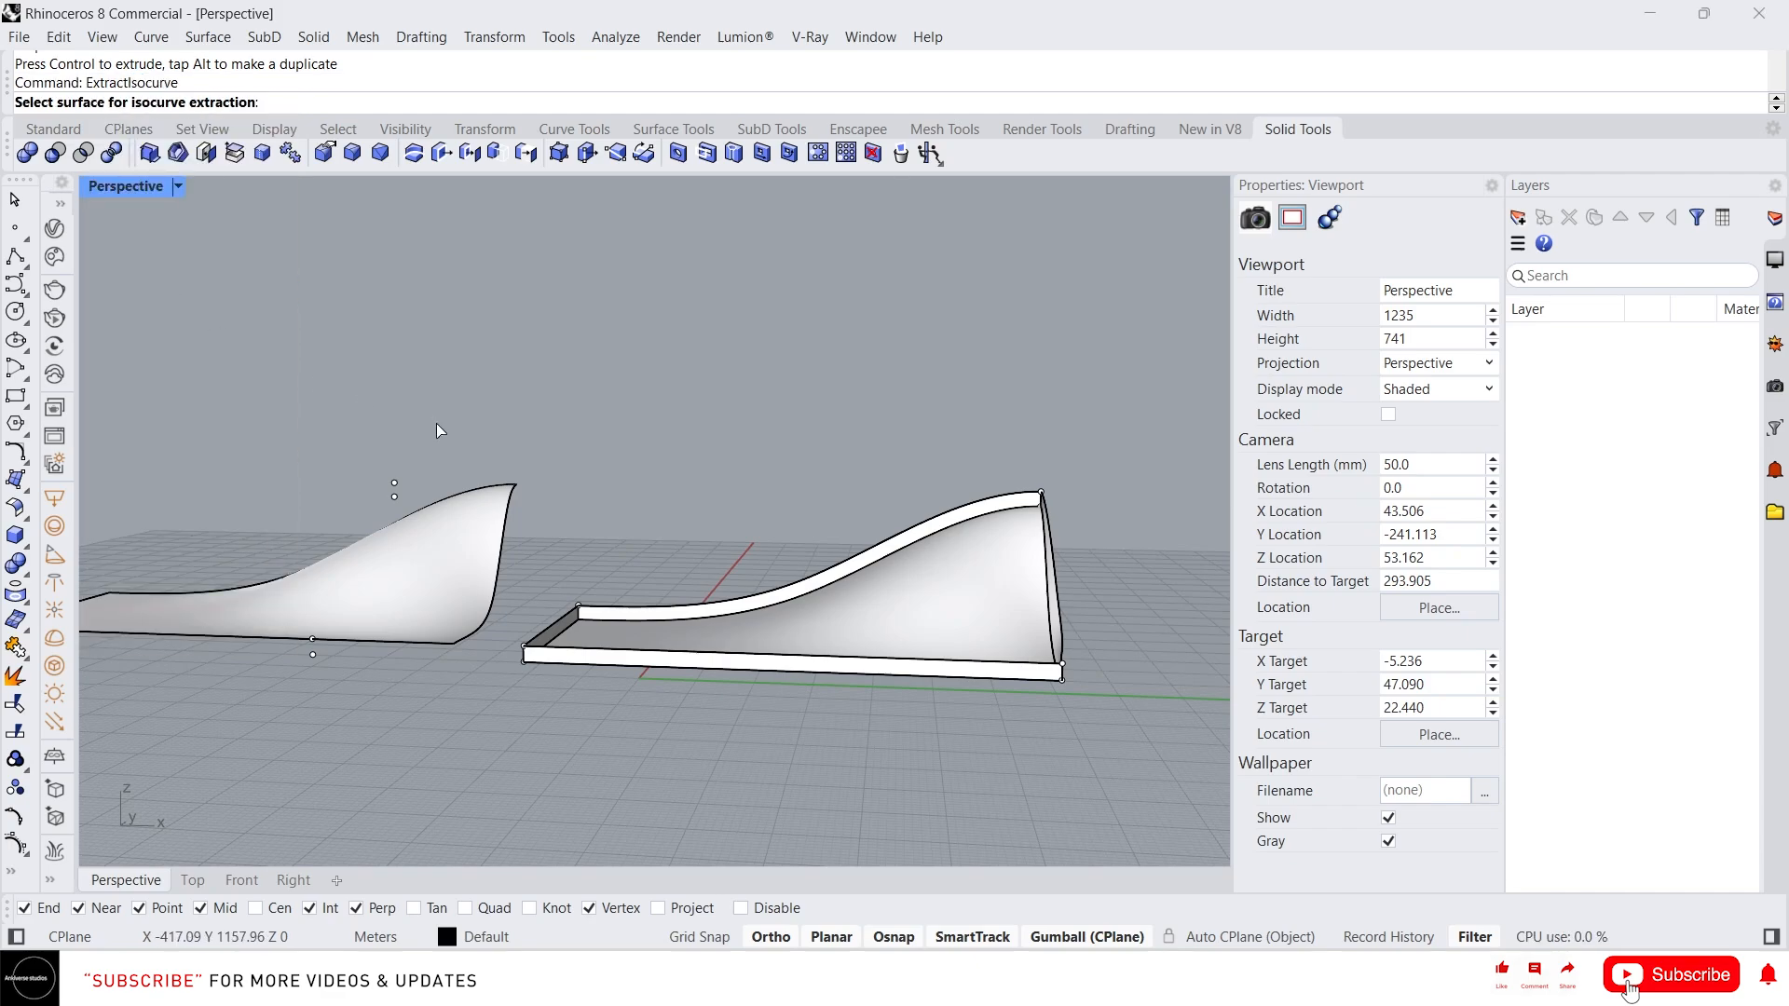
scroll(436, 423, down, 3)
scroll(225, 511, up, 6)
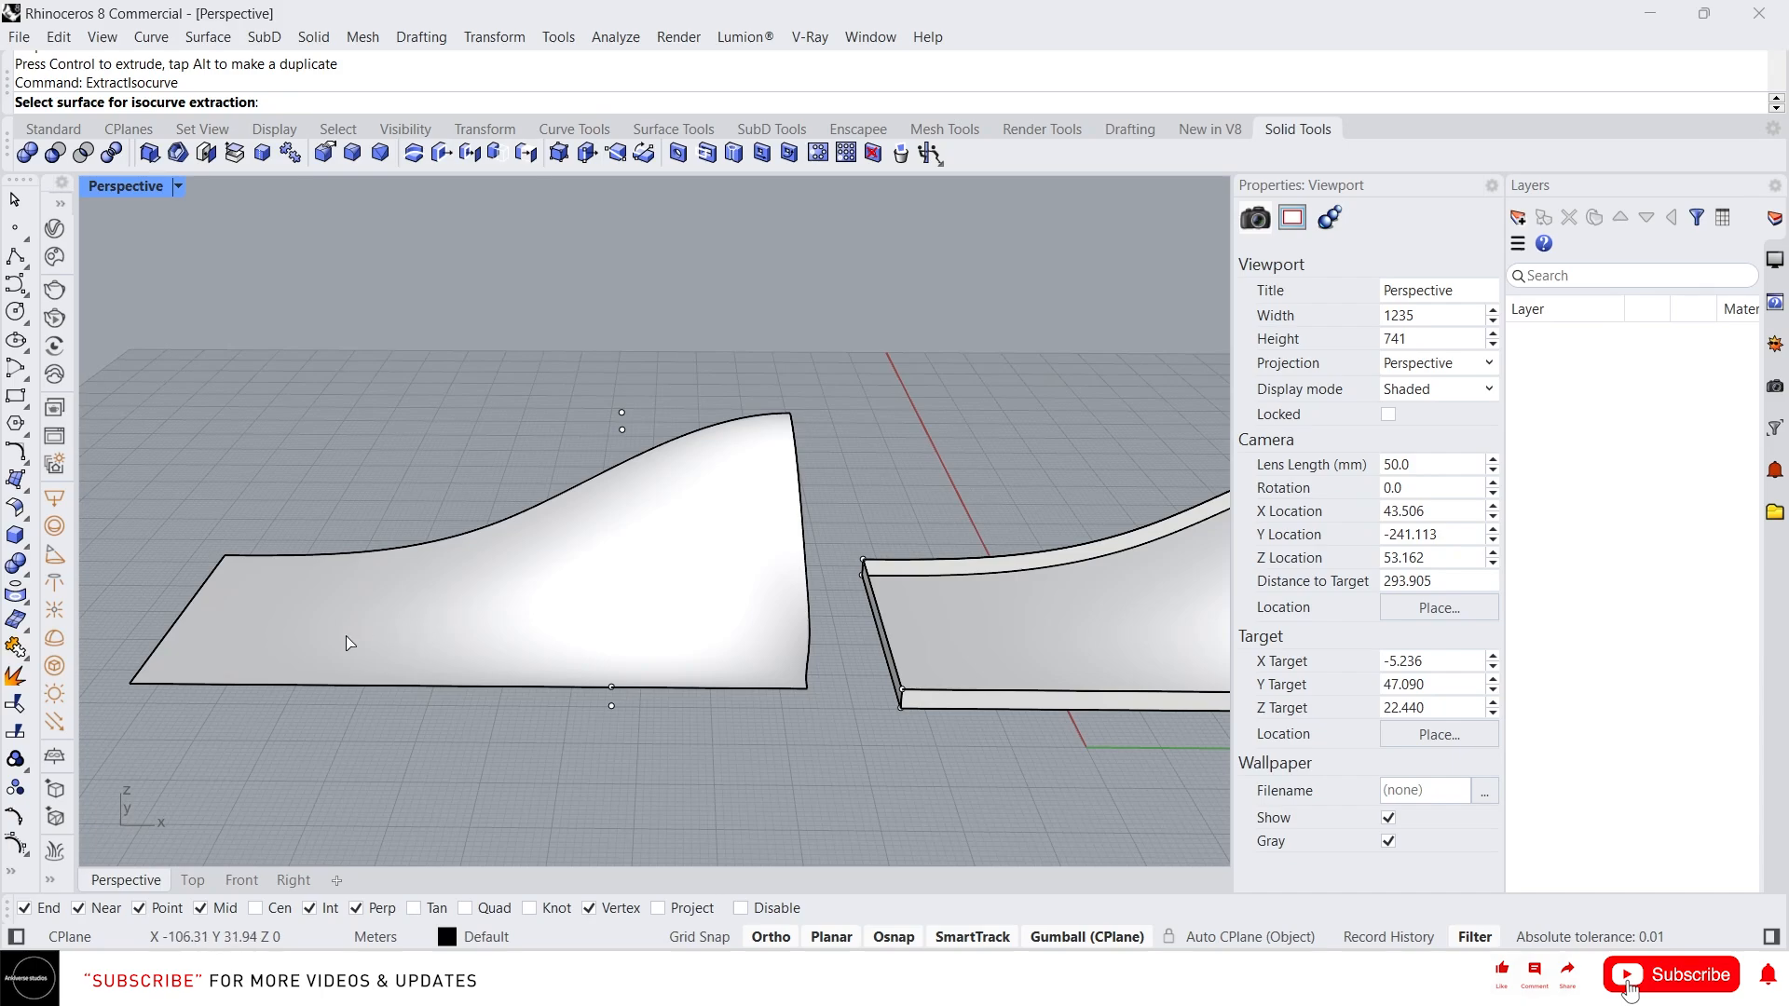
click(299, 617)
right_drag(258, 576, 304, 619)
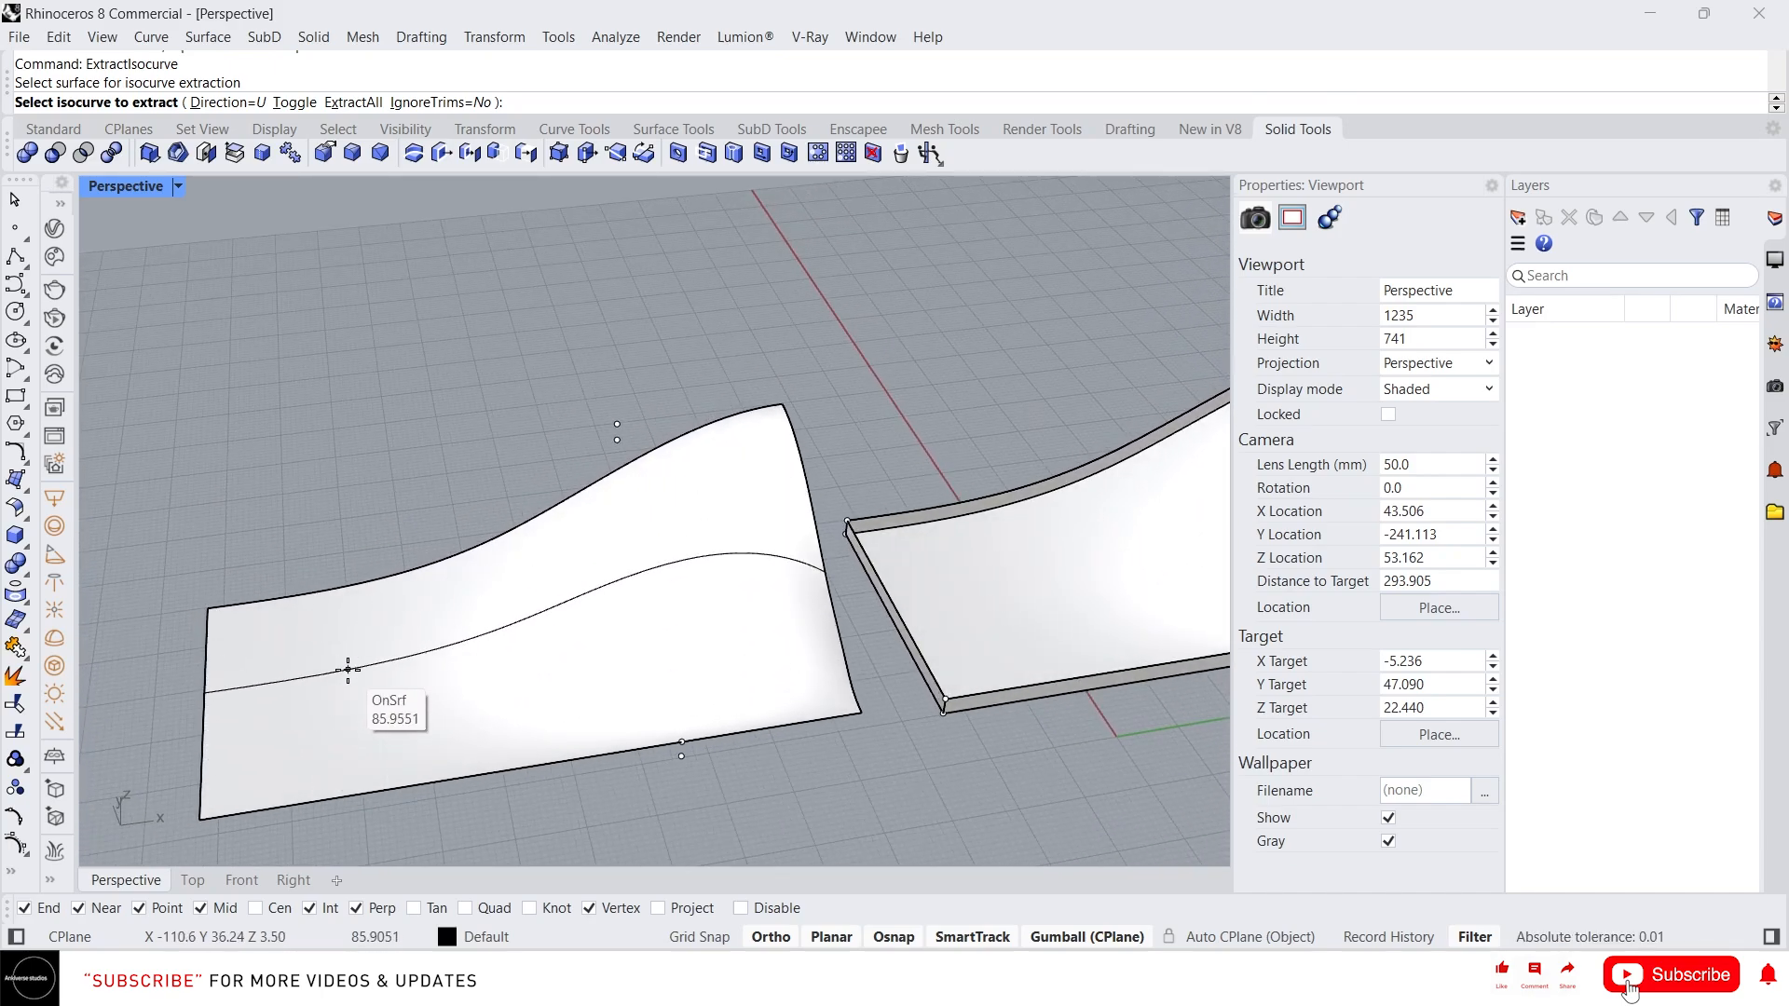
right_drag(352, 666, 320, 581)
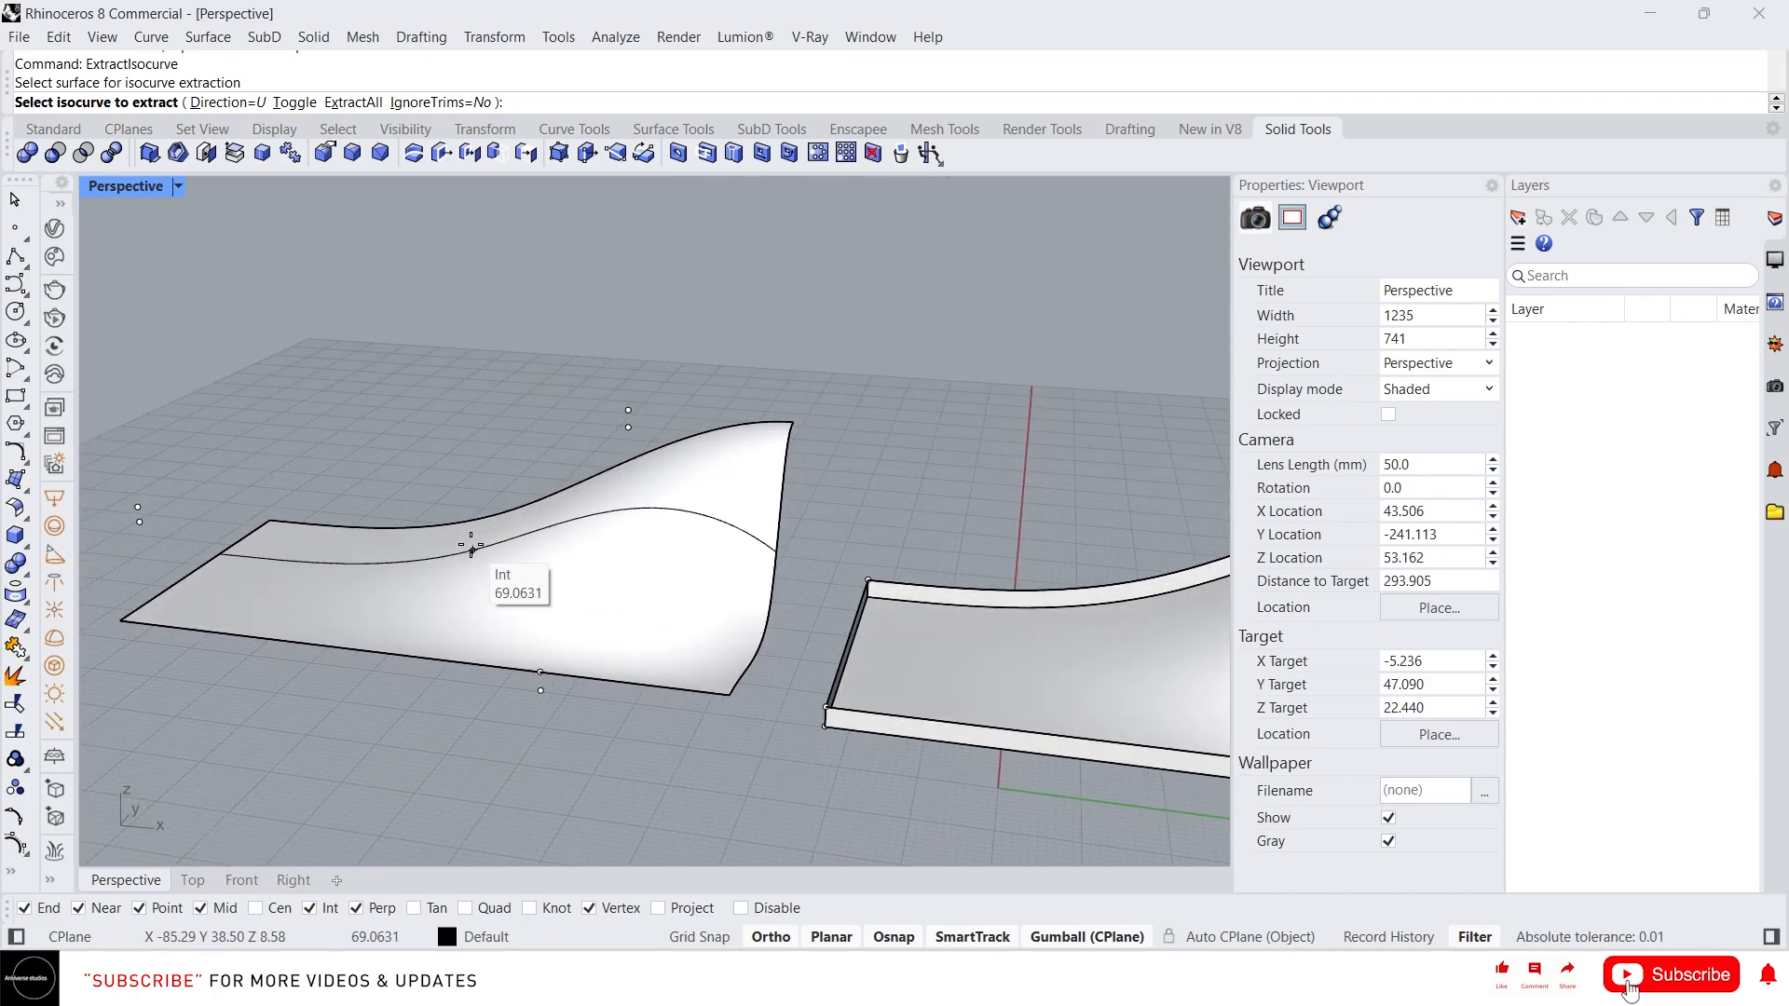
click(465, 545)
click(448, 579)
click(433, 599)
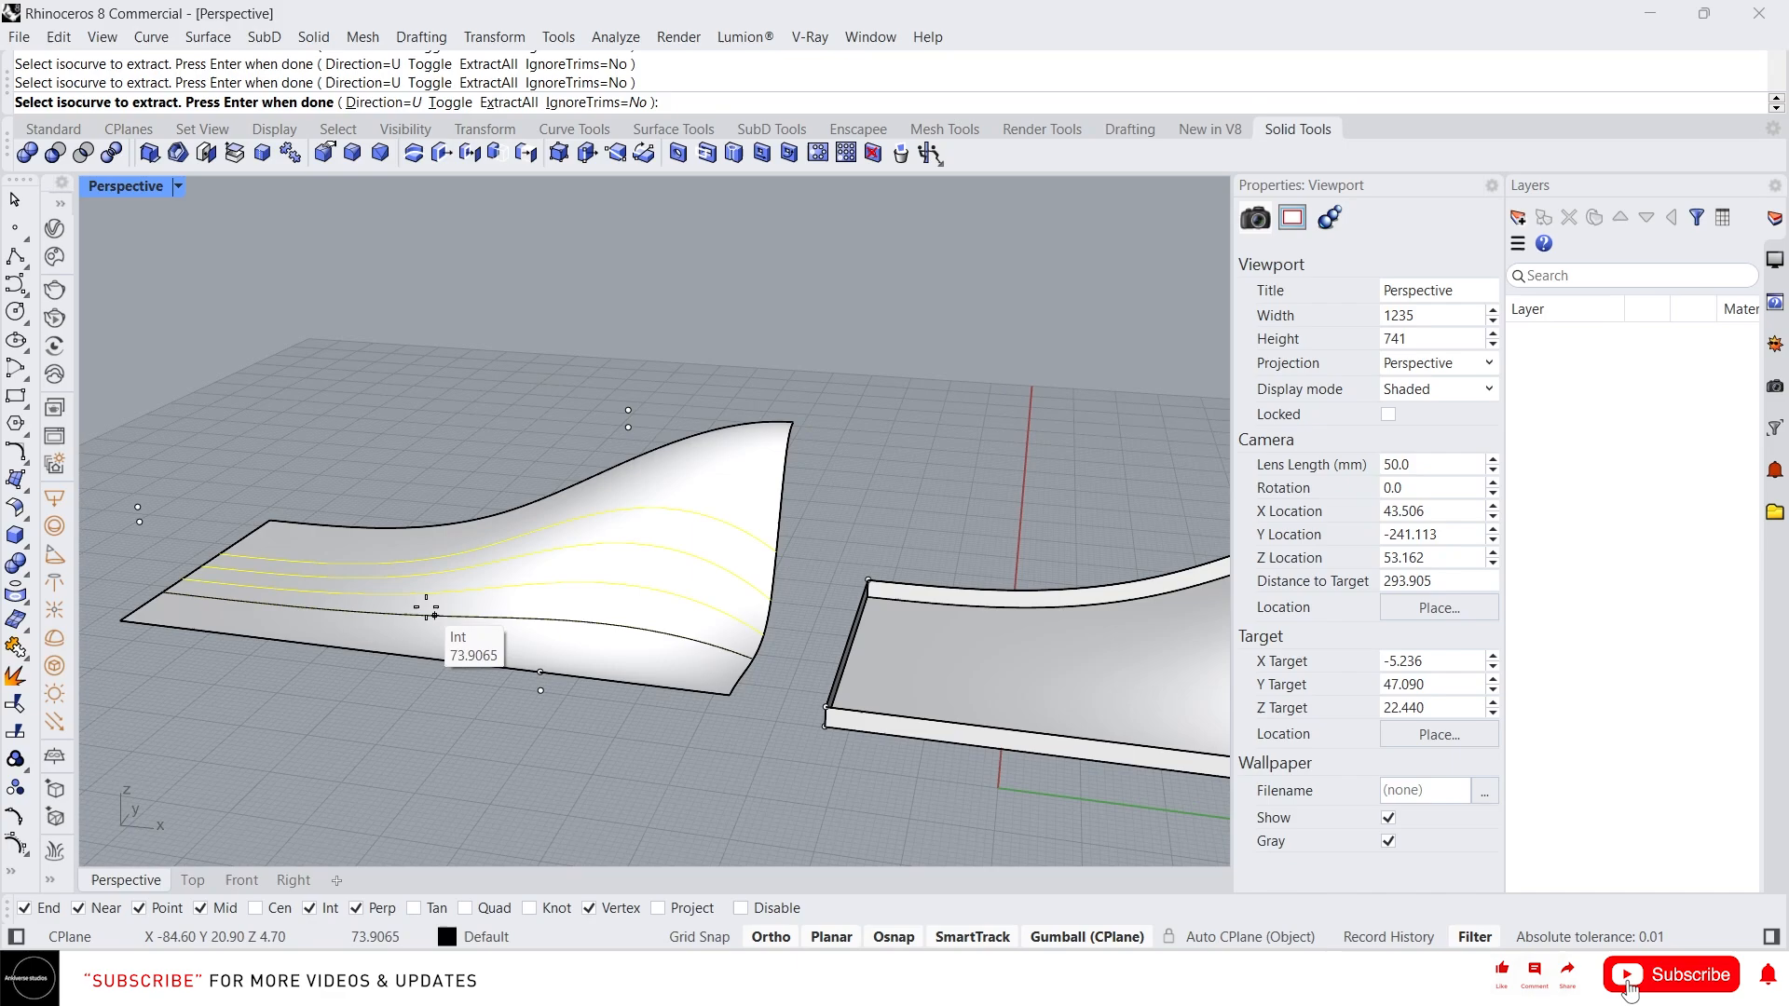
click(416, 615)
click(411, 635)
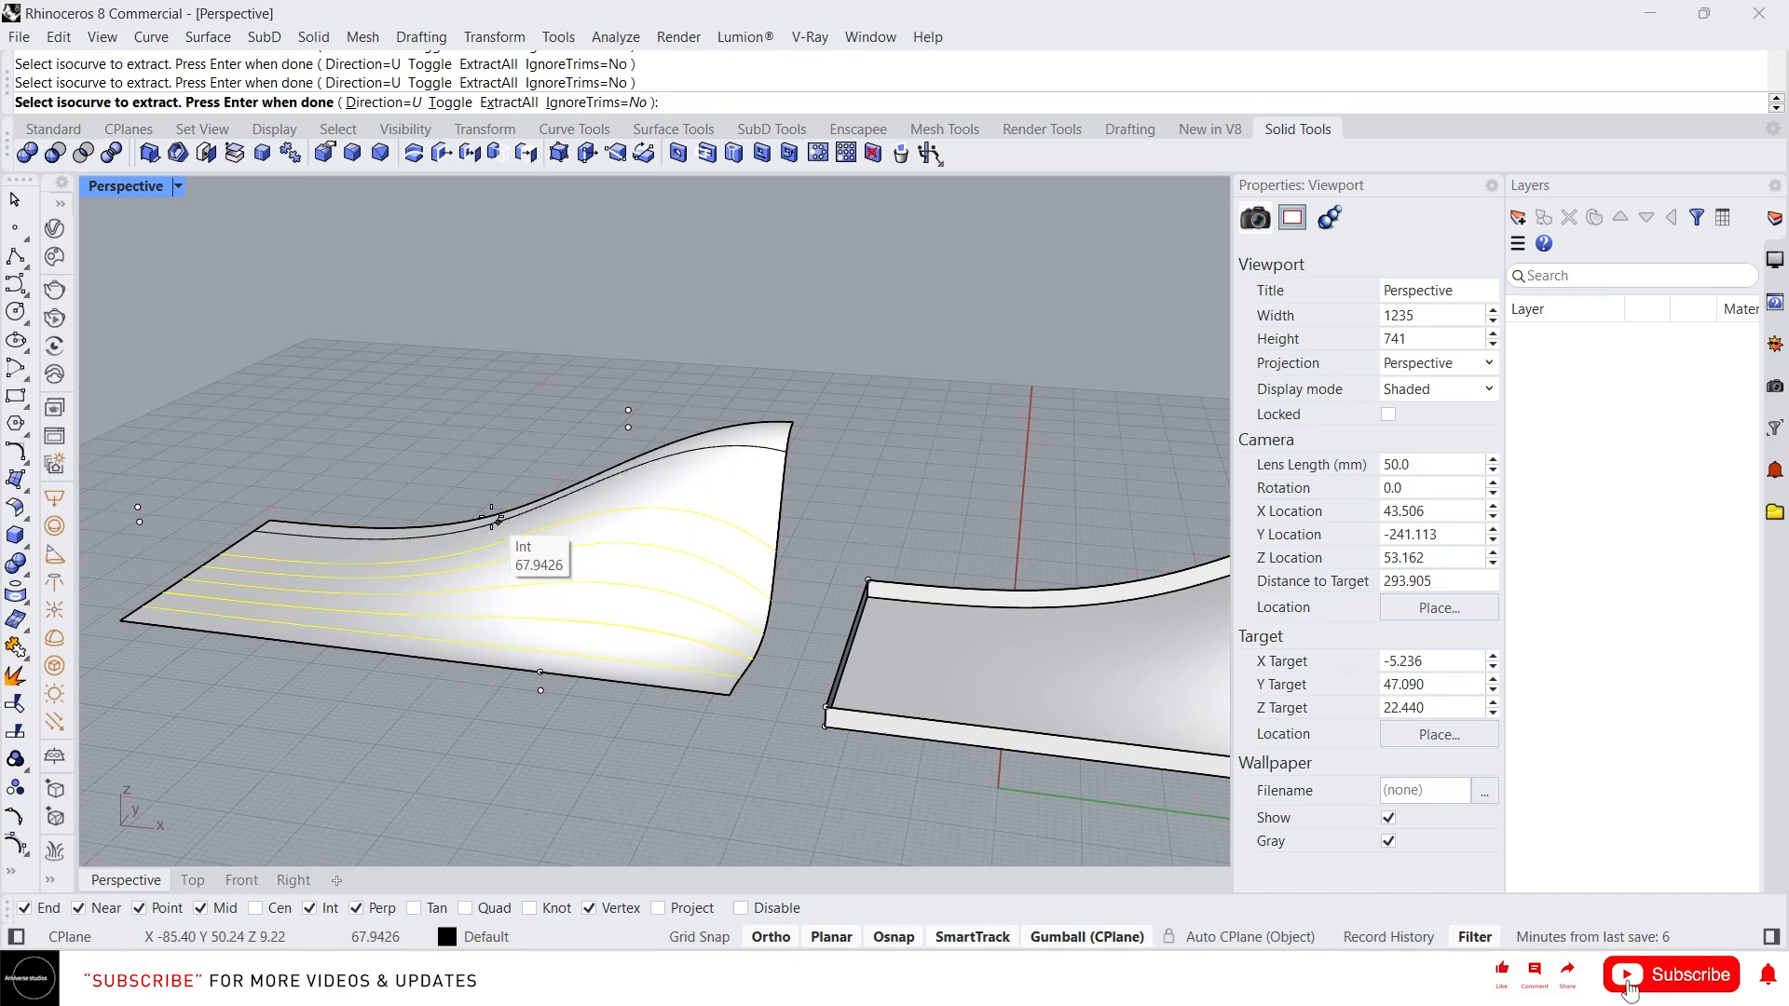
click(491, 528)
right_click(490, 528)
Move the extracted isocurves away to the left of the surface
scroll(768, 564, down, 6)
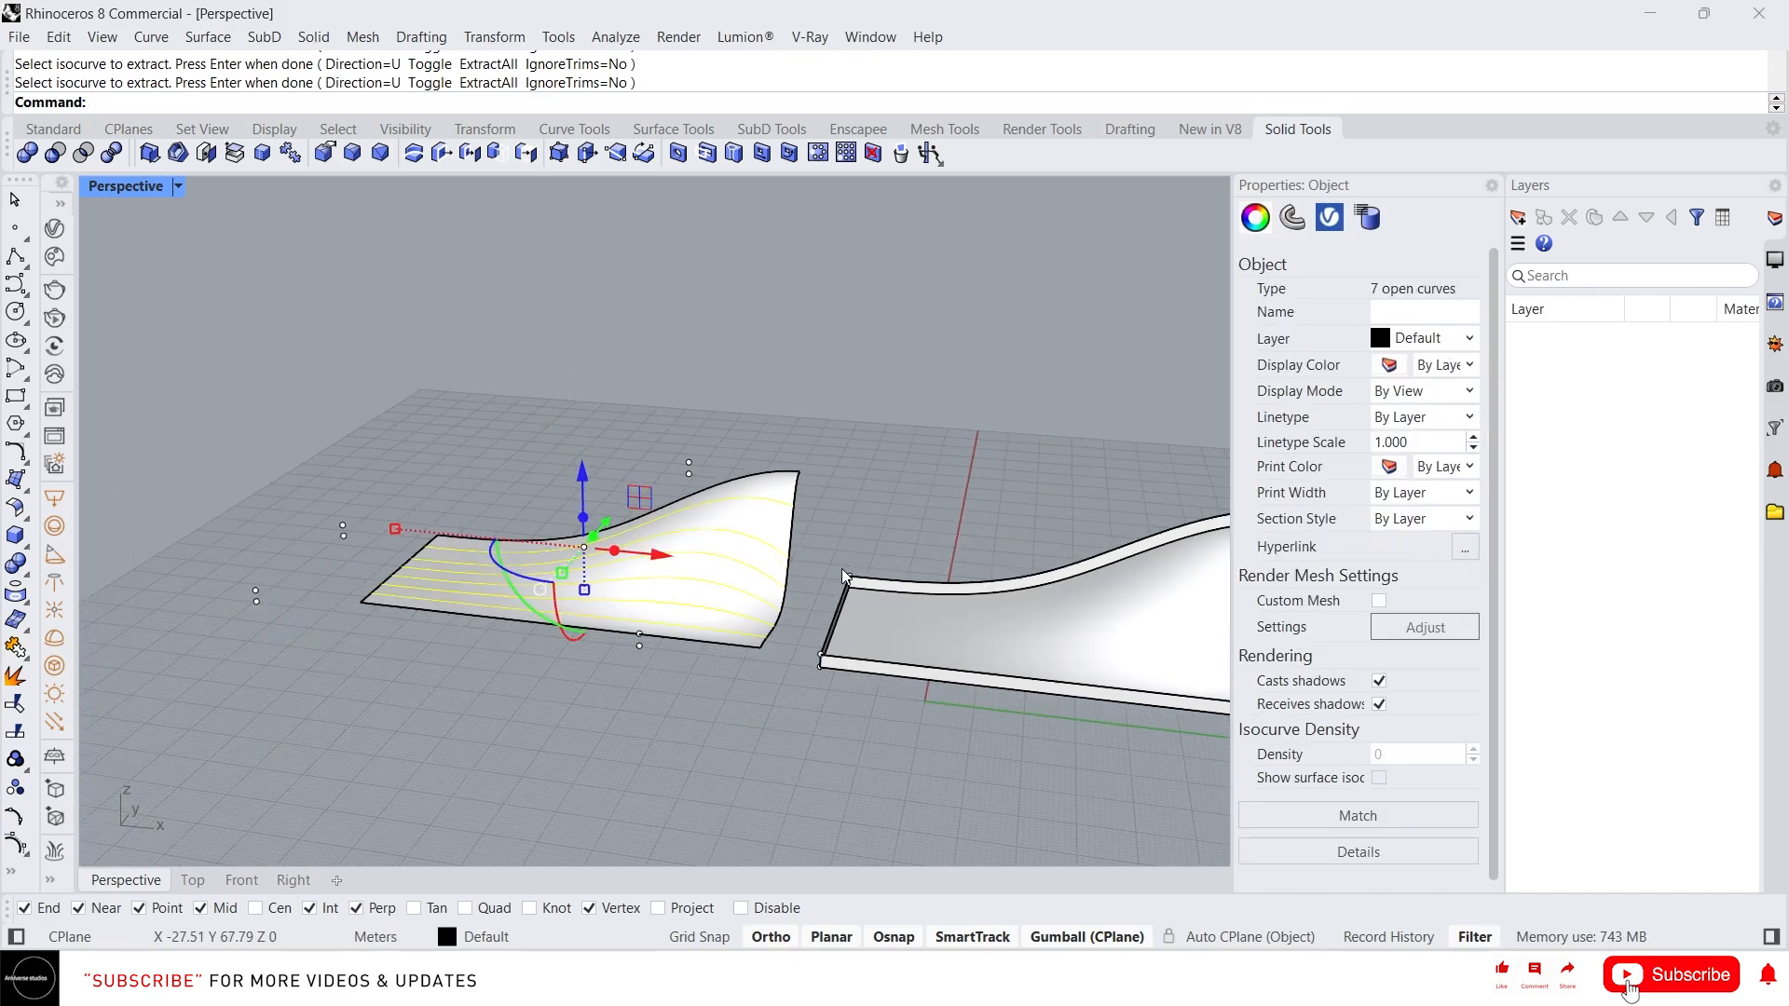
drag(705, 562, 279, 533)
scroll(246, 539, up, 4)
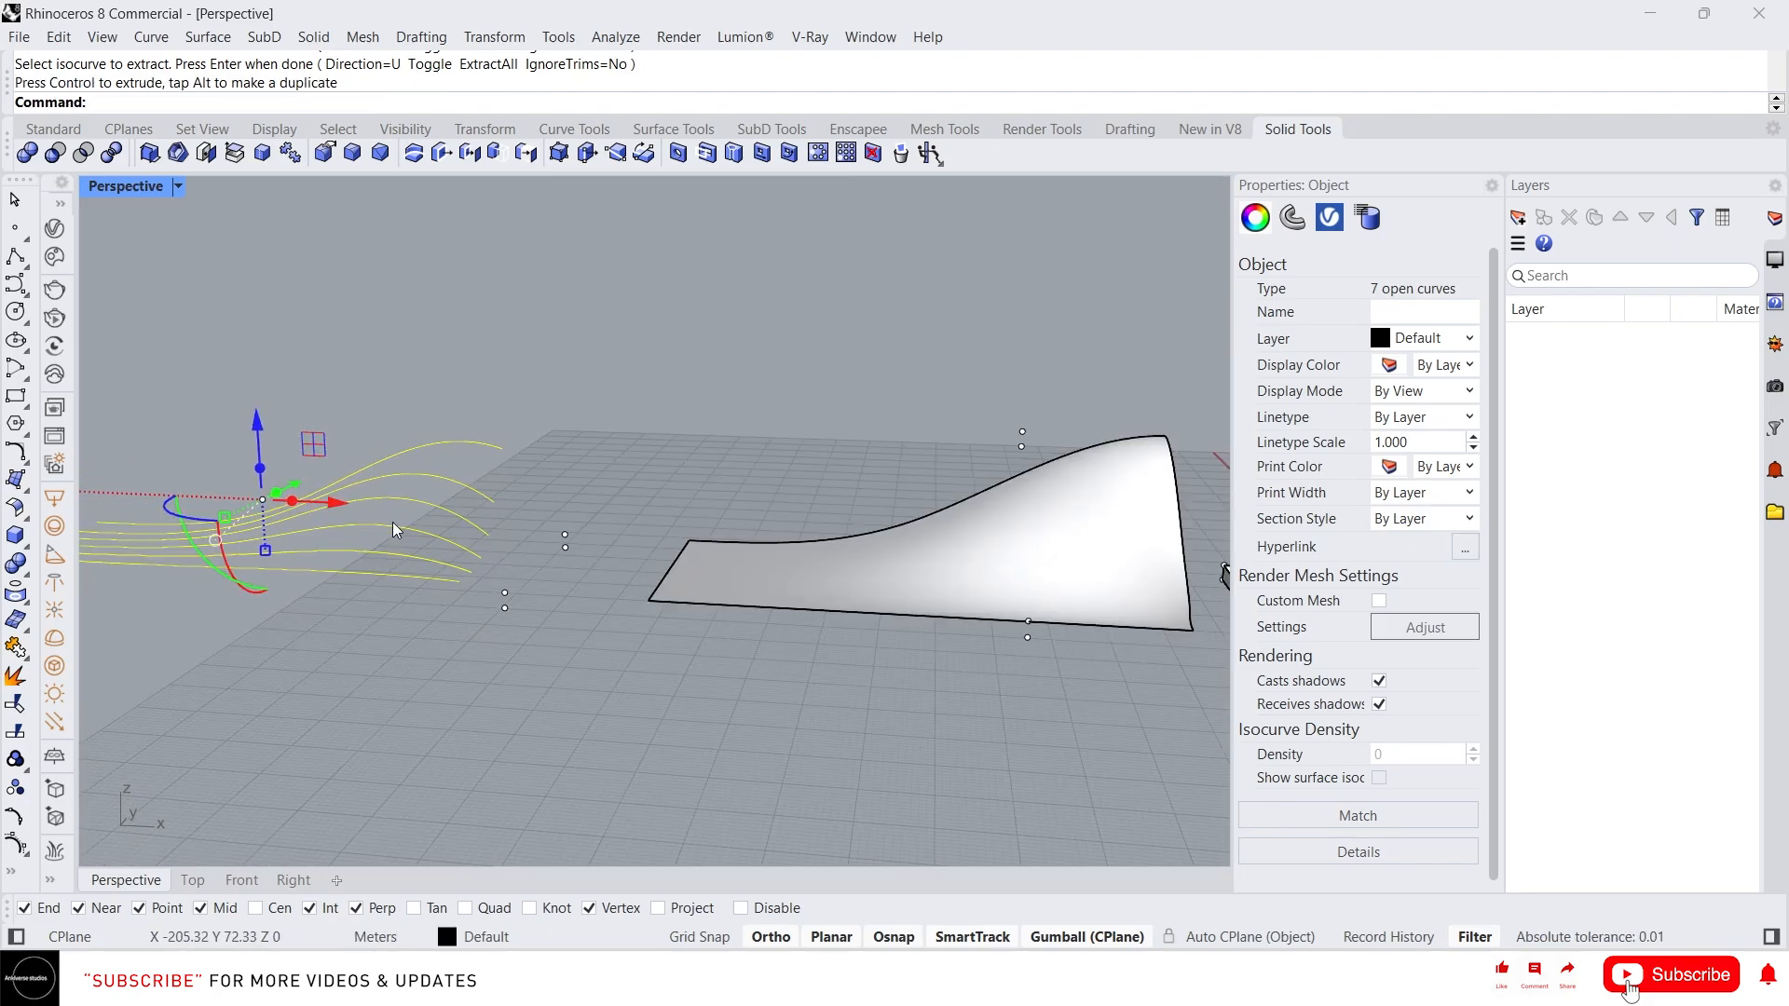
right_drag(954, 538, 860, 530)
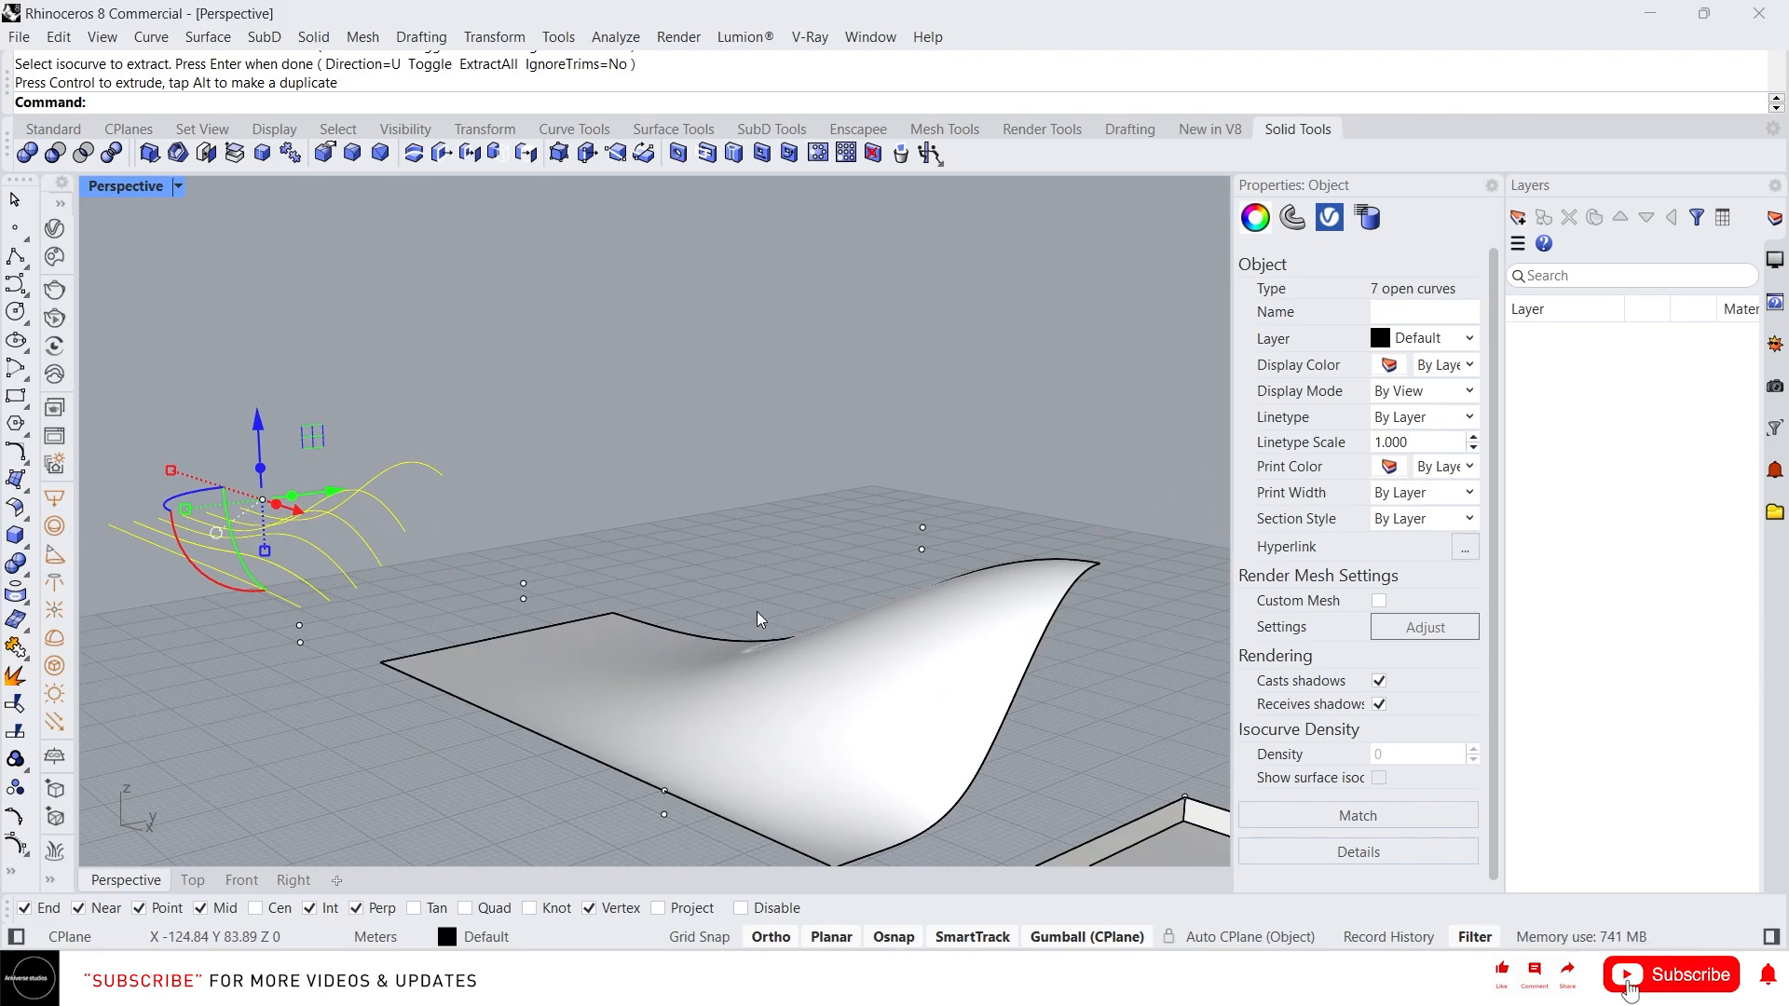
Move the top surface back onto the slab and join the two into one closed polysurface
click(609, 549)
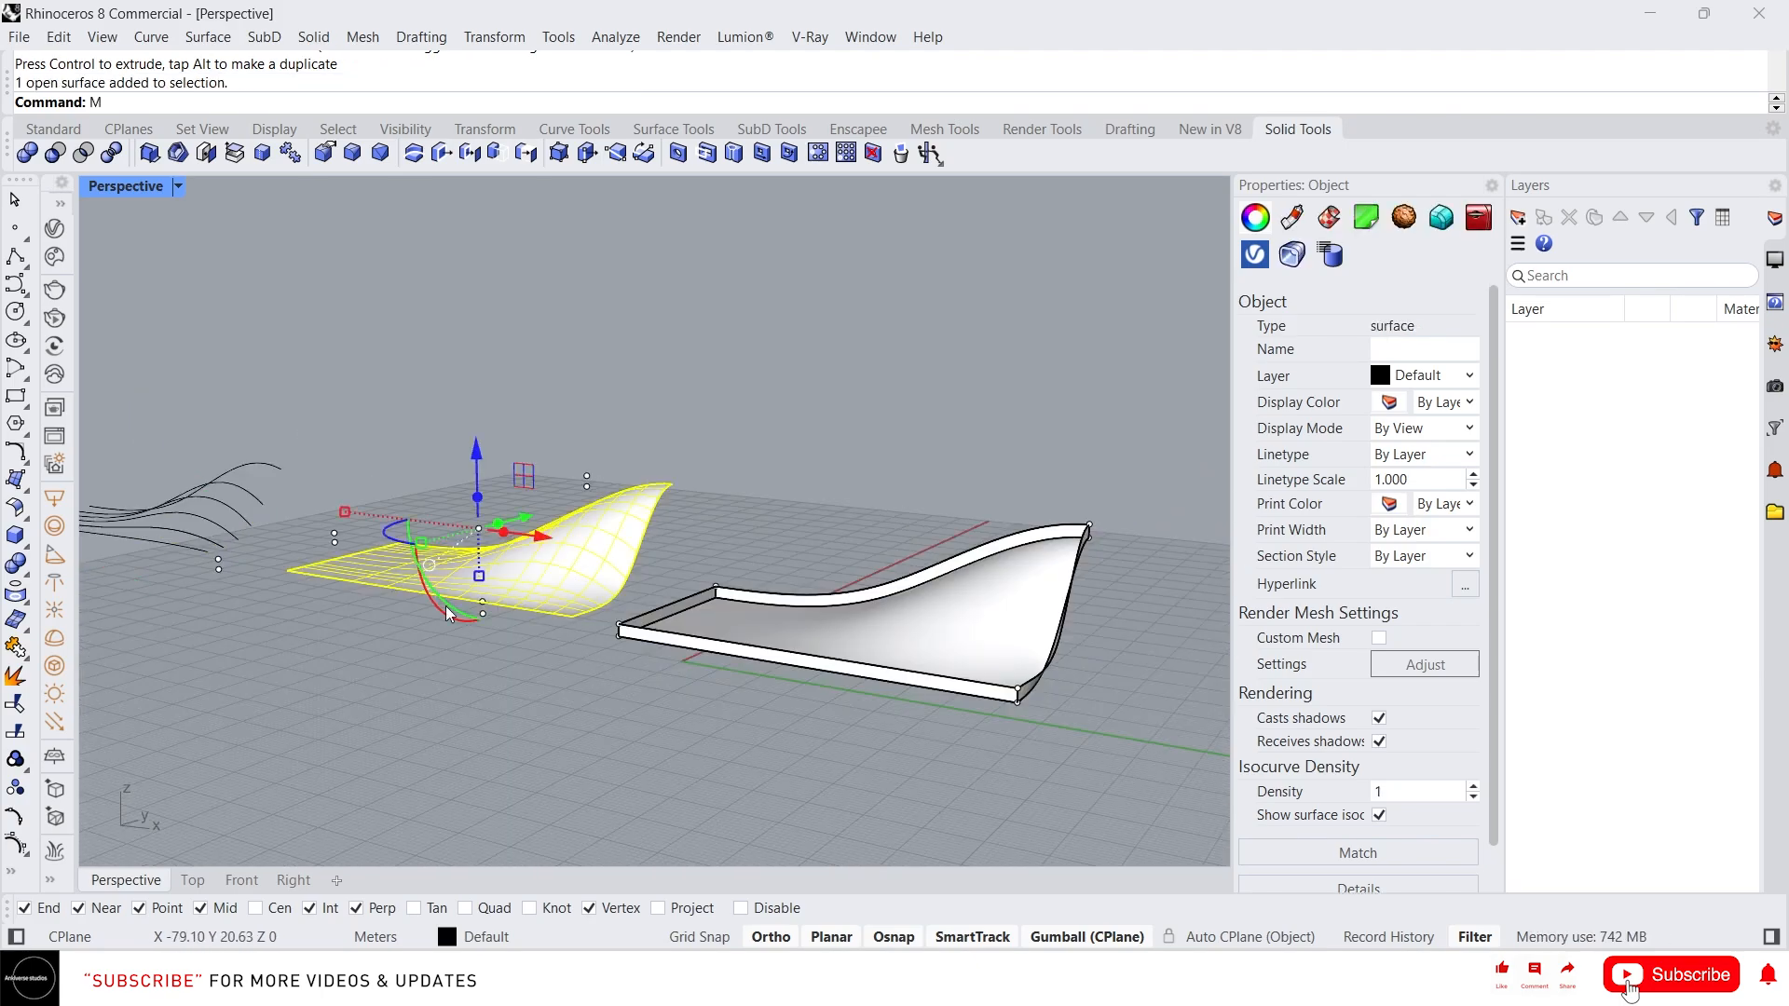
key(Return)
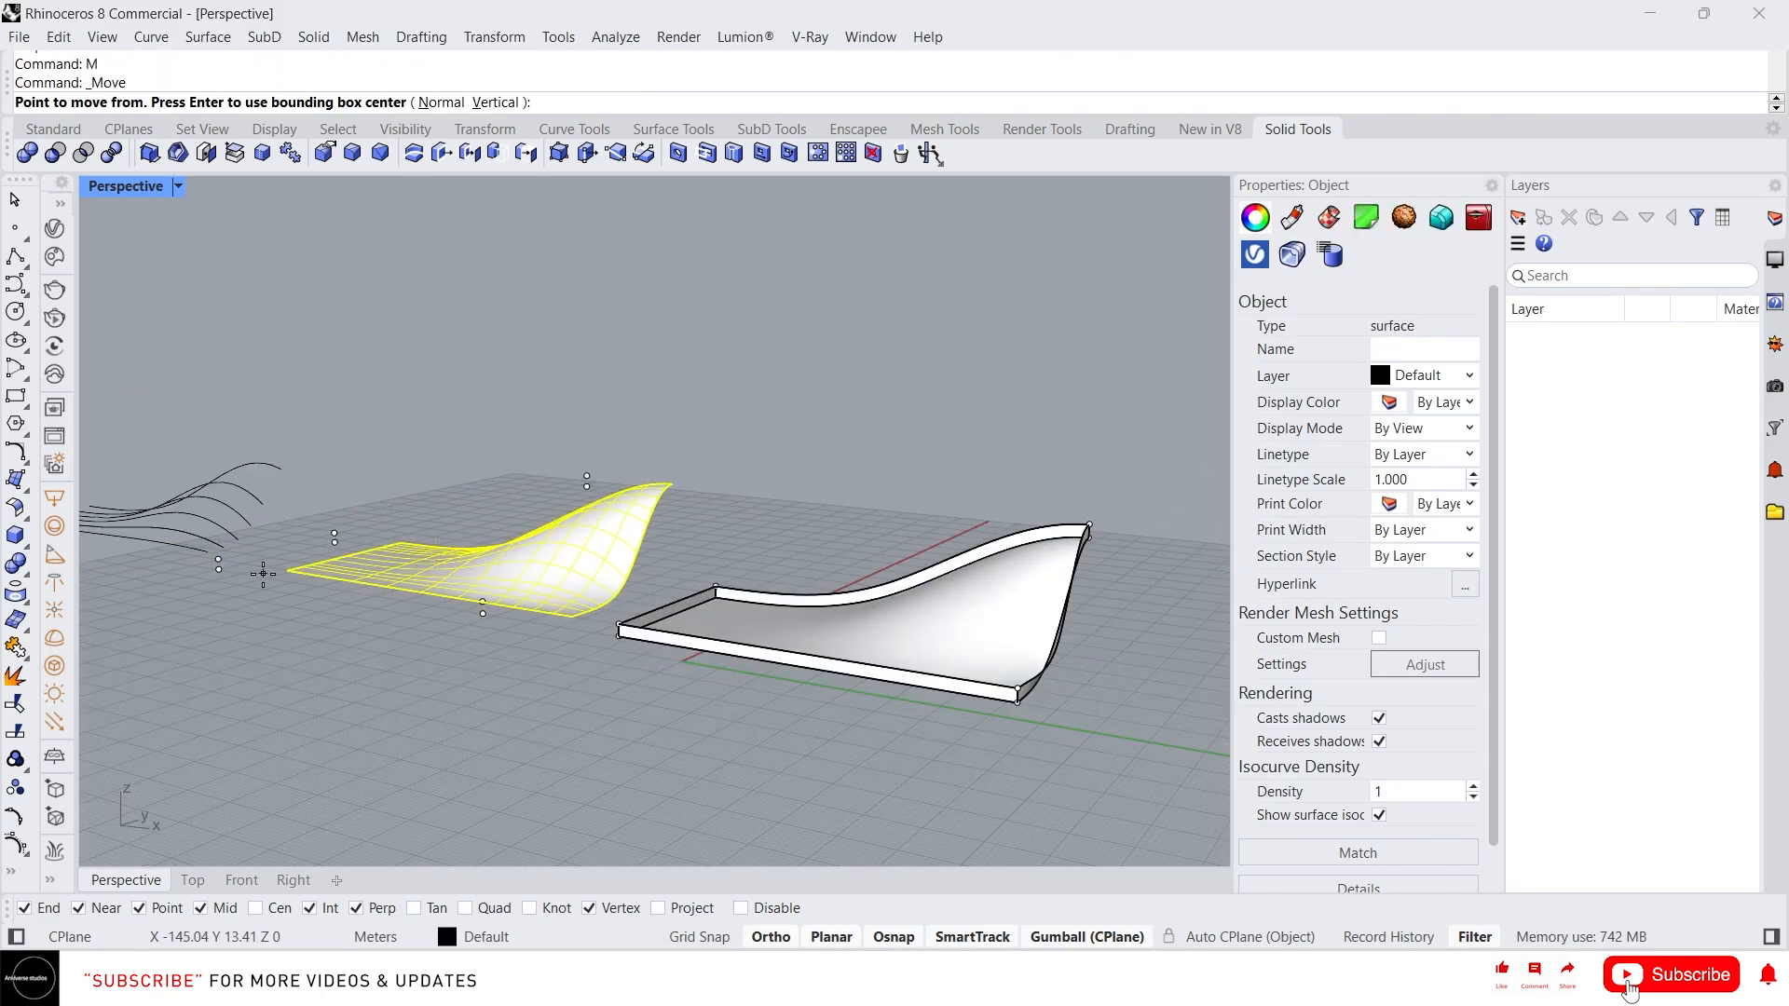
click(289, 570)
click(618, 632)
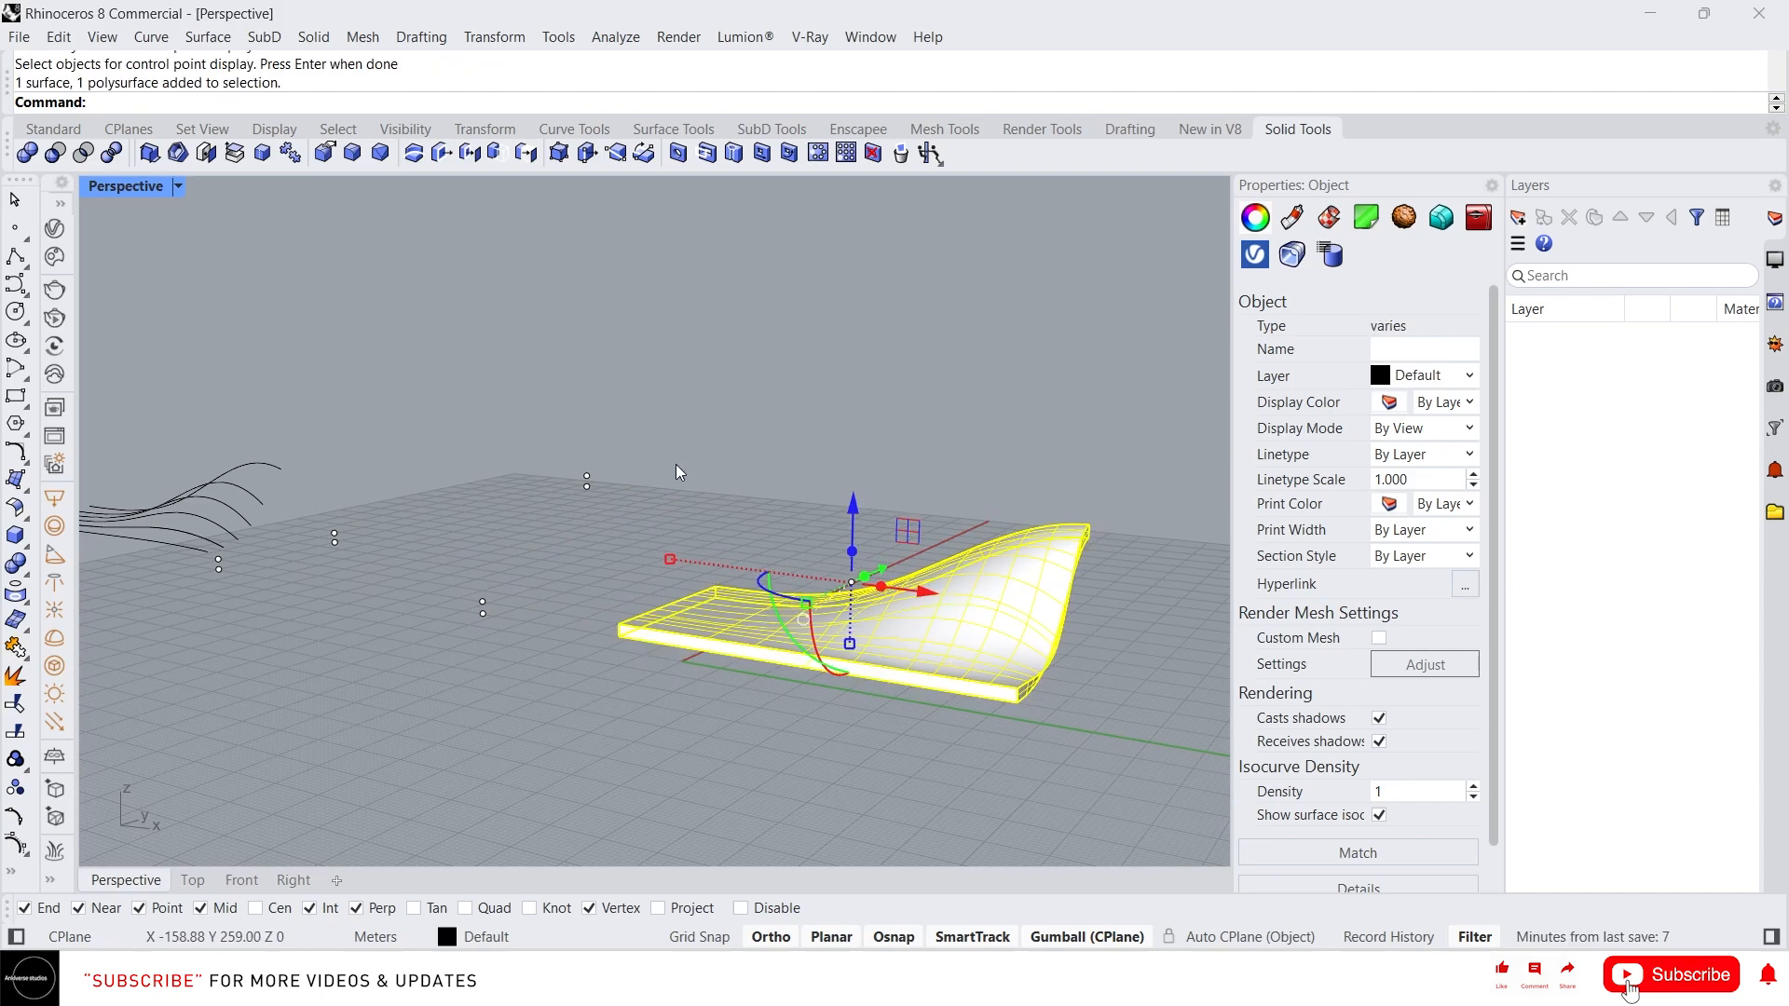
key(ctrl+j)
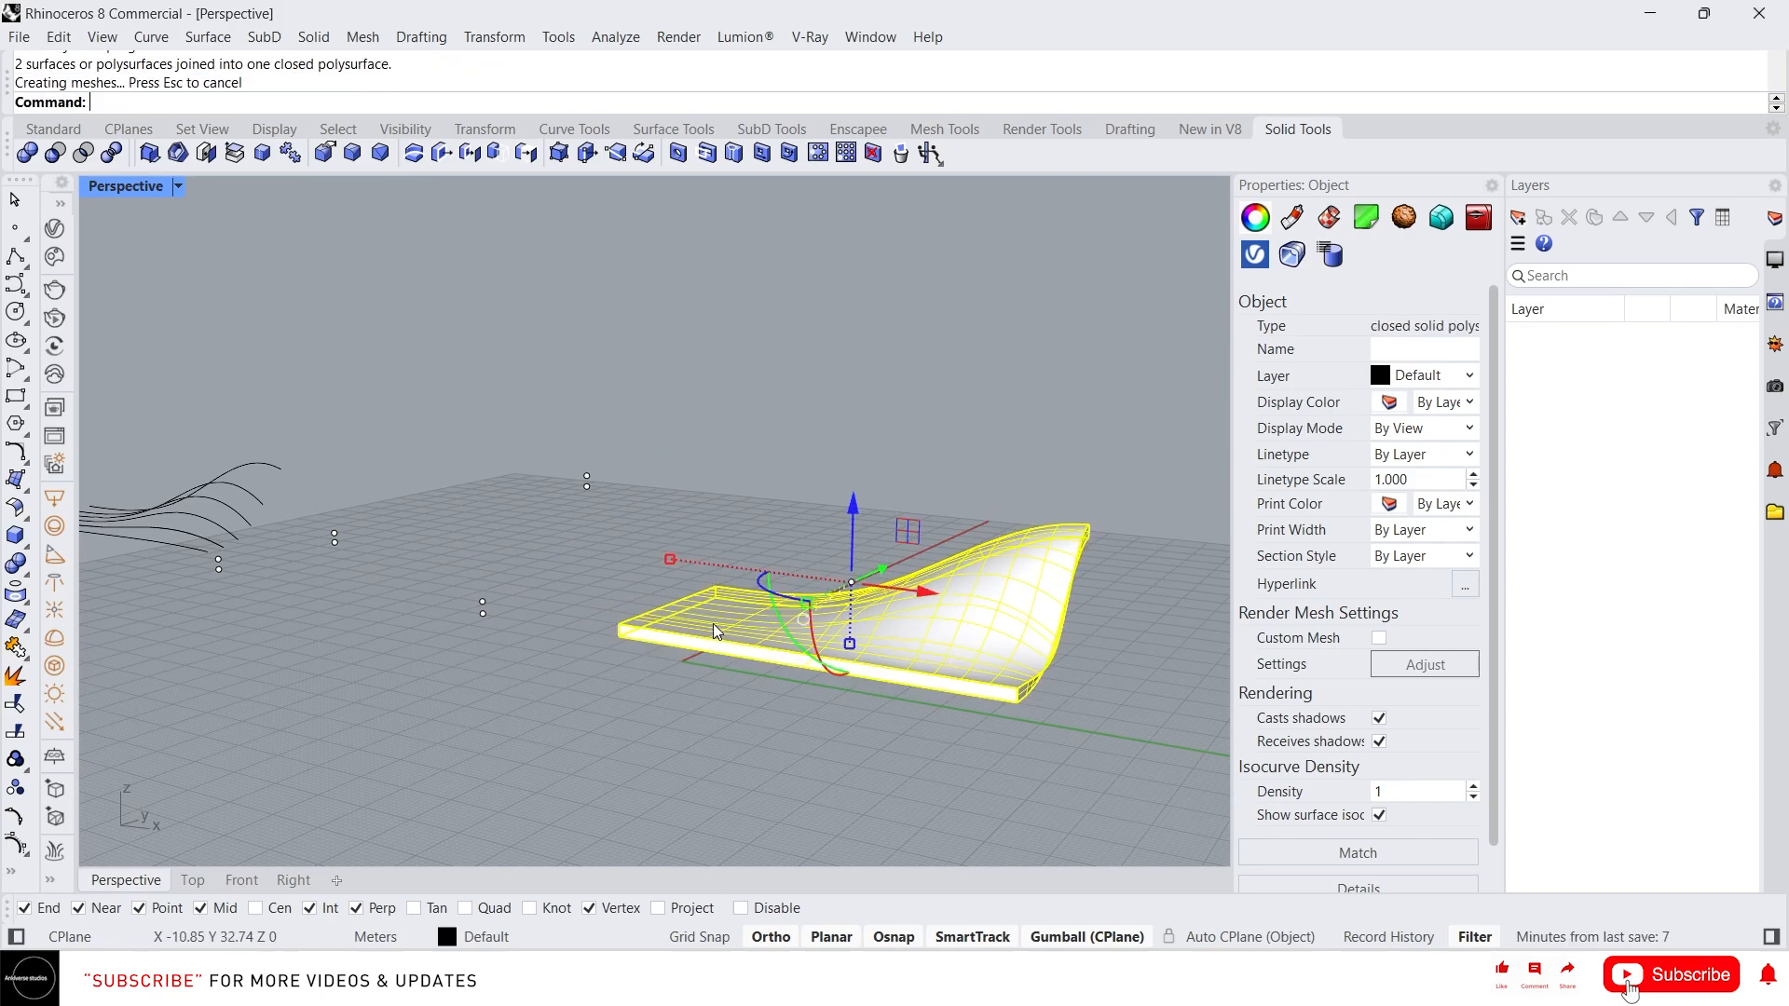
key(Escape)
click(729, 624)
scroll(797, 674, up, 2)
click(826, 732)
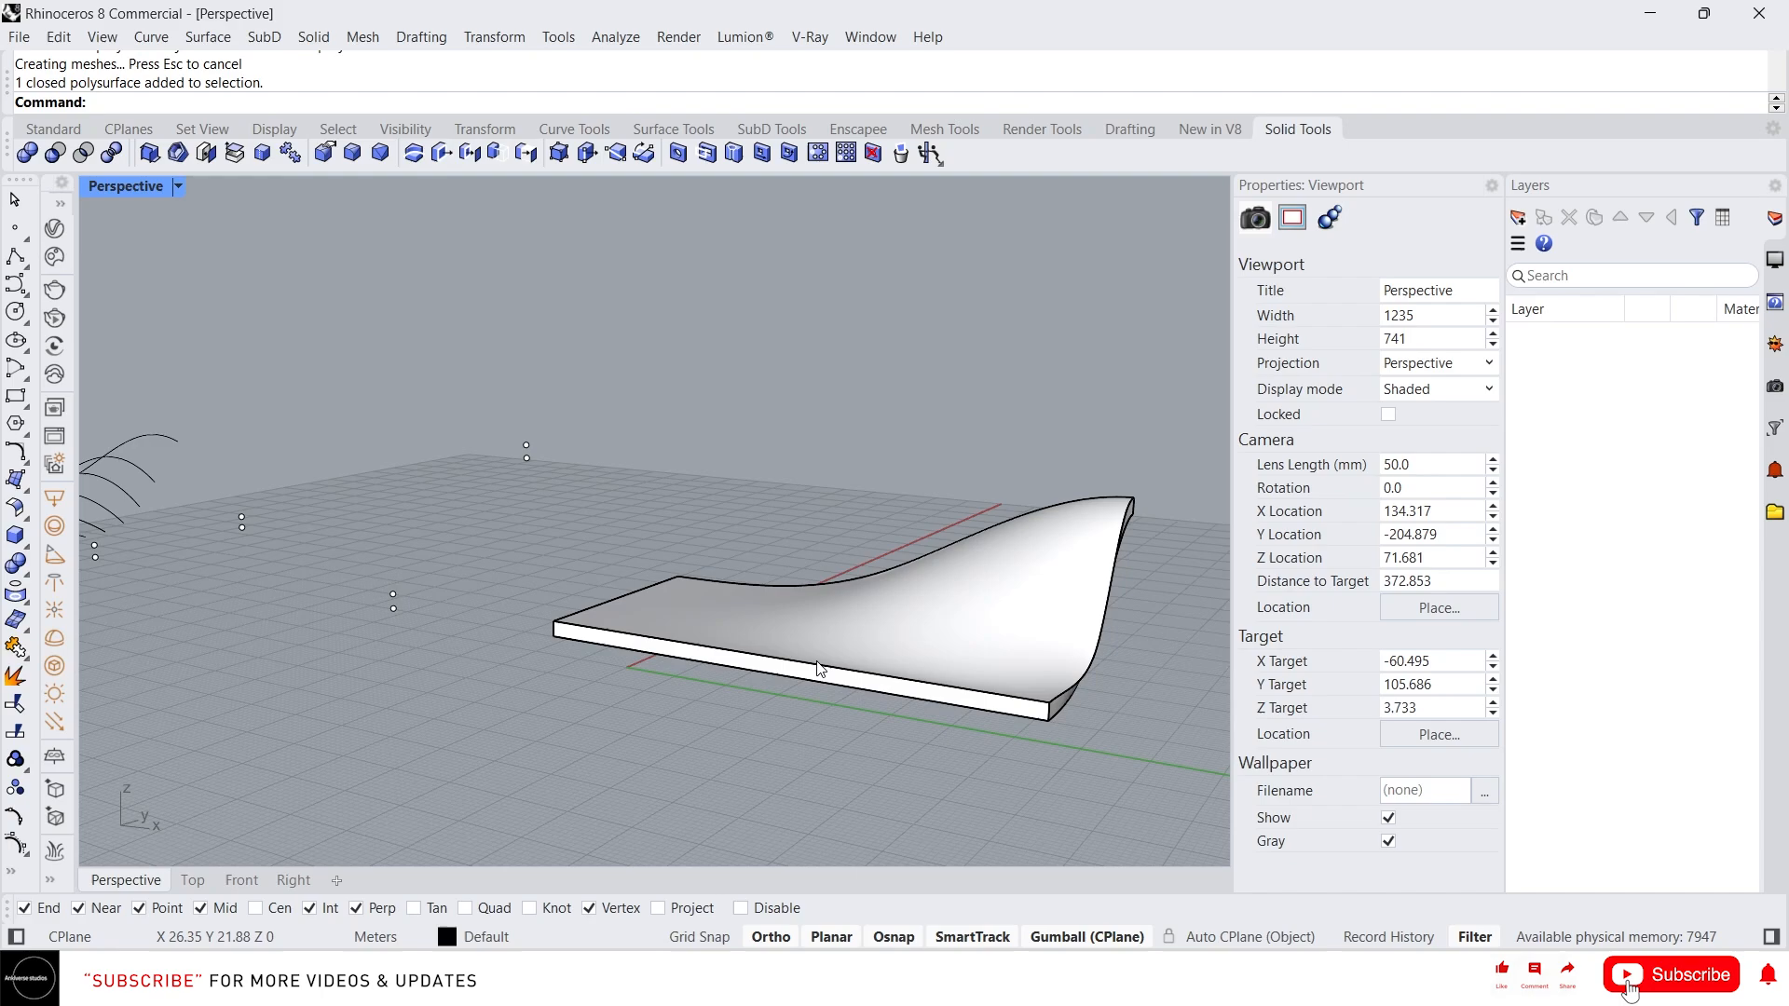
text(E)
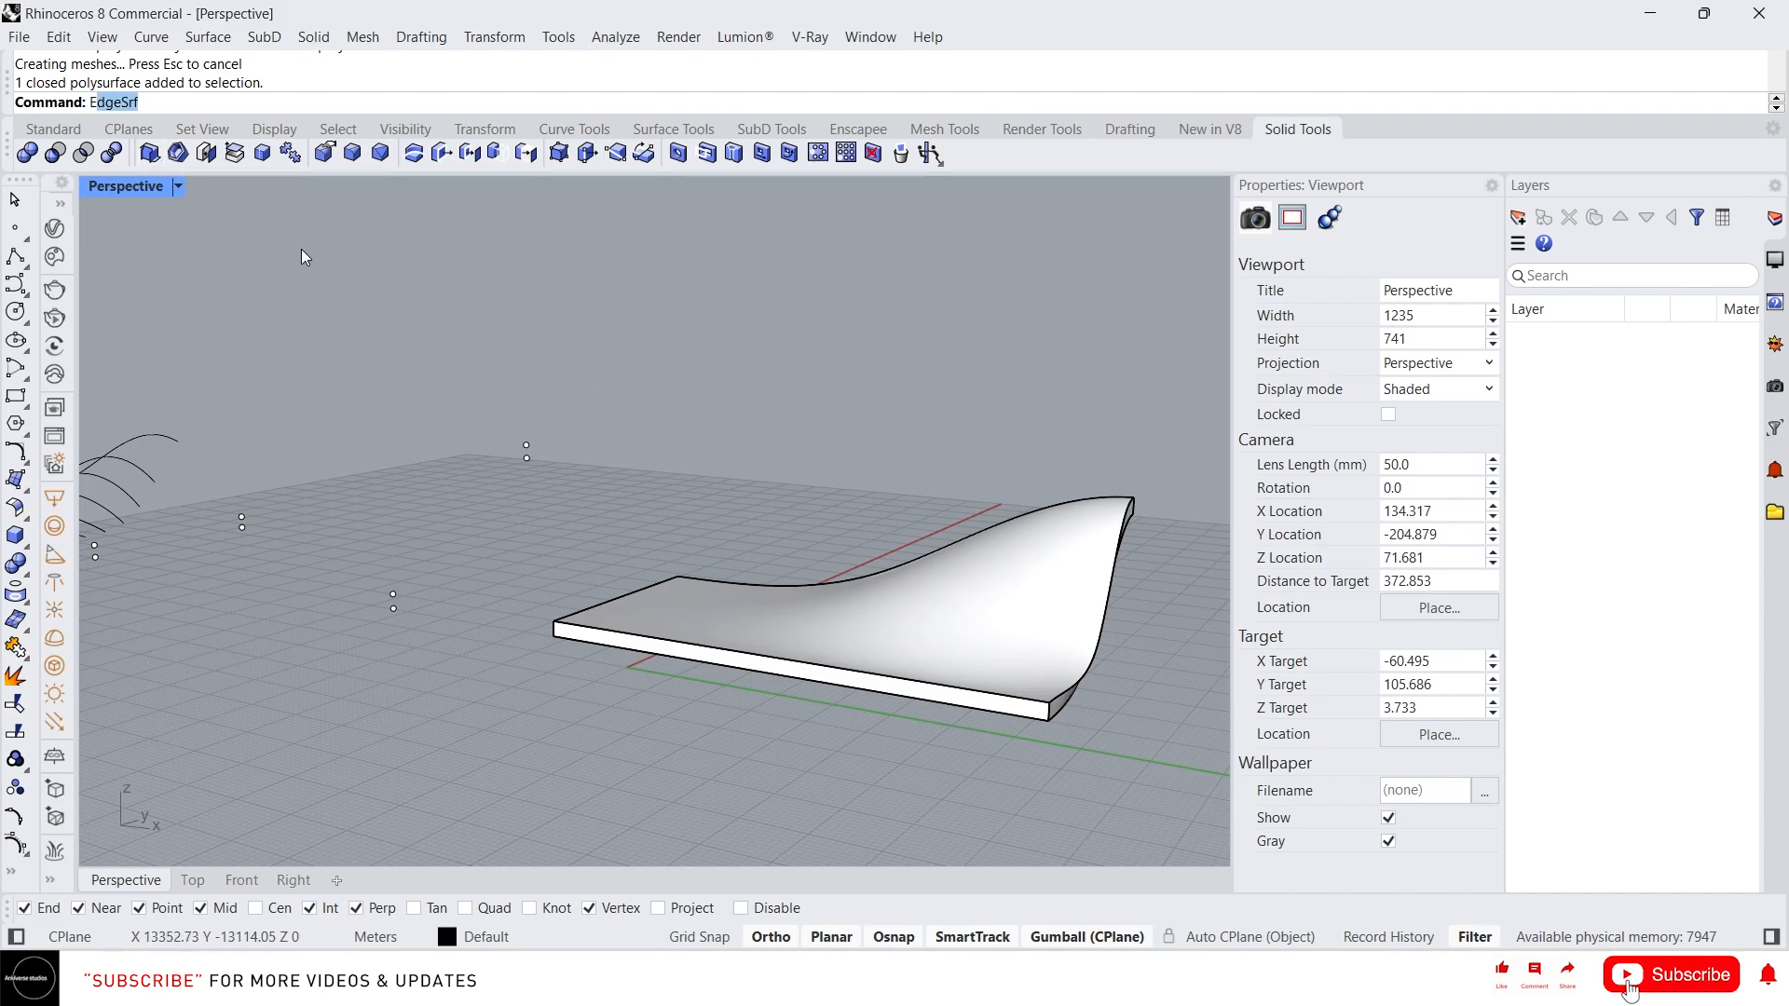
text(xtract)
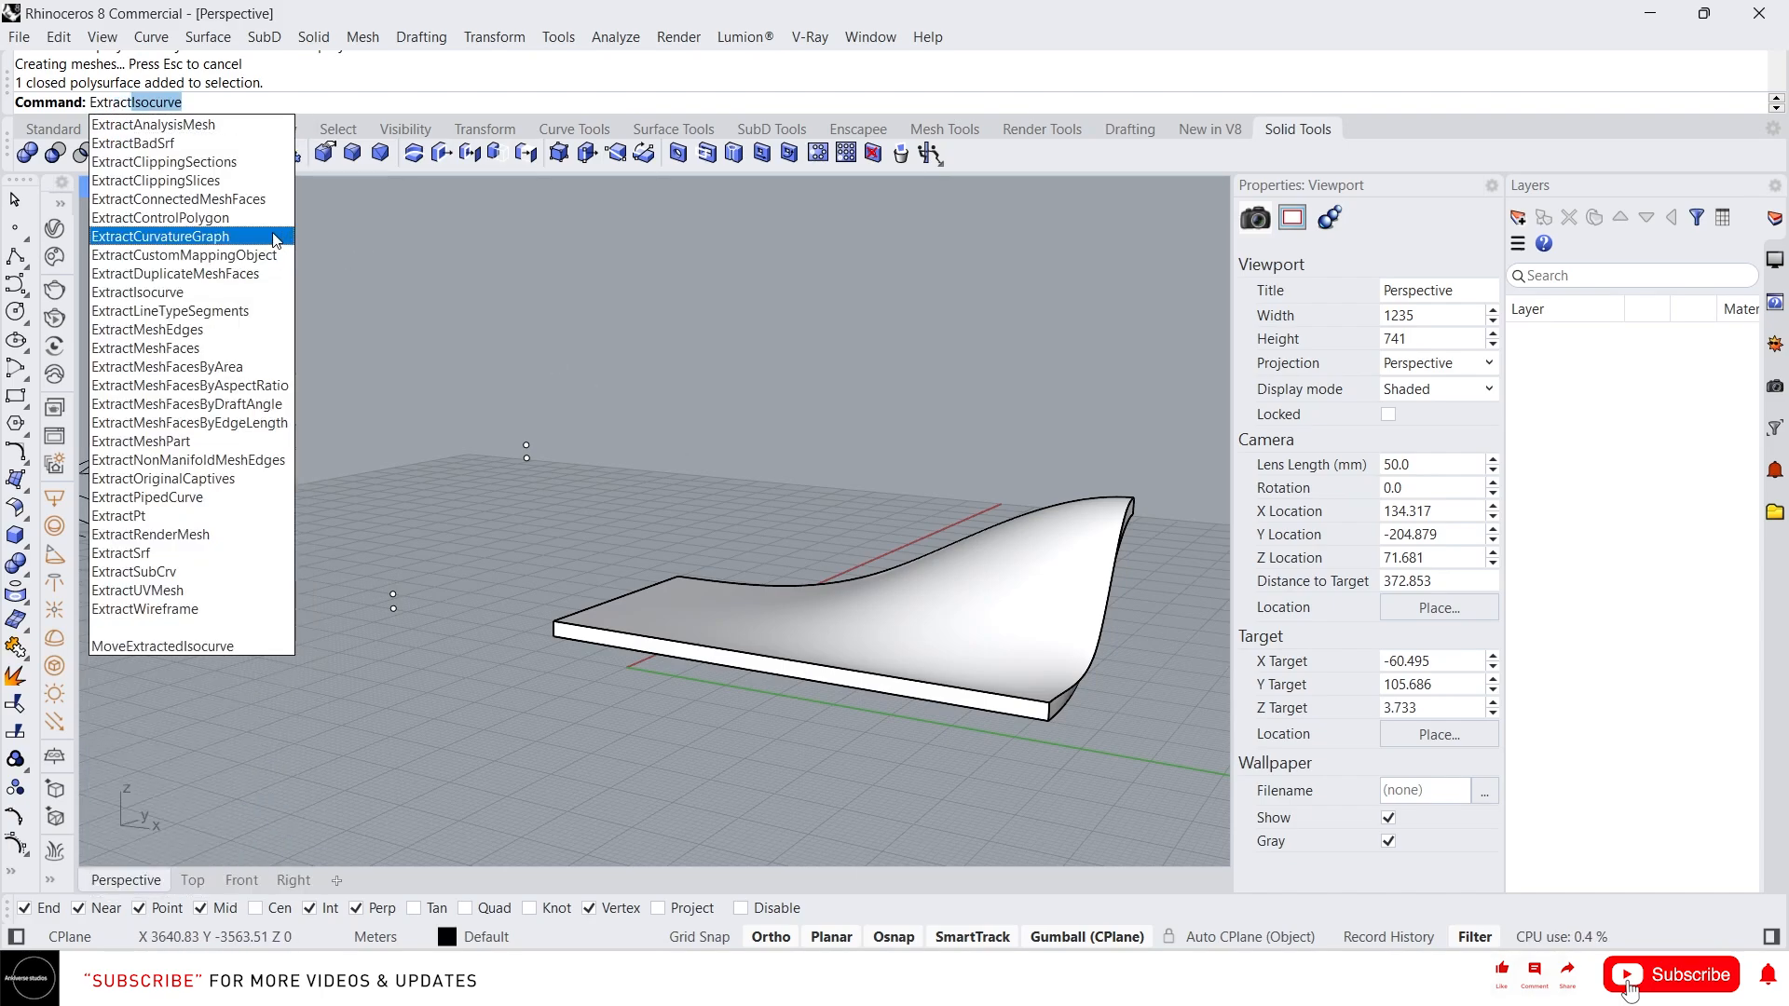
key(Escape)
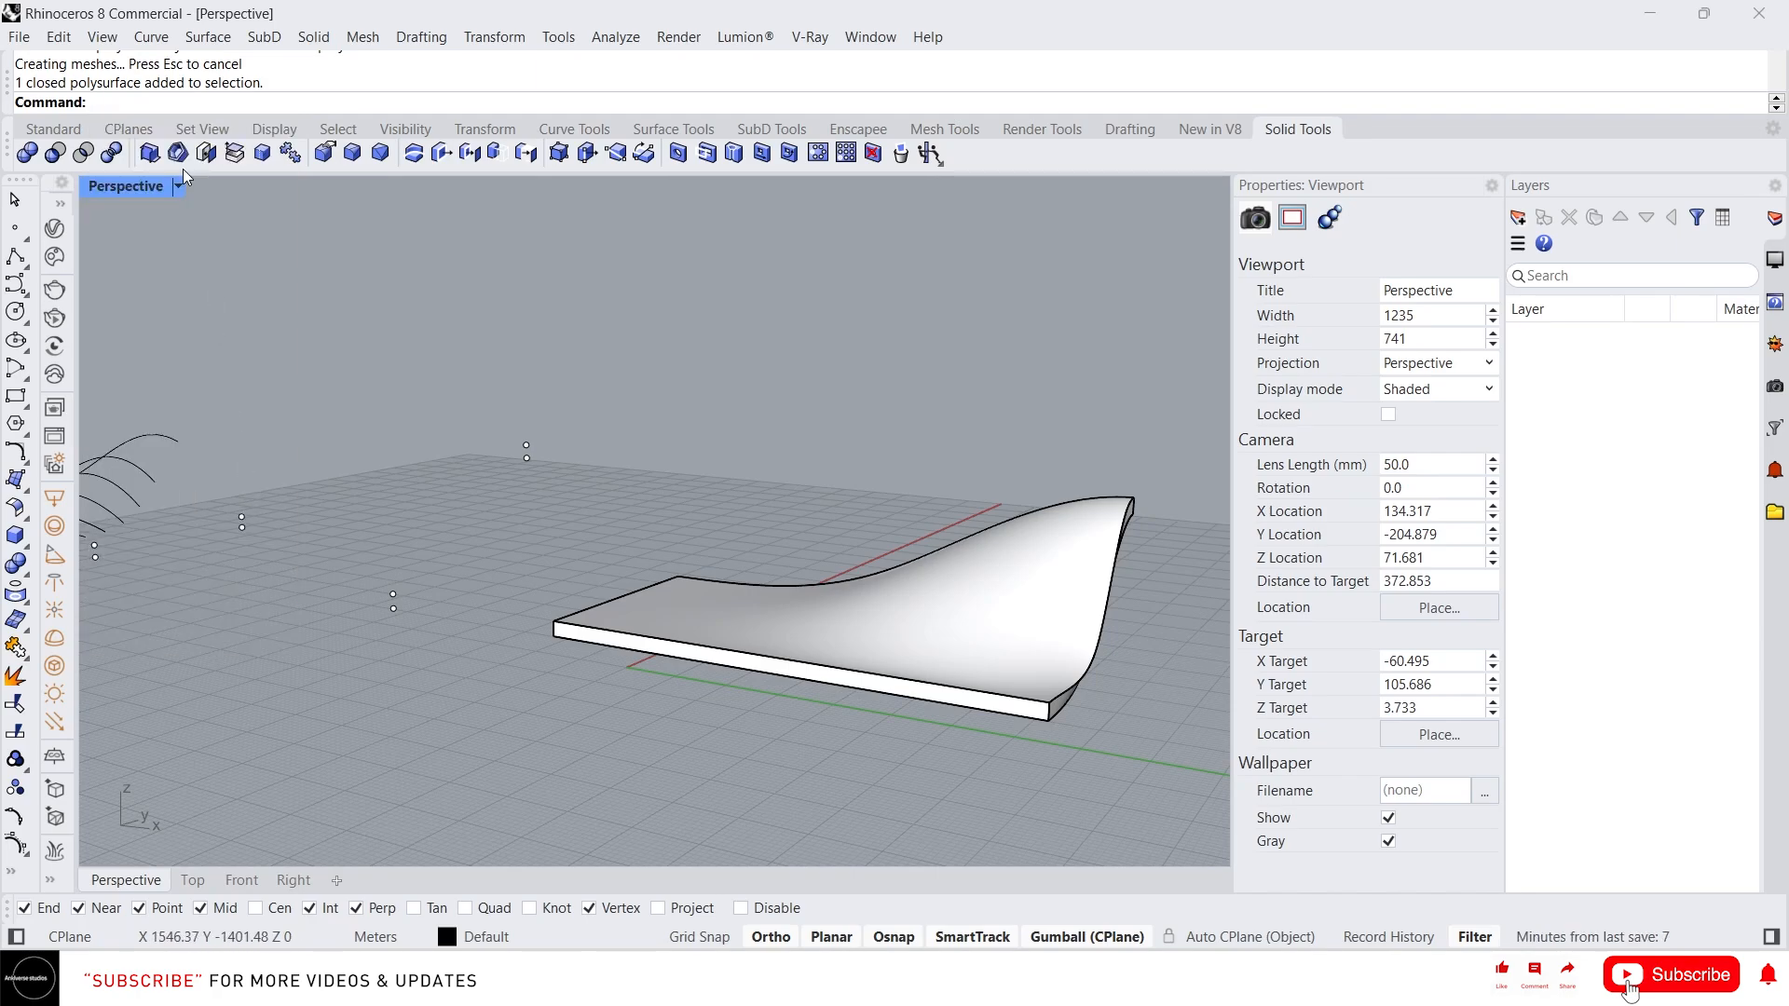
Switch the viewport to Wireframe to inspect the slab, then return it to Shaded
click(177, 185)
click(257, 128)
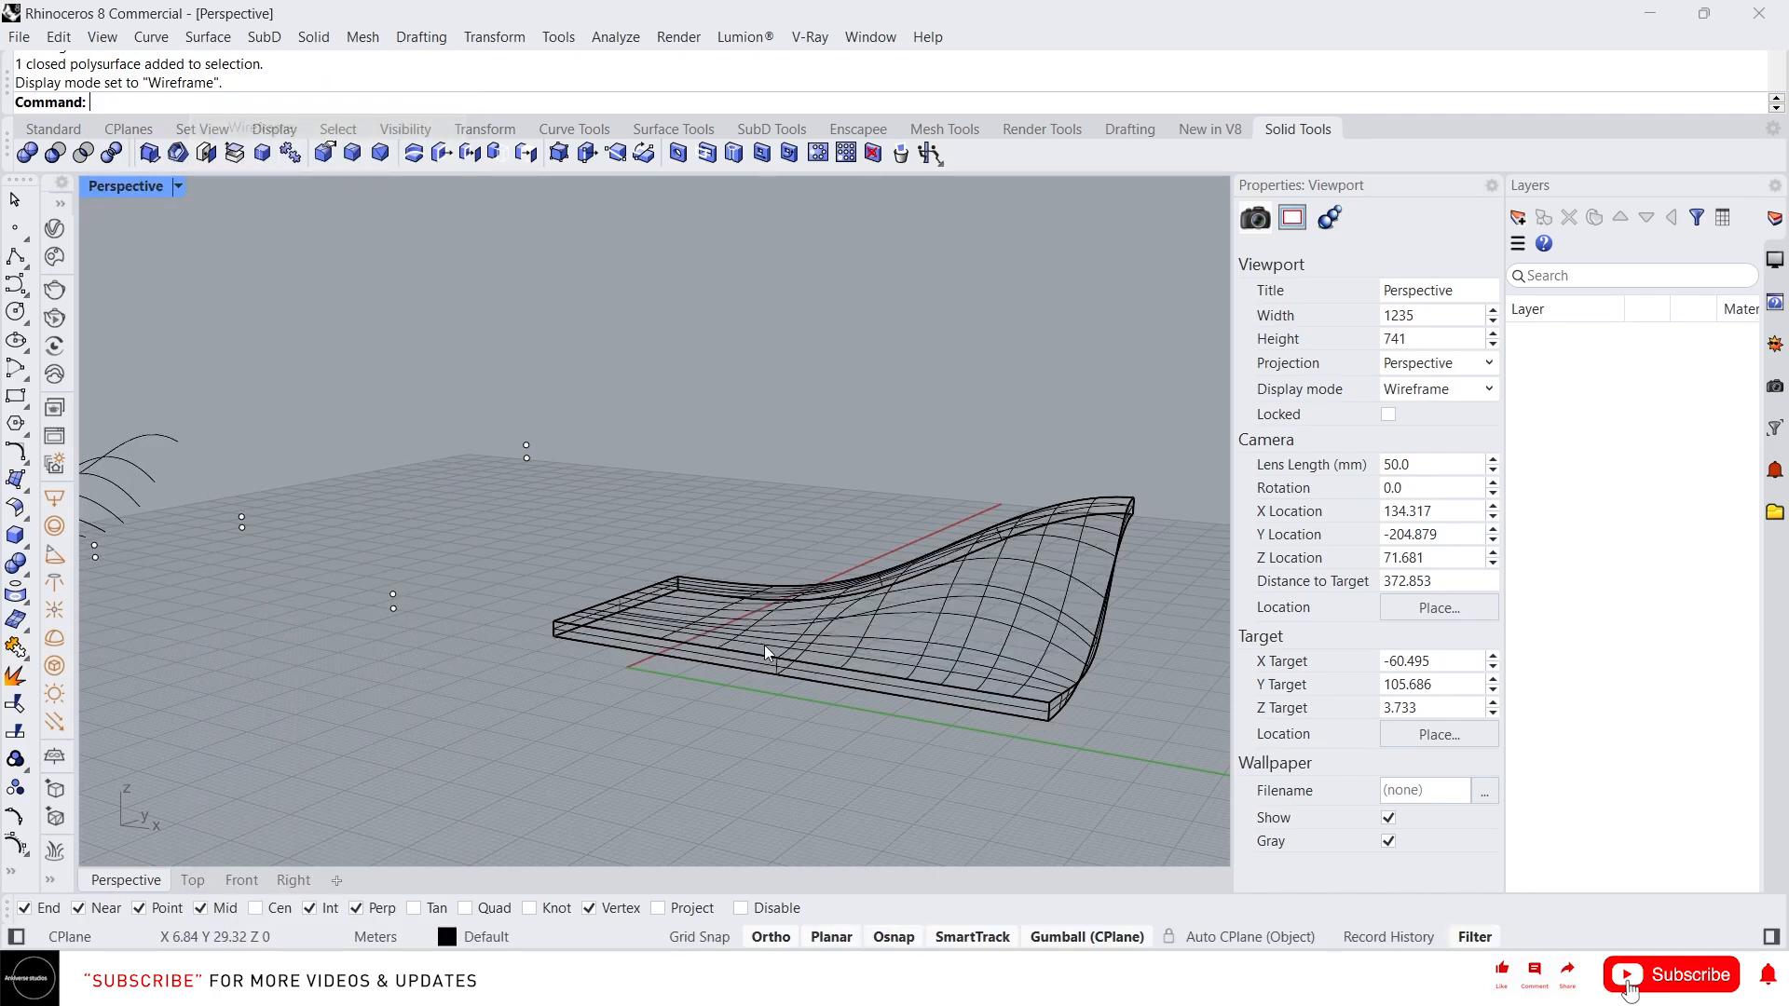
scroll(812, 629, down, 2)
scroll(899, 577, up, 2)
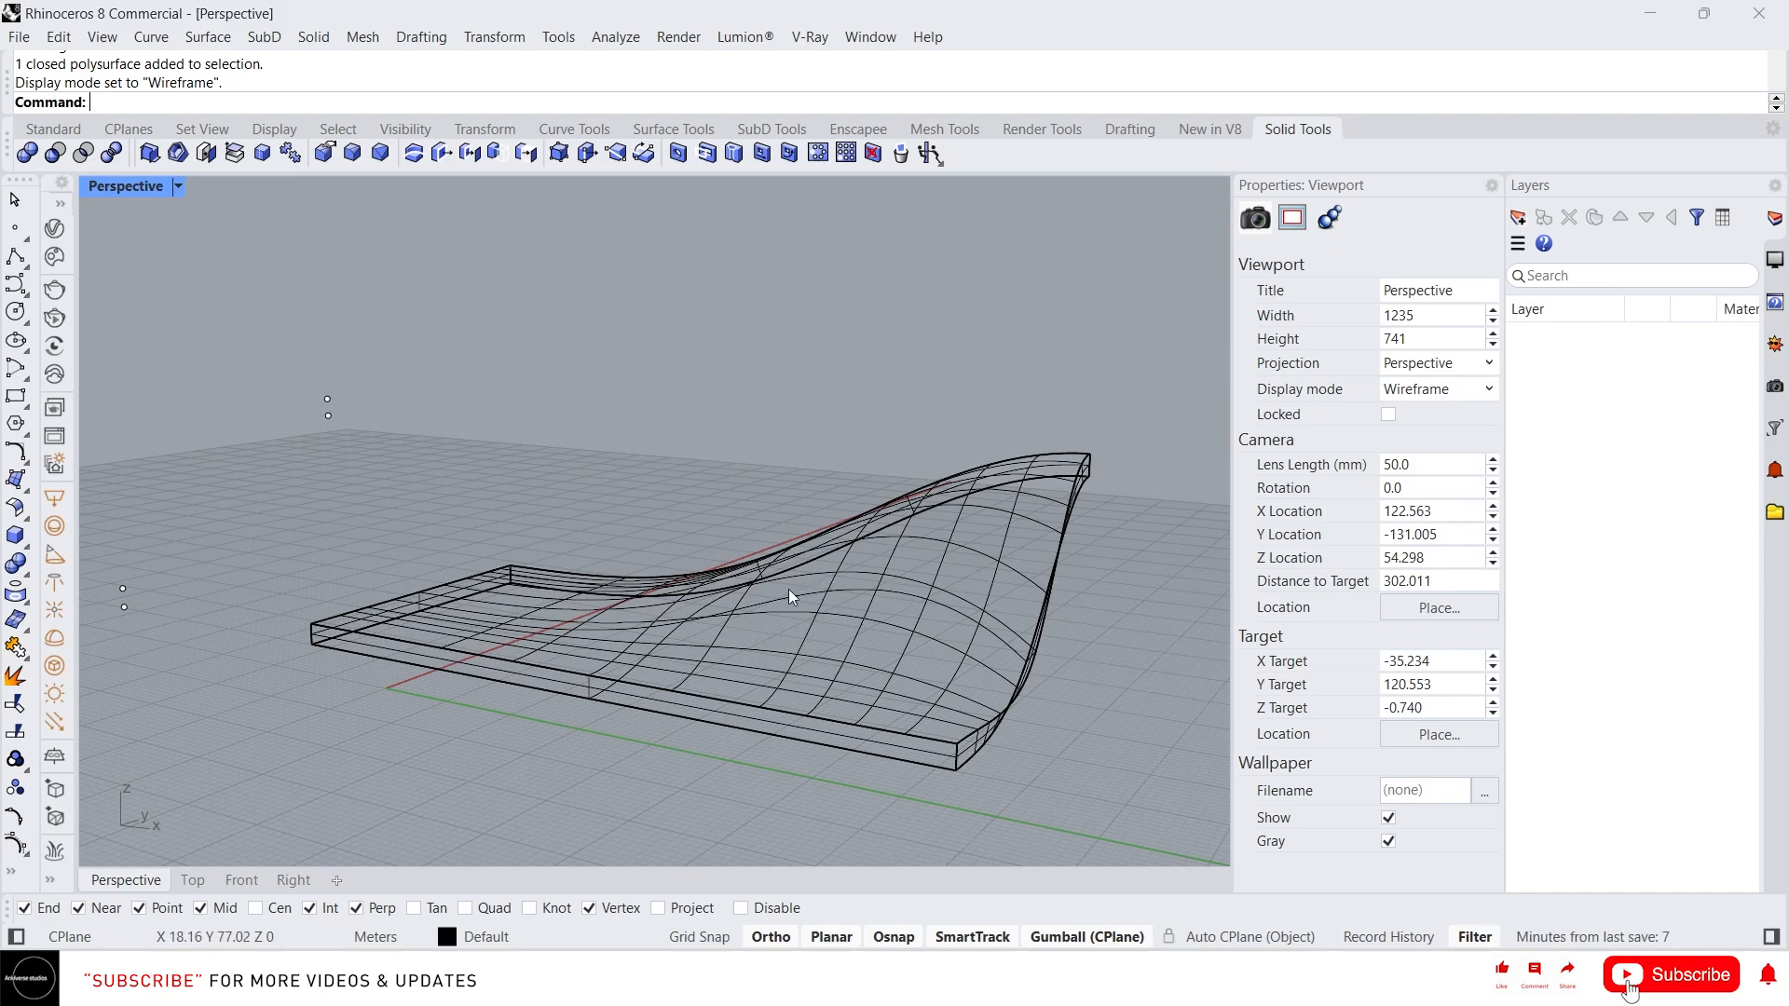
click(178, 187)
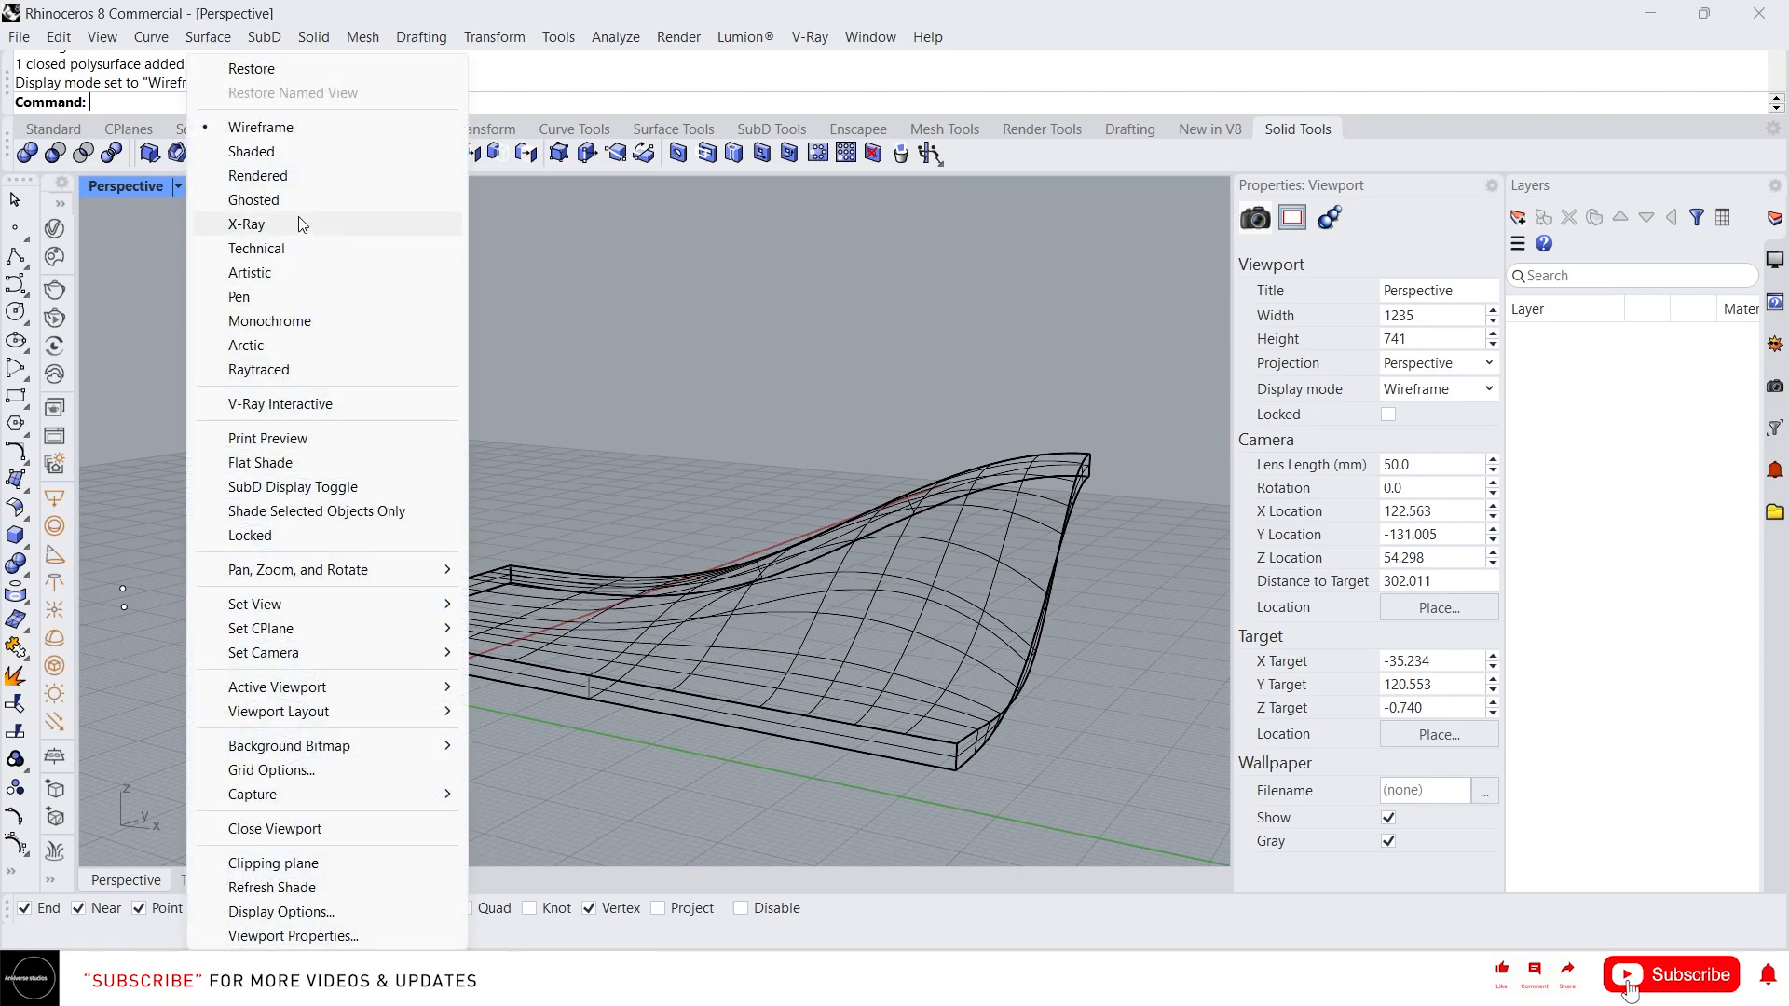
click(284, 155)
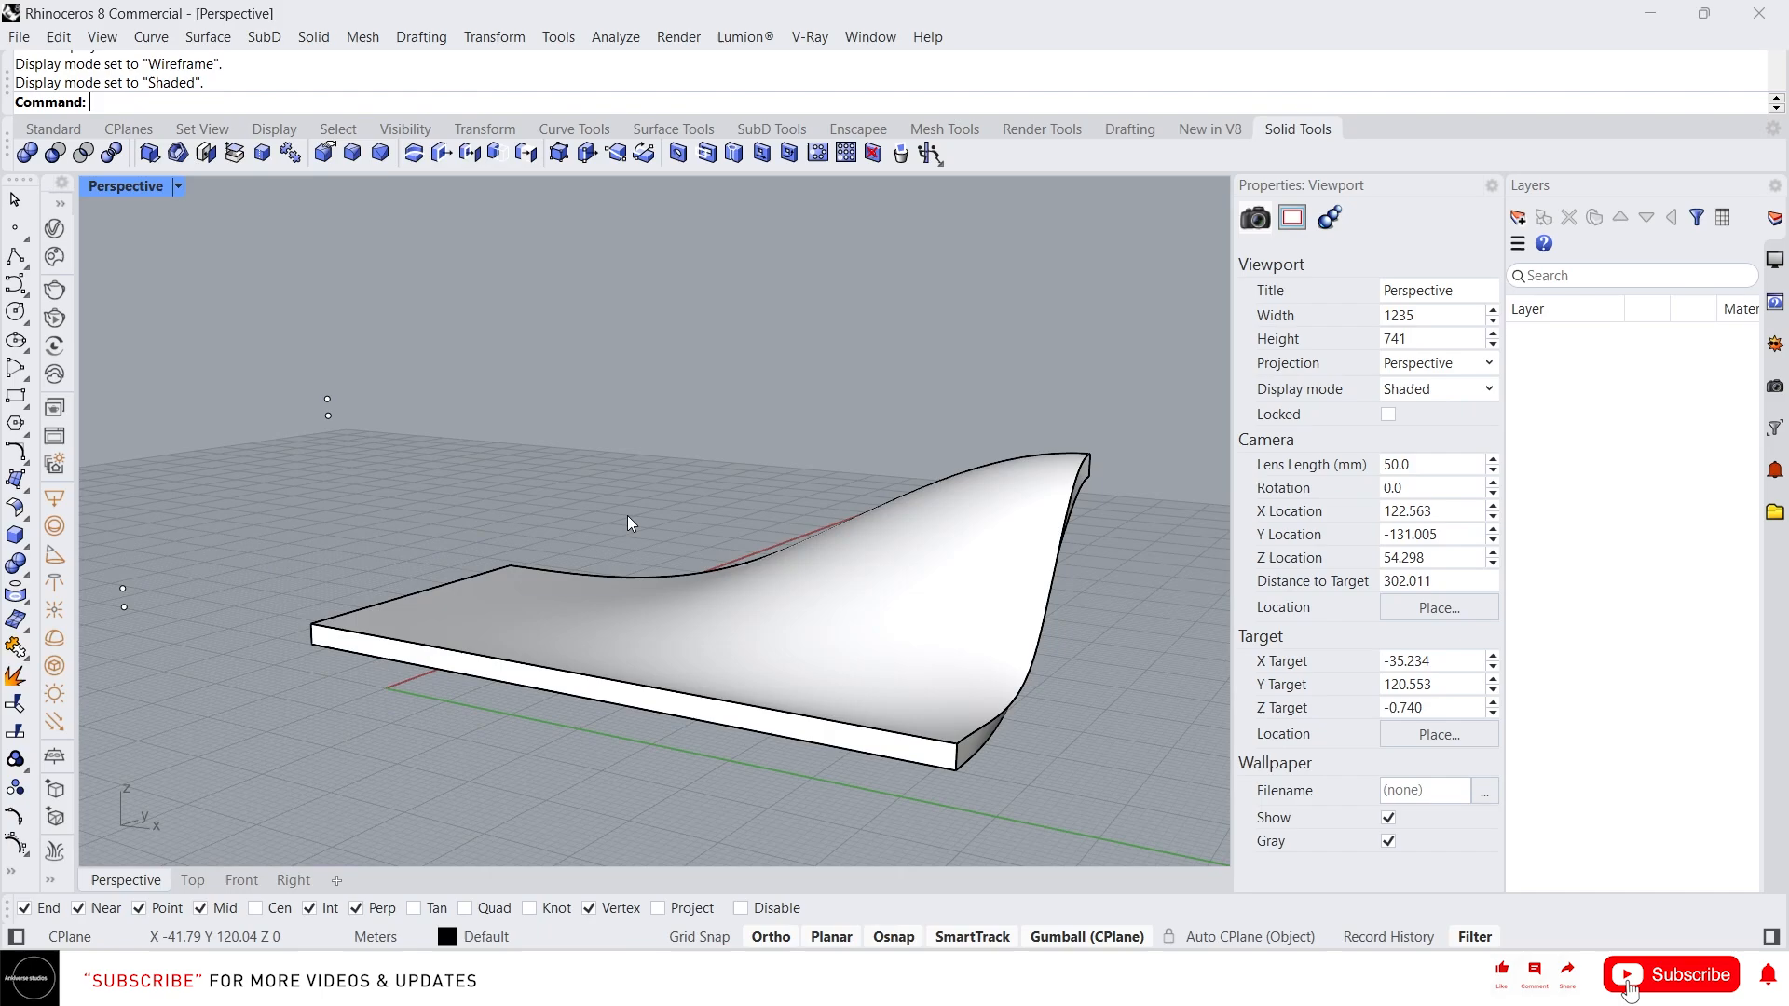
Extract the slab's wireframe as curves with ExtractWireframe
text(ExtractIsocurve)
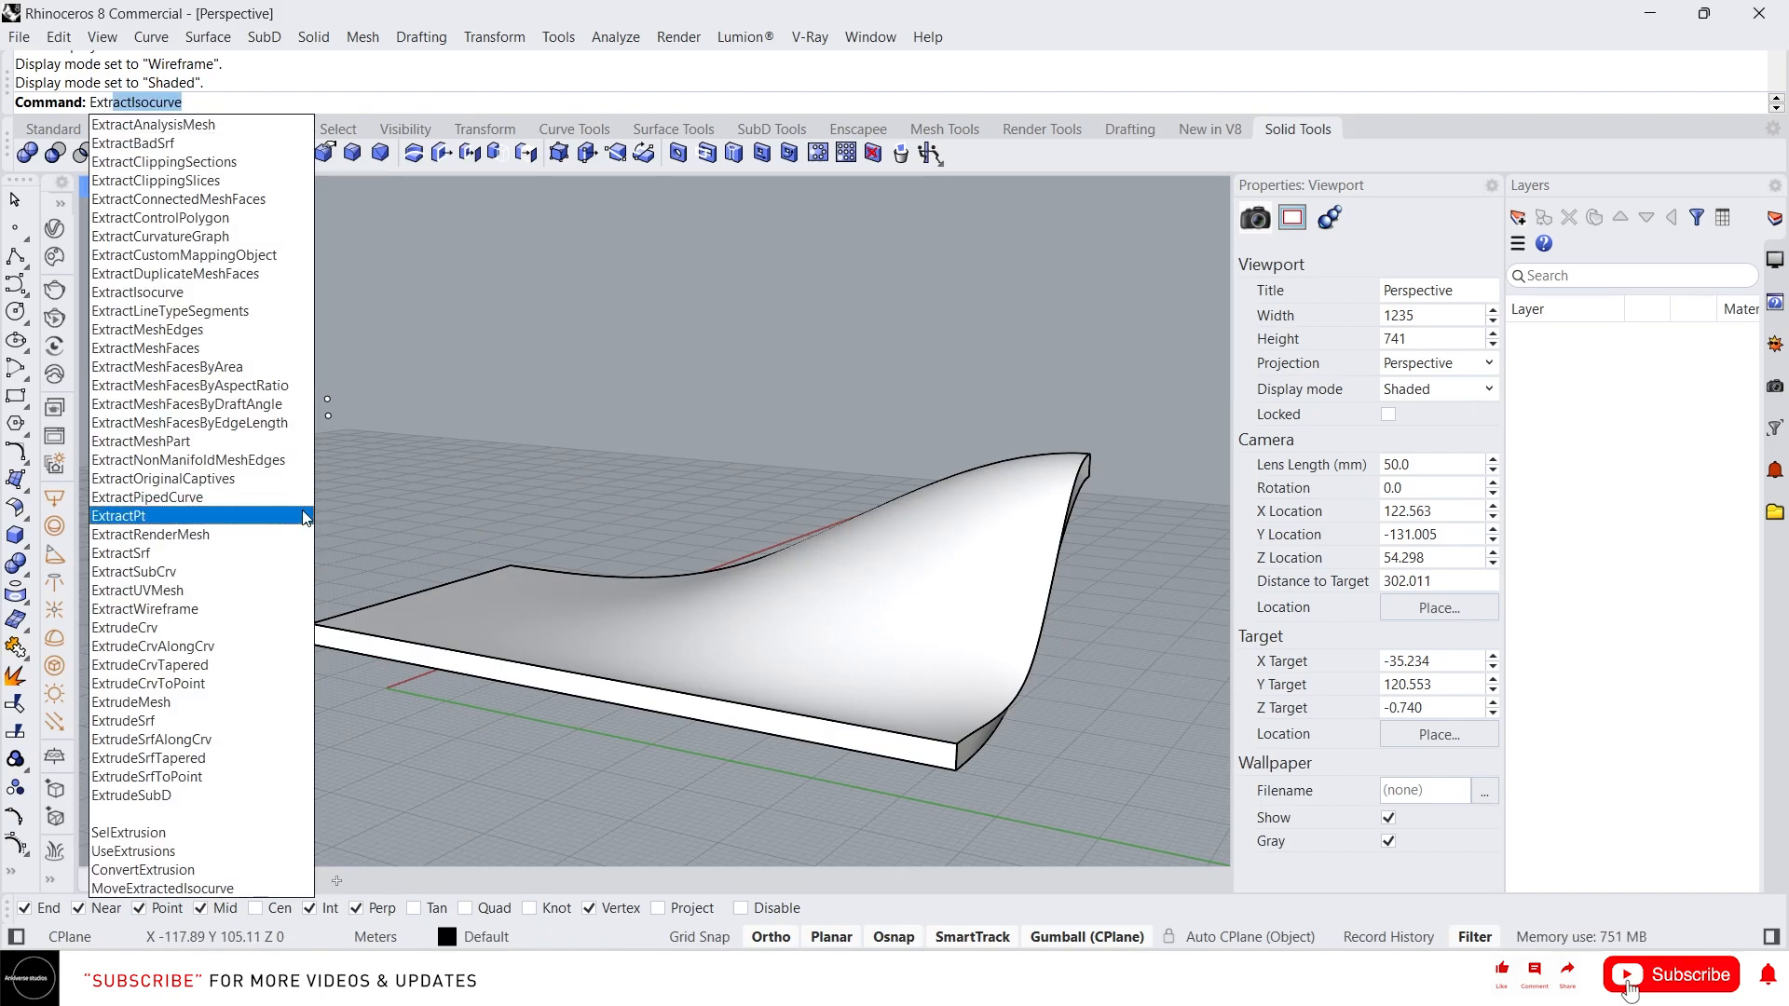
click(208, 611)
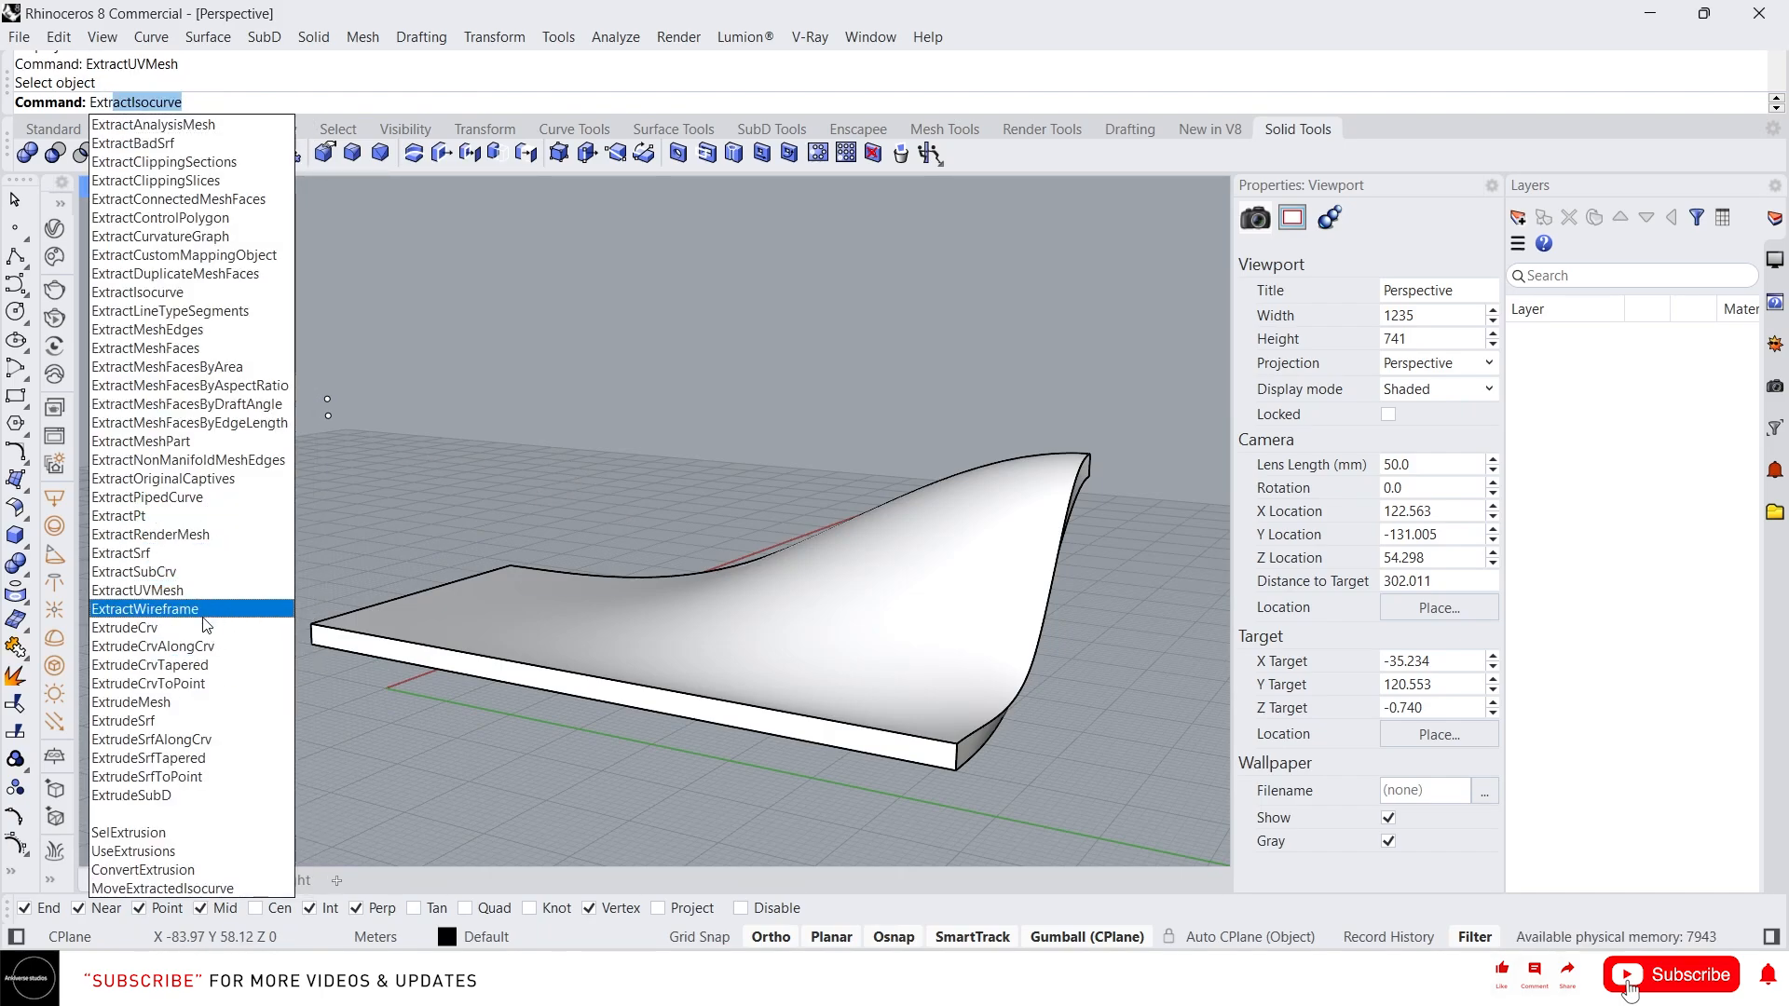
click(605, 595)
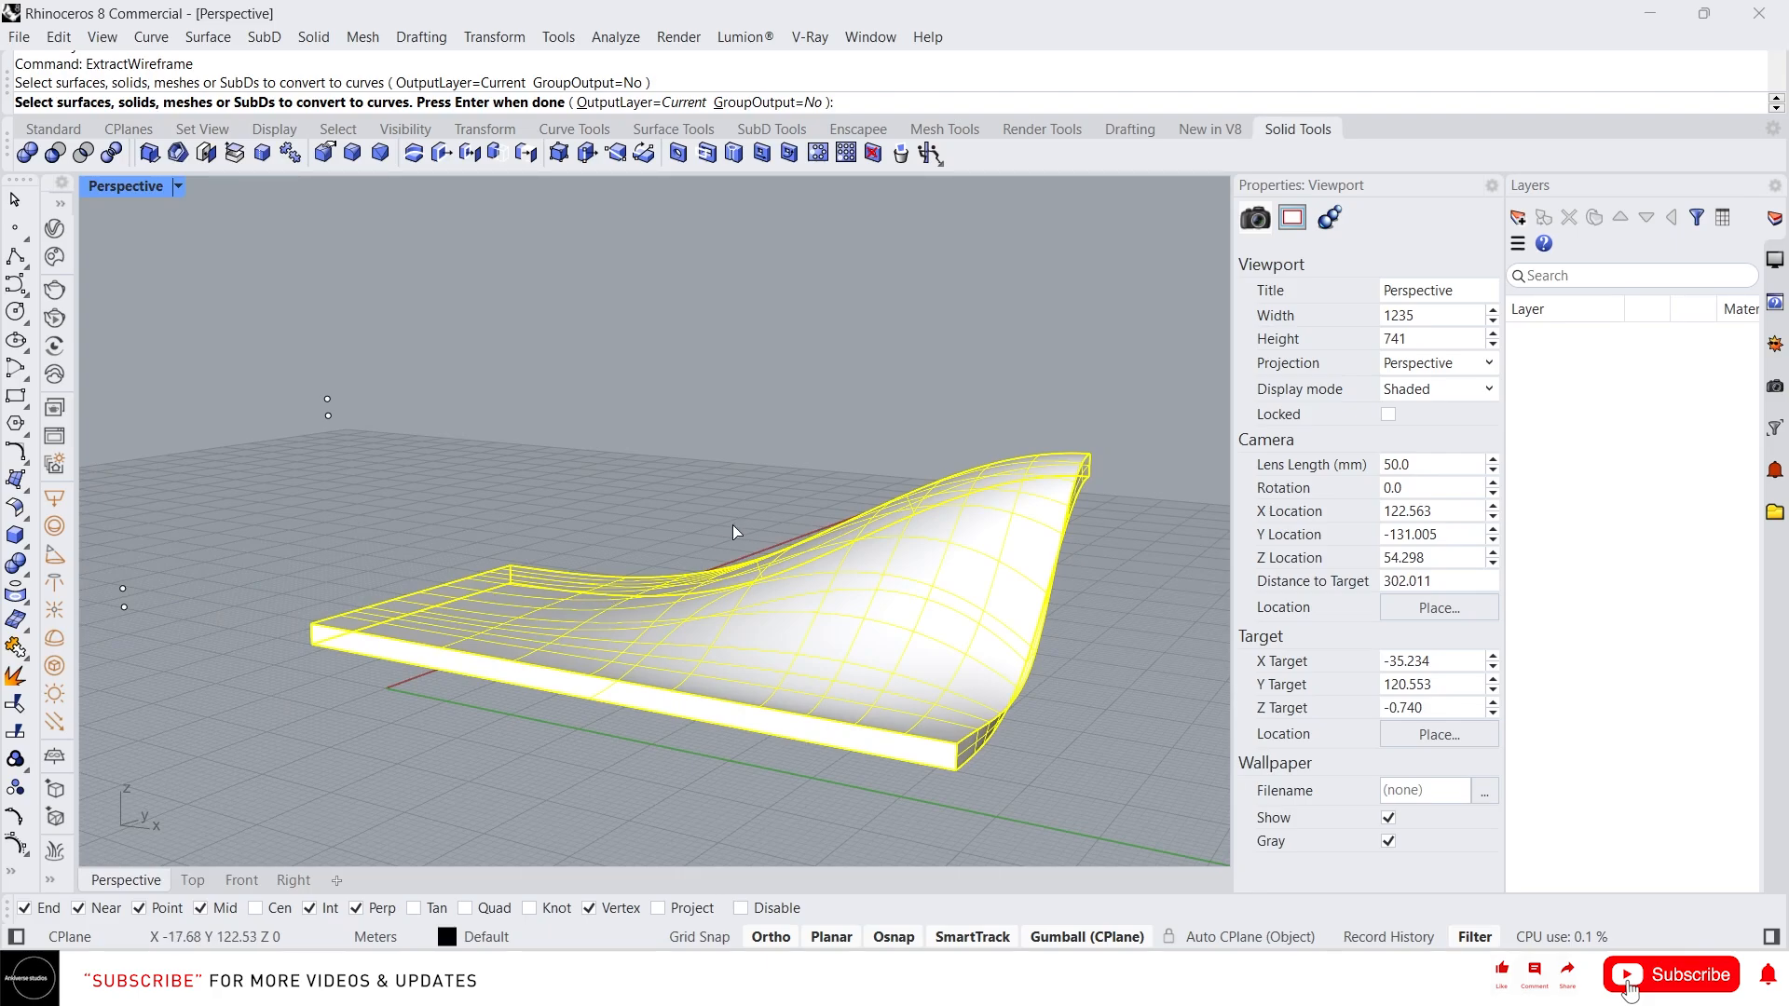
key(Return)
Move the extracted wireframe curves away from the slab
right_drag(598, 634, 479, 593)
drag(667, 564, 1039, 416)
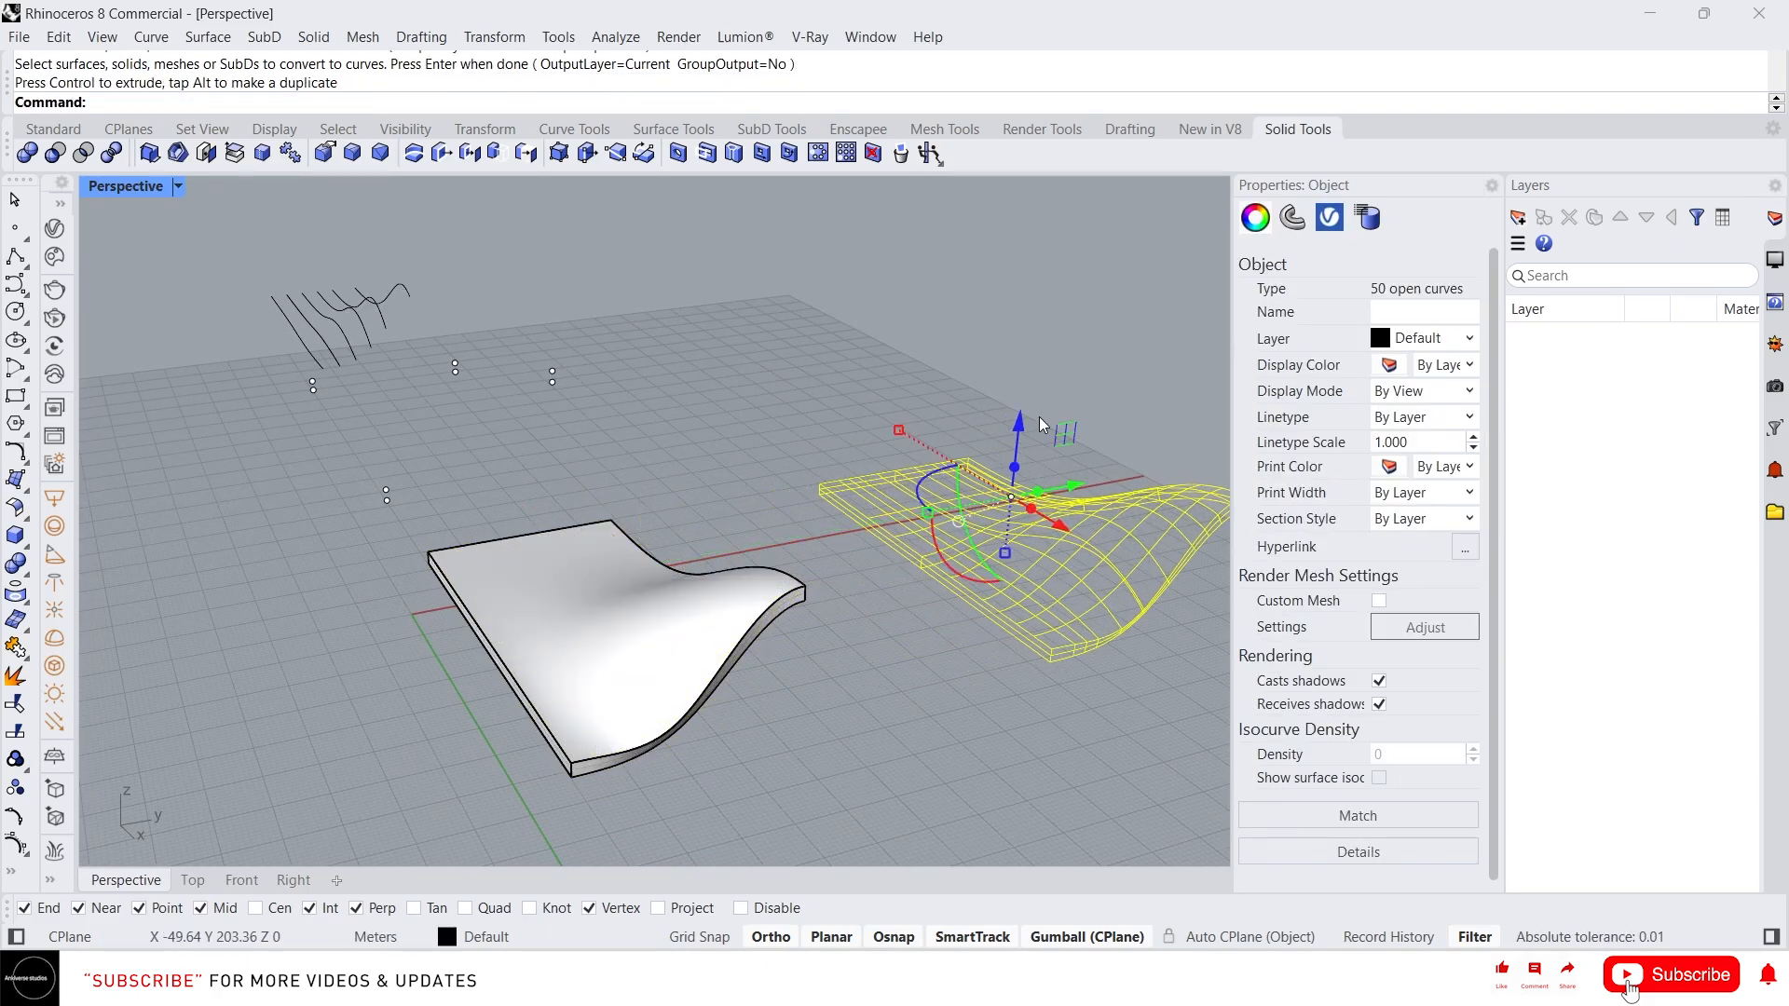
scroll(636, 582, down, 4)
scroll(1030, 610, up, 5)
right_drag(814, 579, 1066, 623)
scroll(683, 563, down, 4)
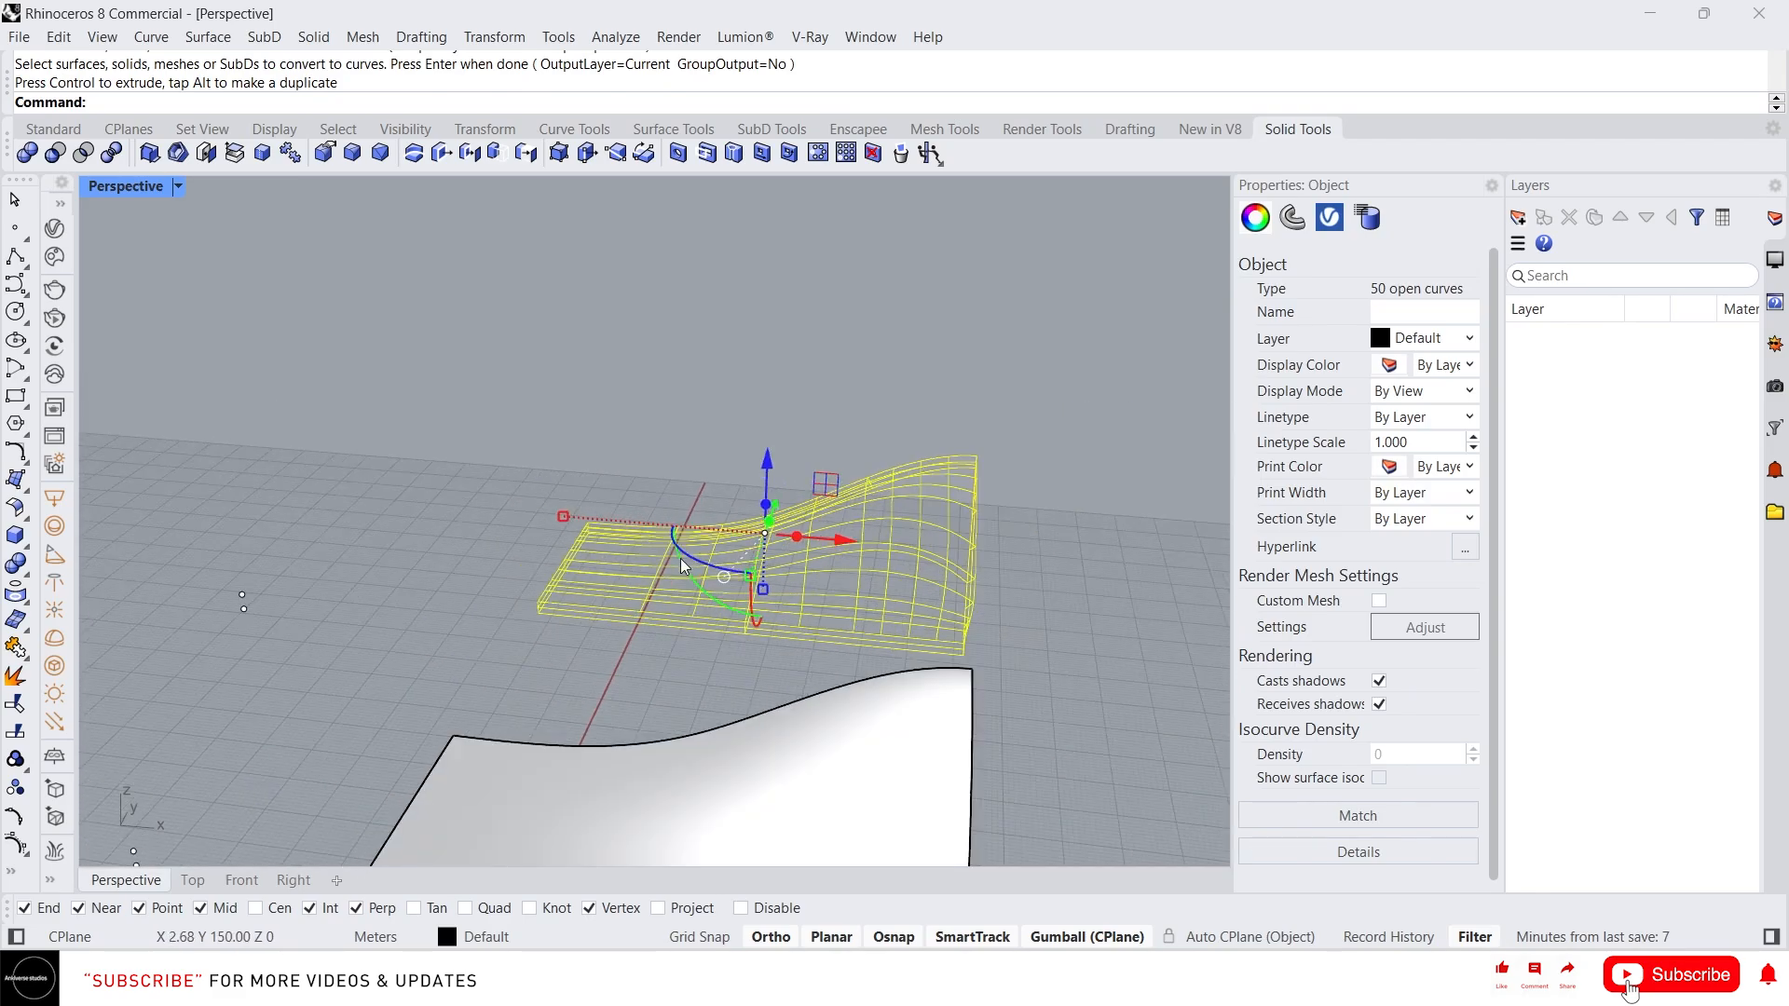
right_drag(643, 643, 439, 643)
scroll(335, 639, down, 6)
scroll(667, 596, up, 4)
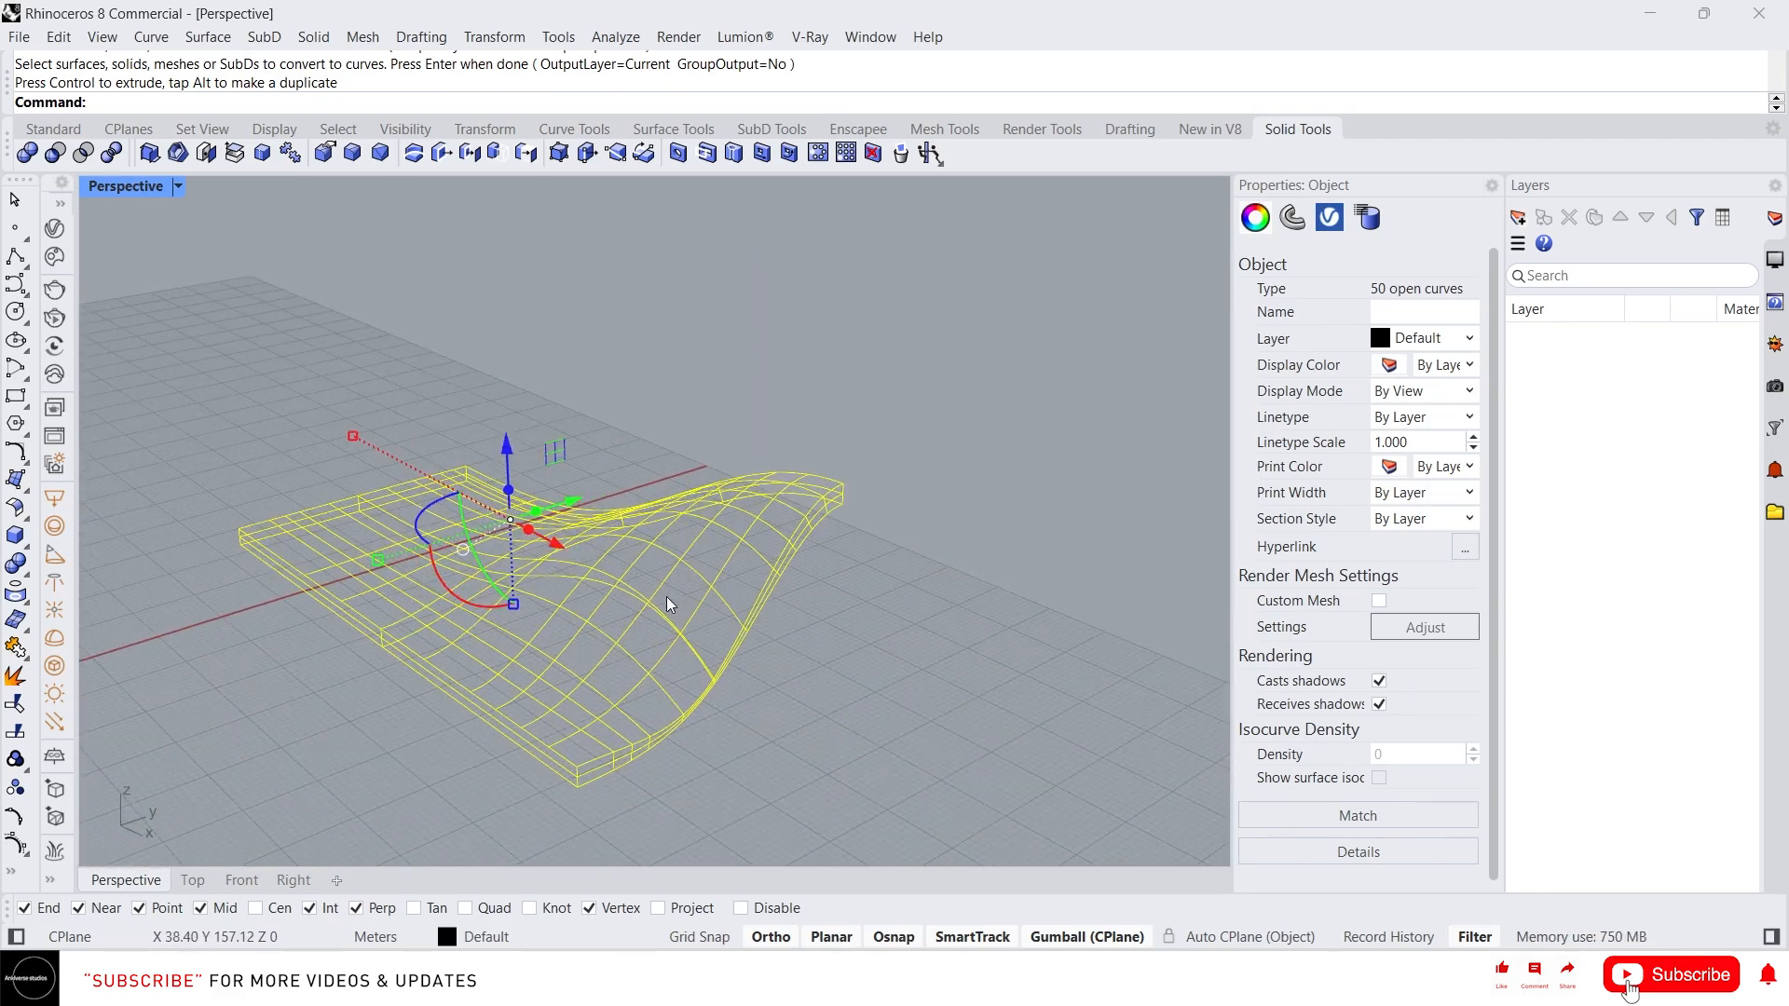
scroll(679, 602, down, 2)
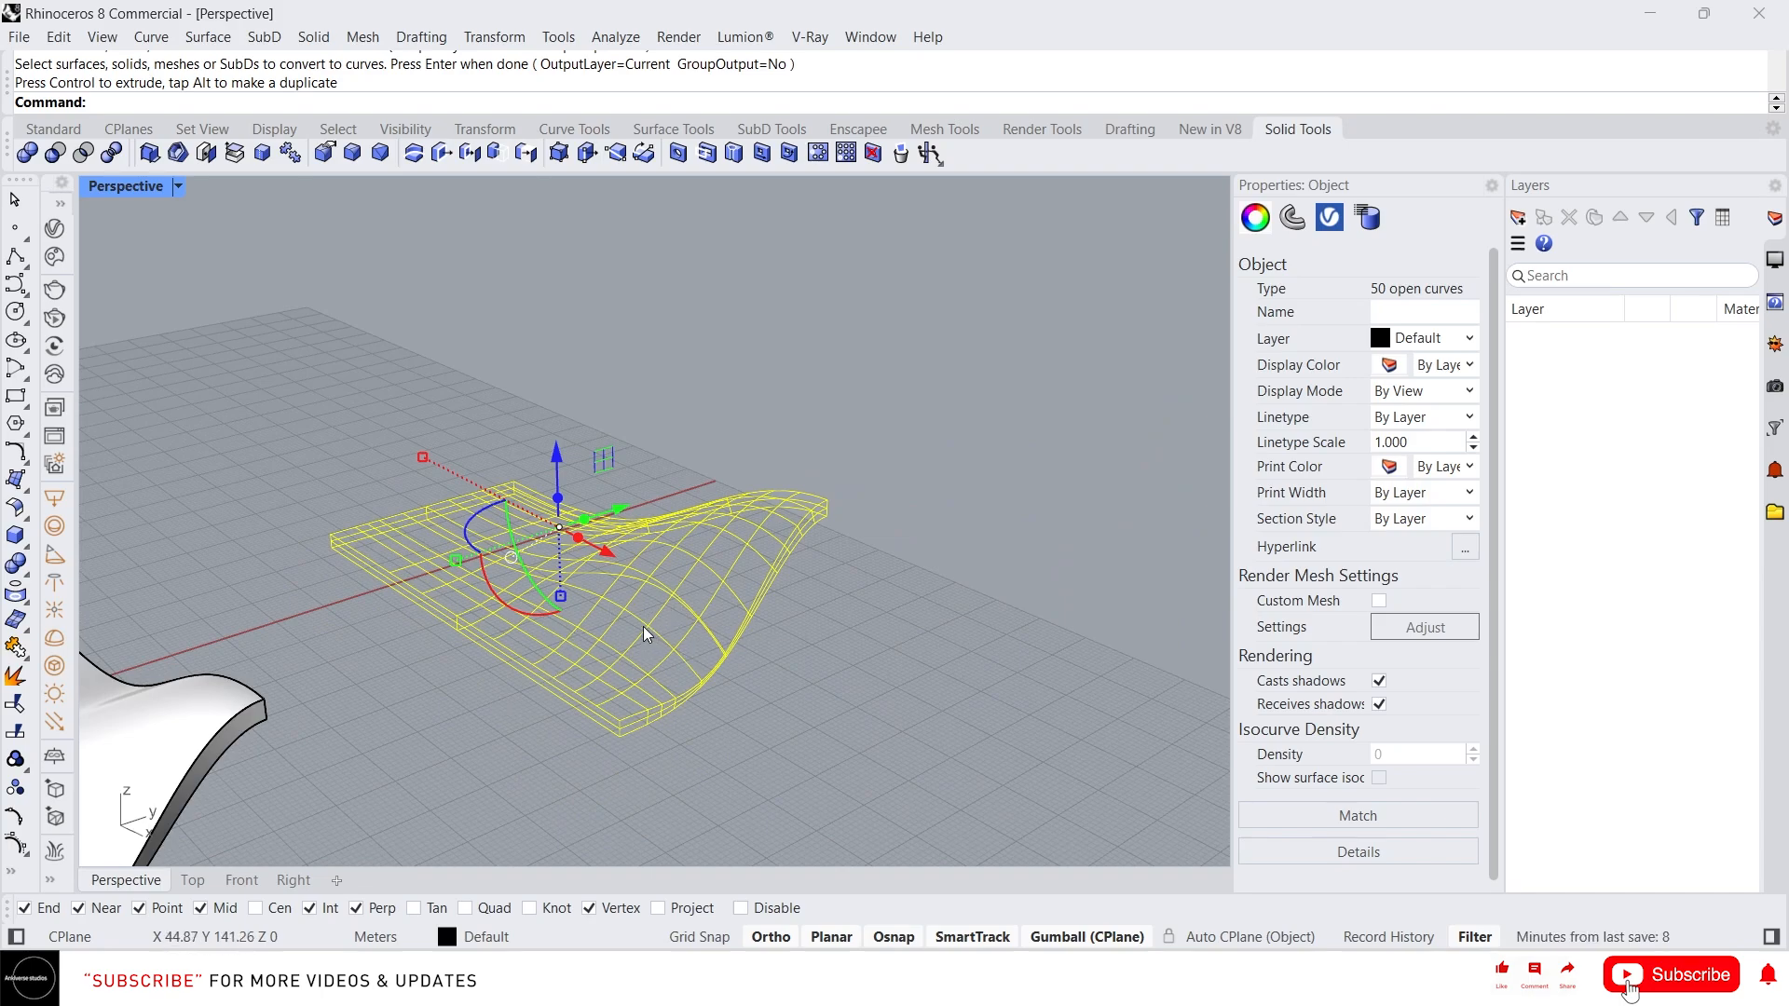
Turn the wireframe curves into pipes with MultiPipe at radius 0.2
text(MultiPause)
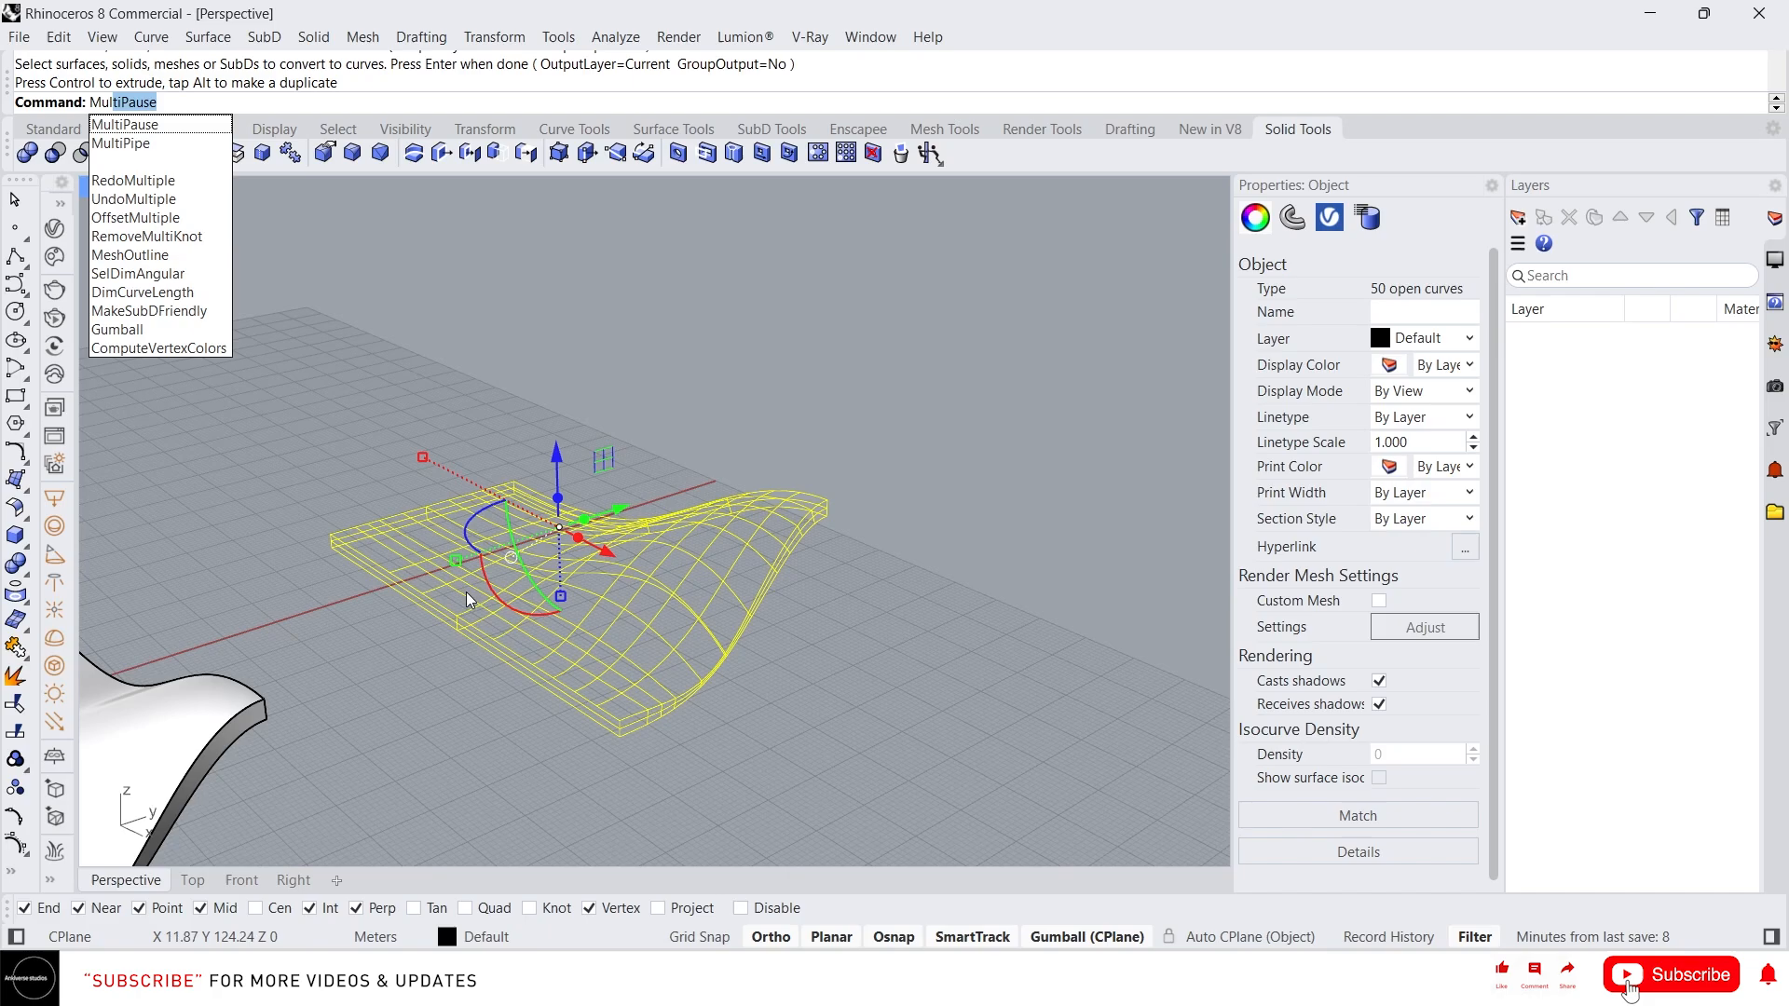
click(187, 145)
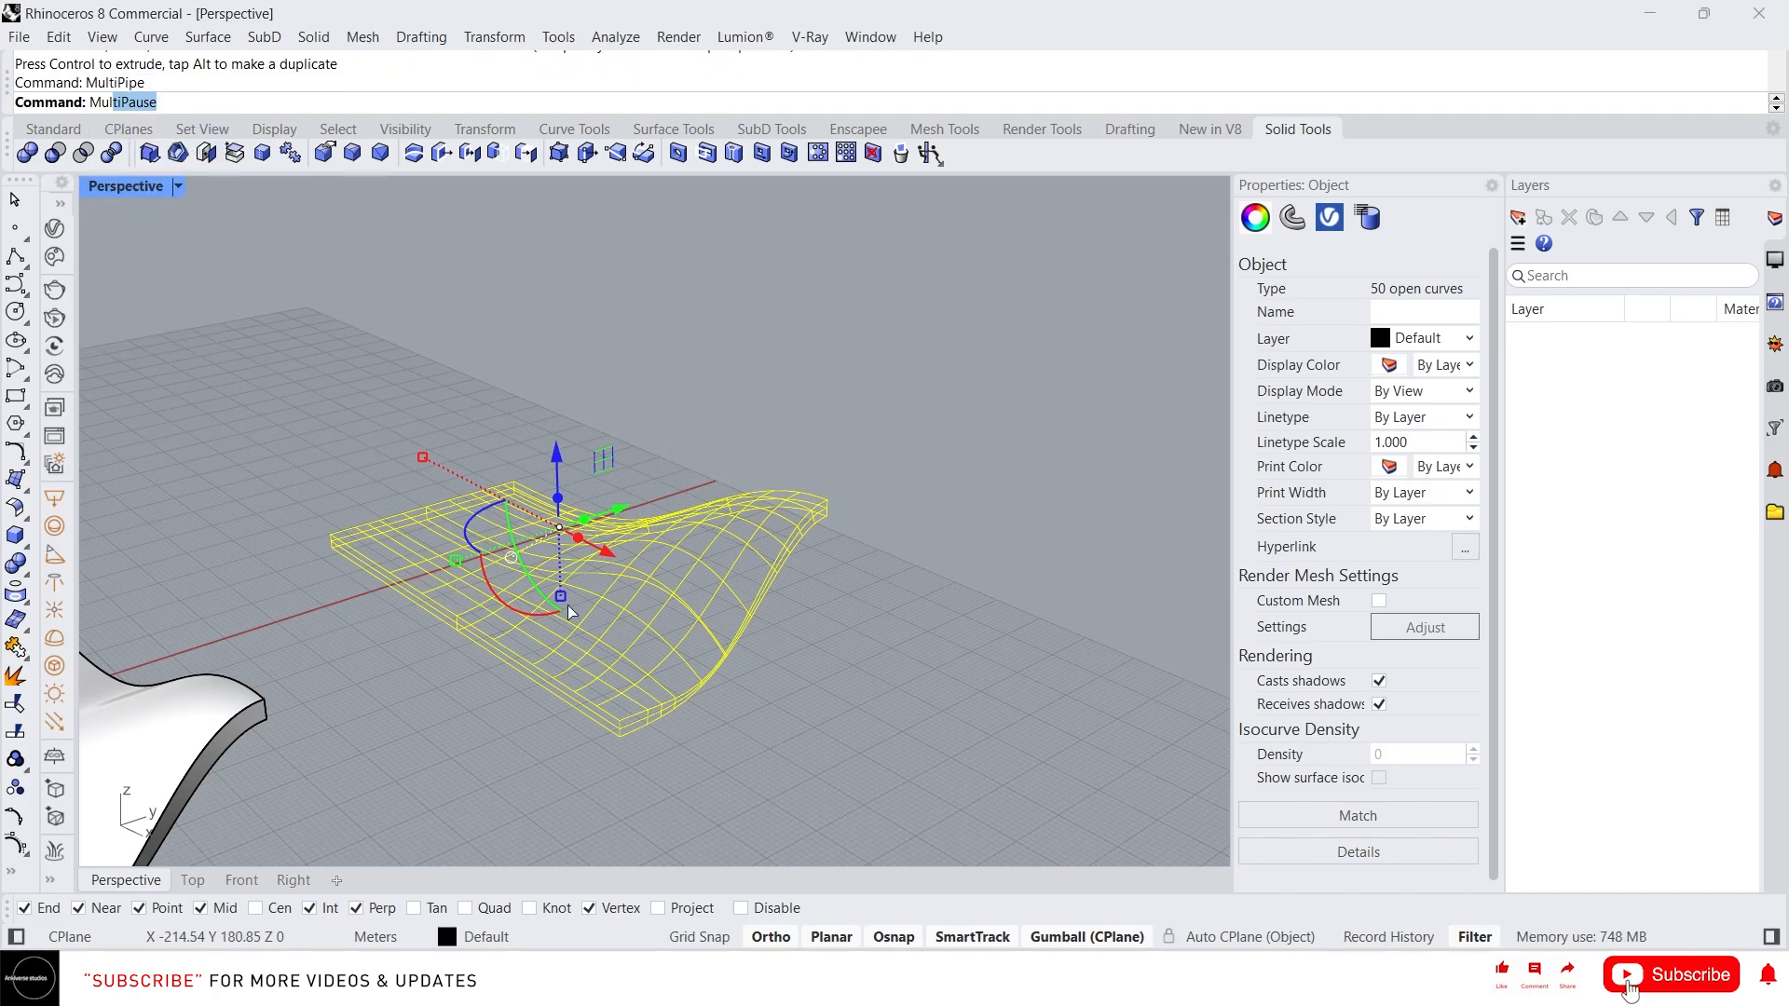
scroll(615, 736, up, 5)
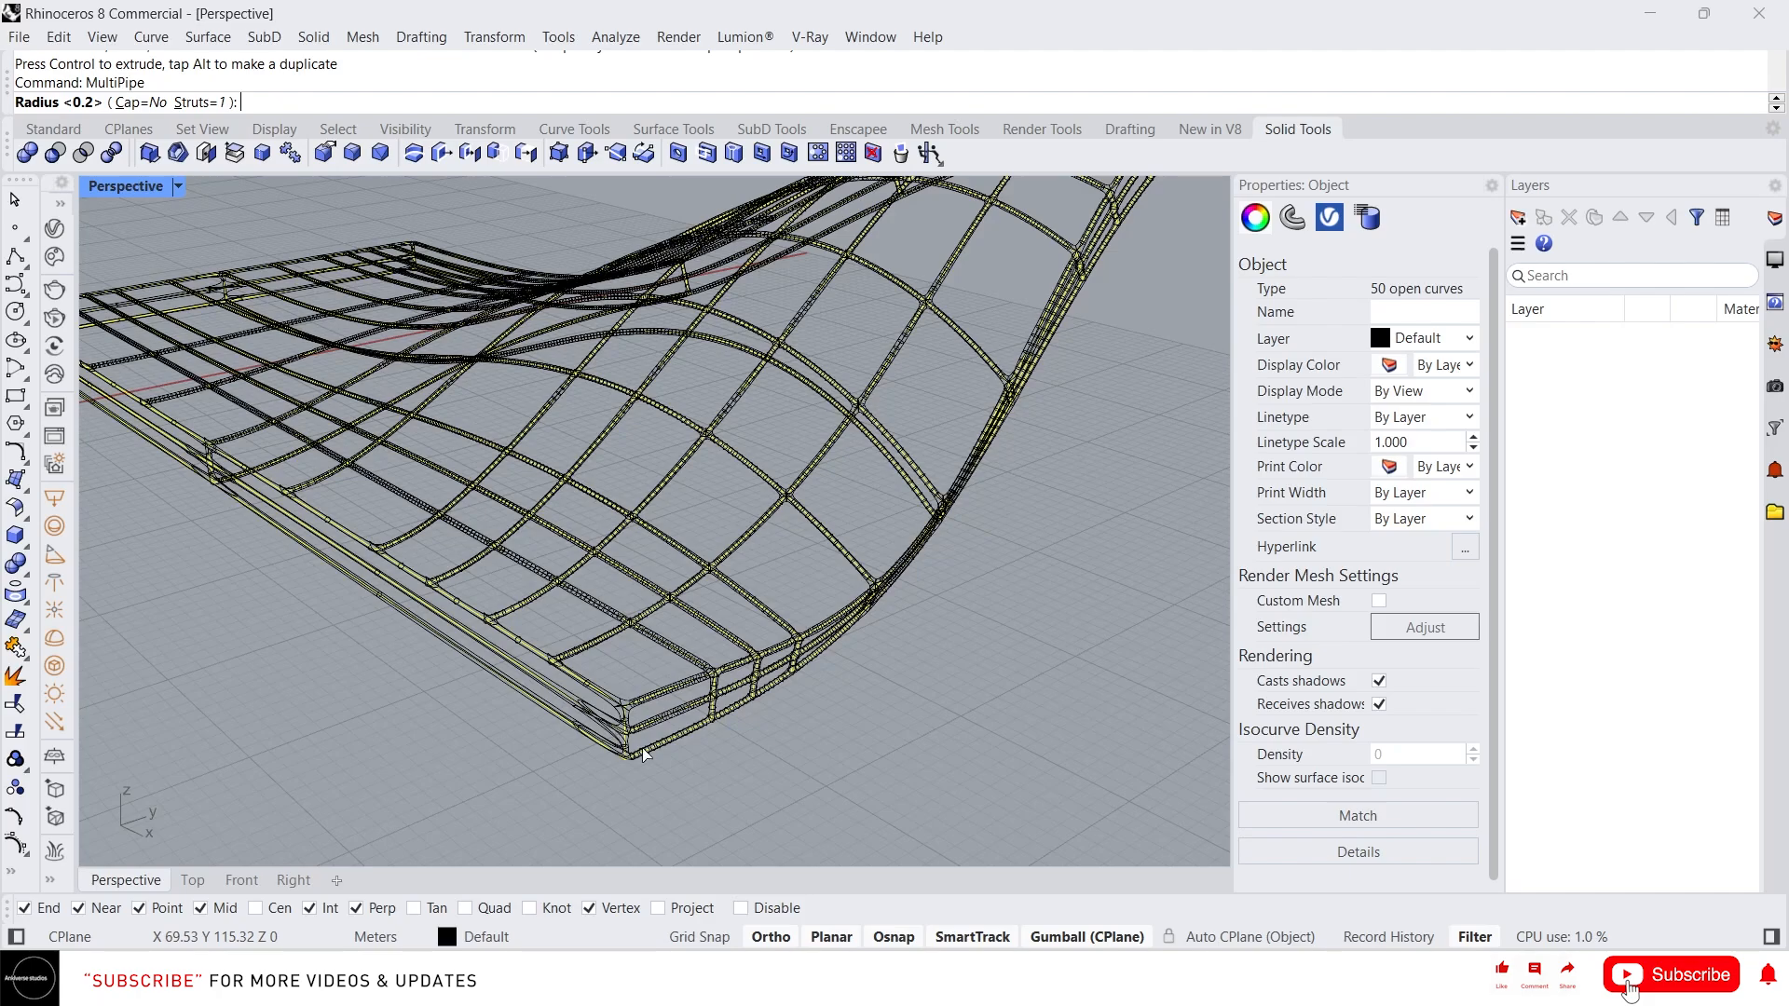
key(Return)
click(766, 768)
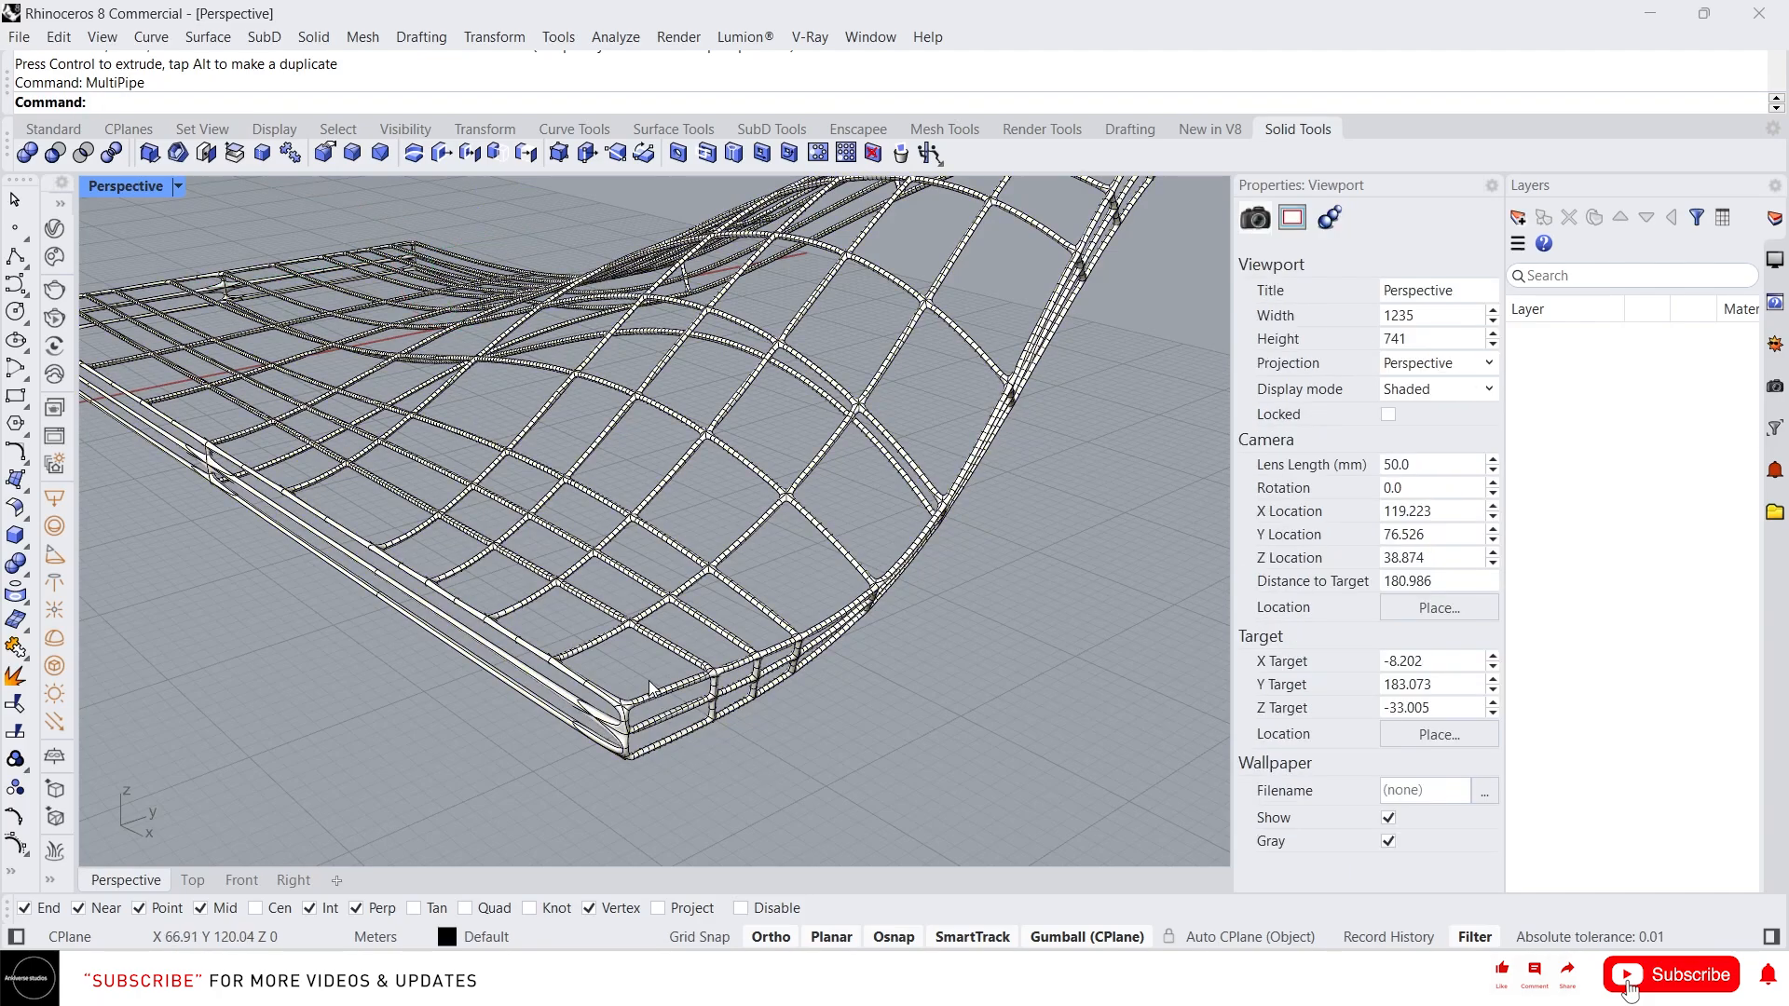
Orbit and zoom around the piped wireframe to inspect it
scroll(648, 685, down, 8)
right_drag(619, 601, 997, 595)
scroll(921, 494, up, 10)
scroll(817, 663, down, 4)
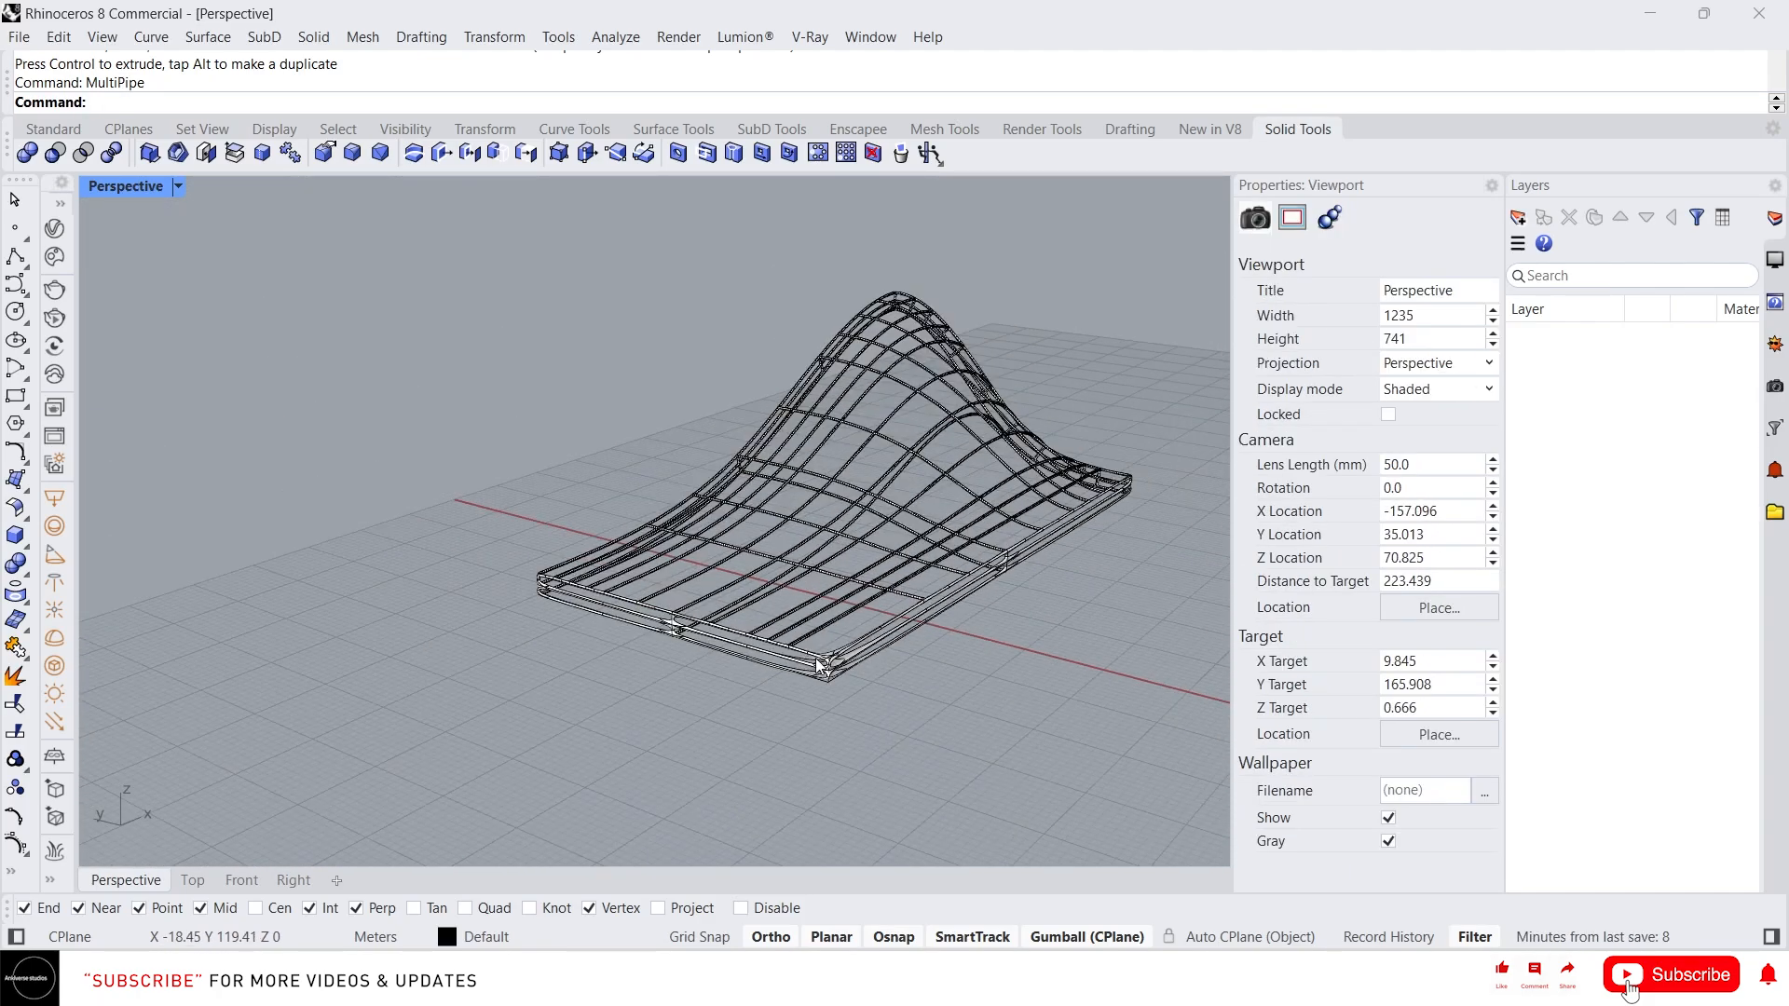
right_drag(819, 660, 870, 597)
scroll(883, 503, up, 8)
scroll(855, 479, down, 4)
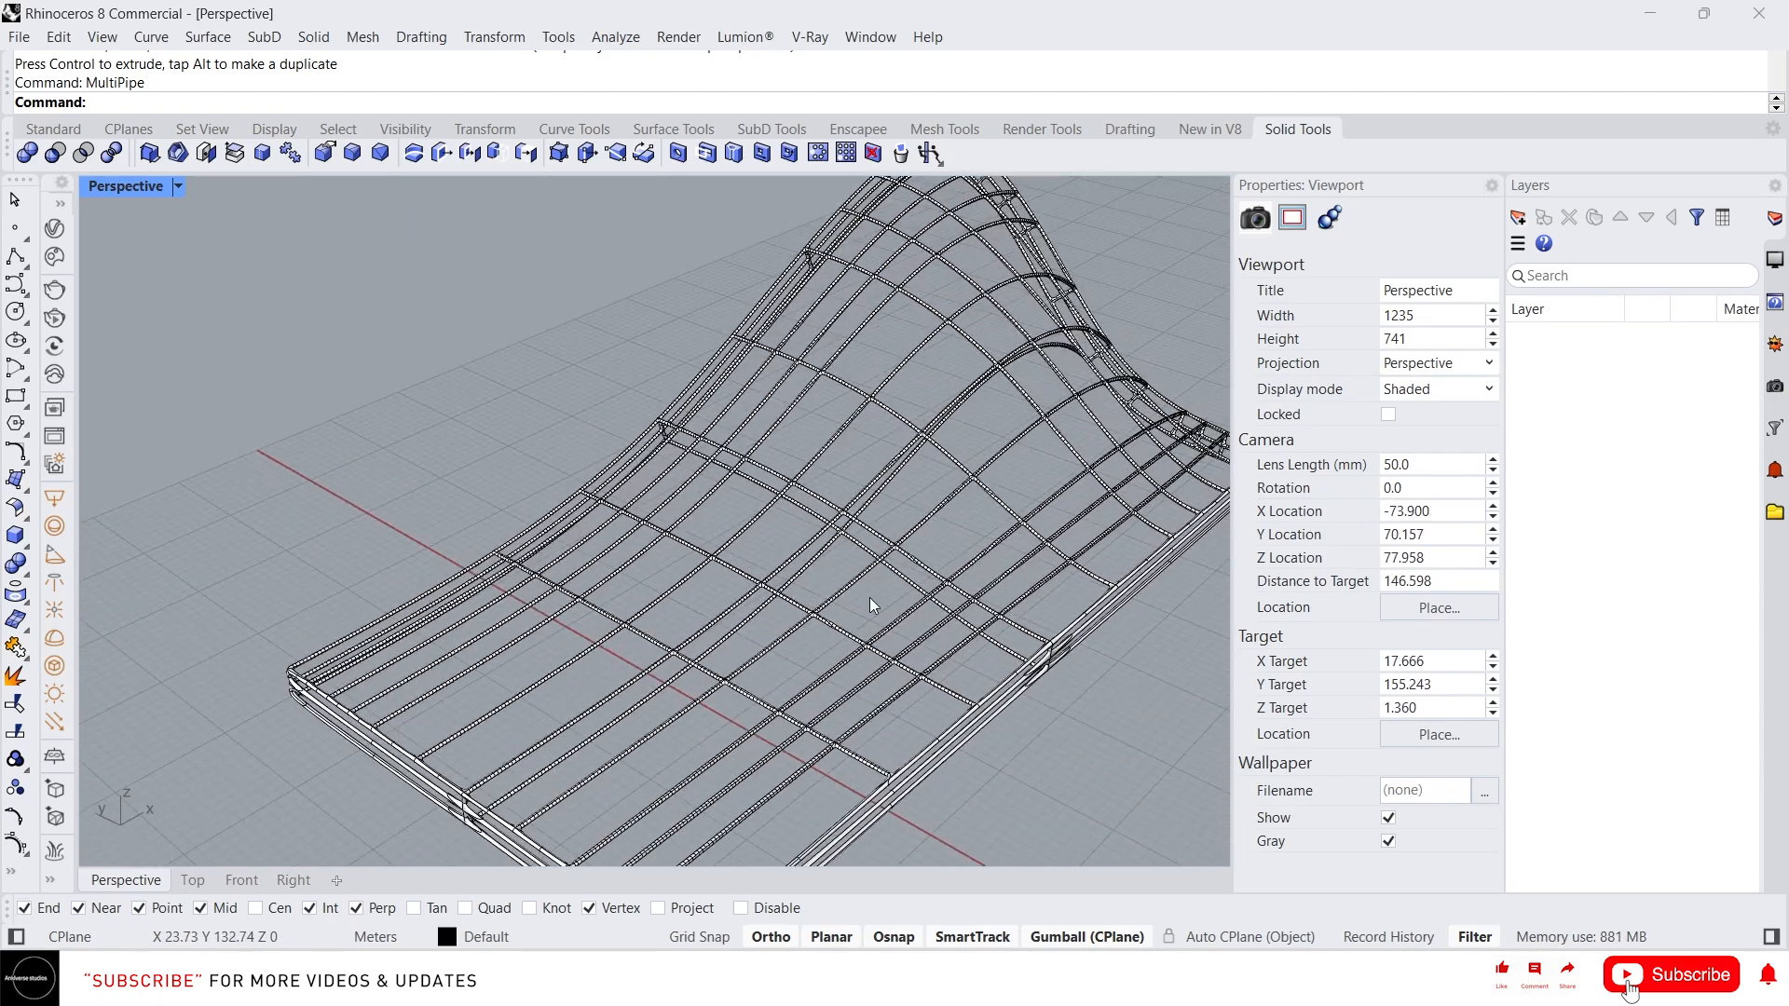
Preview the piped wireframe slab in the Arctic display mode
scroll(809, 529, down, 8)
scroll(753, 559, up, 6)
right_drag(760, 643, 785, 557)
scroll(776, 643, down, 2)
scroll(785, 556, up, 2)
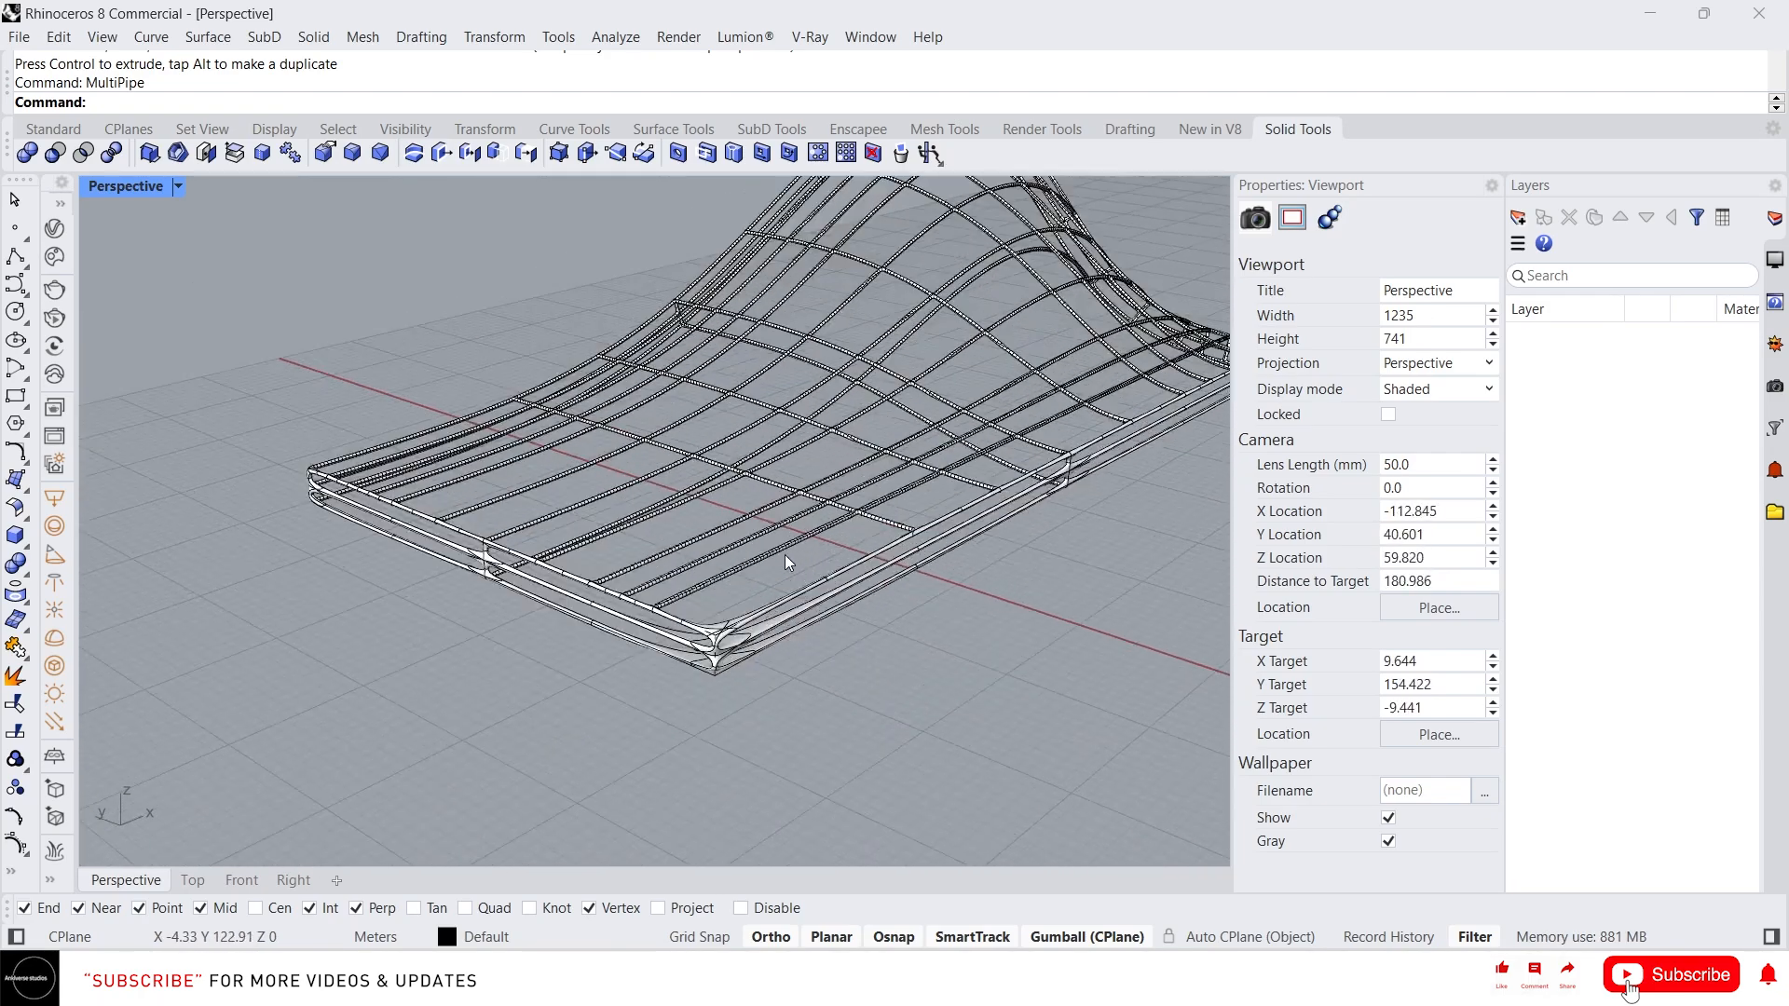
middle_click(740, 592)
click(690, 564)
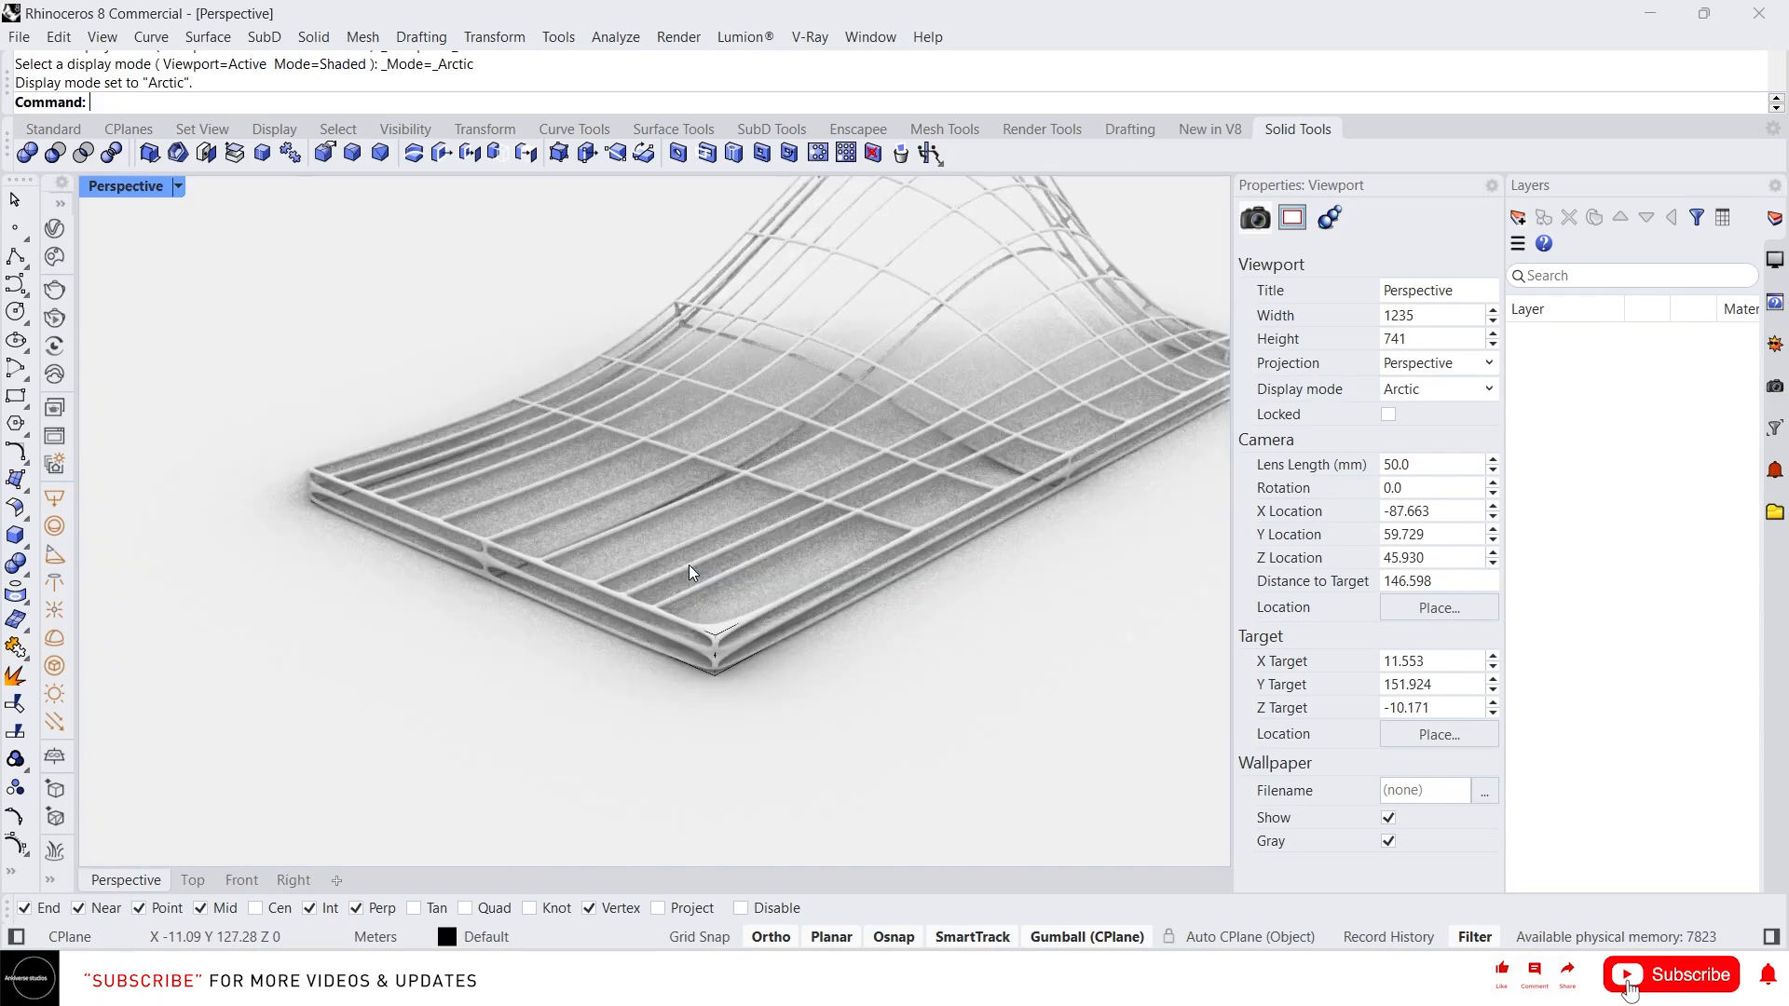
Orbit around the Arctic view of the piped slab and switch the display mode back to Shaded
scroll(635, 572, down, 5)
click(604, 563)
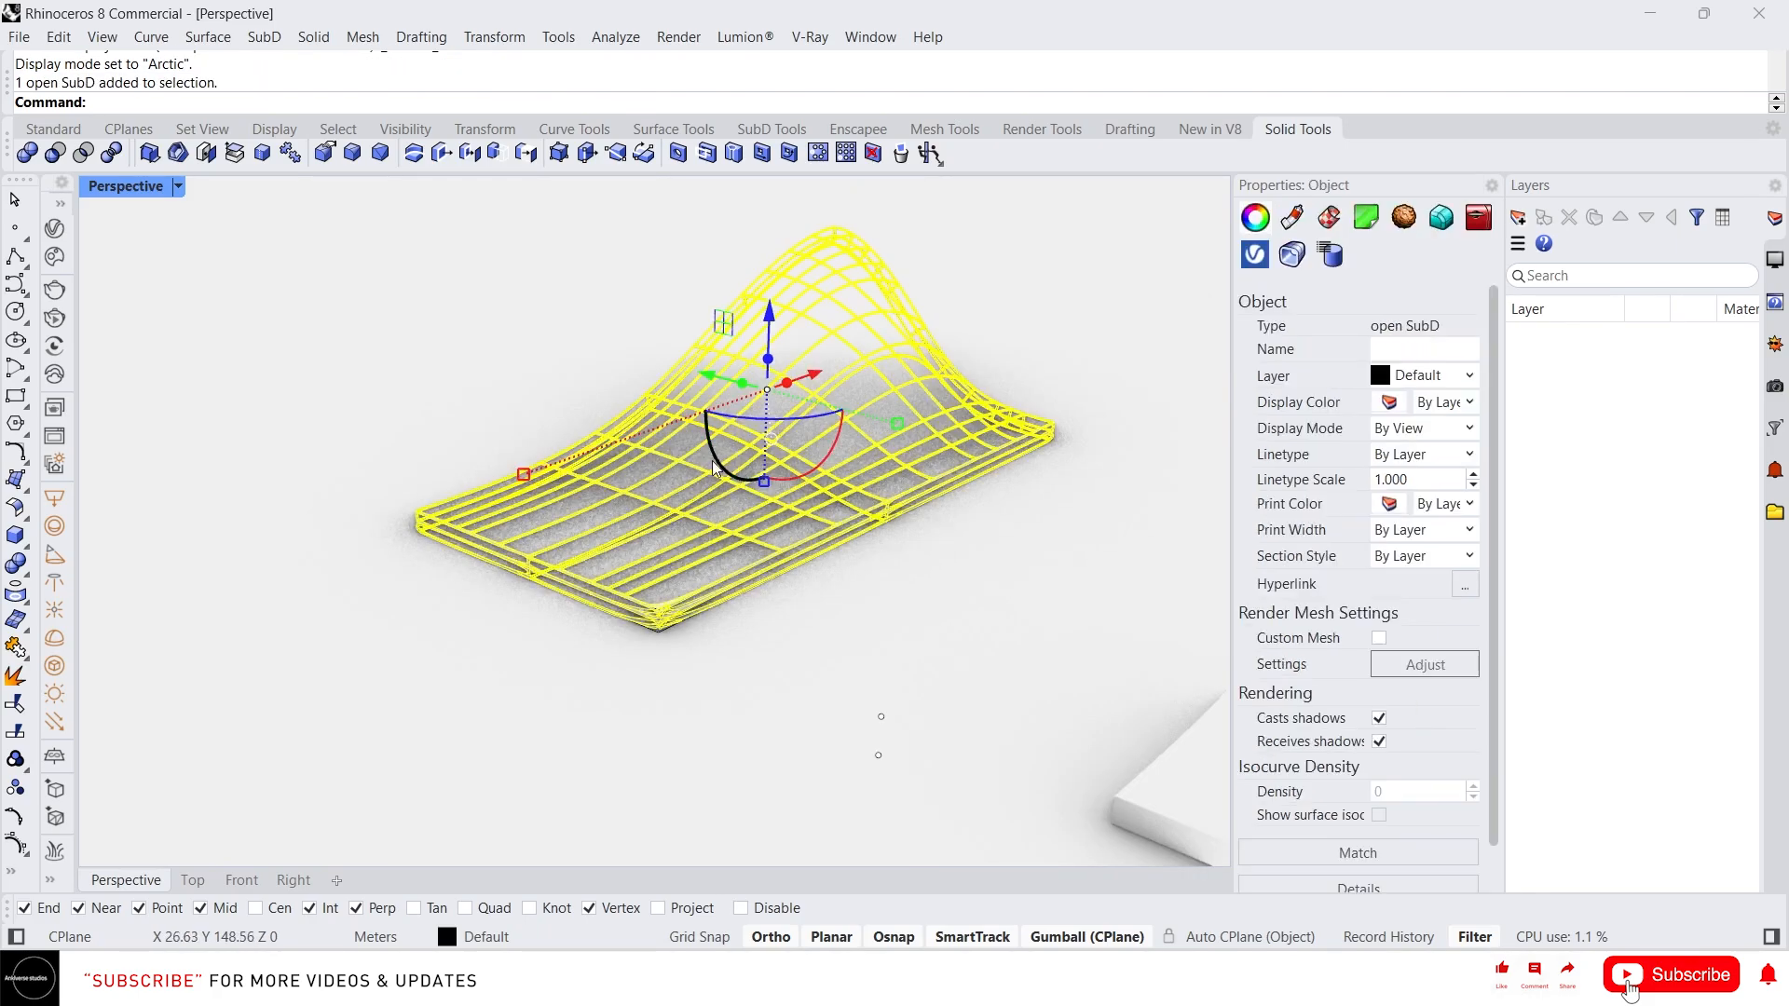
right_drag(652, 541, 783, 451)
scroll(876, 395, up, 4)
key(Escape)
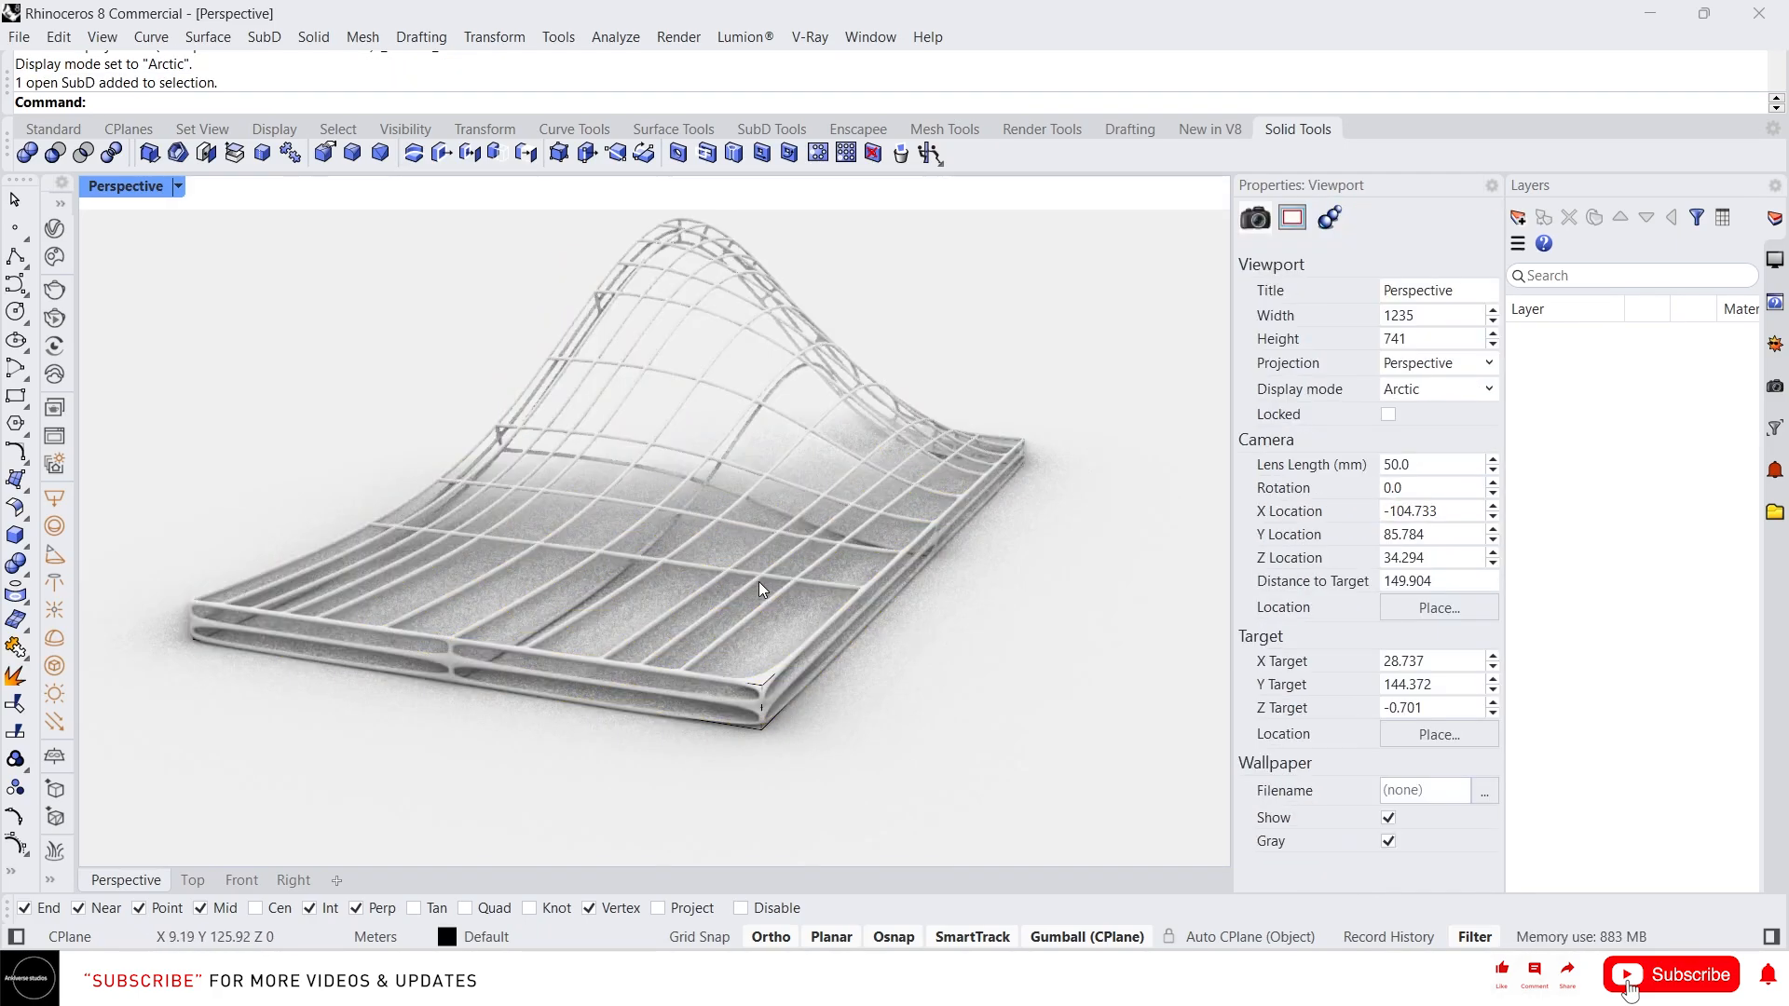
middle_click(704, 556)
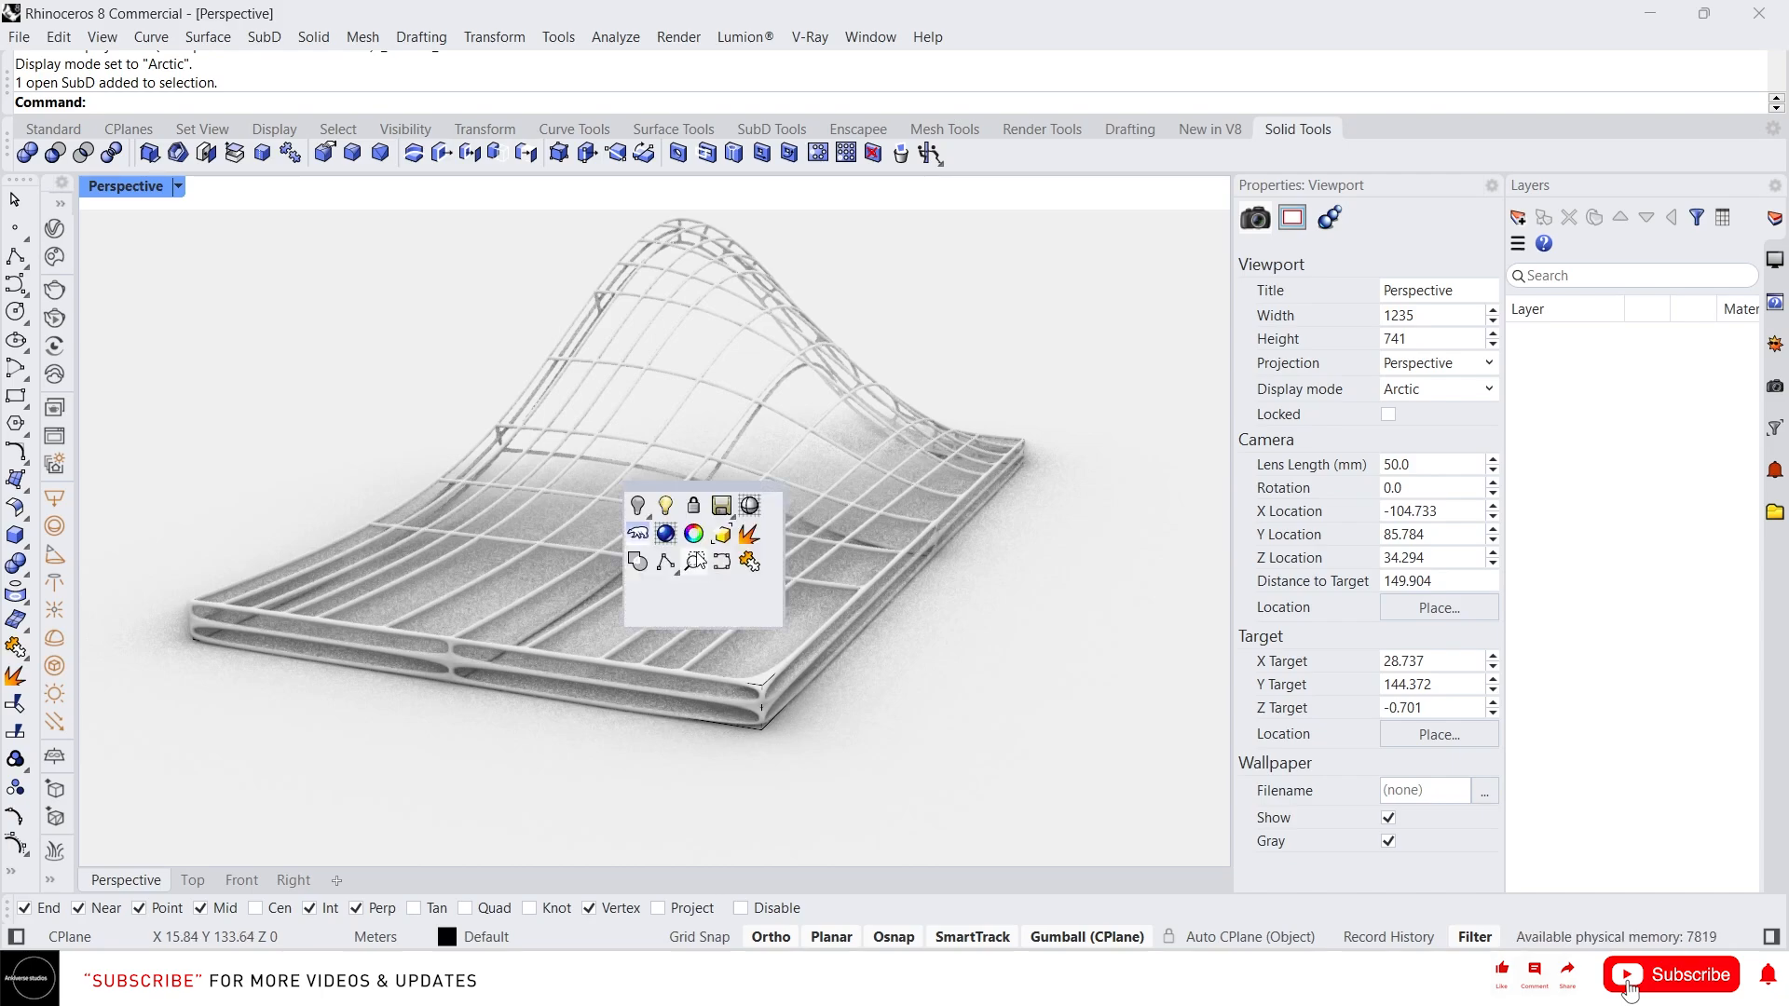
click(748, 514)
scroll(746, 526, down, 10)
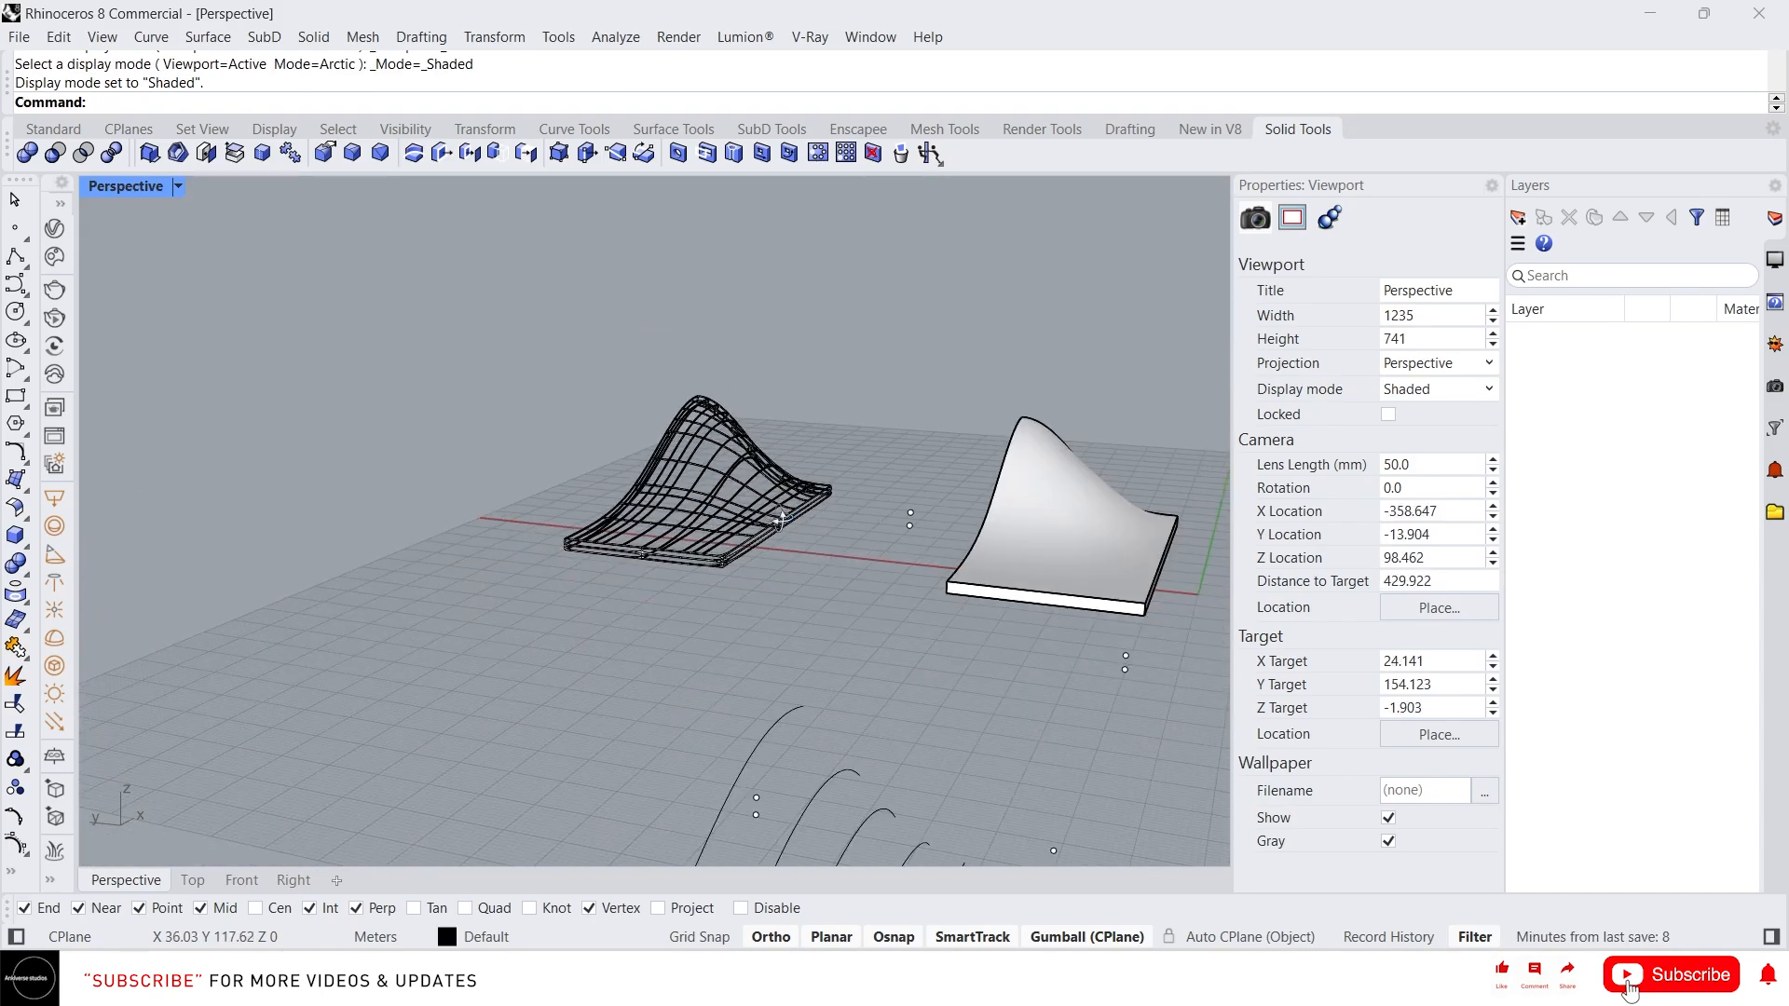
Review the list of available Extract commands at the command line
right_drag(781, 518, 722, 538)
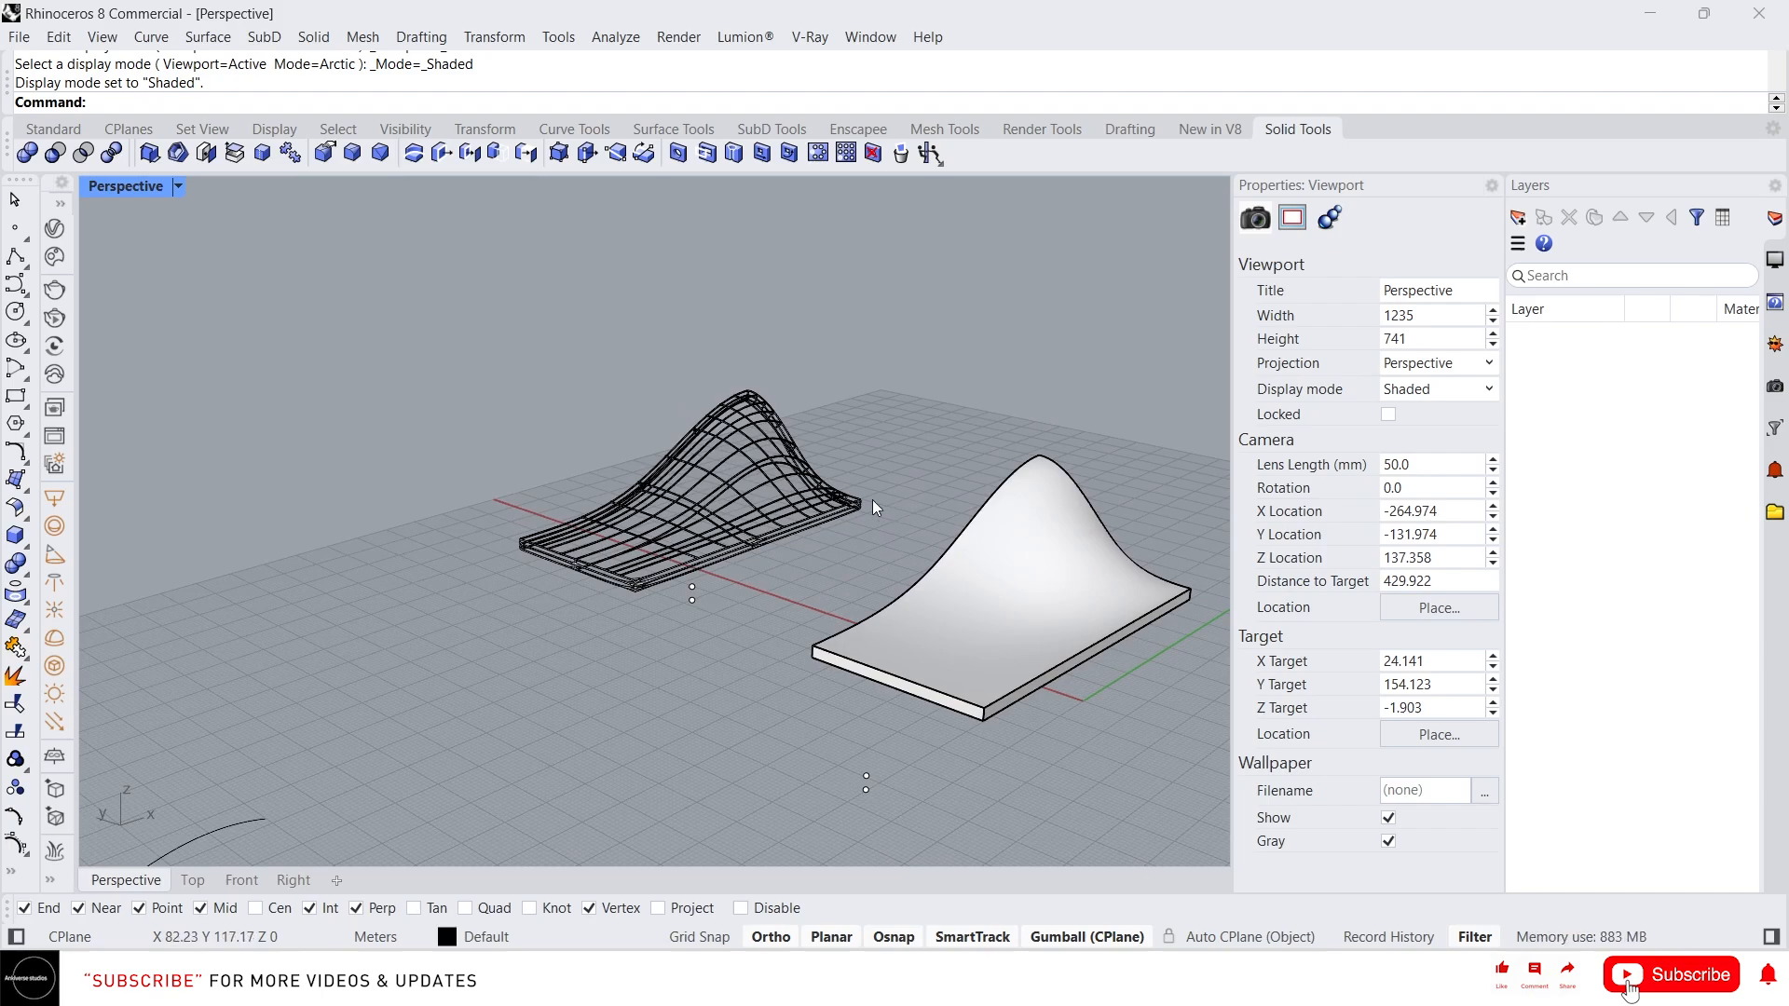
text(ExtractIsocurve)
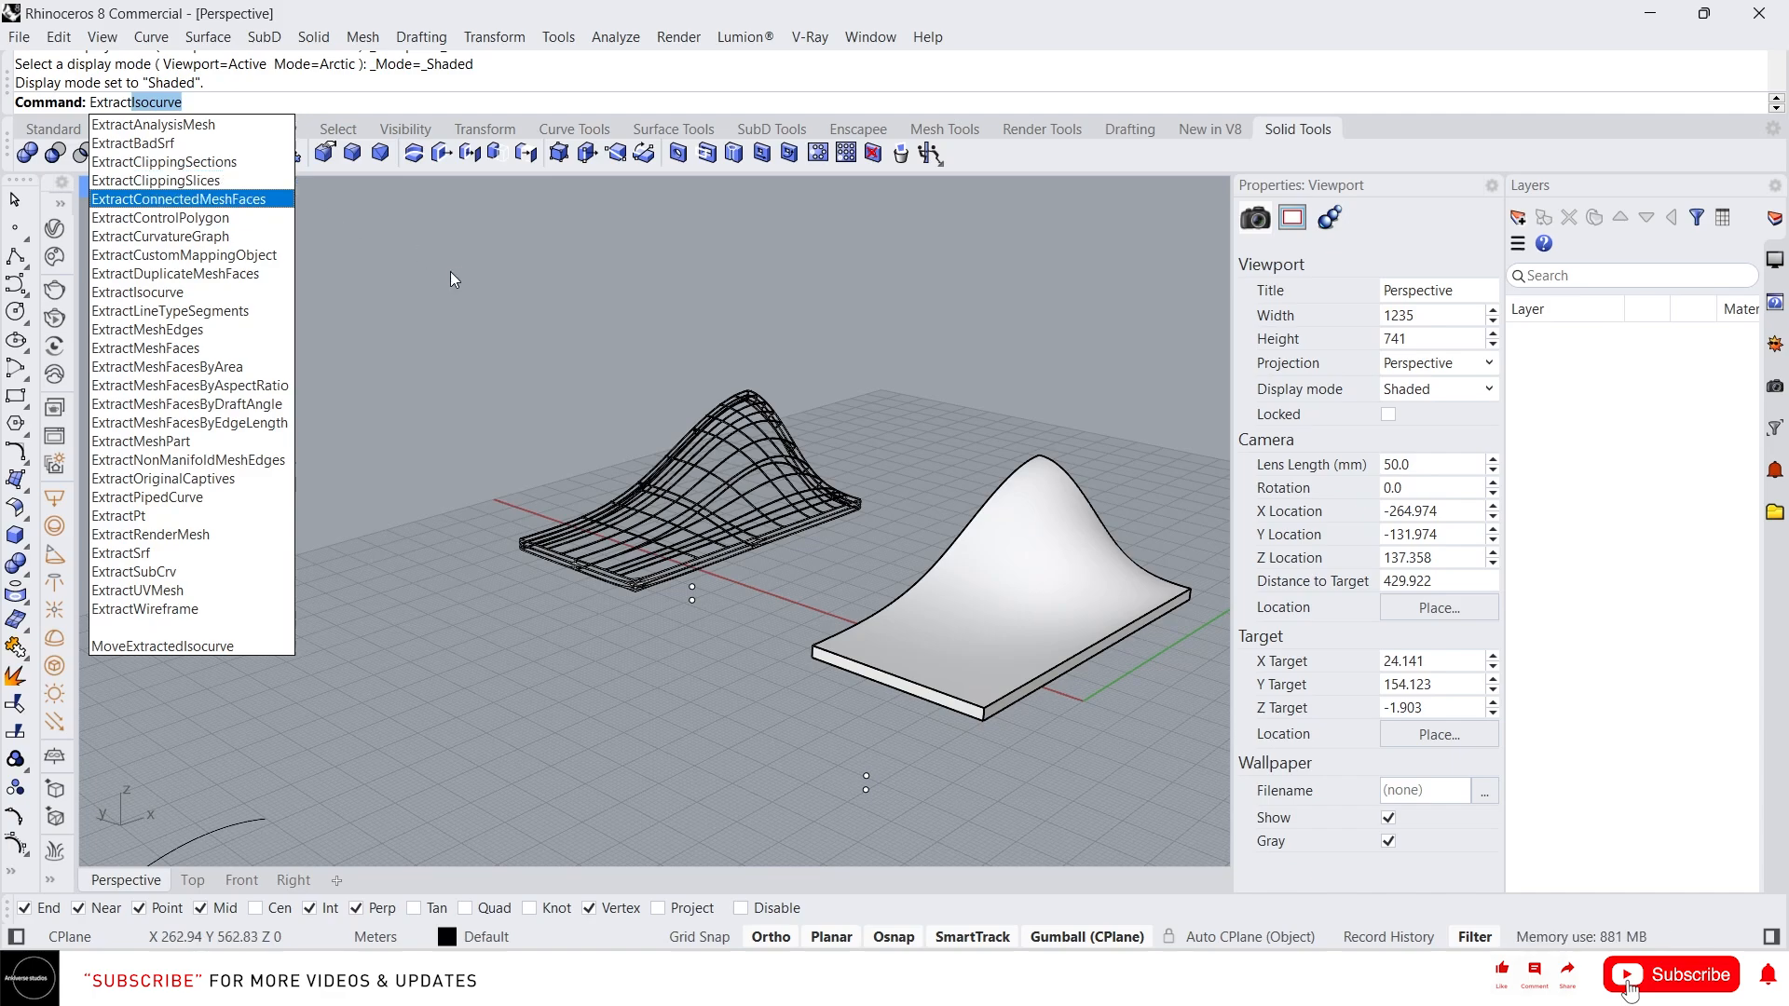
key(Escape)
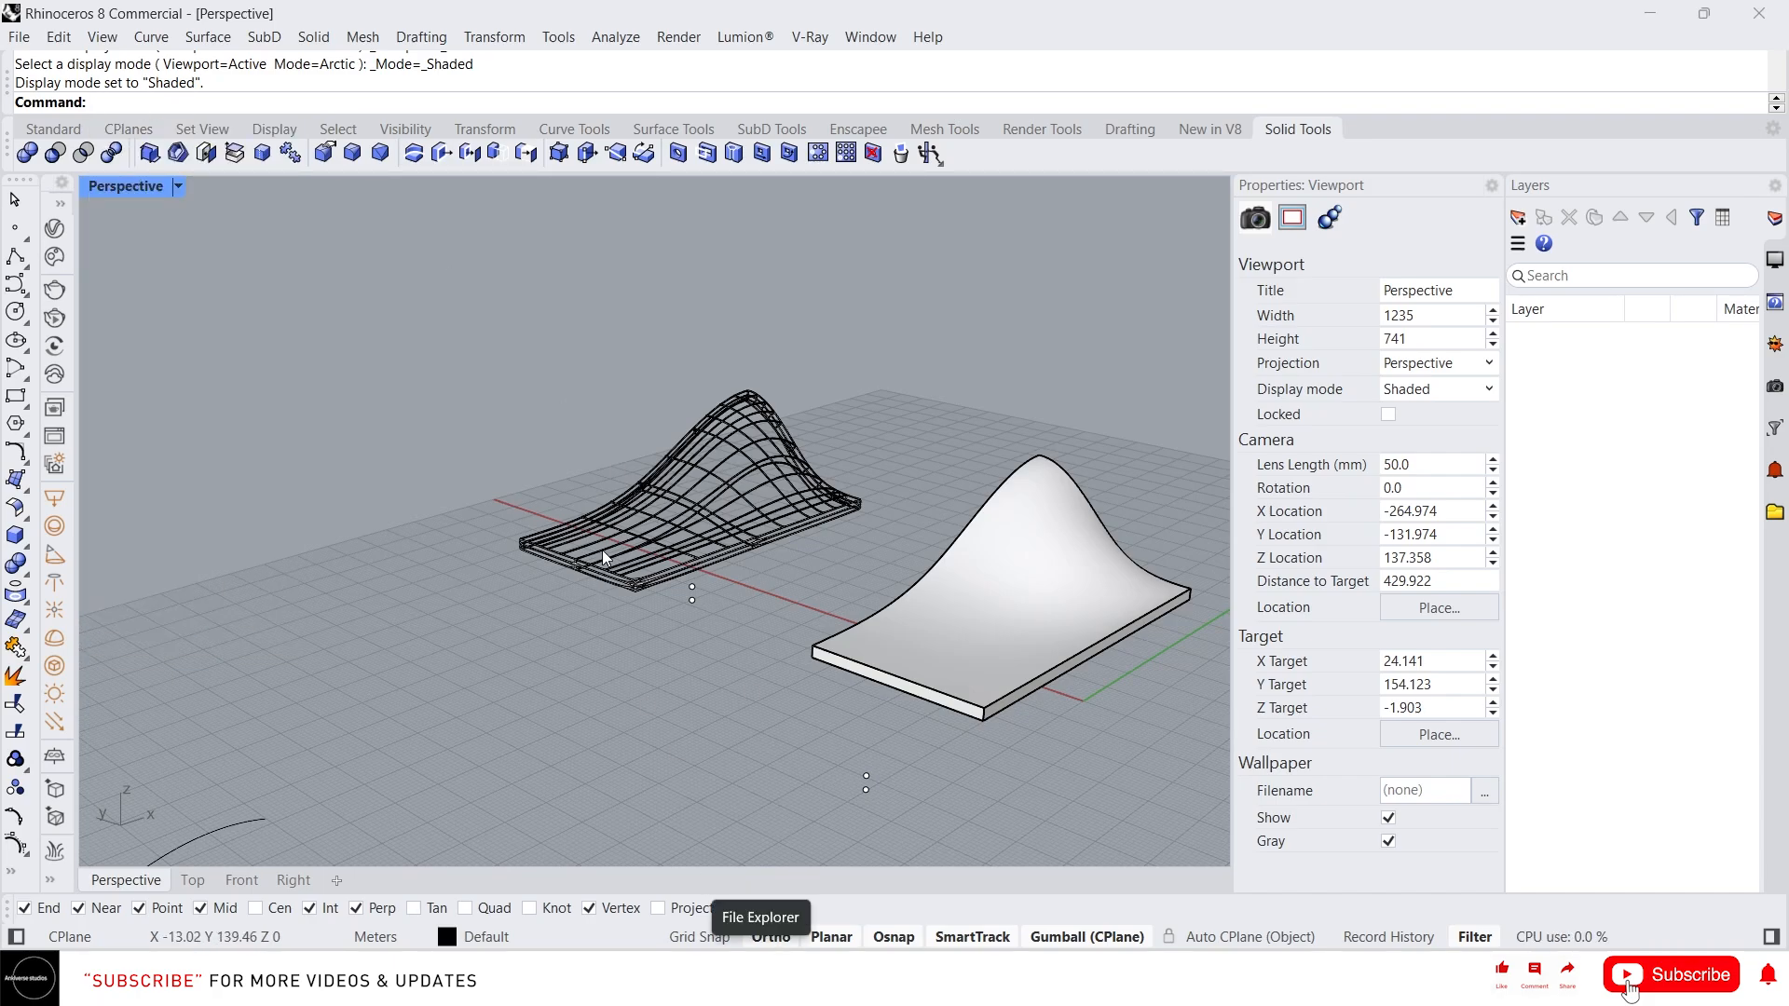
Select every object in the scene and delete them all
scroll(673, 526, down, 8)
right_drag(673, 526, 566, 567)
drag(942, 826, 157, 408)
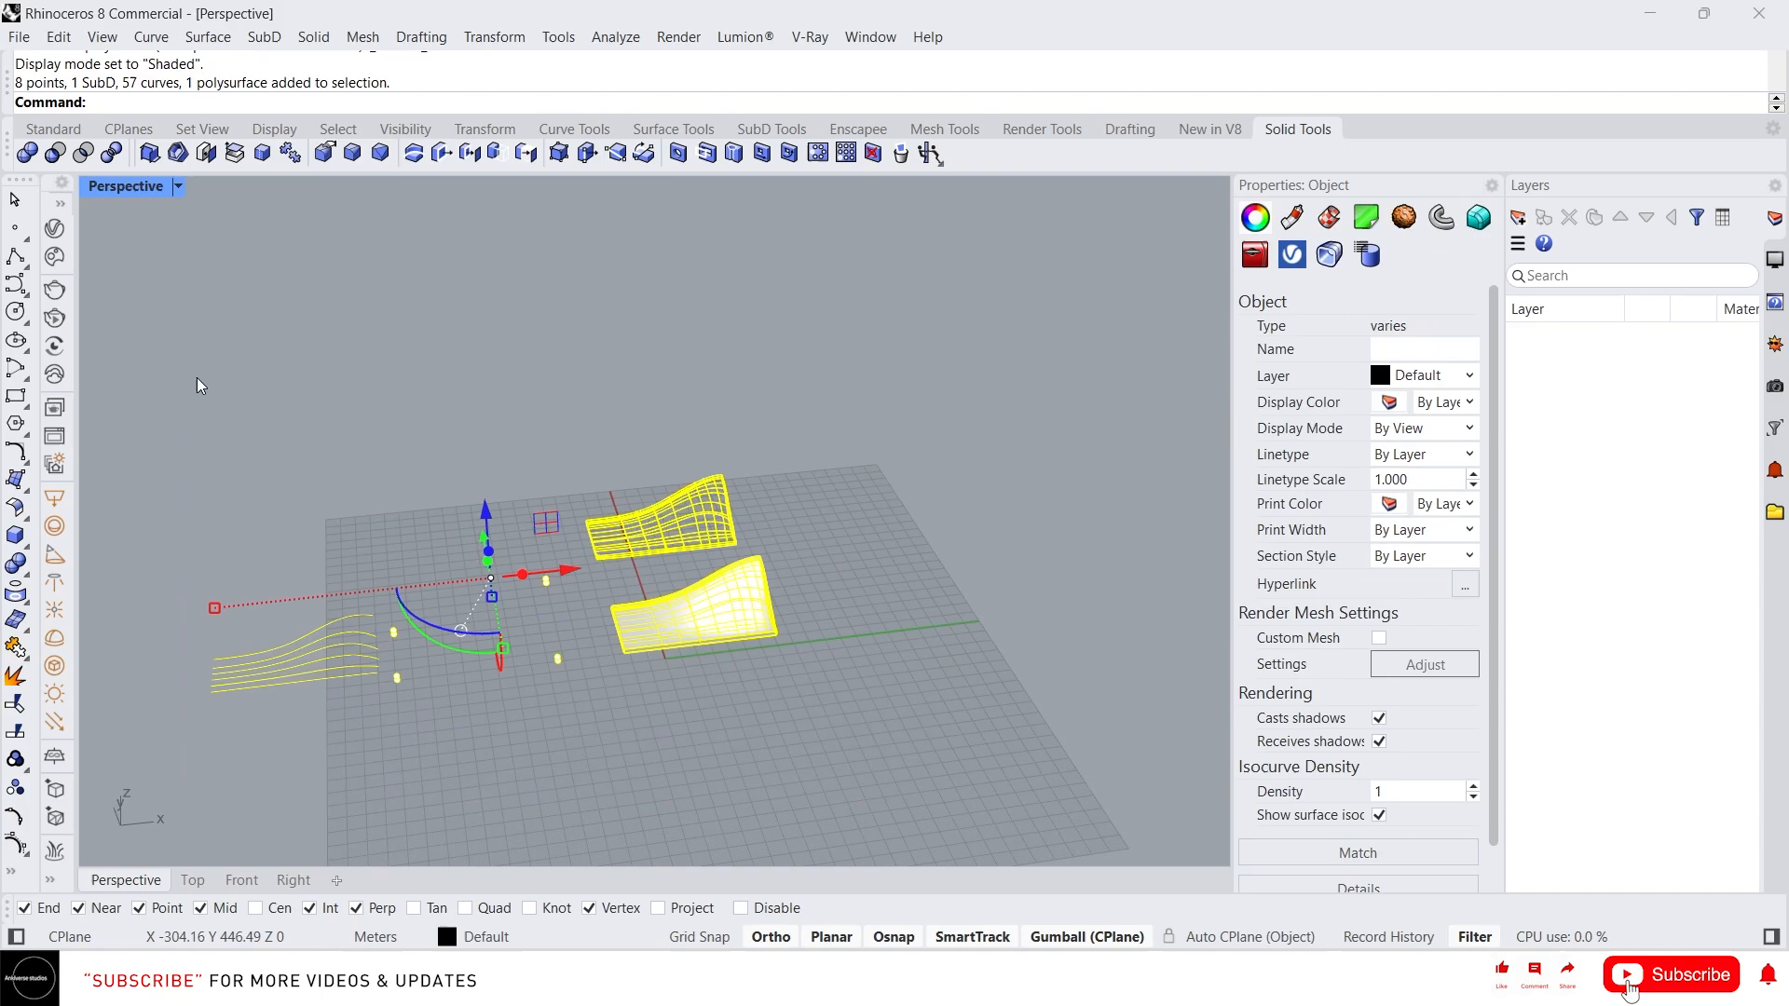
key(Delete)
right_drag(775, 671, 725, 644)
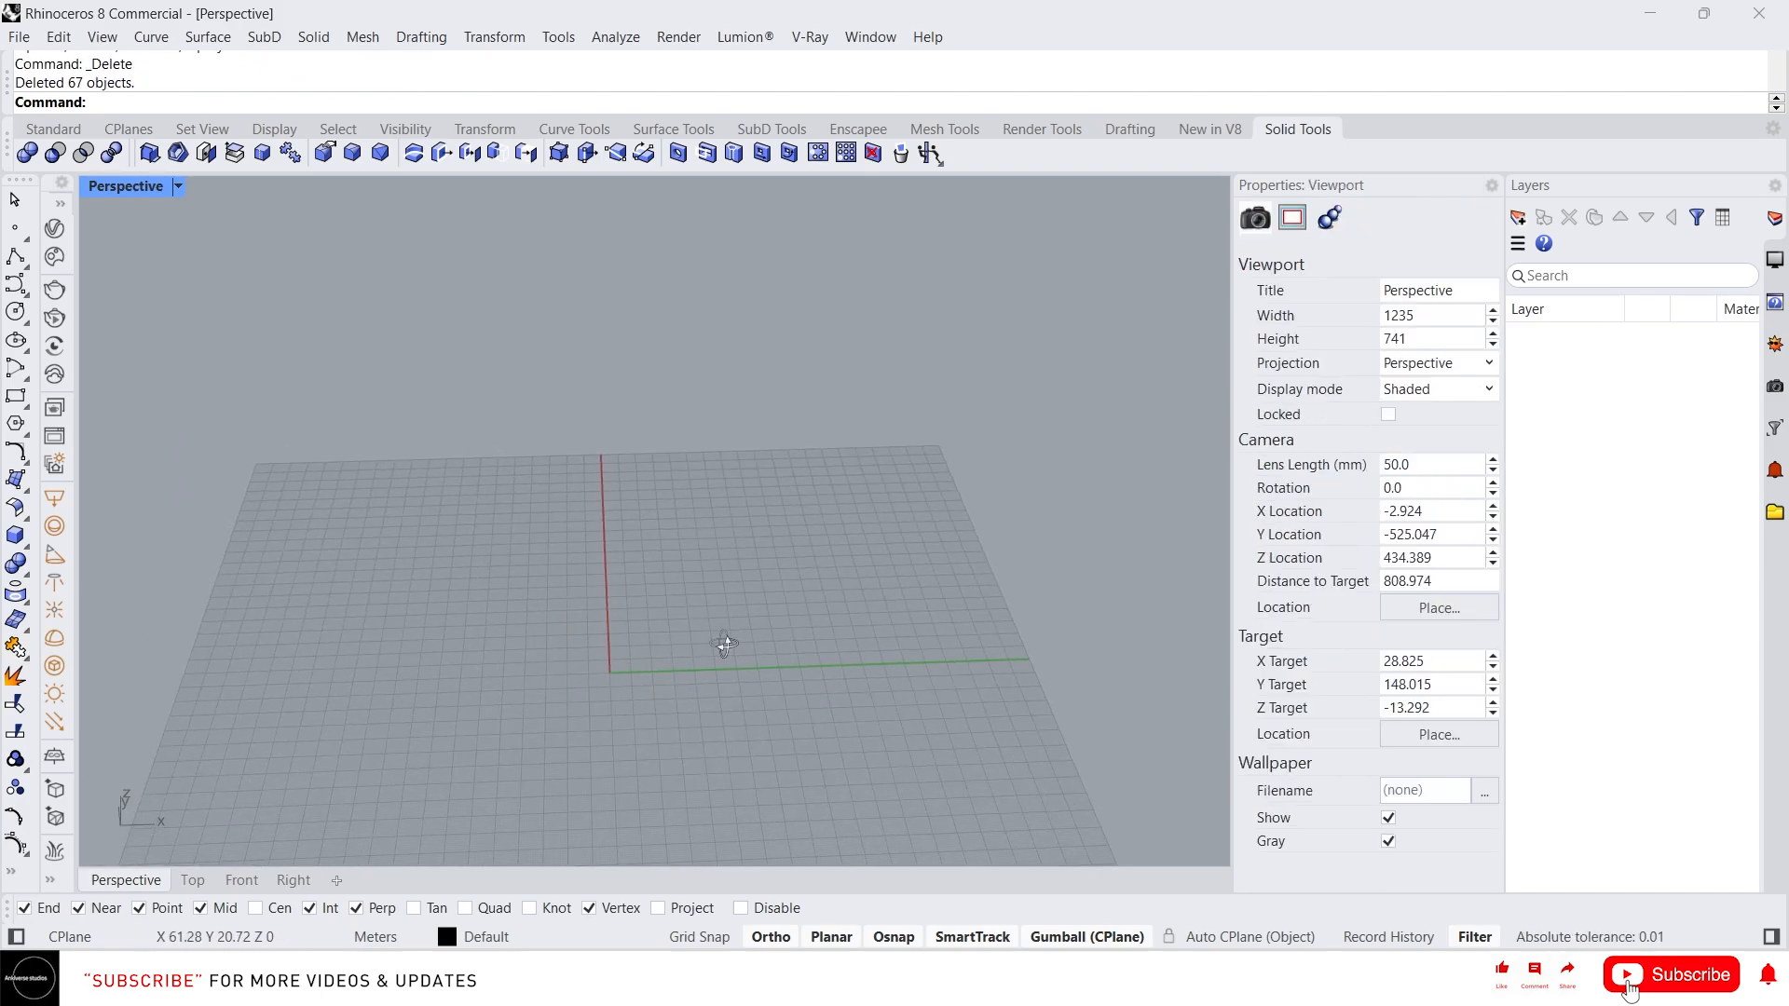
Open the file Door and window openings.3dm in the empty viewport
click(1071, 979)
drag(798, 485, 793, 489)
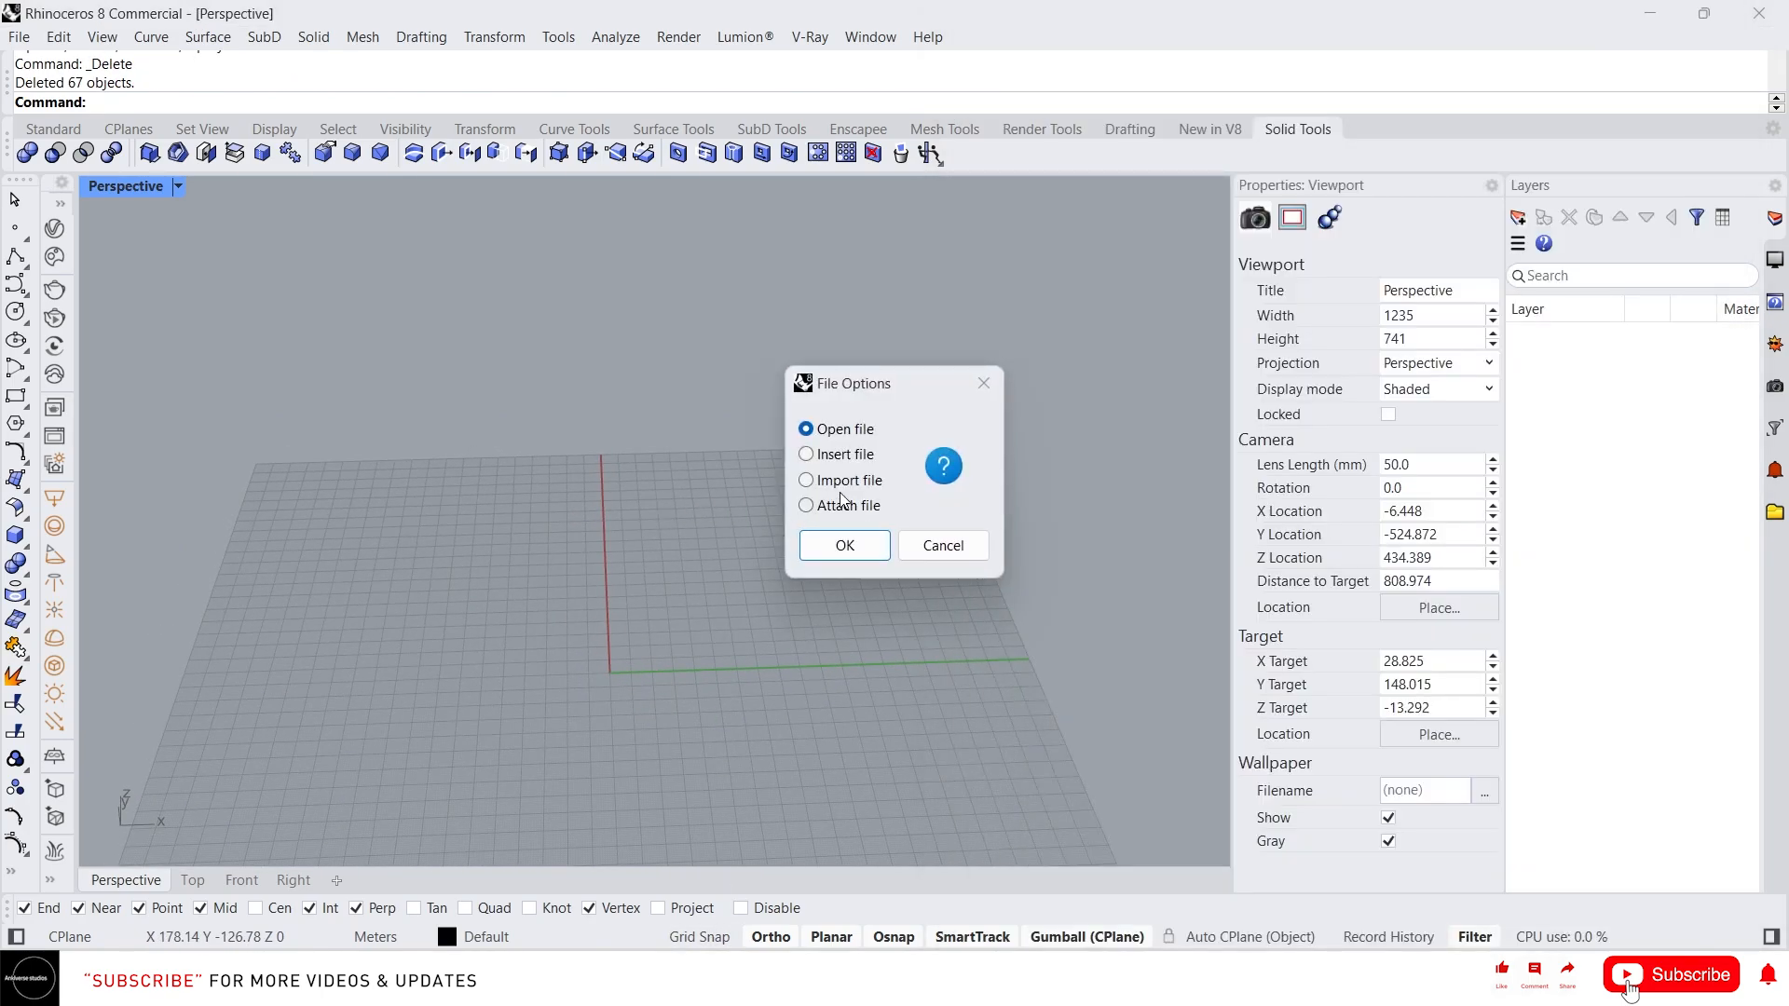
click(828, 548)
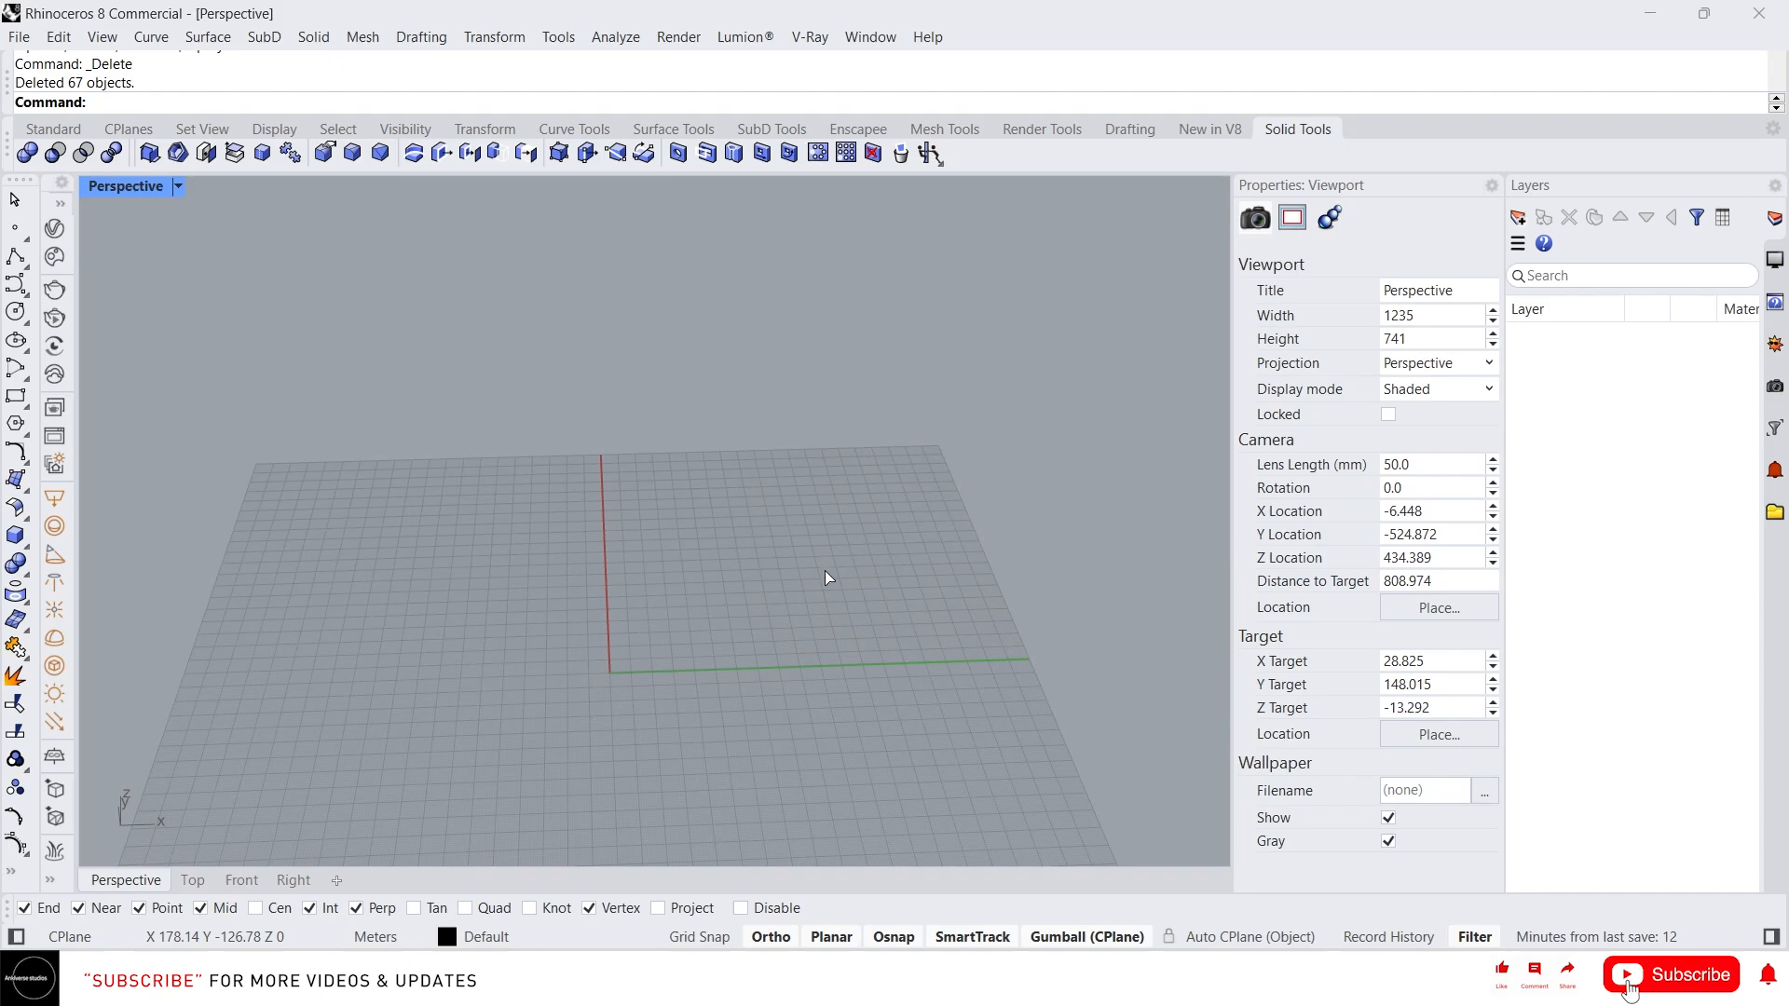
scroll(658, 654, up, 5)
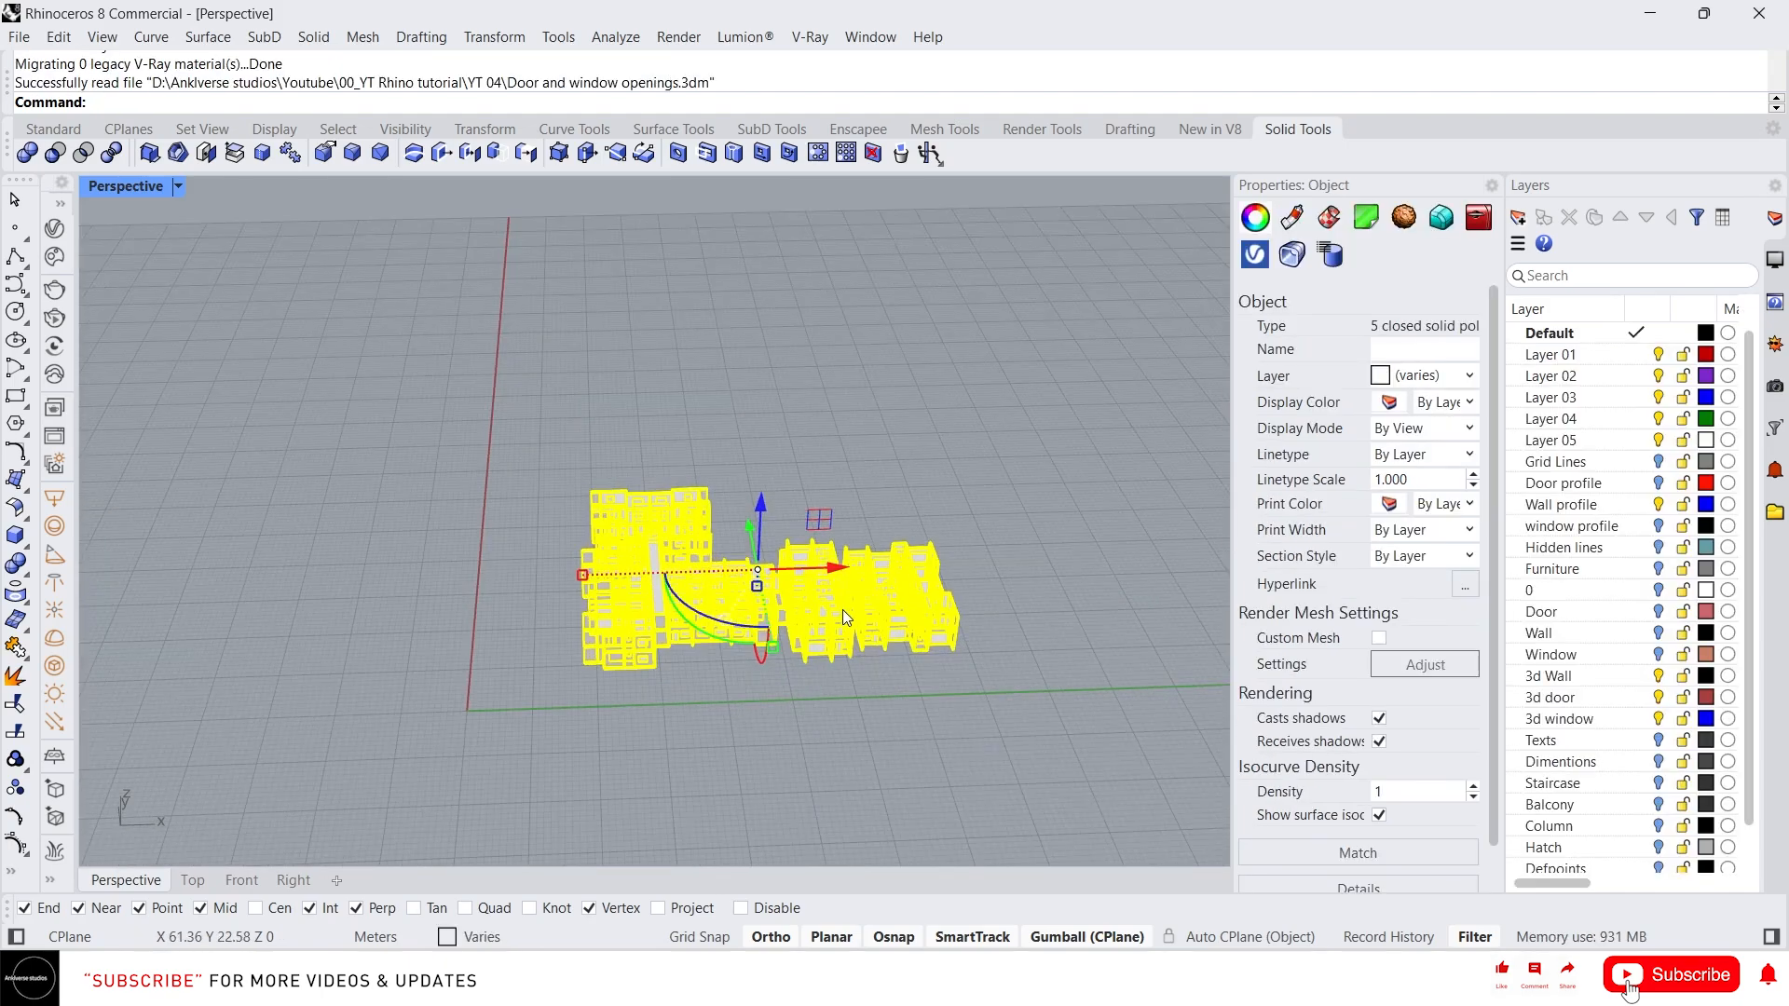
scroll(825, 604, up, 5)
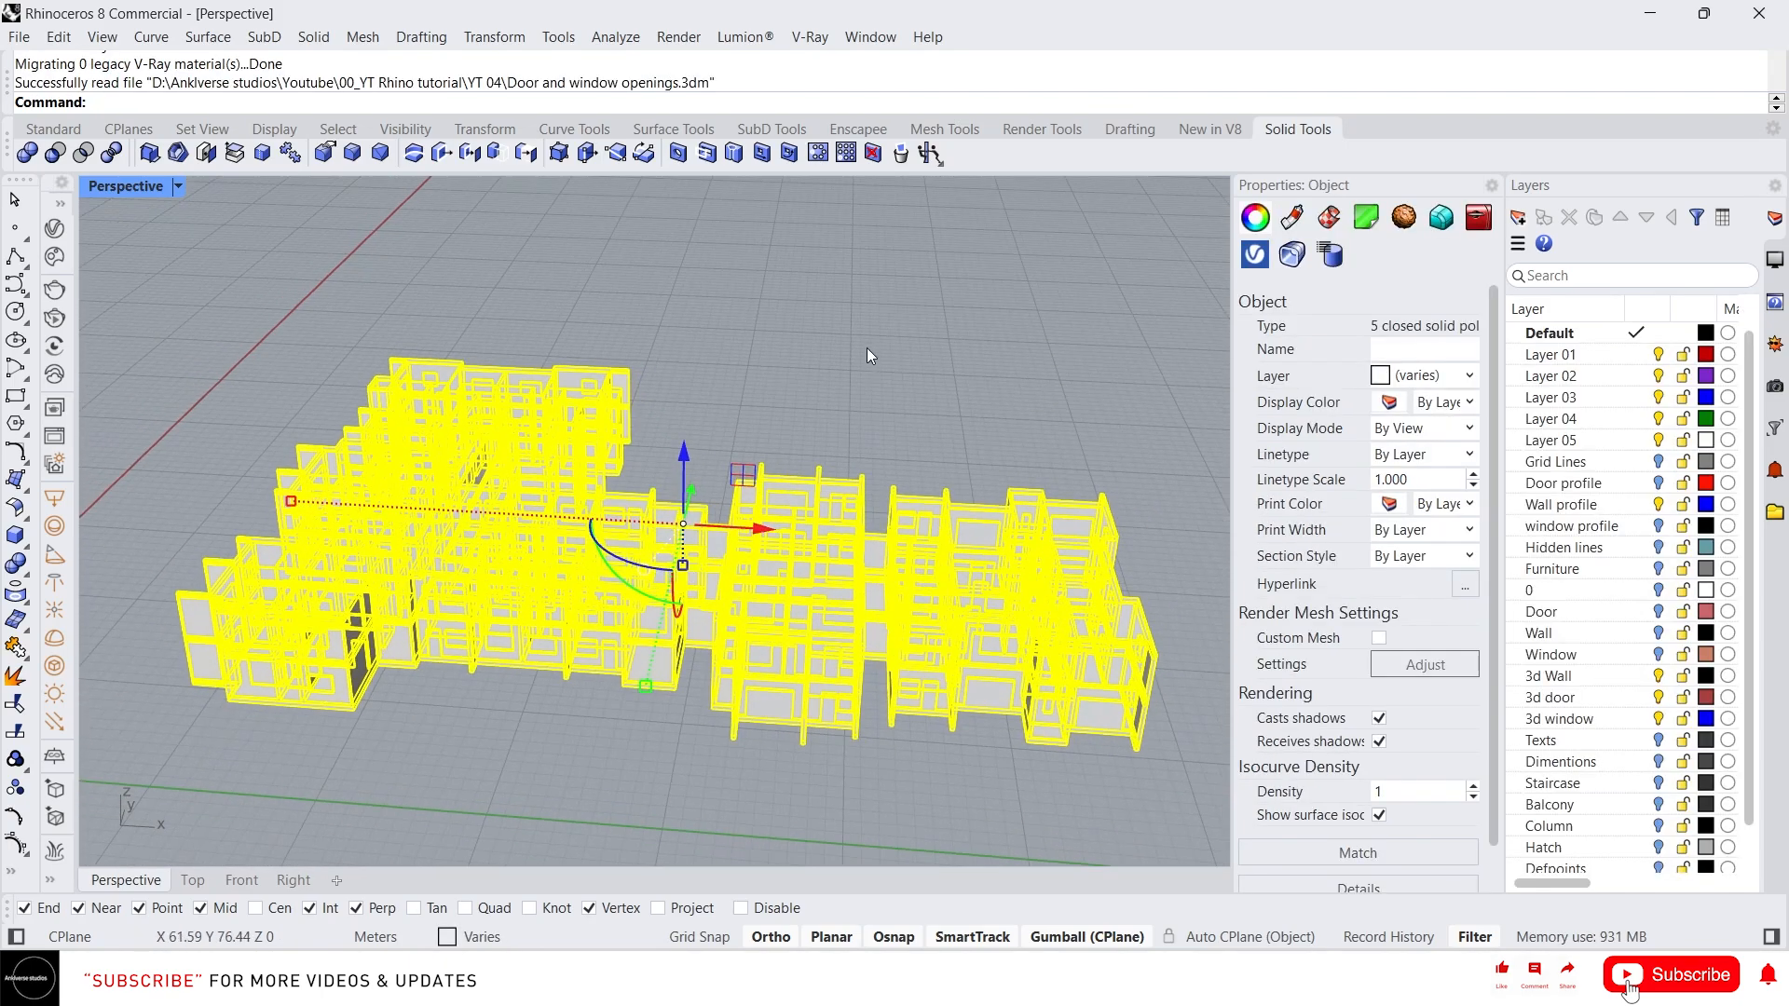
click(865, 356)
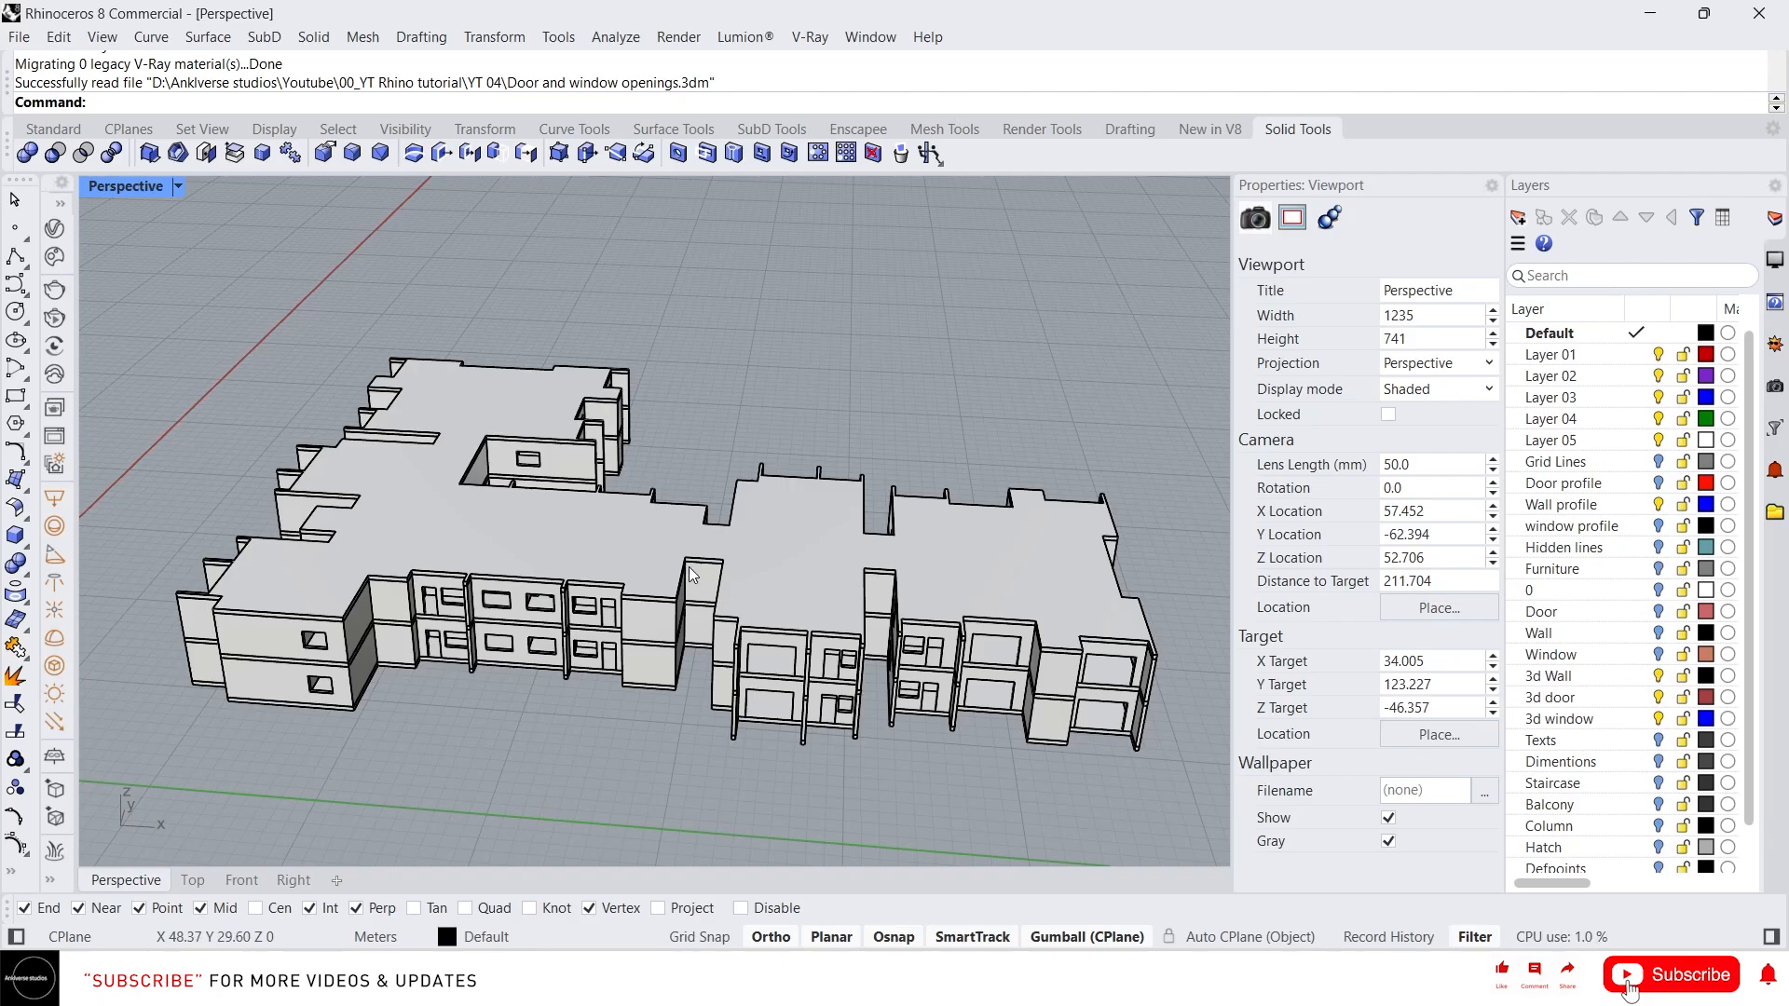
Orbit and zoom around the building model to inspect it
scroll(690, 566, down, 2)
right_drag(706, 568, 674, 574)
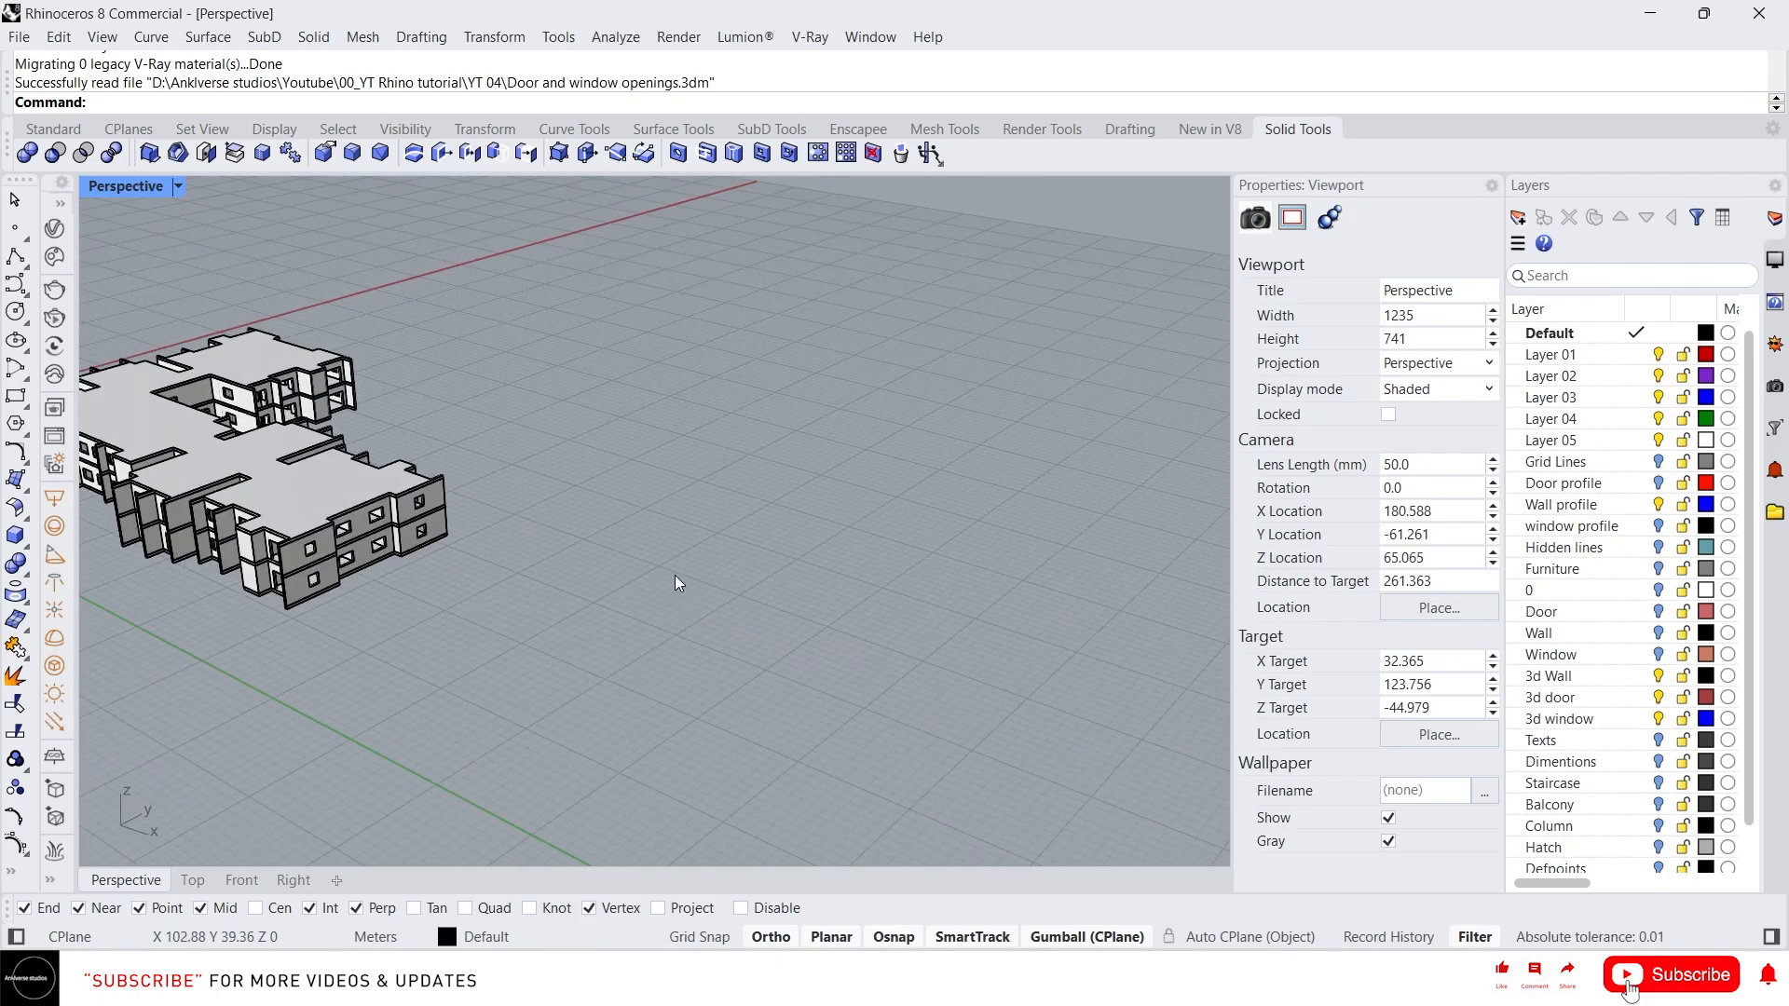
scroll(675, 577, down, 4)
scroll(412, 526, up, 6)
click(416, 526)
right_drag(416, 526, 485, 548)
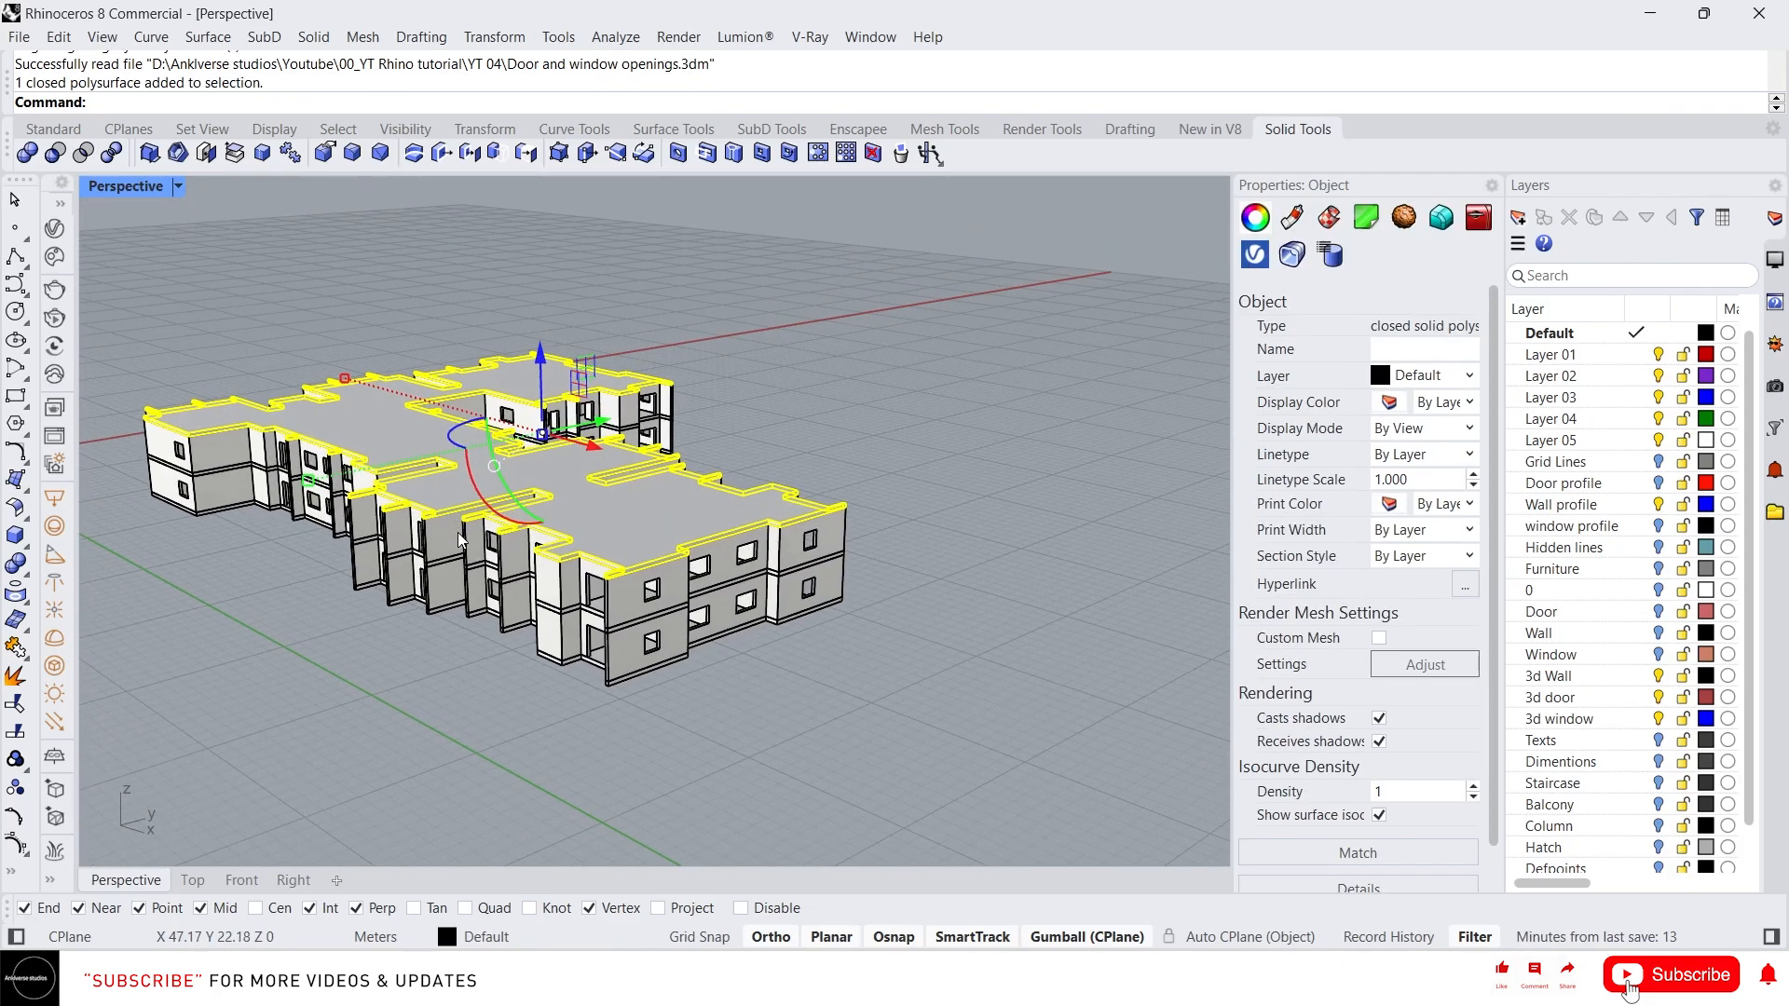
scroll(491, 550, up, 2)
right_drag(767, 592, 930, 611)
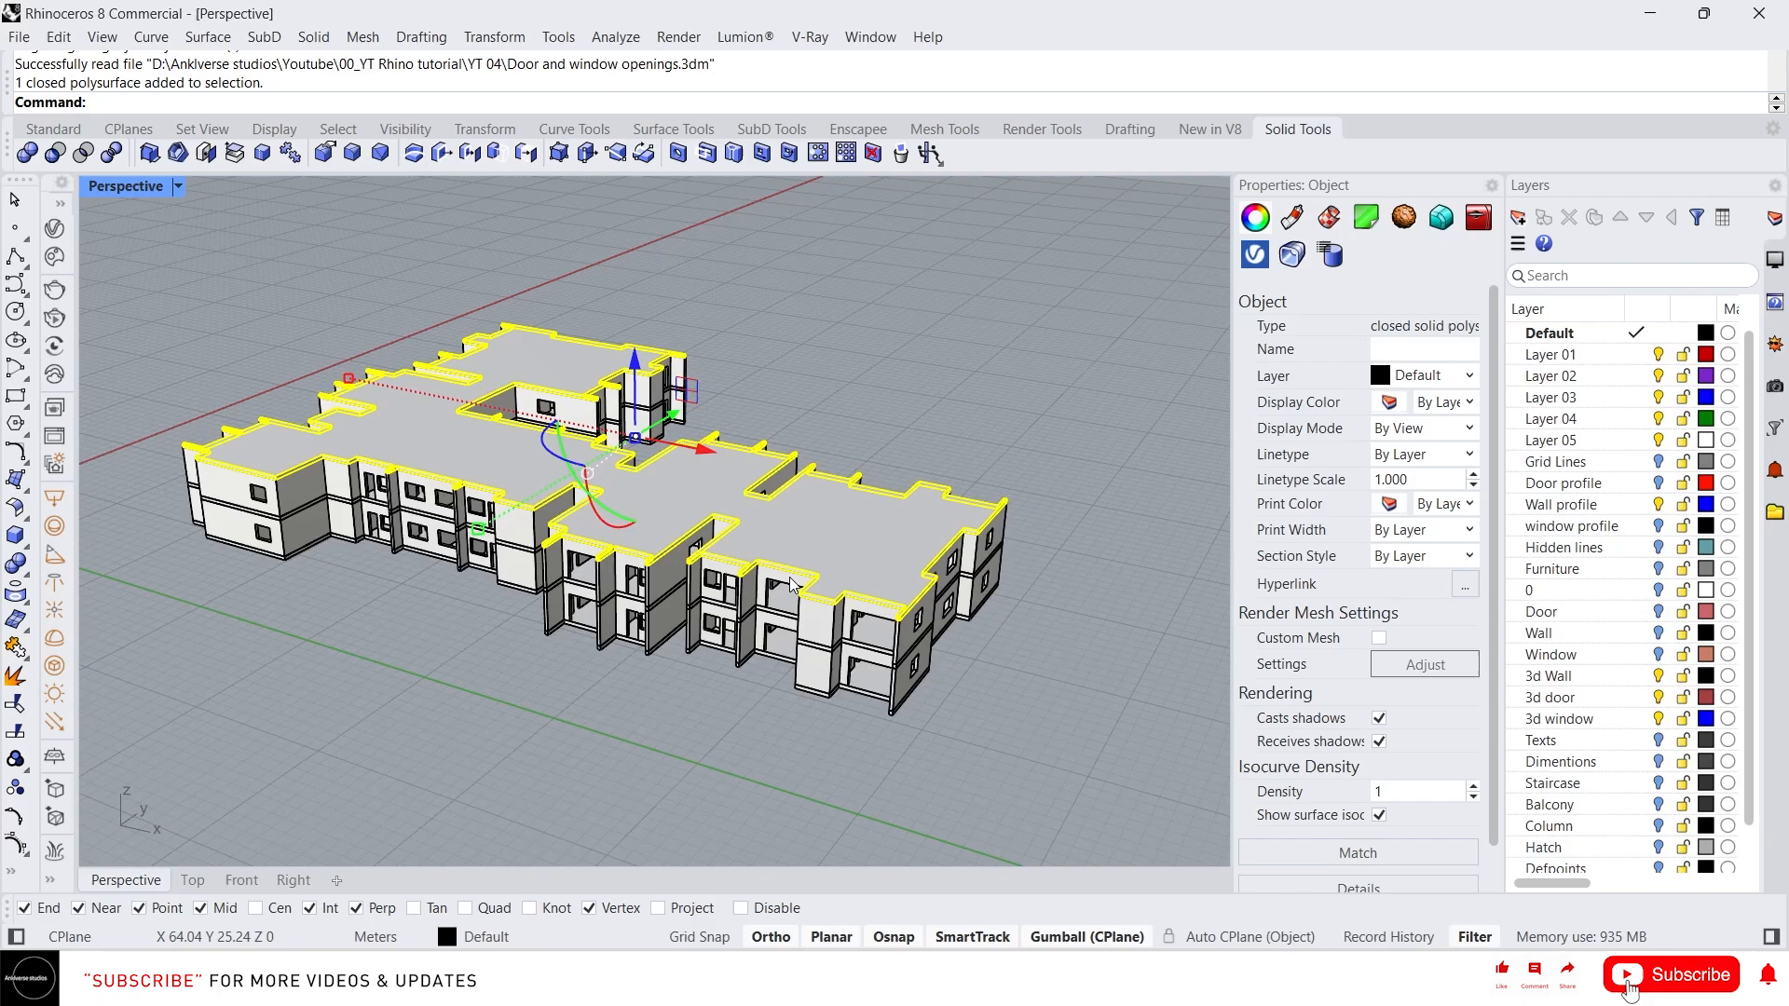
key(Escape)
scroll(652, 596, down, 5)
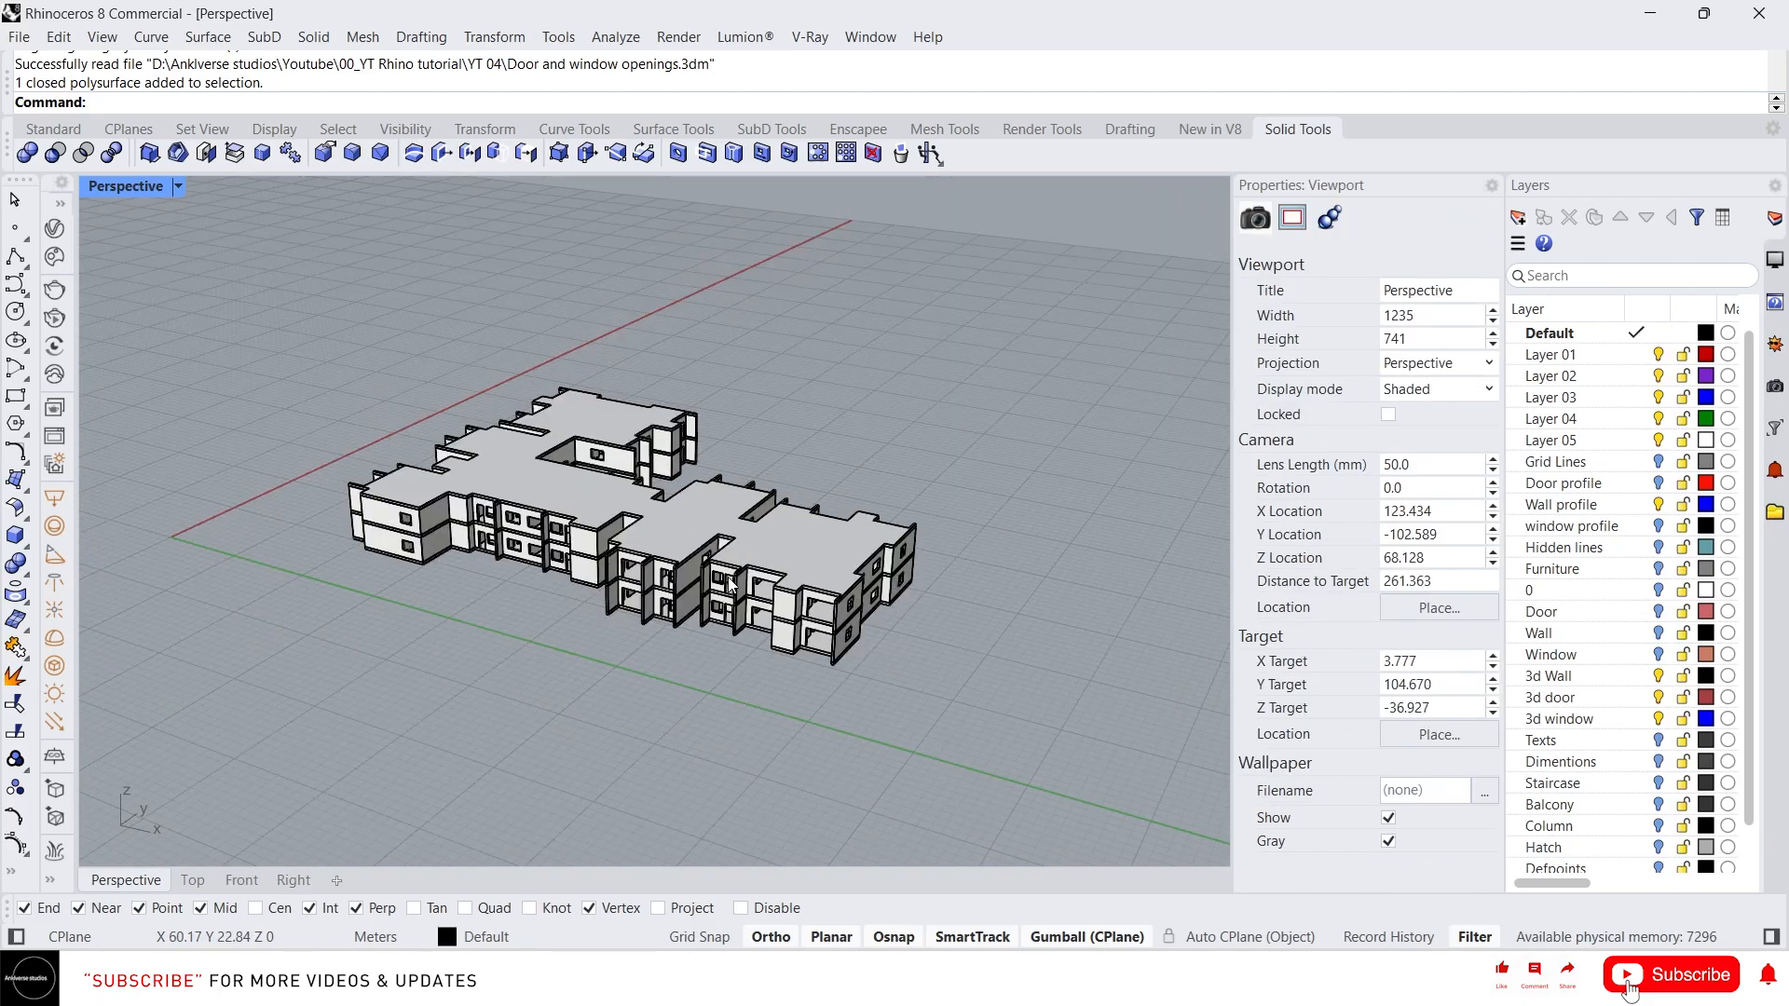
text(Clip)
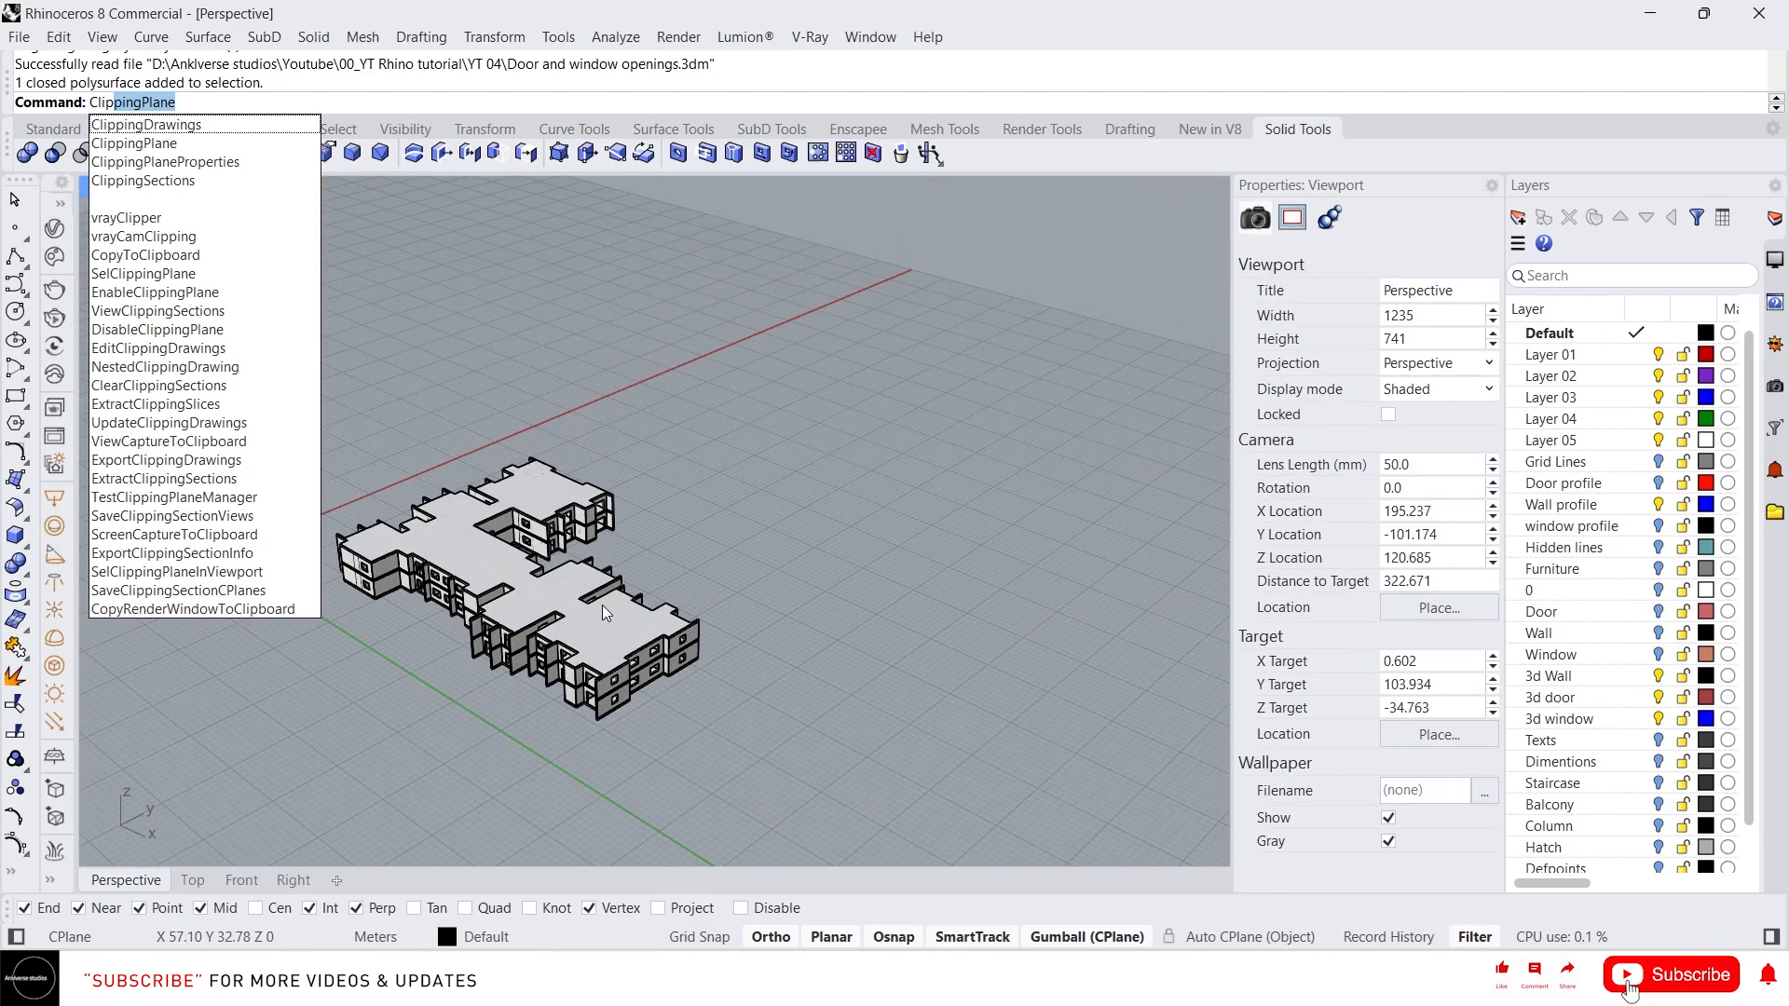
key(BackSpace)
key(BackSpace)
key(BackSpace)
key(BackSpace)
text(ExtractIsocurve)
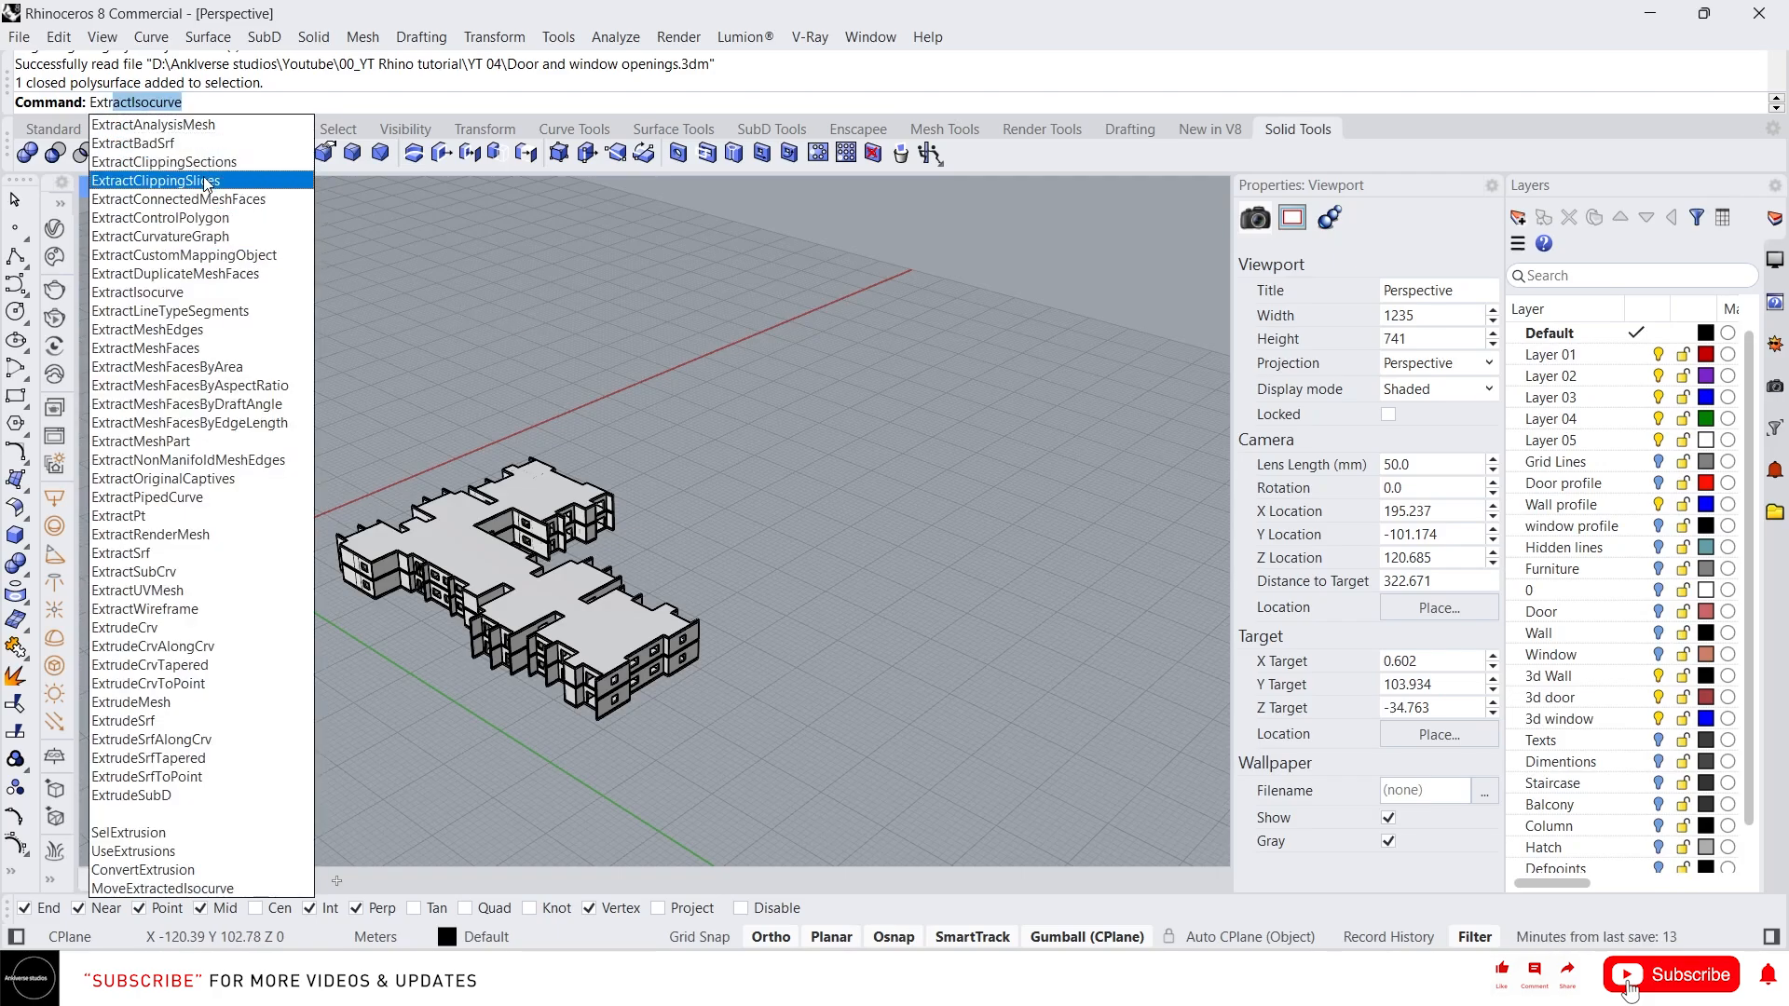
key(Escape)
Create a vertical clipping plane with ClippingPlane beside the building's left end
text(C)
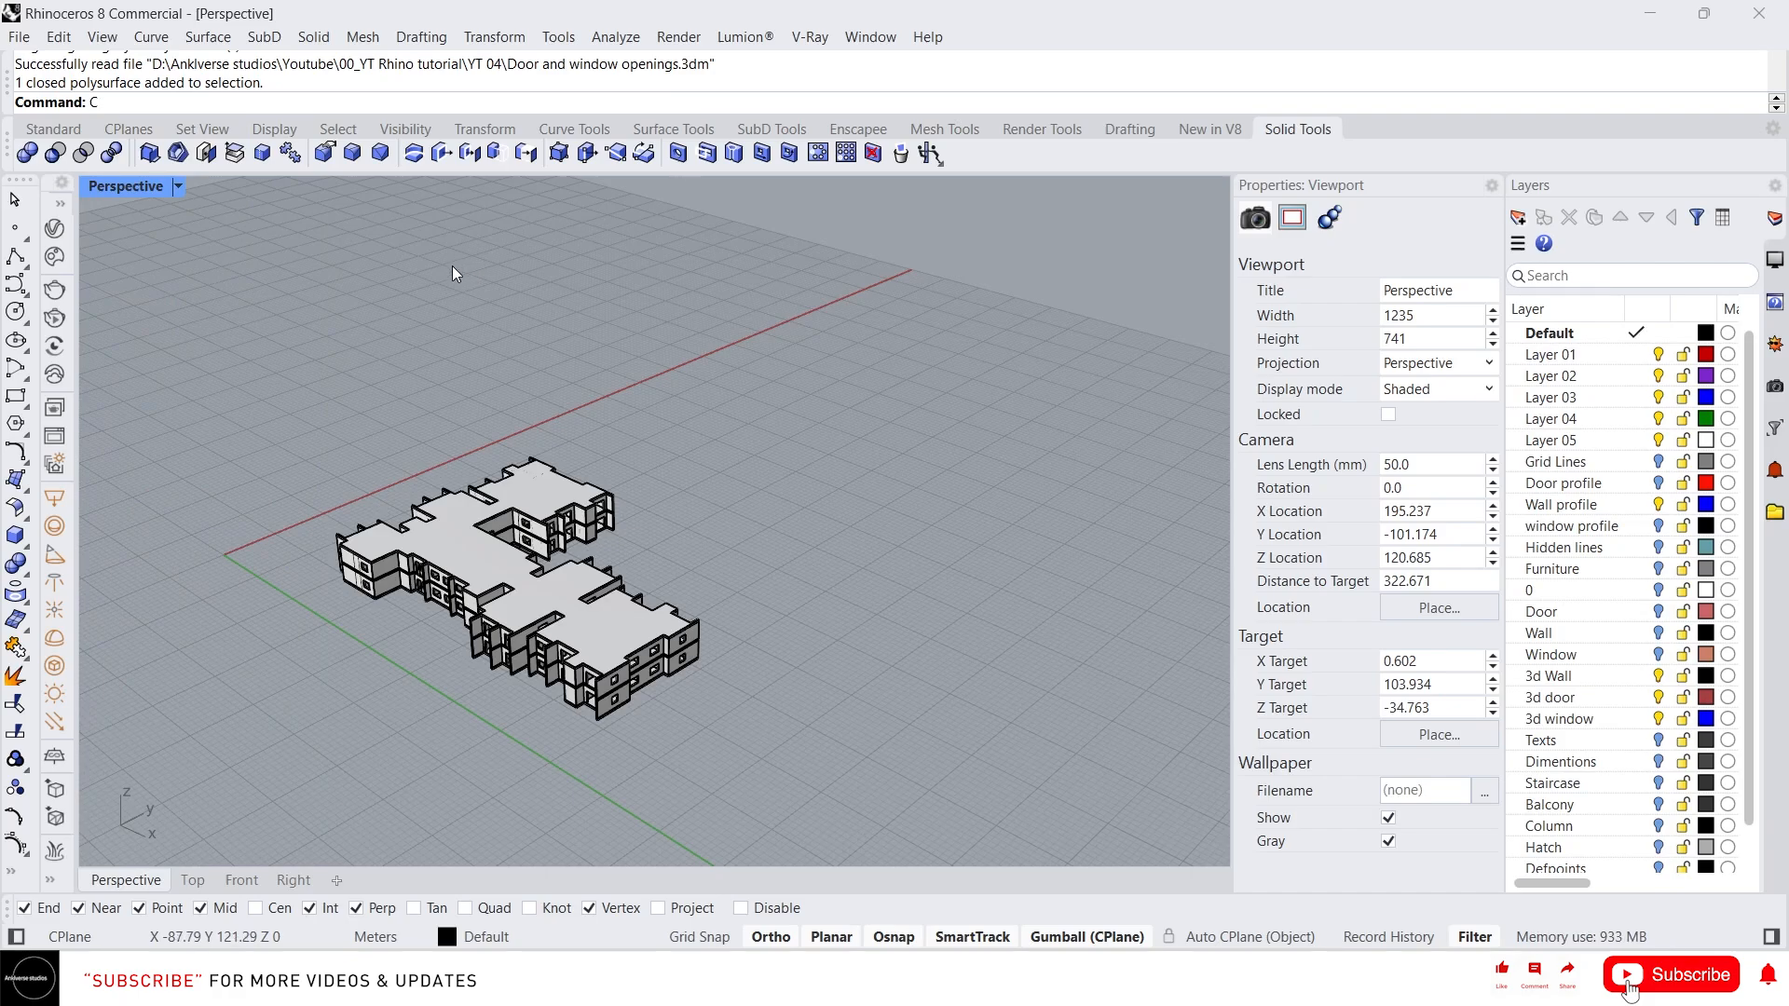
text(lippingPlane)
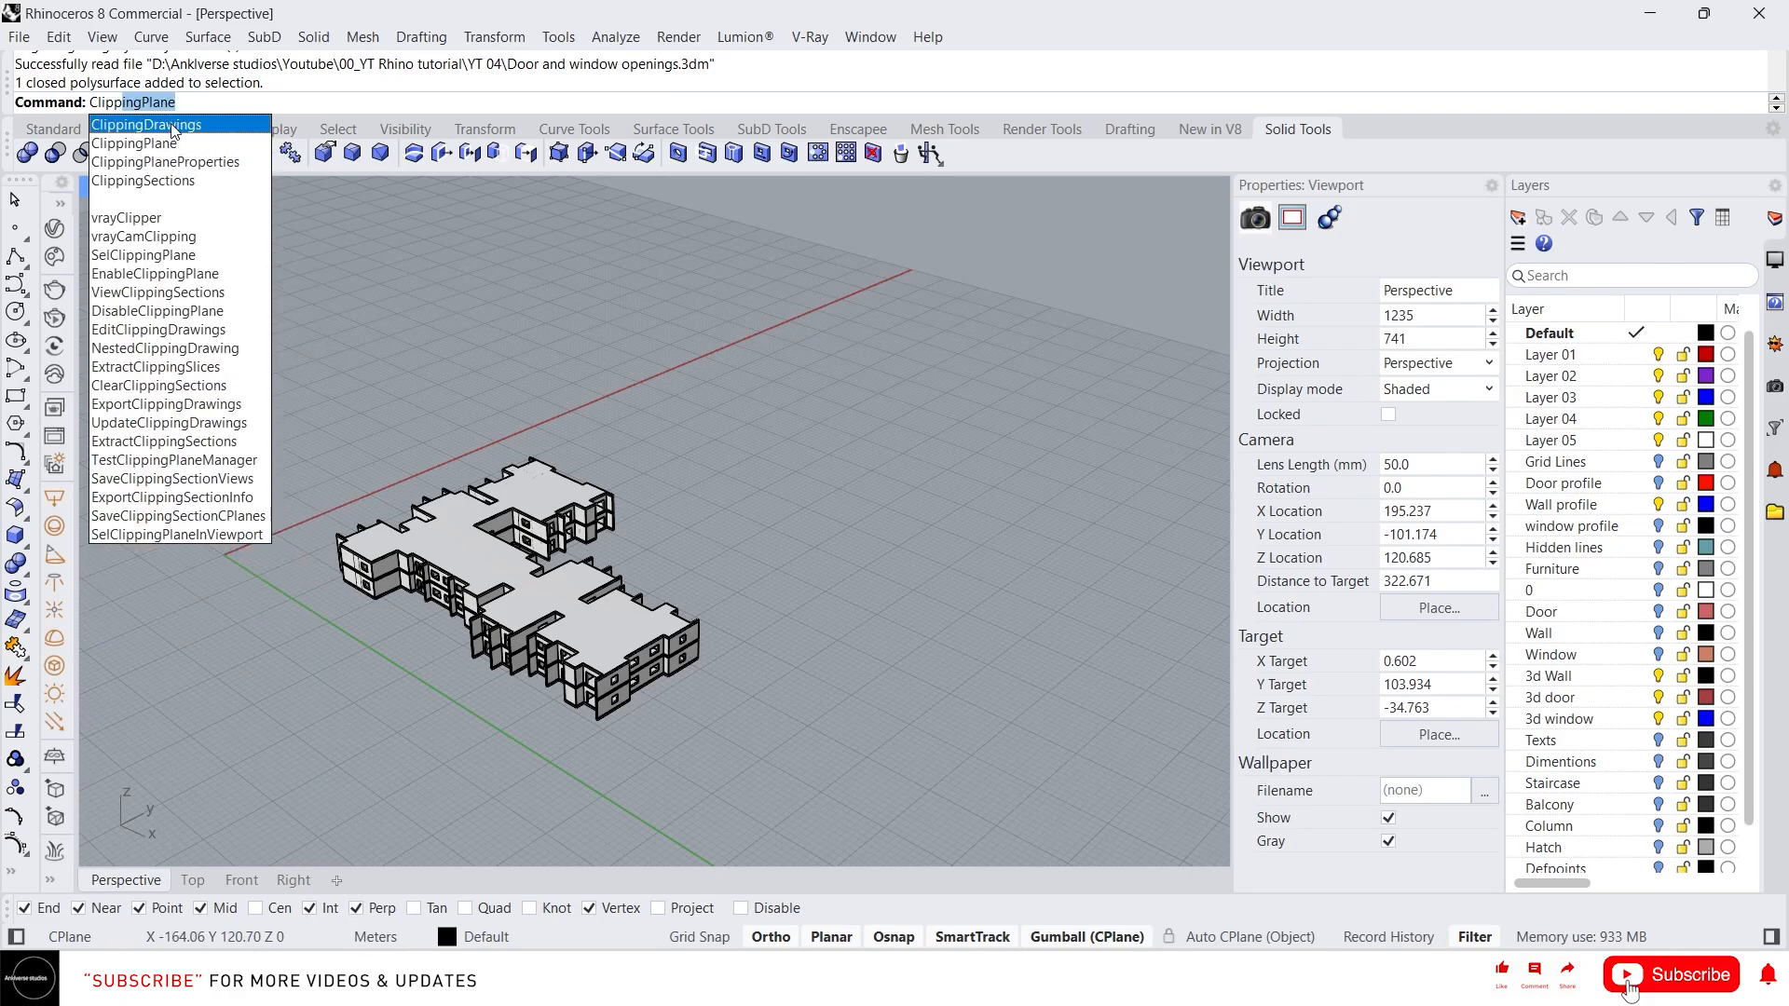
key(Return)
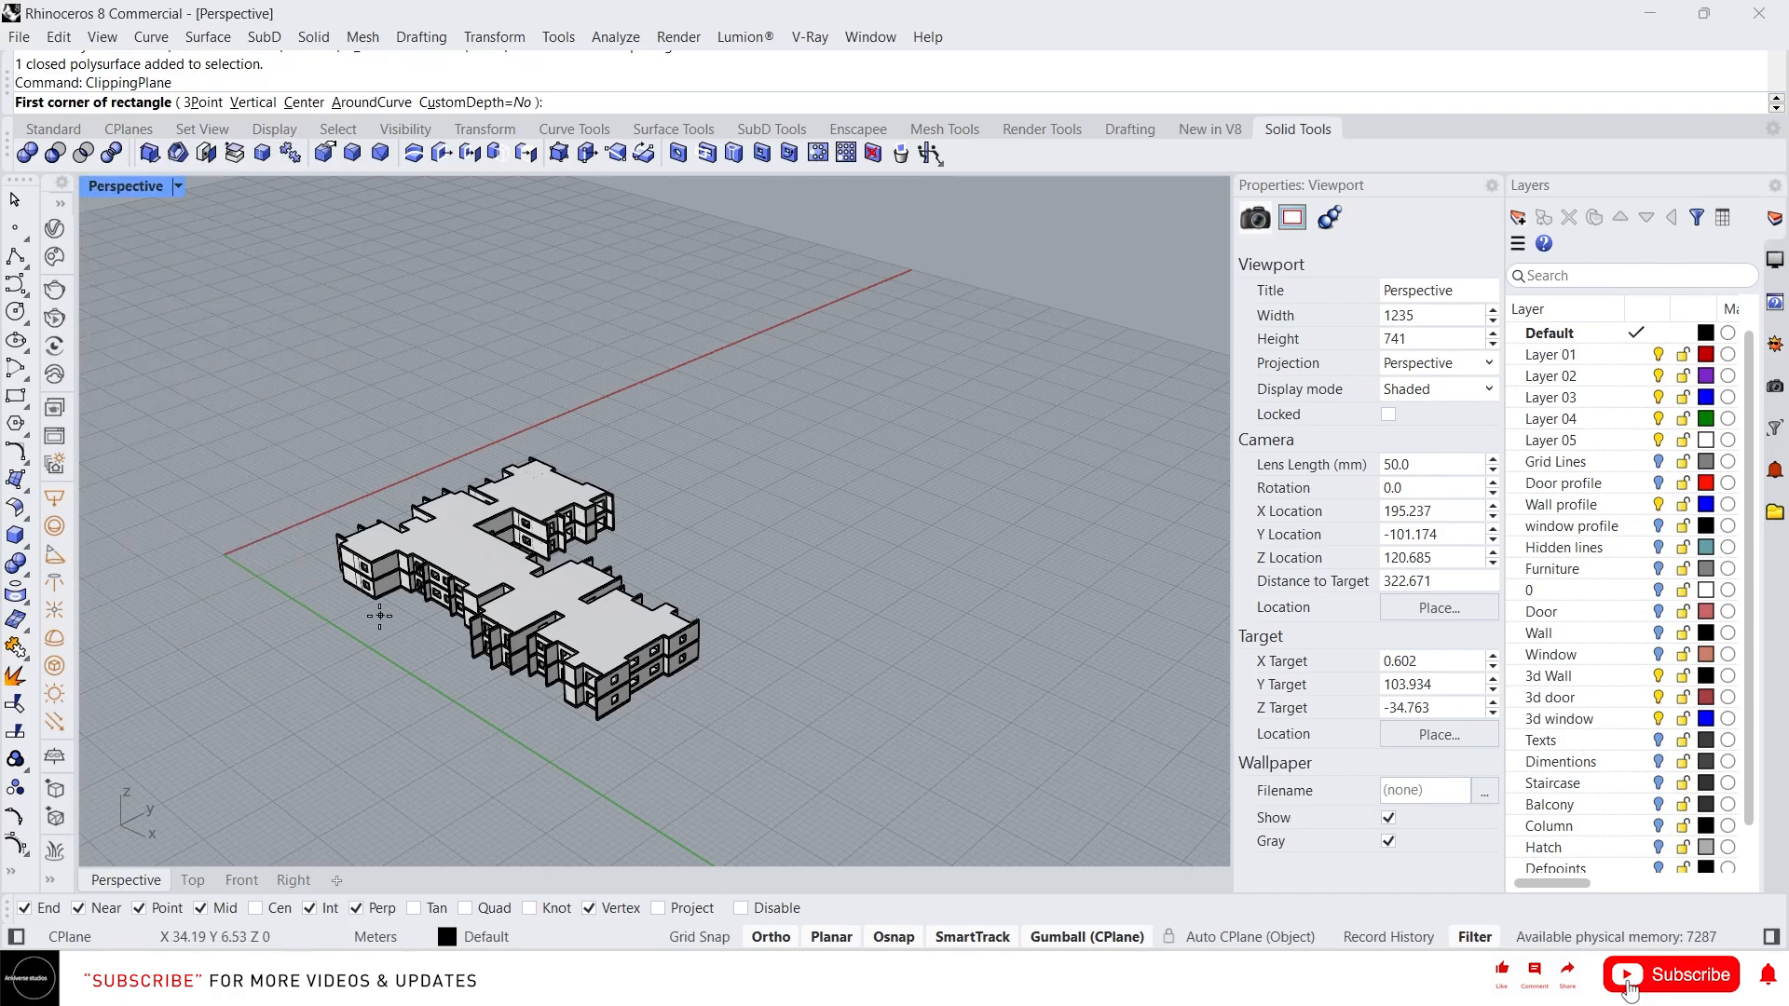
click(253, 102)
click(206, 583)
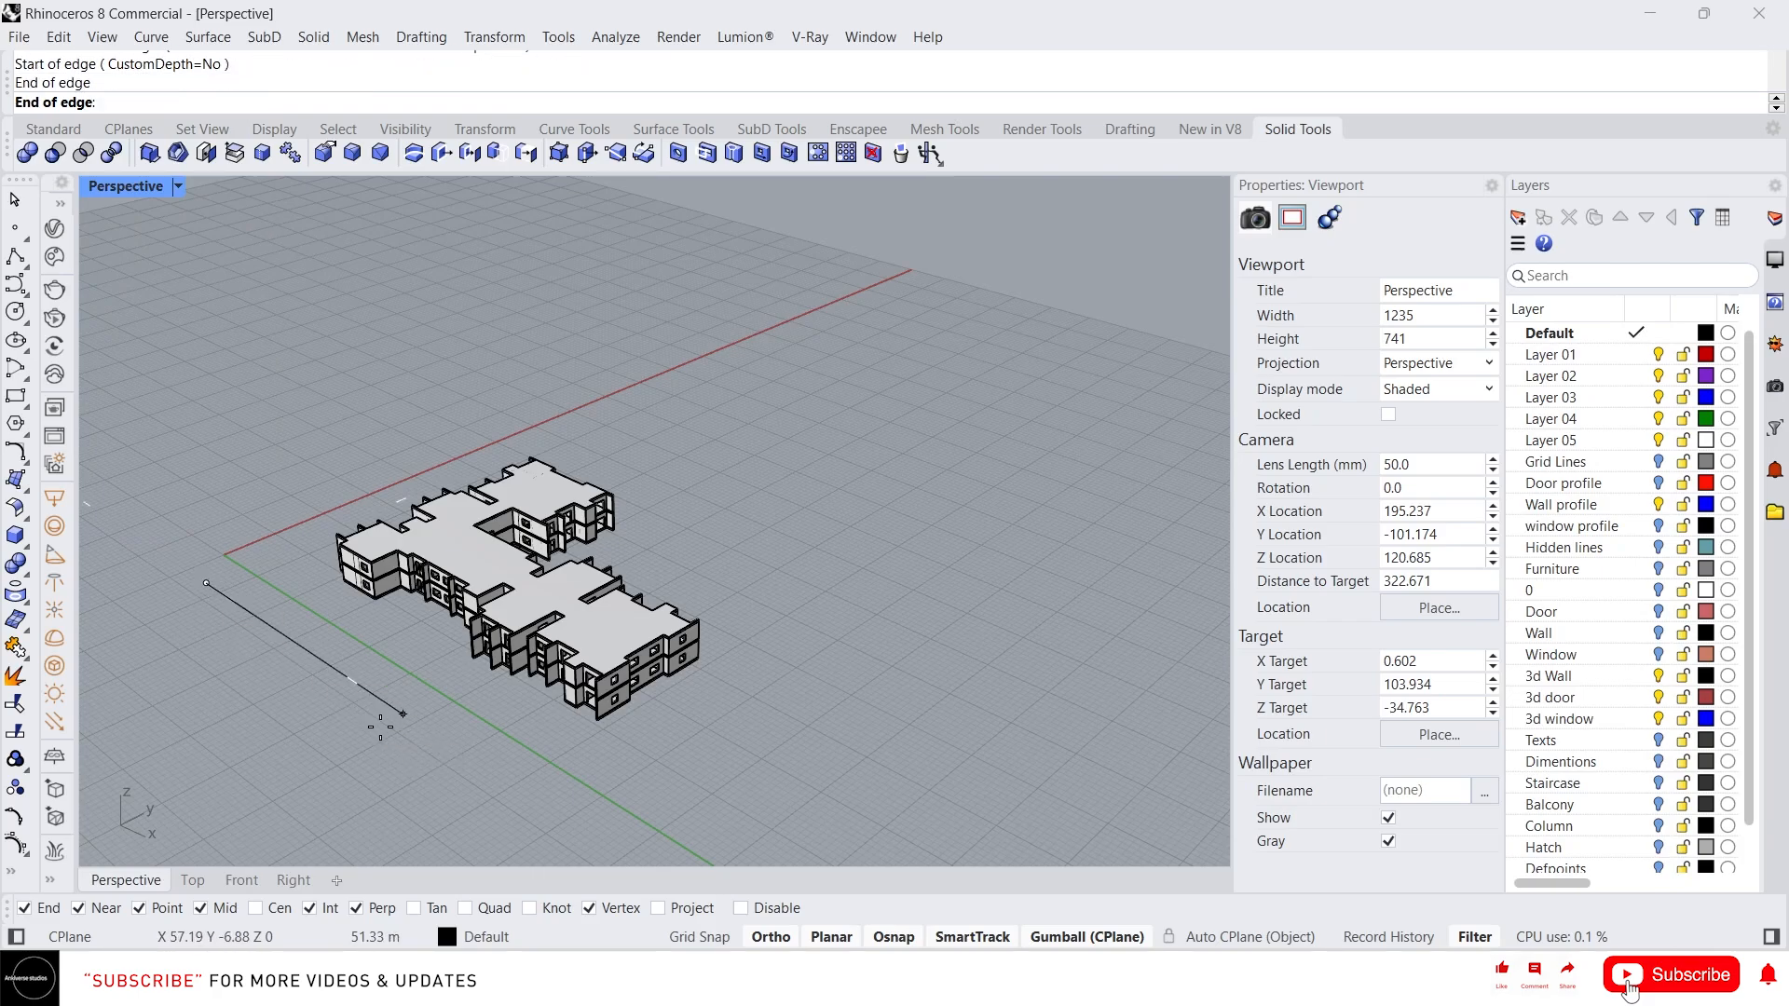
click(380, 727)
click(402, 667)
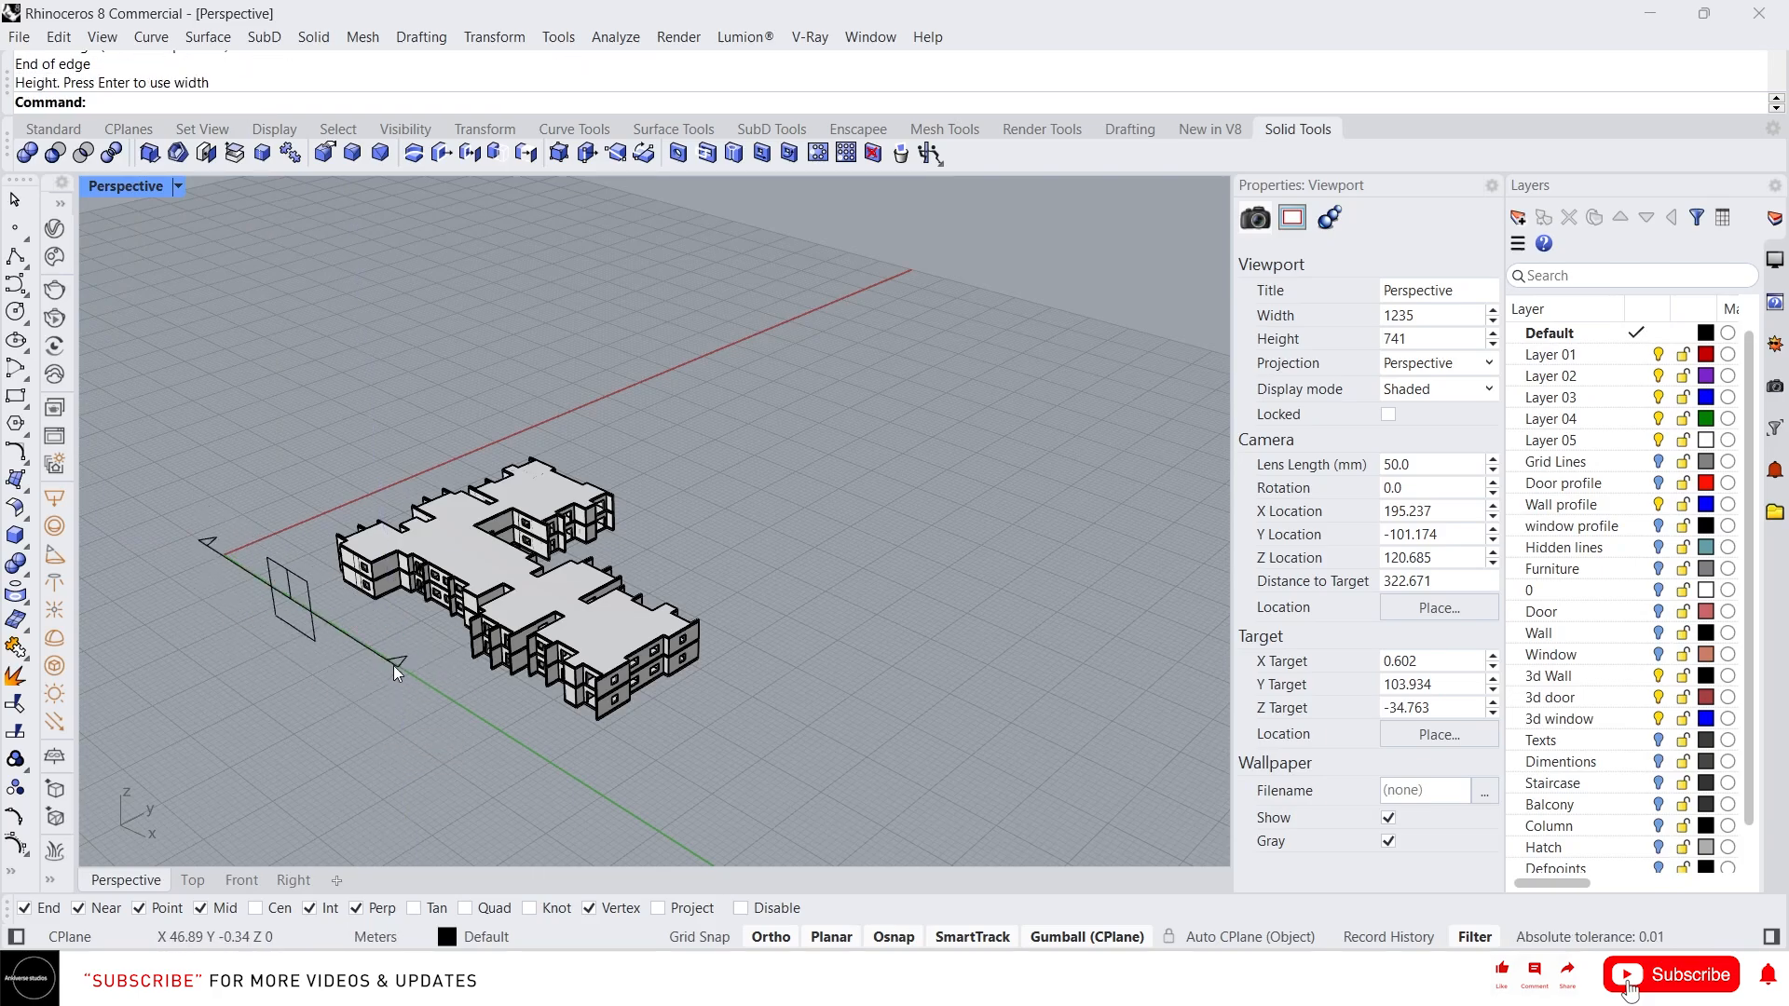
click(395, 666)
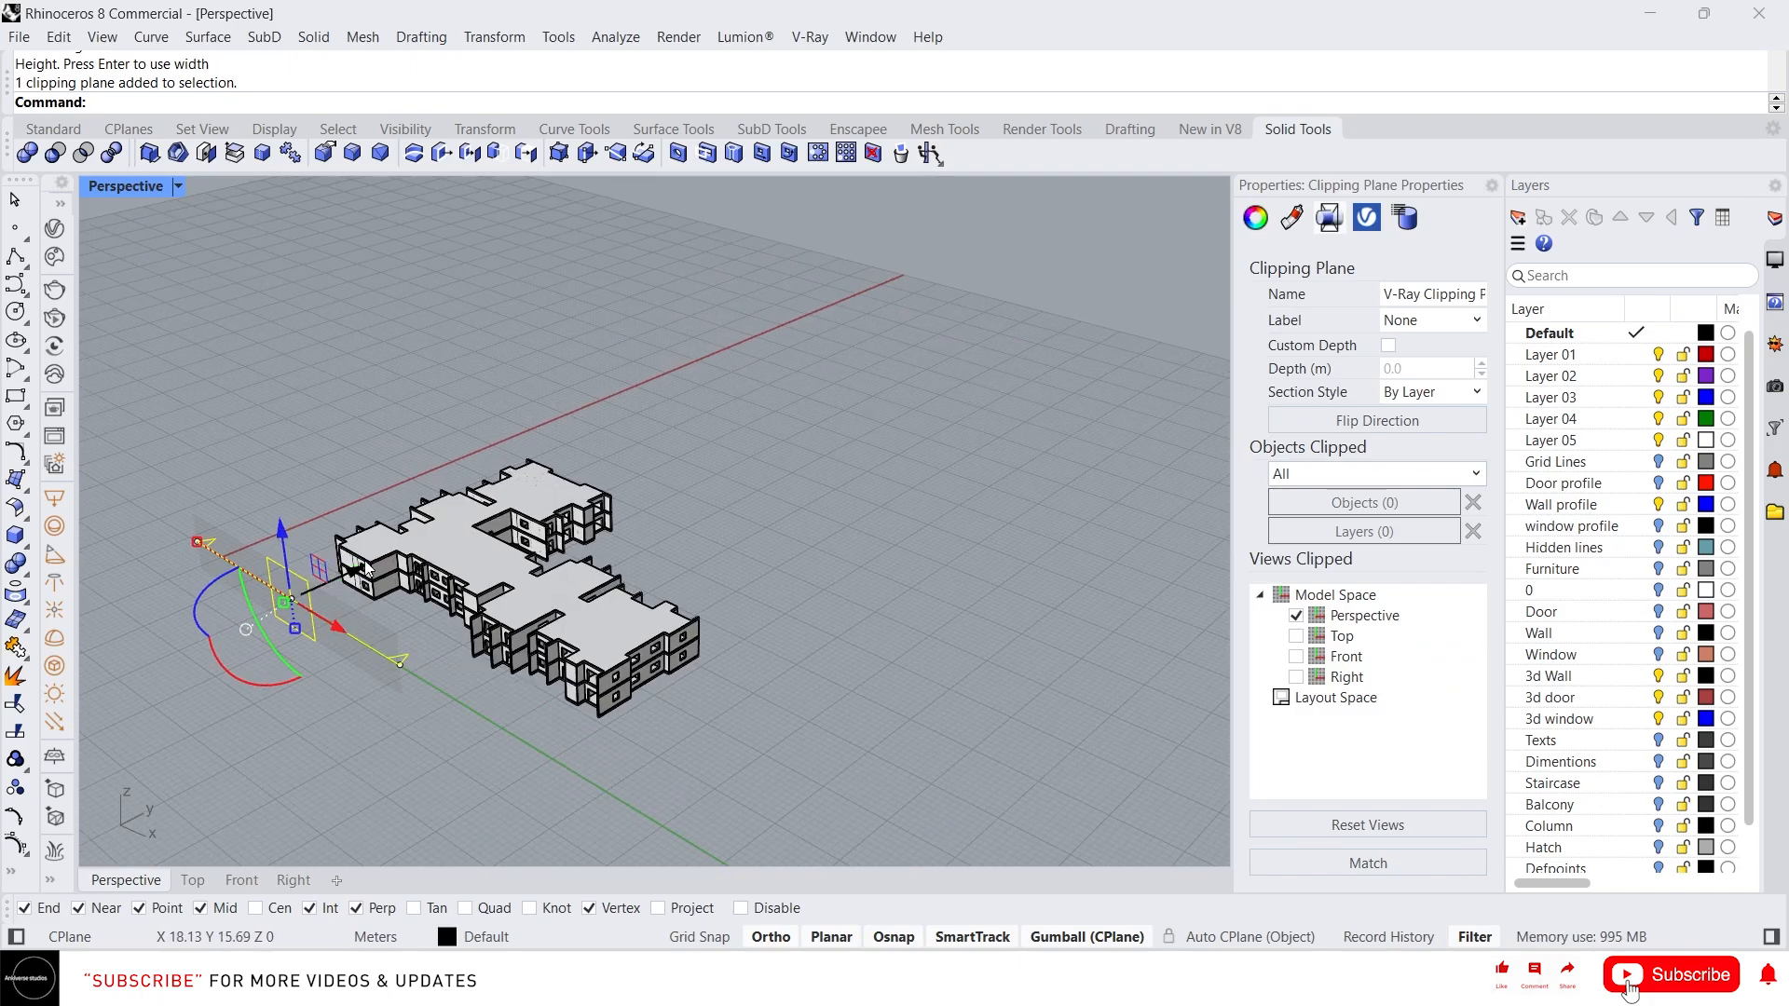
Move the clipping plane into the building to cut a section through its rooms
drag(366, 572, 495, 554)
right_drag(496, 615, 542, 578)
scroll(443, 499, up, 5)
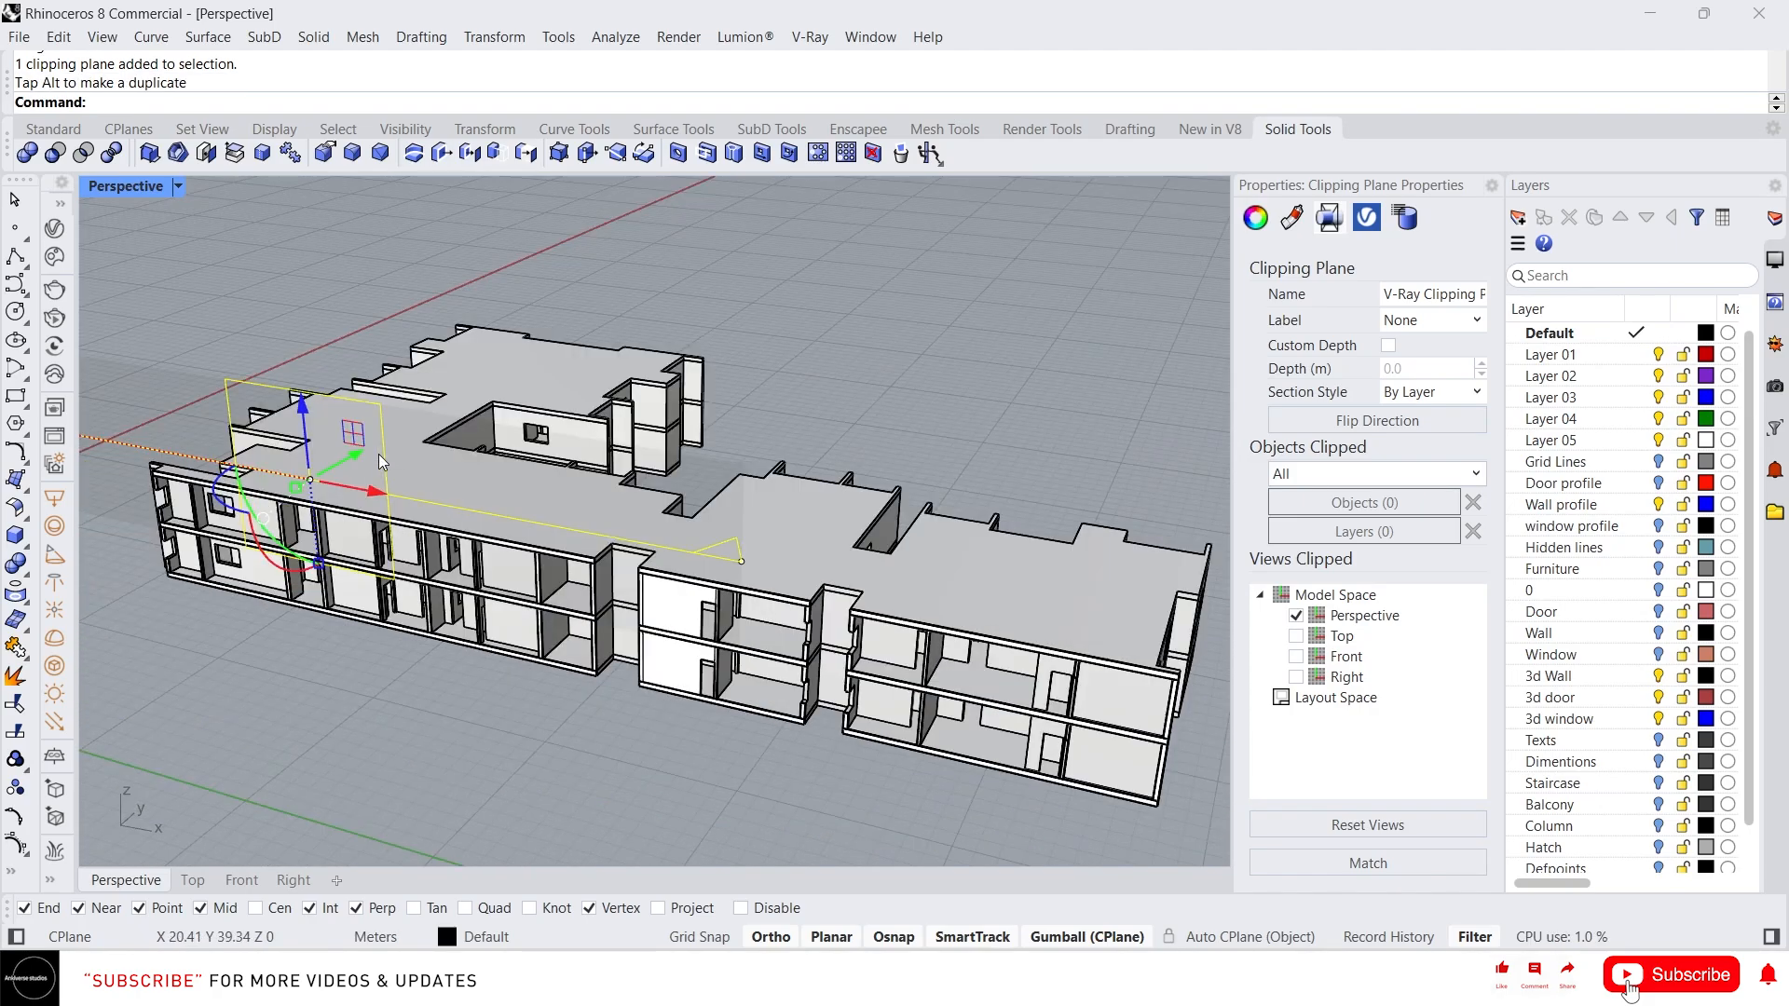
drag(378, 455, 417, 591)
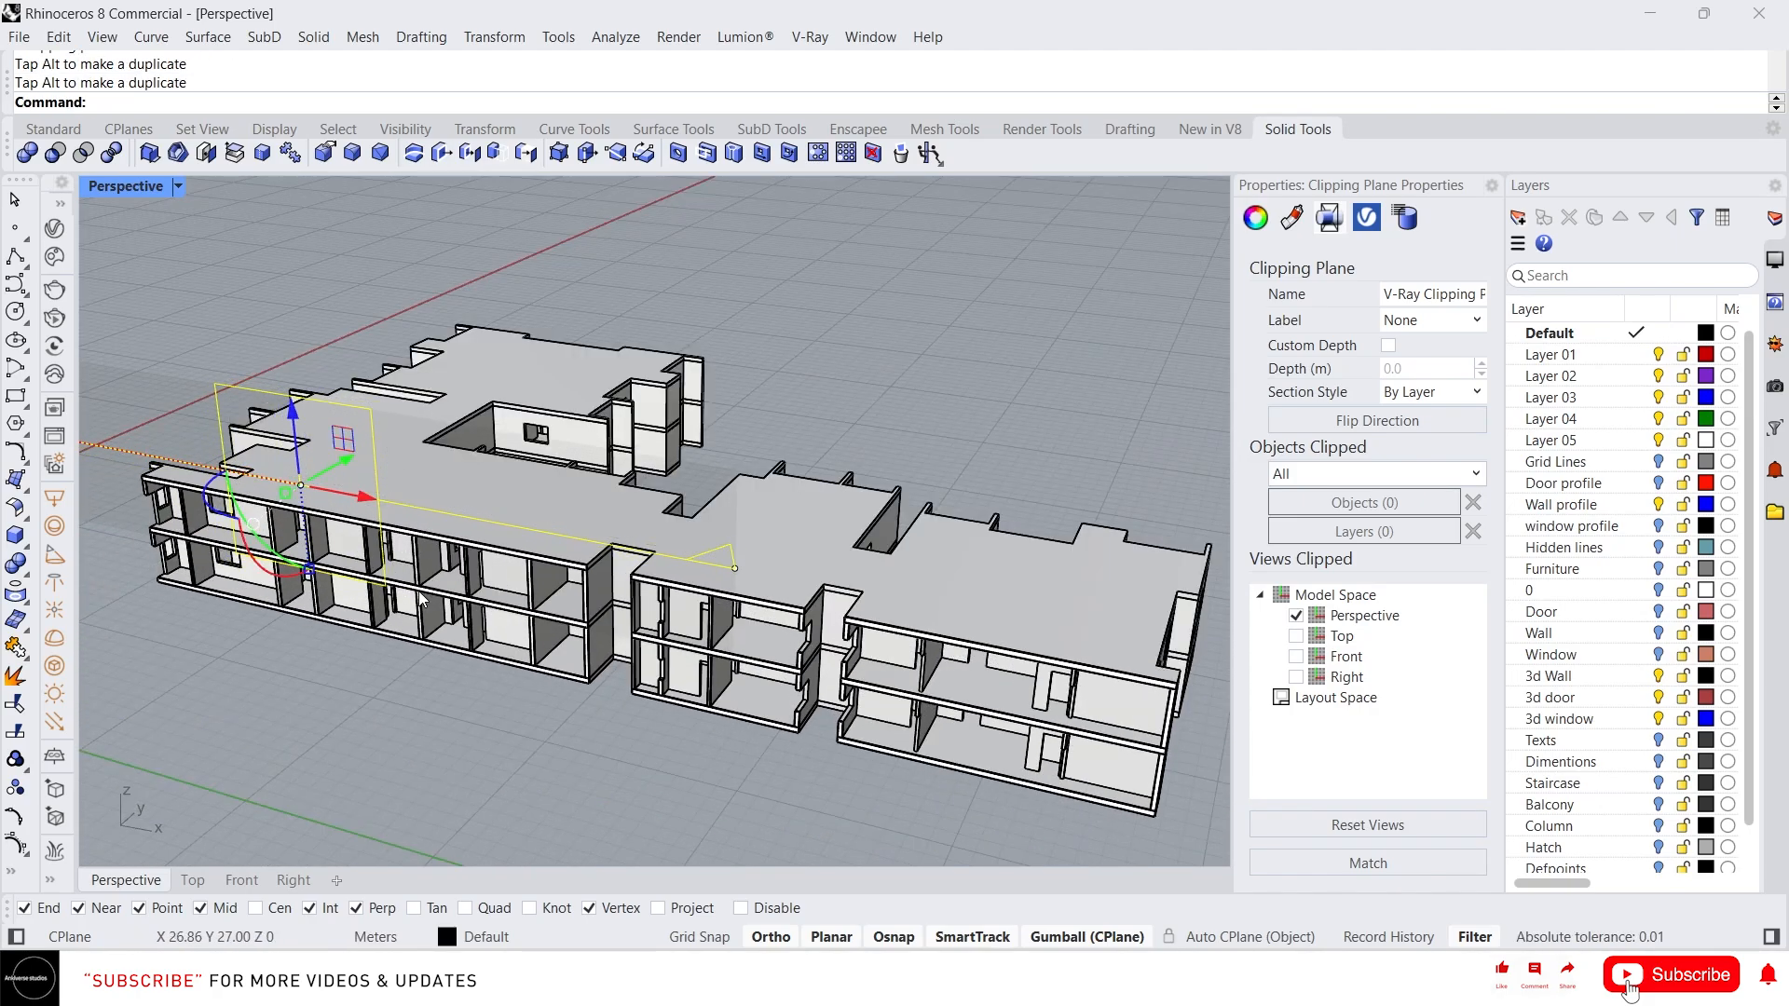
right_drag(417, 591, 546, 549)
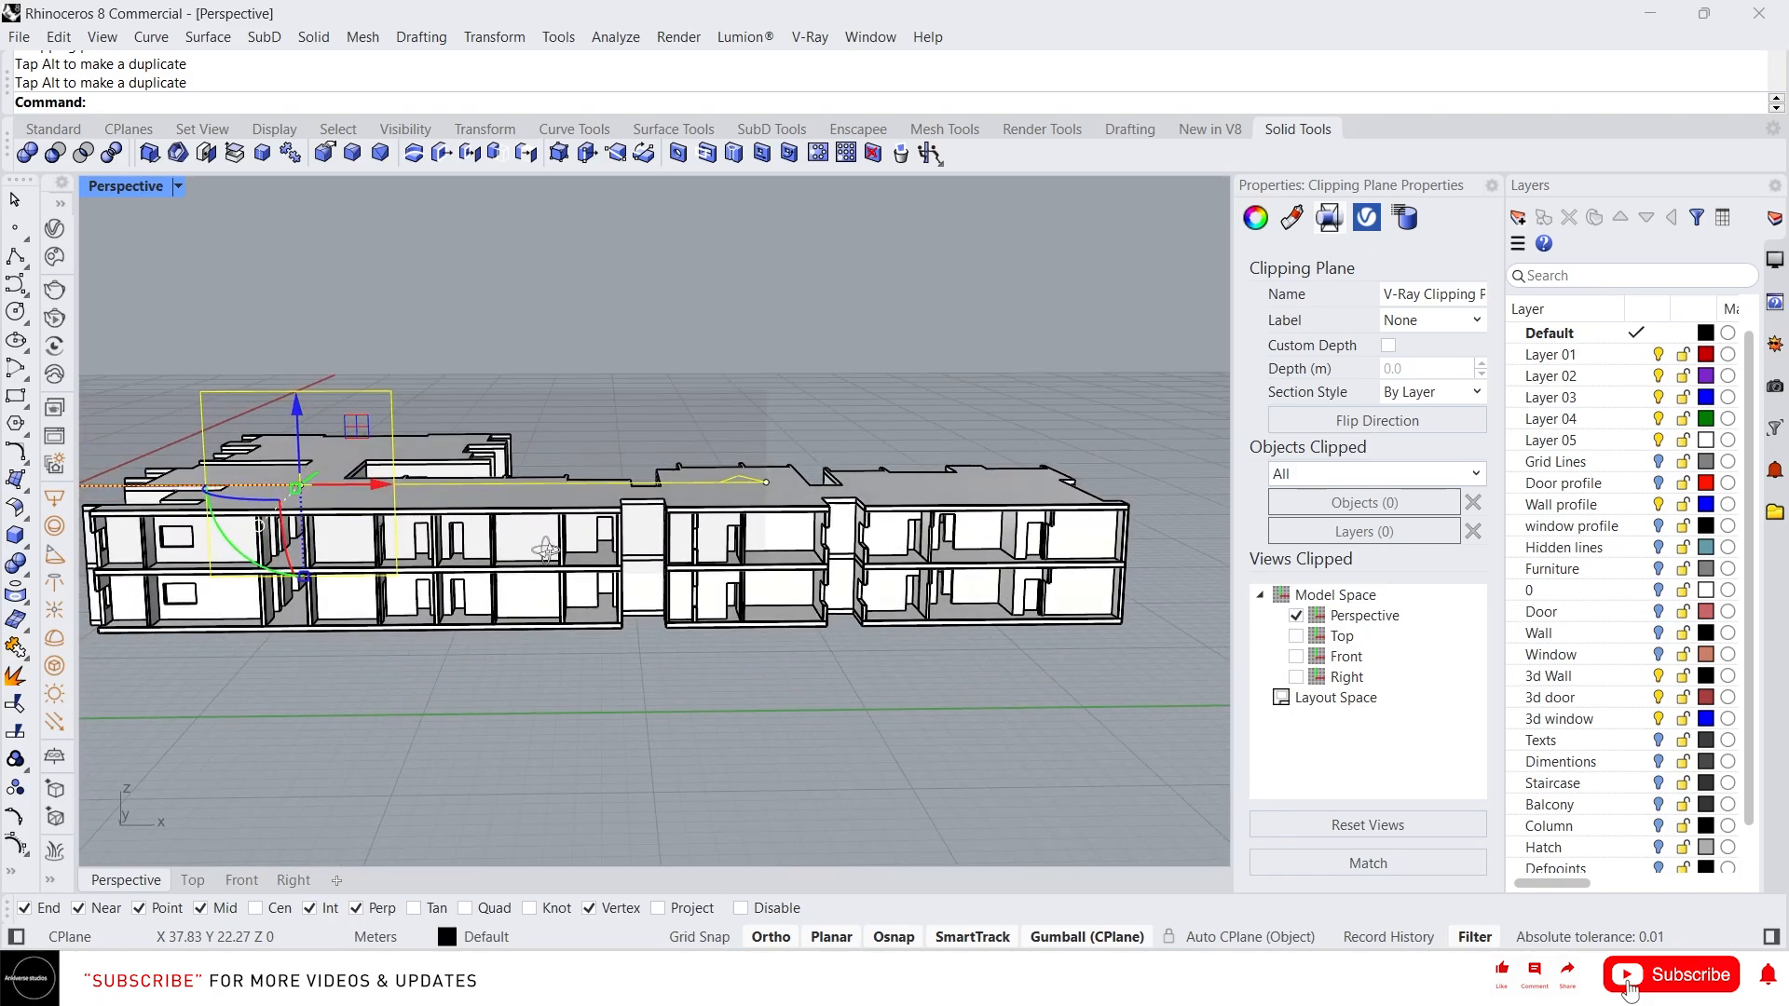
Switch the display mode to Arctic to view the clipped building section
scroll(706, 606, down, 6)
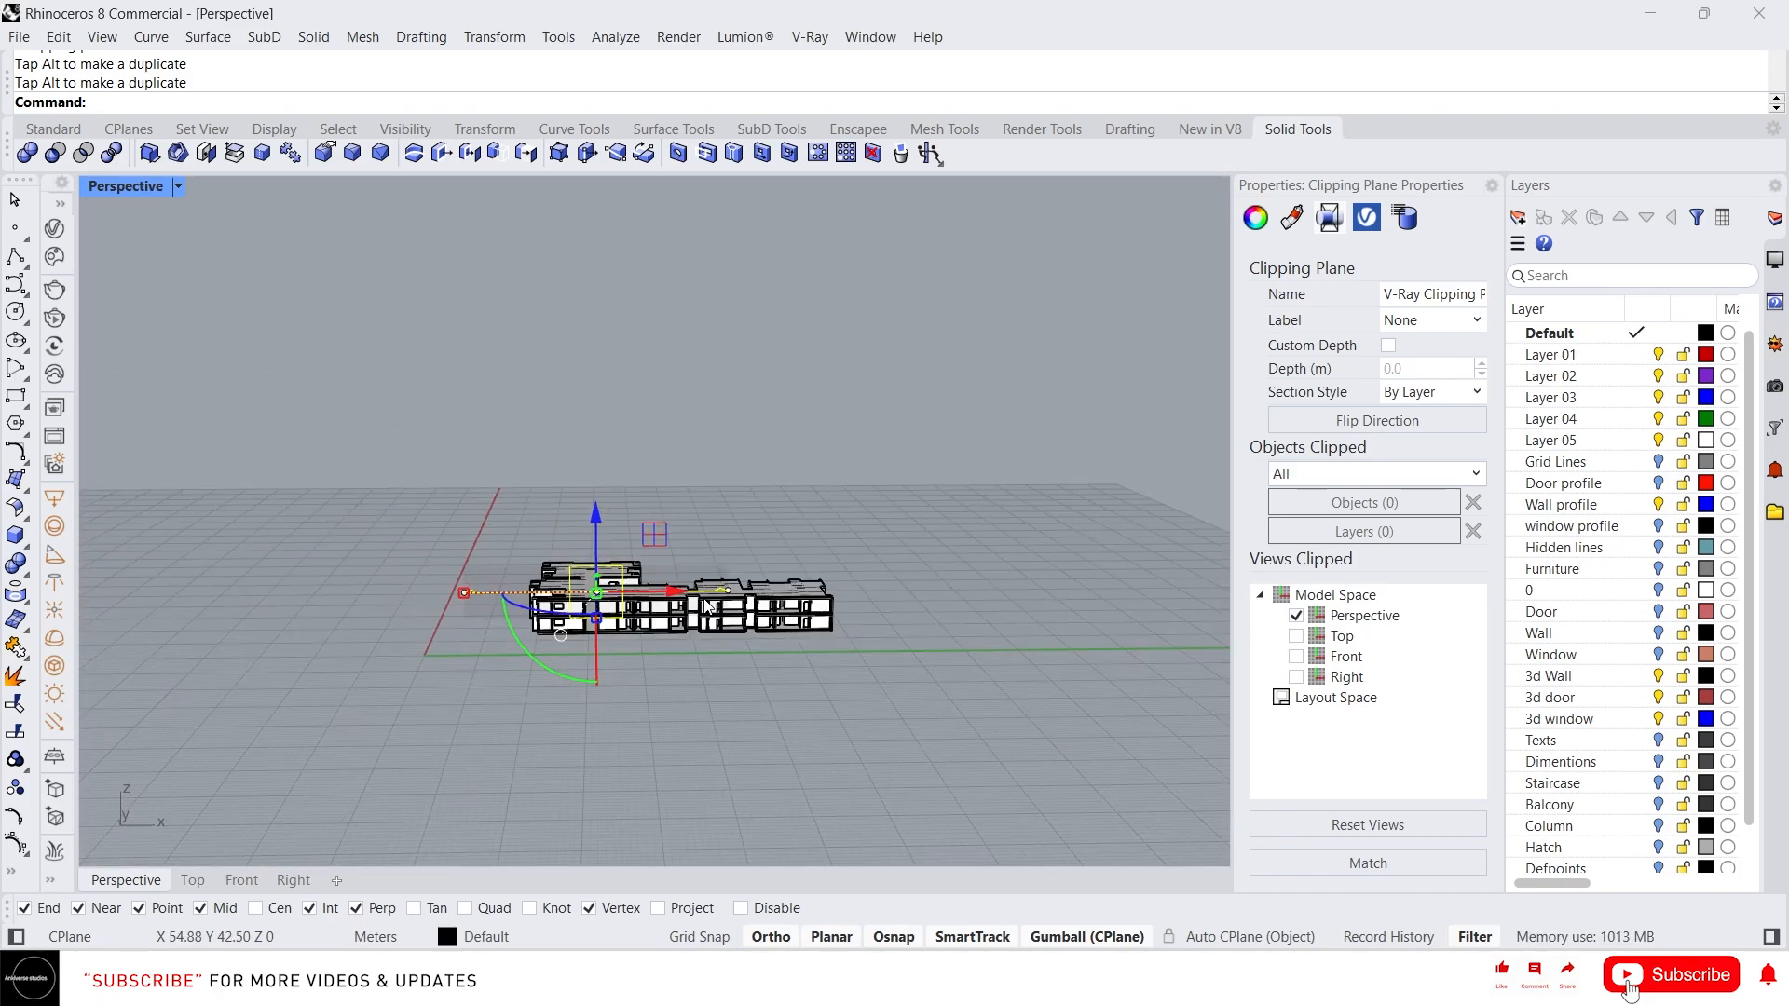
drag(672, 593, 405, 597)
scroll(685, 643, up, 5)
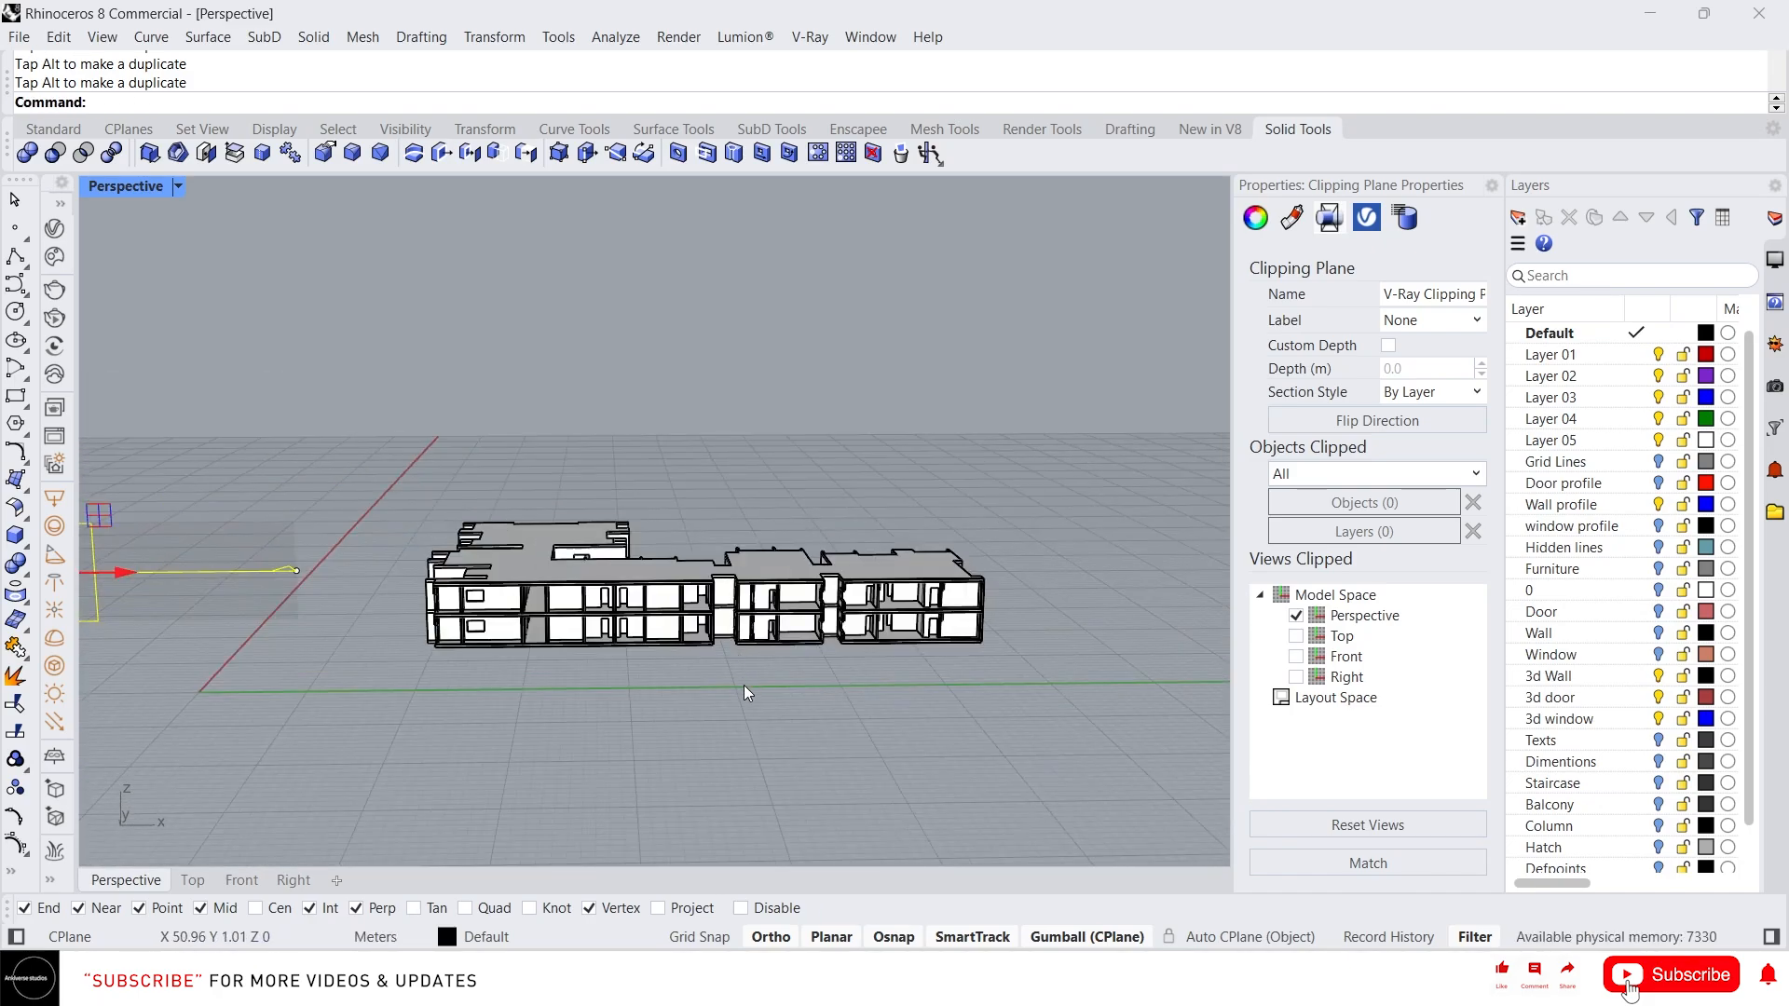
right_drag(748, 694, 694, 641)
click(683, 704)
middle_click(712, 662)
click(644, 646)
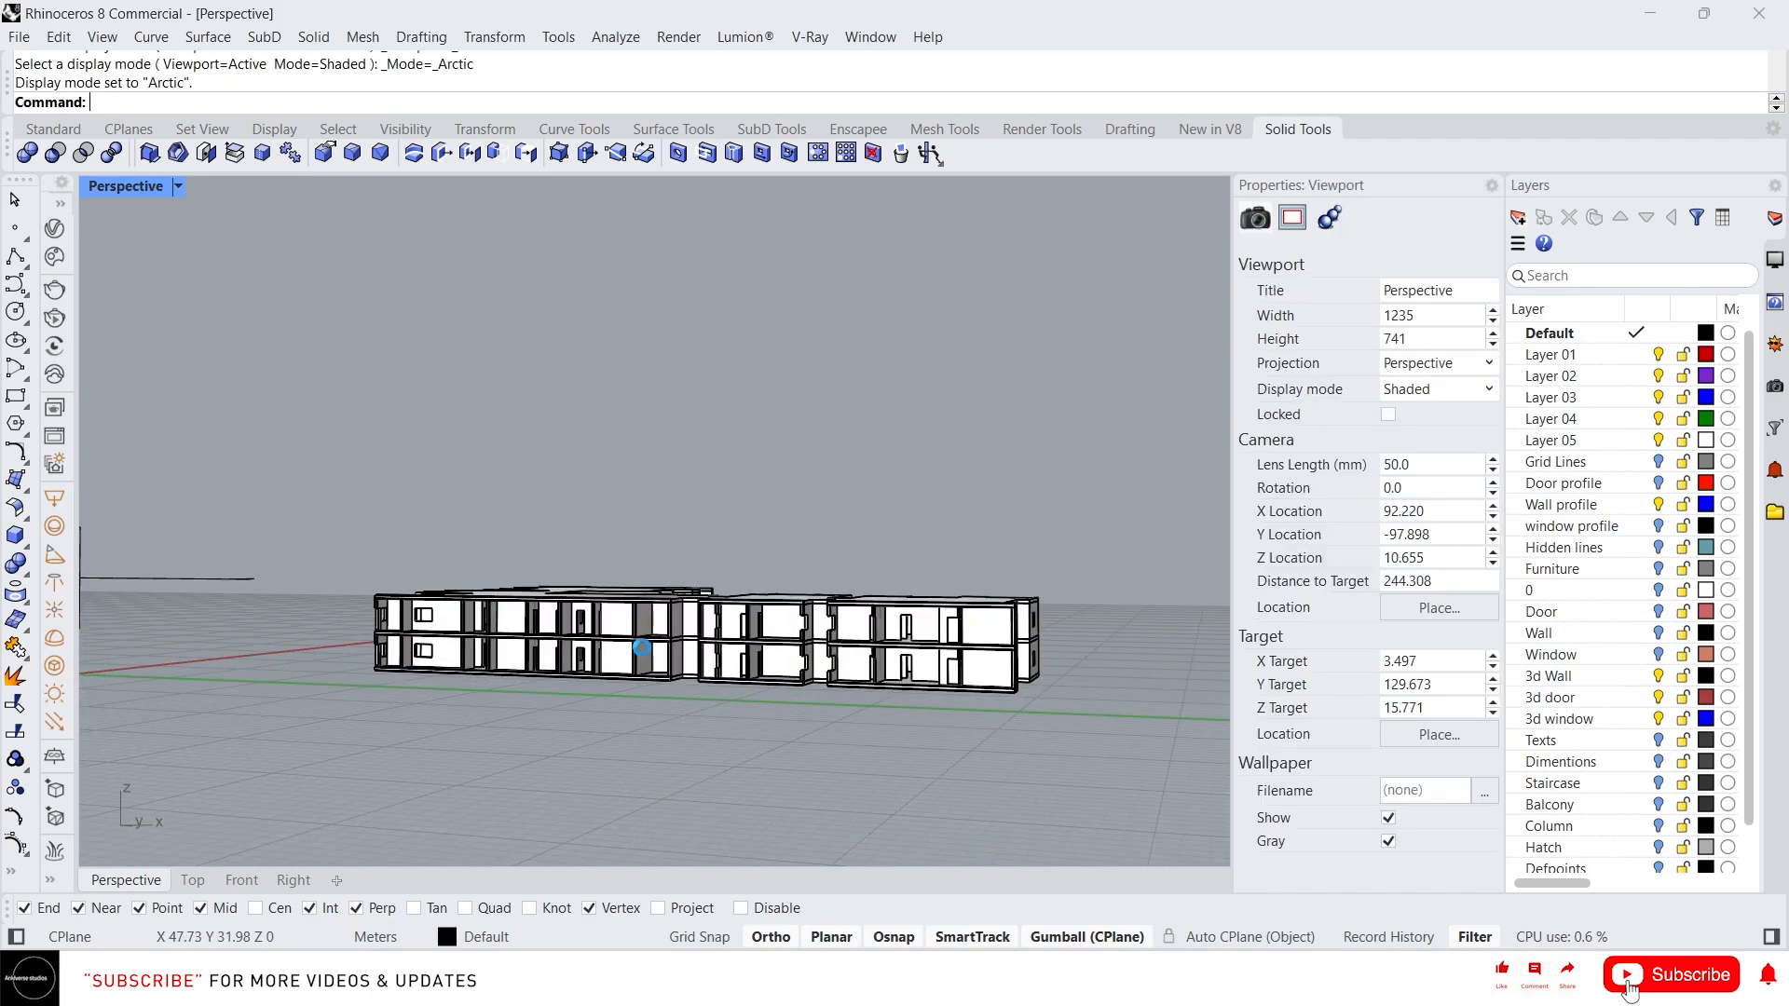
scroll(701, 642, up, 5)
scroll(643, 643, down, 2)
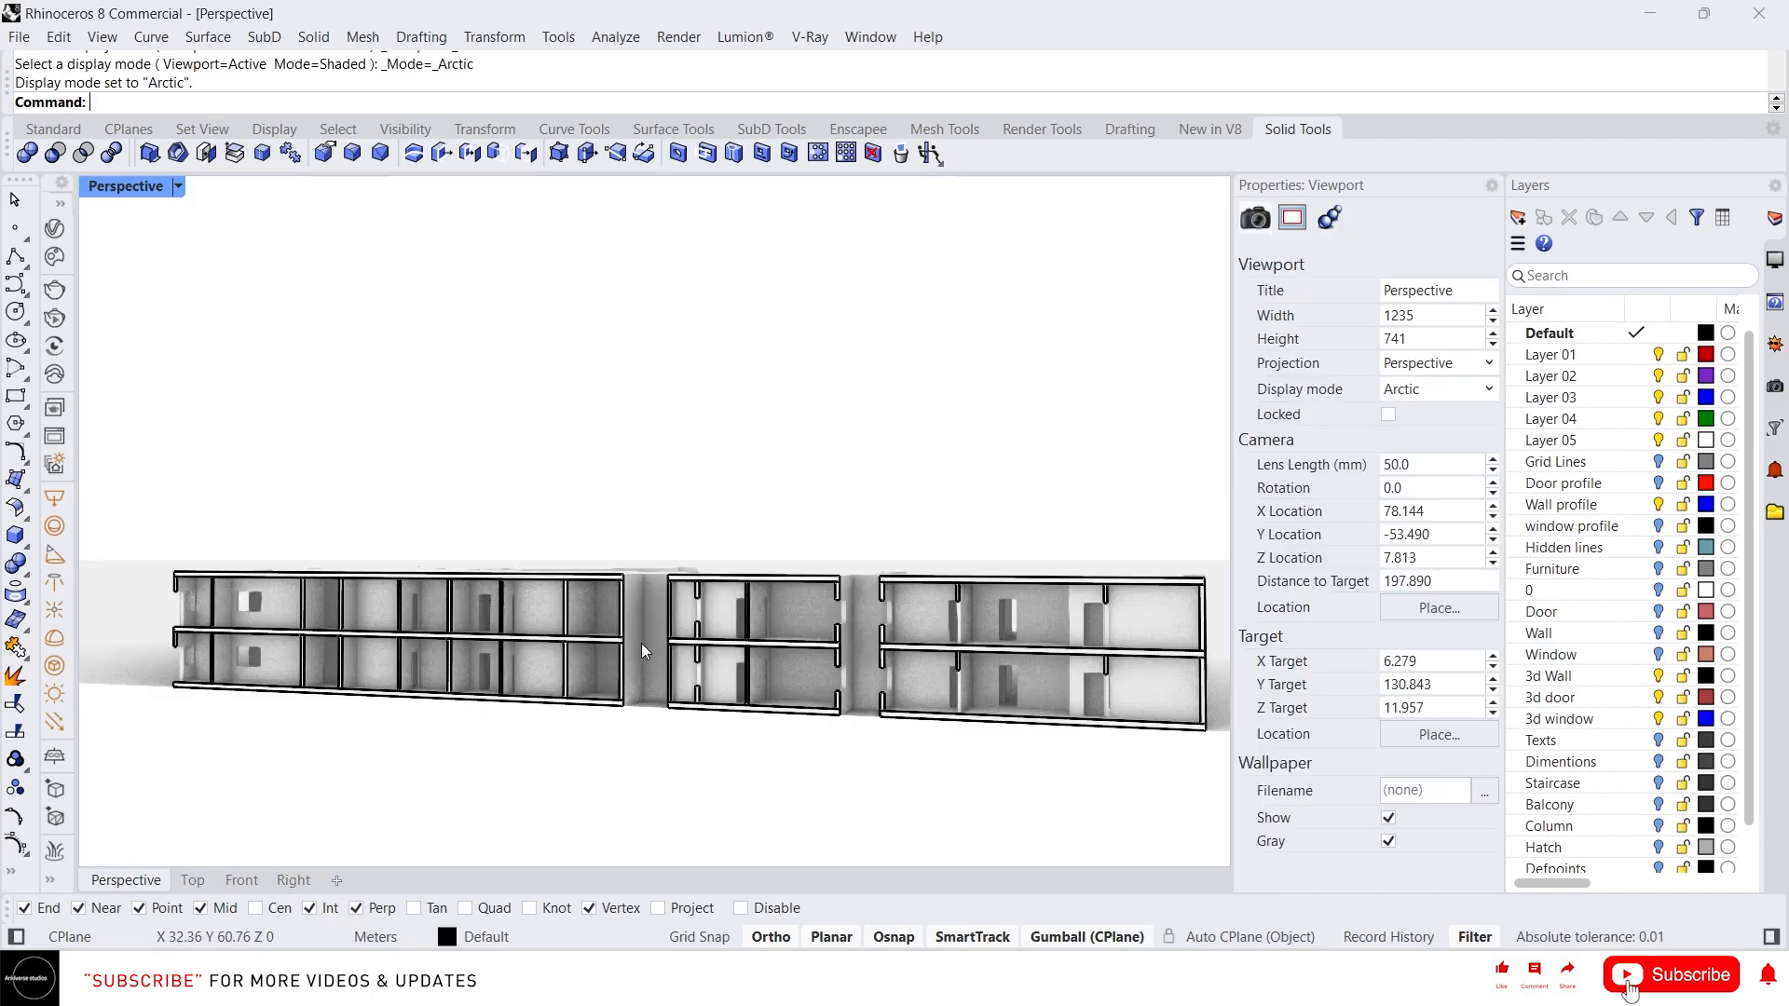
Extract the clipping plane's section curves from the building with ExtractClippingSections
right_drag(635, 646, 652, 661)
shift+right_drag(818, 738, 690, 748)
click(630, 645)
scroll(623, 645, down, 4)
key(Escape)
scroll(693, 755, up, 3)
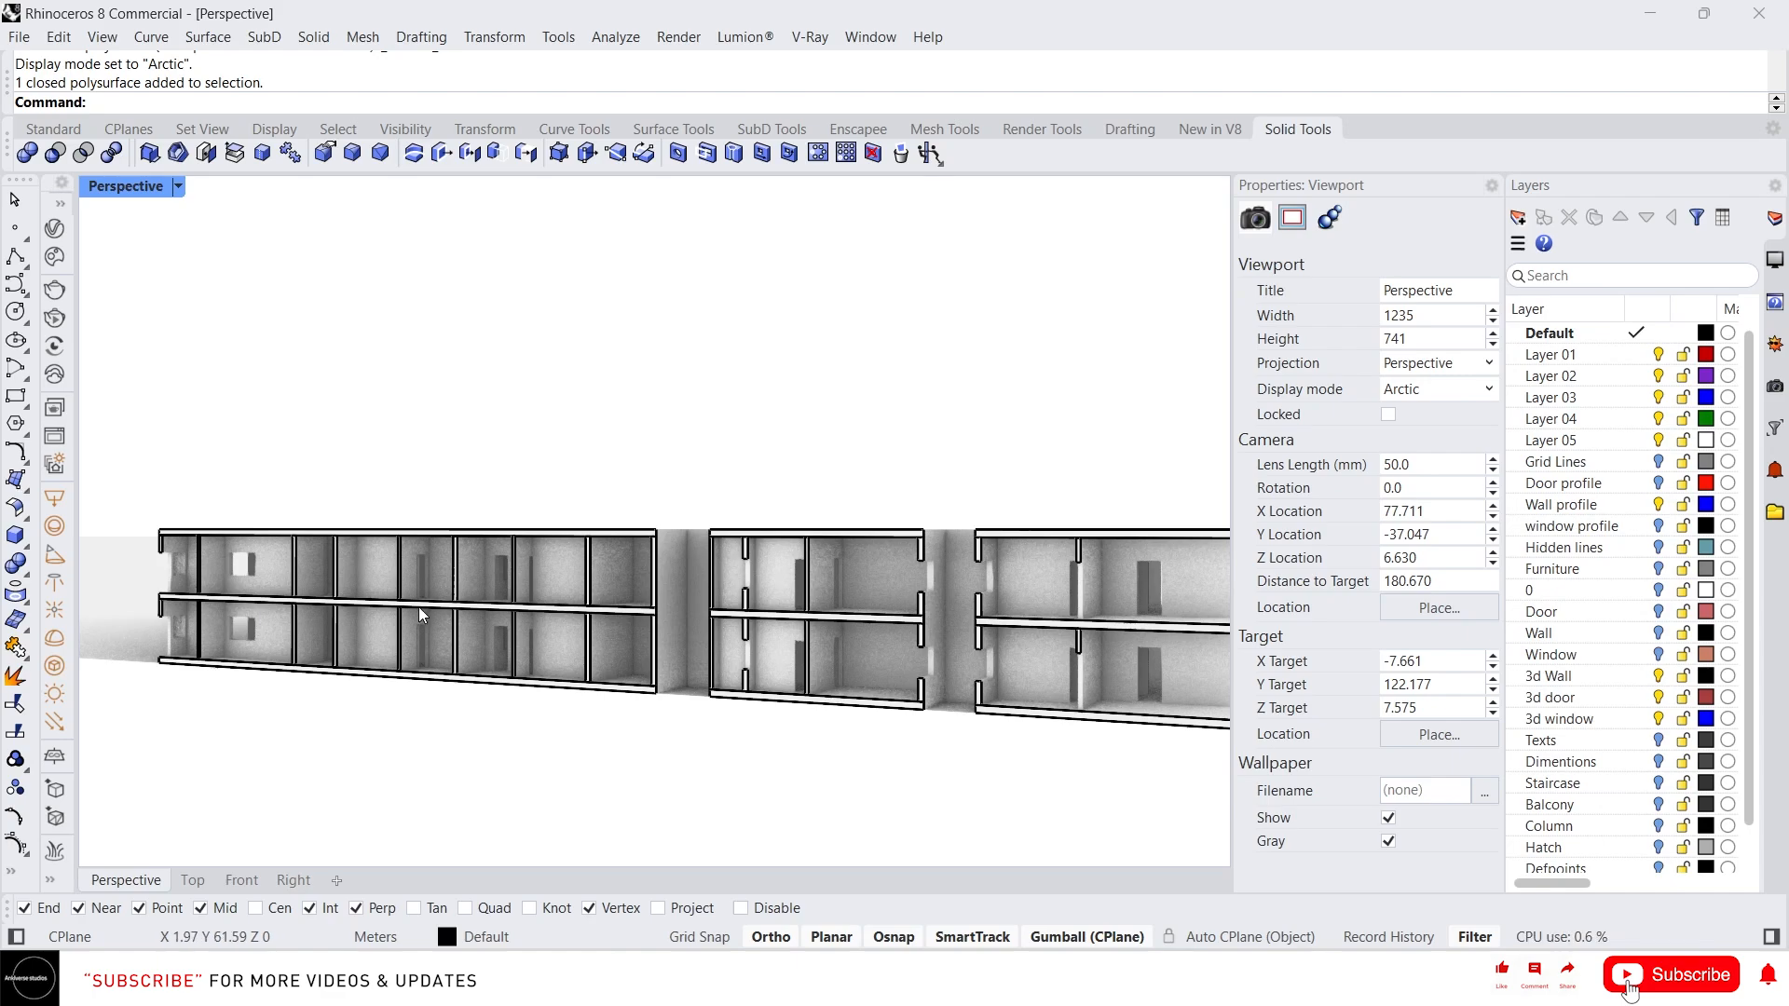
scroll(296, 589, down, 2)
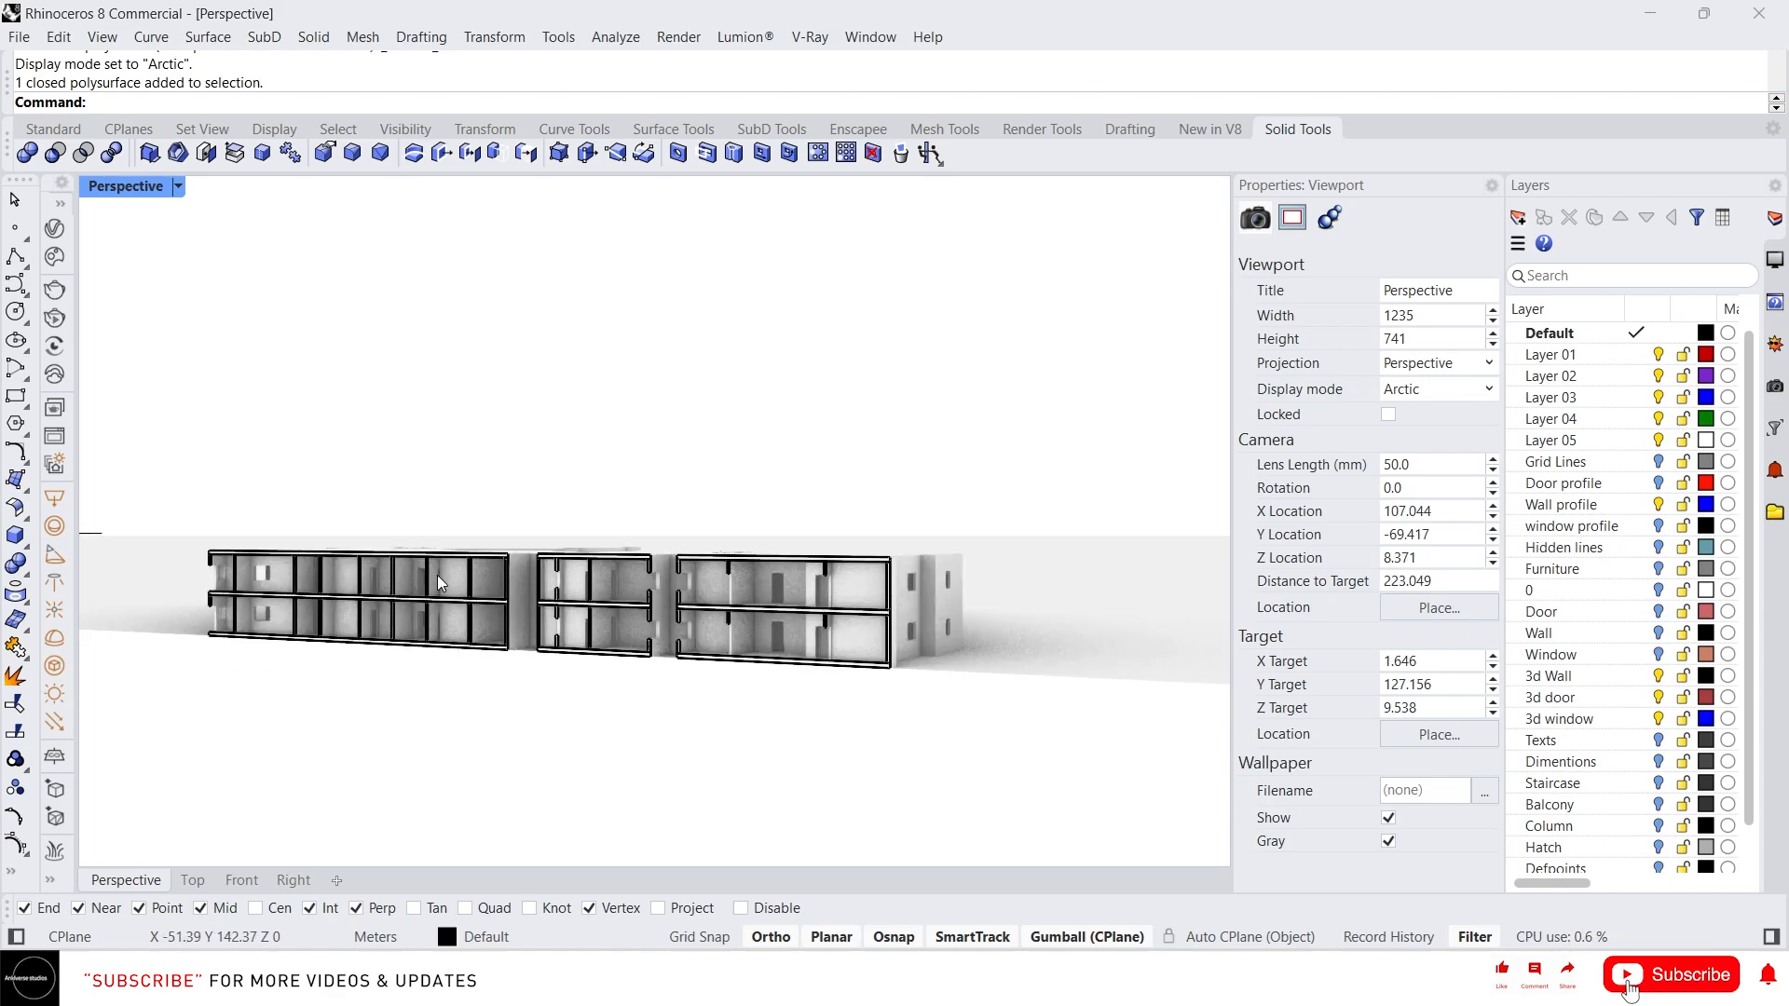
text(ExtractIsocurve)
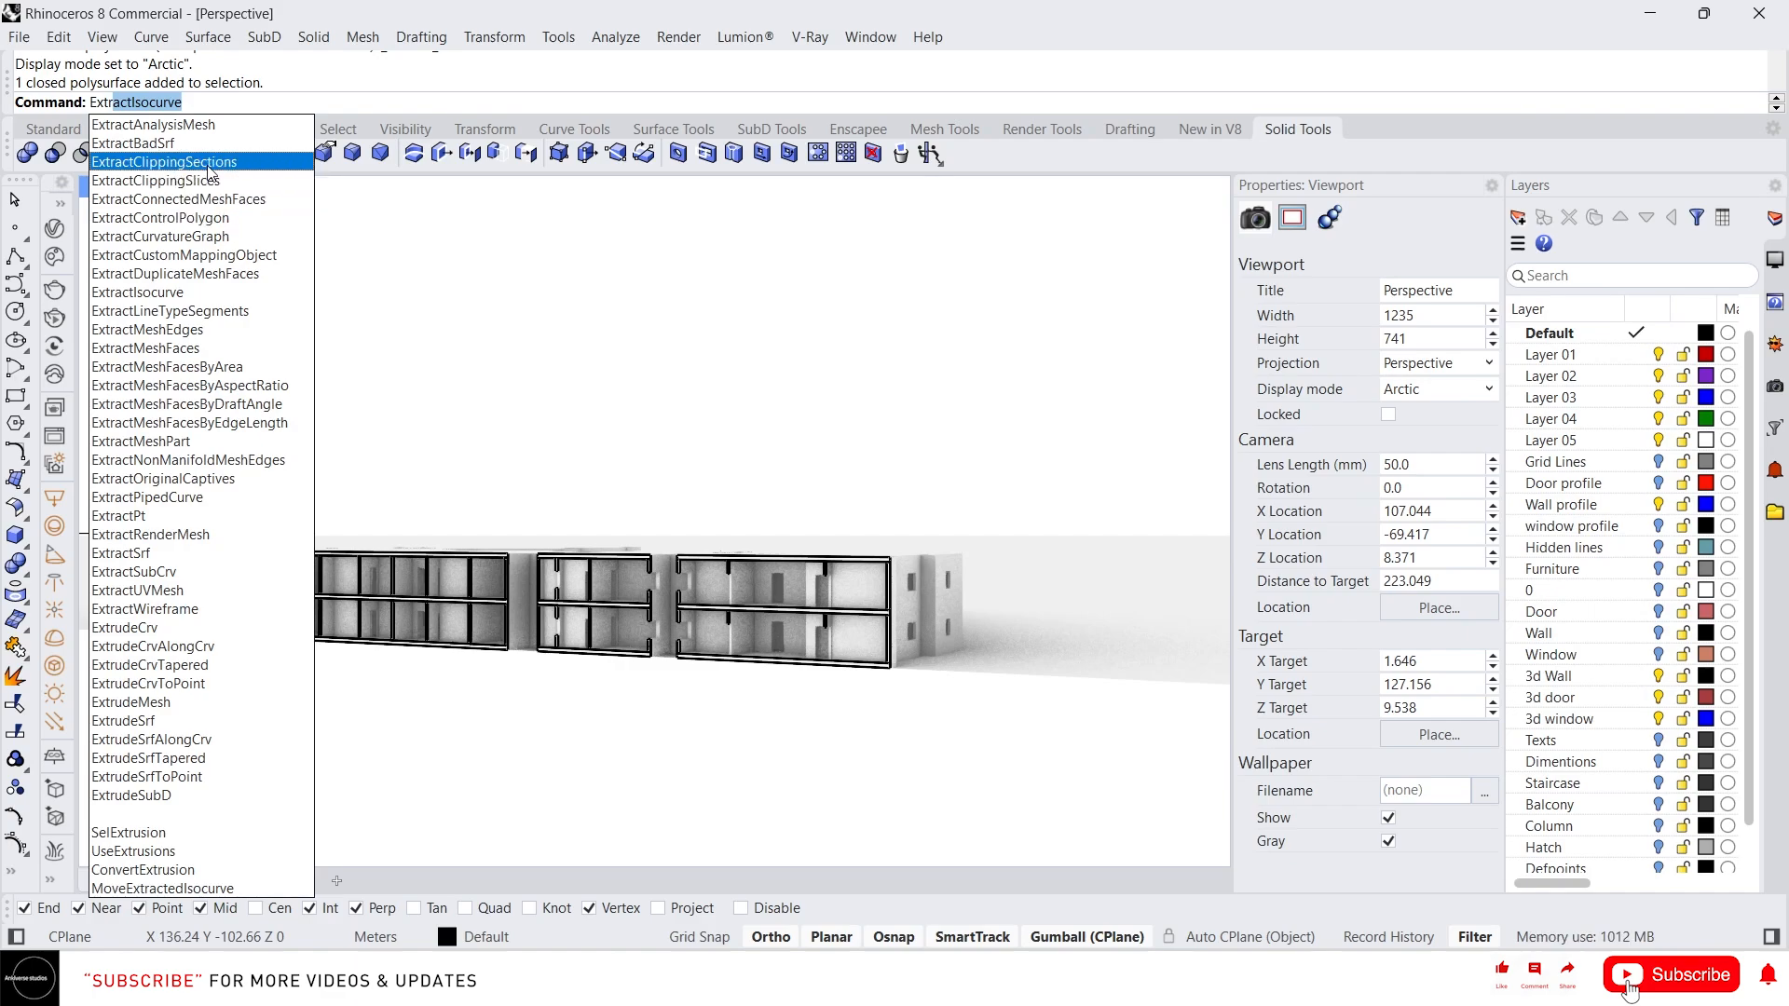
click(208, 164)
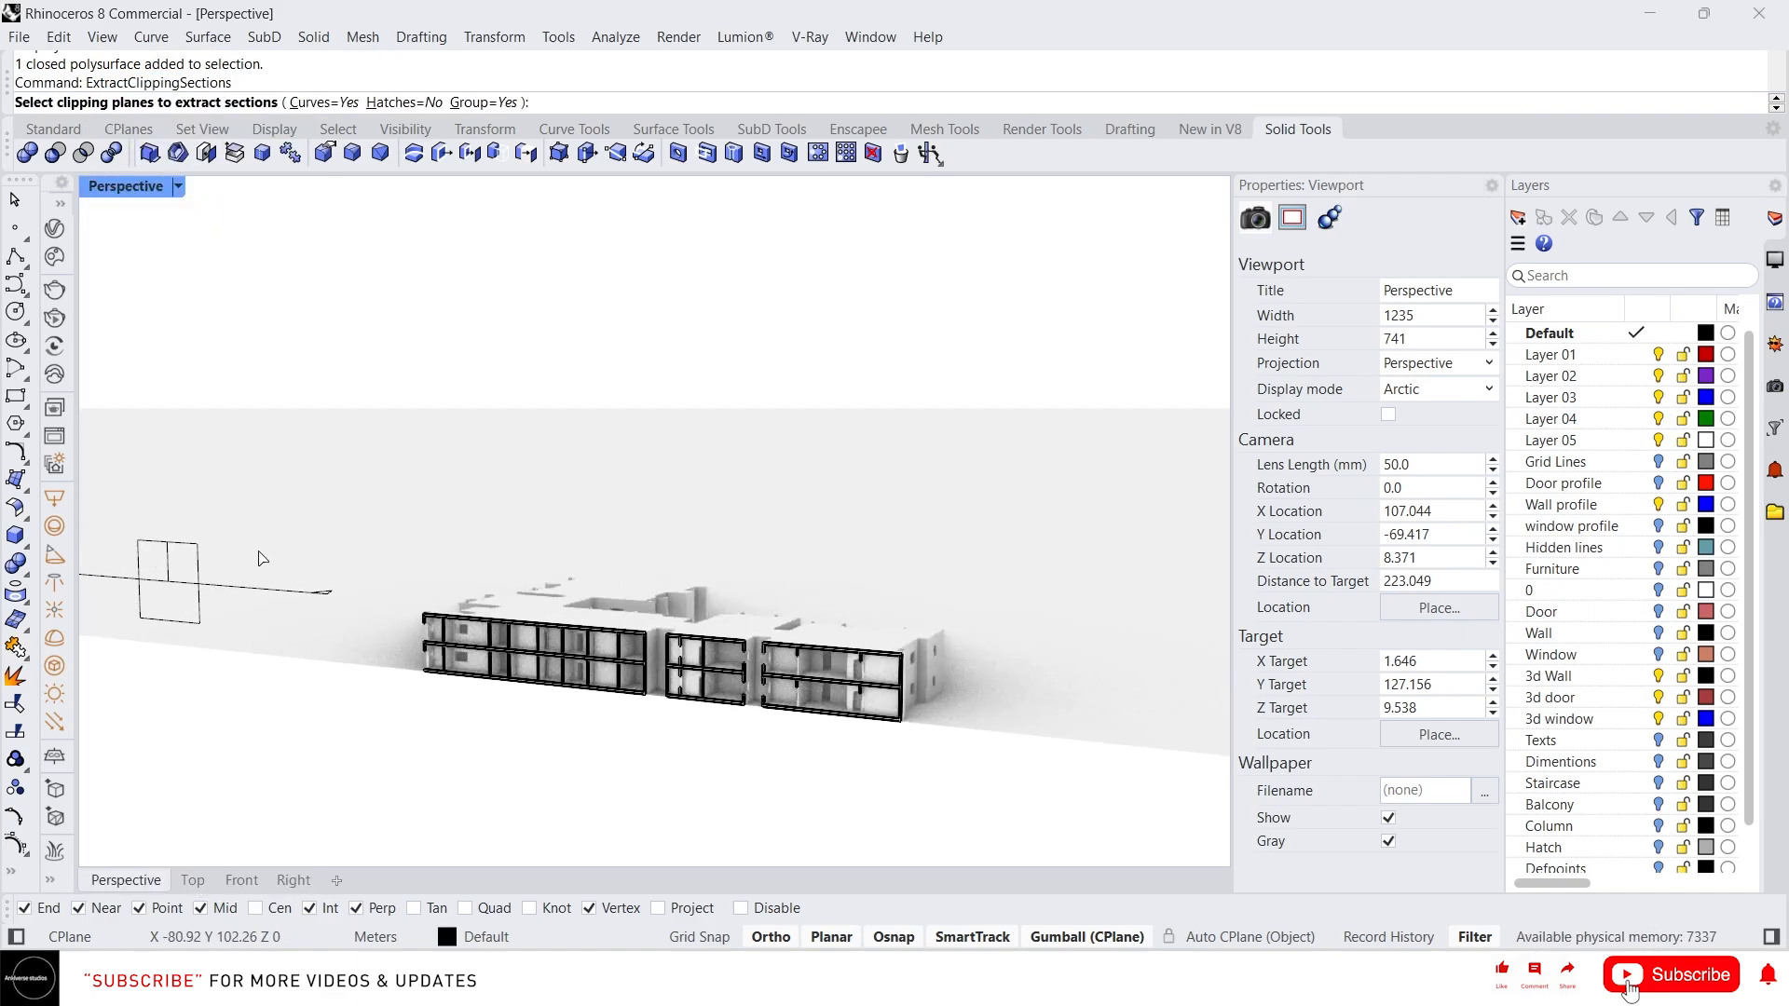
click(196, 550)
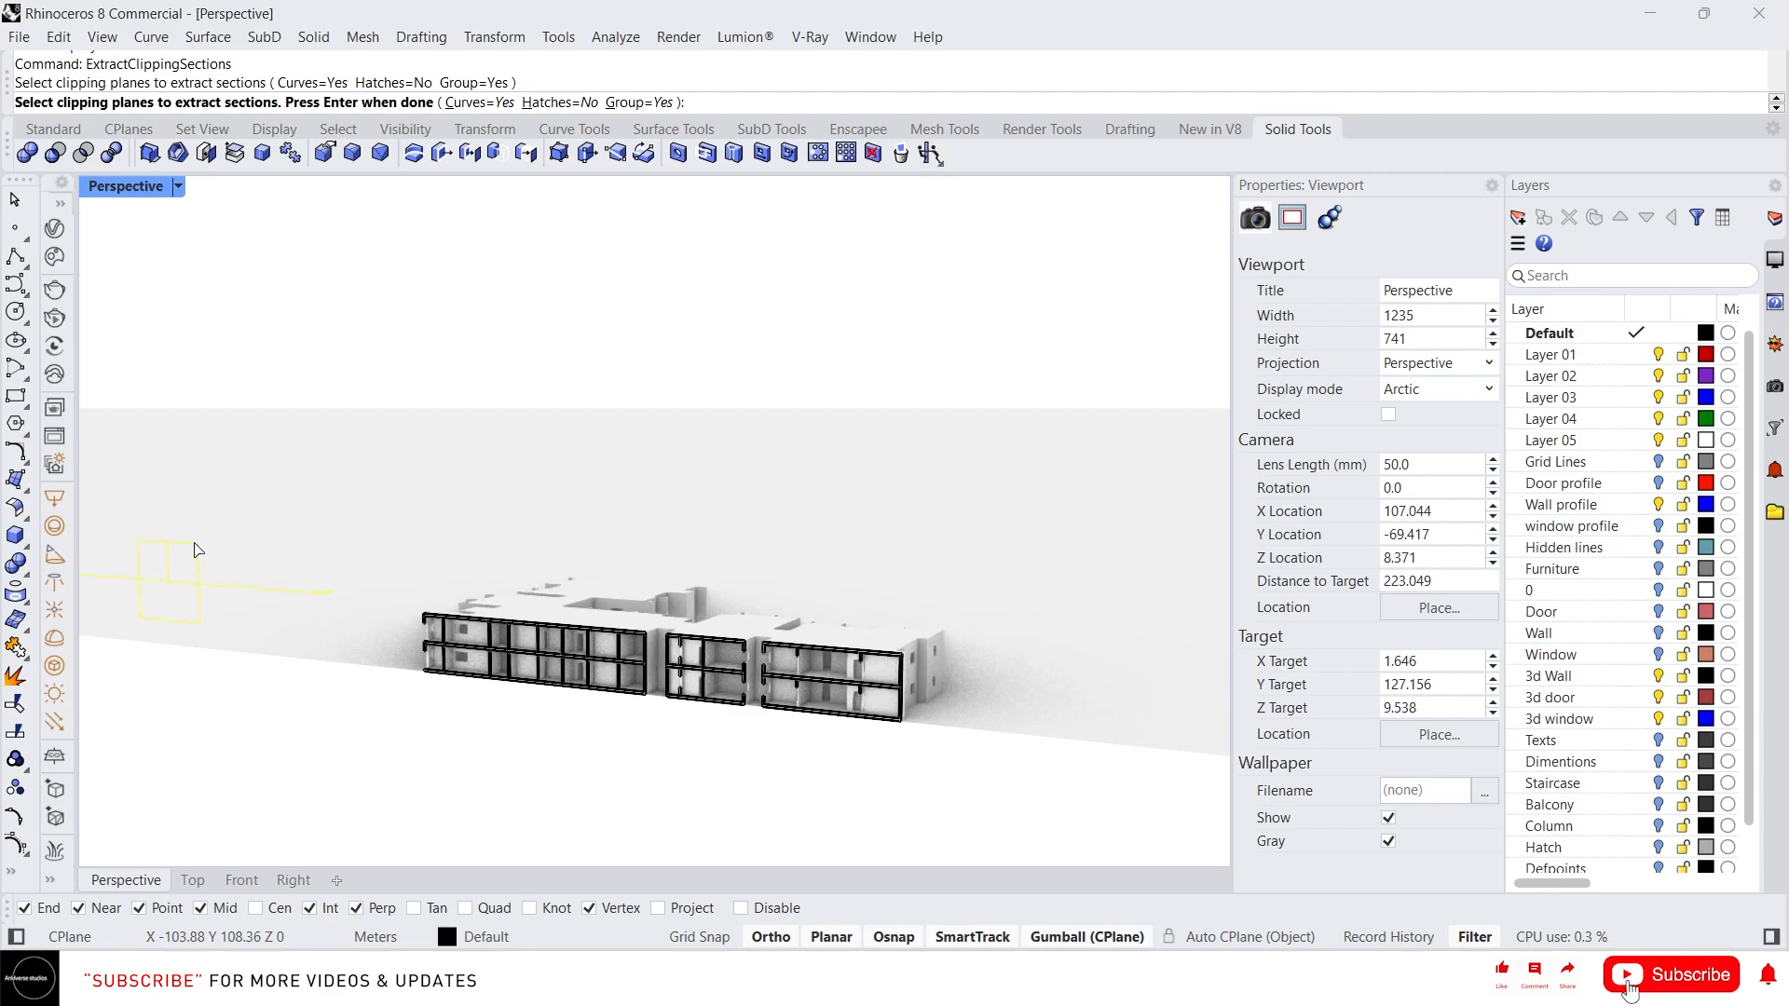
key(Return)
Move the extracted section curves out of the building with the gumball
scroll(678, 458, down, 3)
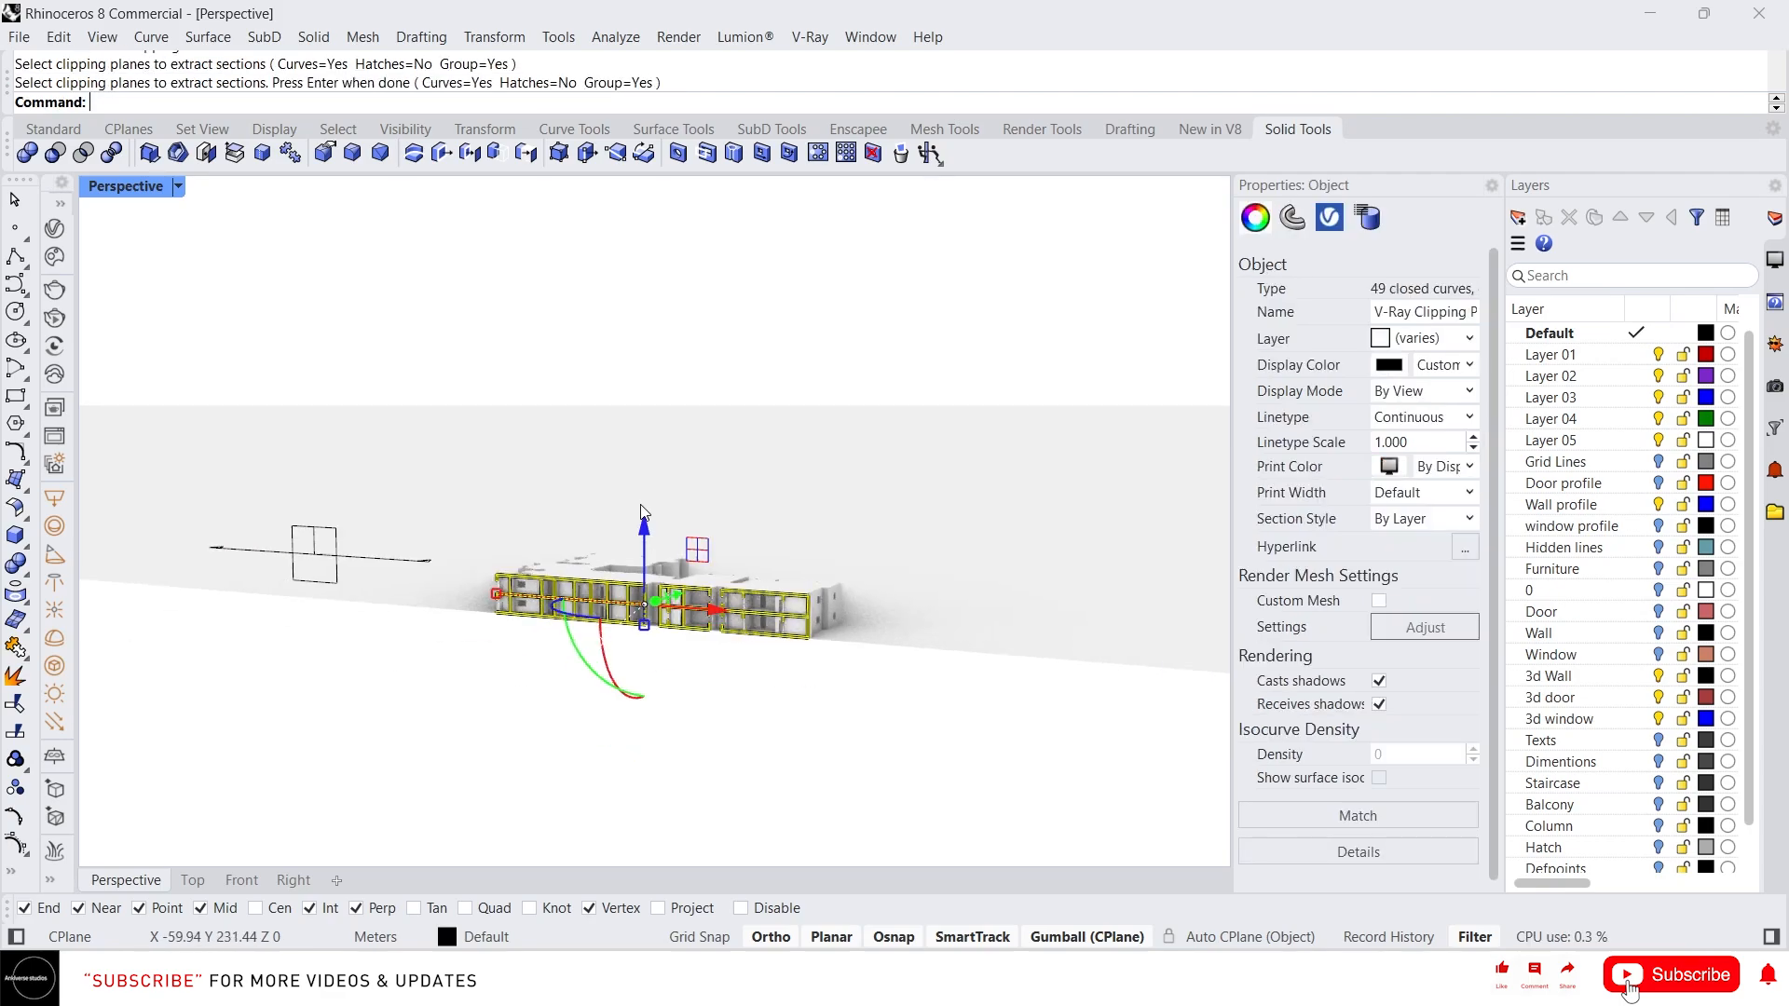
right_drag(677, 458, 641, 615)
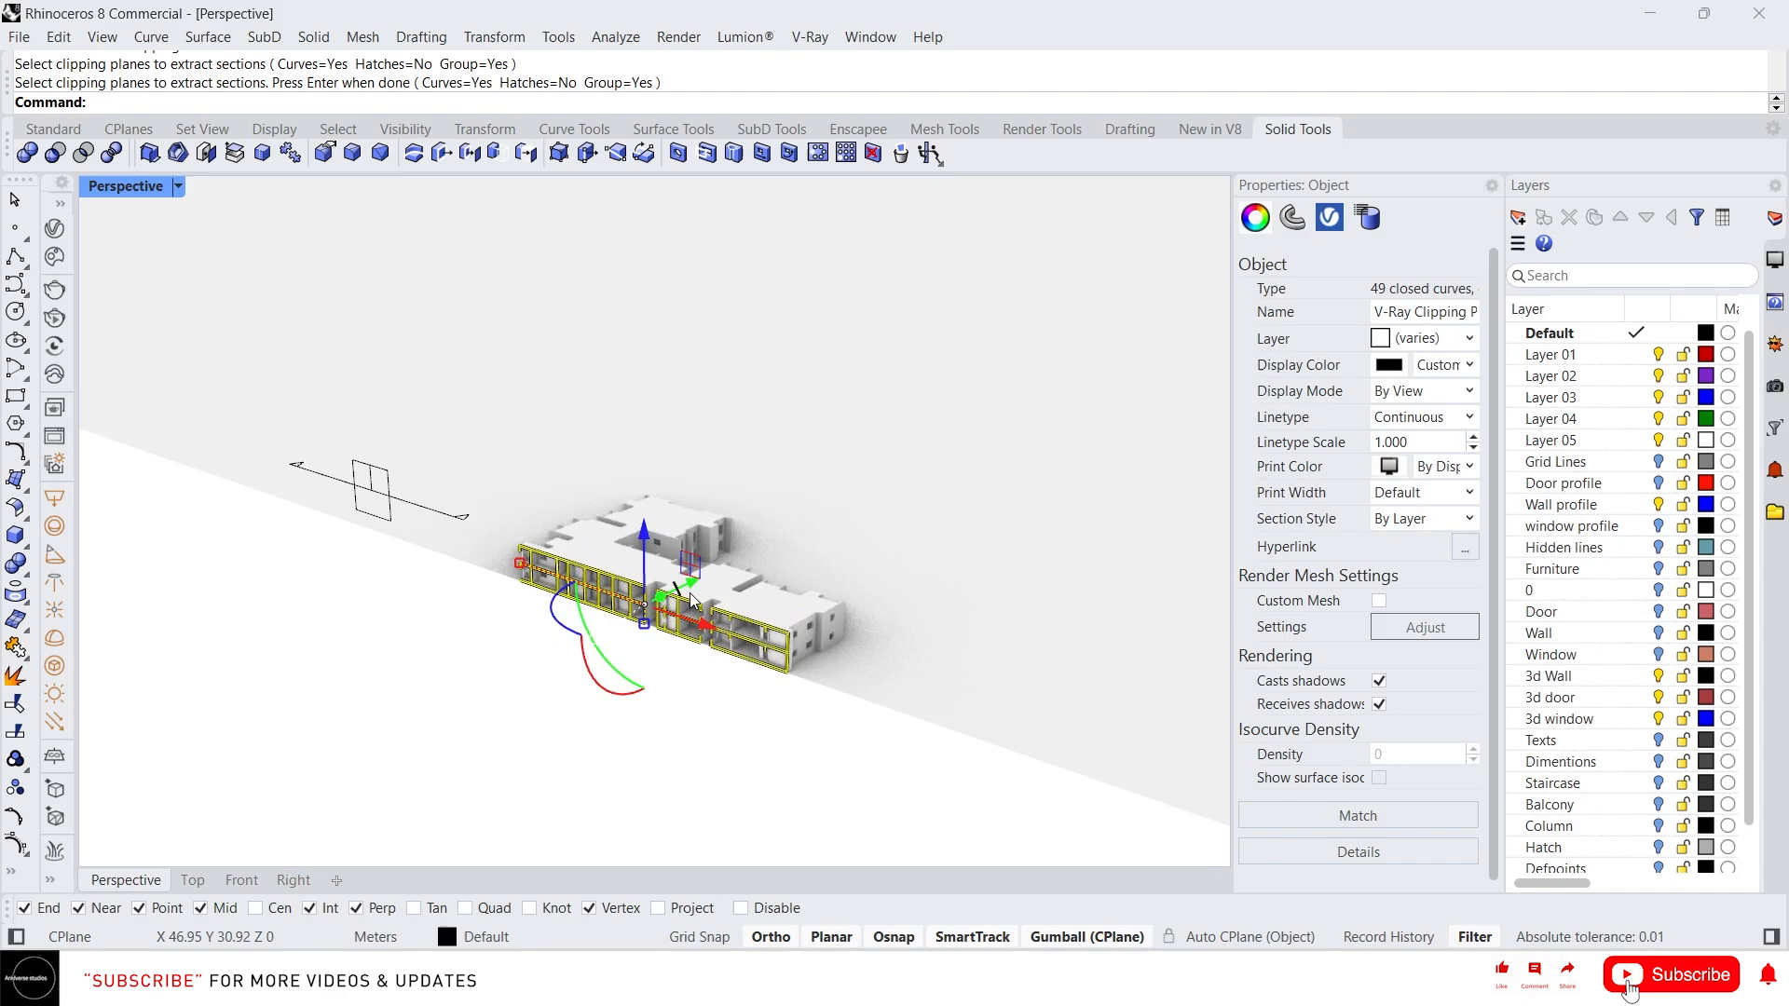
drag(702, 585, 932, 475)
Switch the viewport display mode to Shaded
scroll(946, 501, up, 3)
scroll(946, 501, up, 2)
middle_click(943, 496)
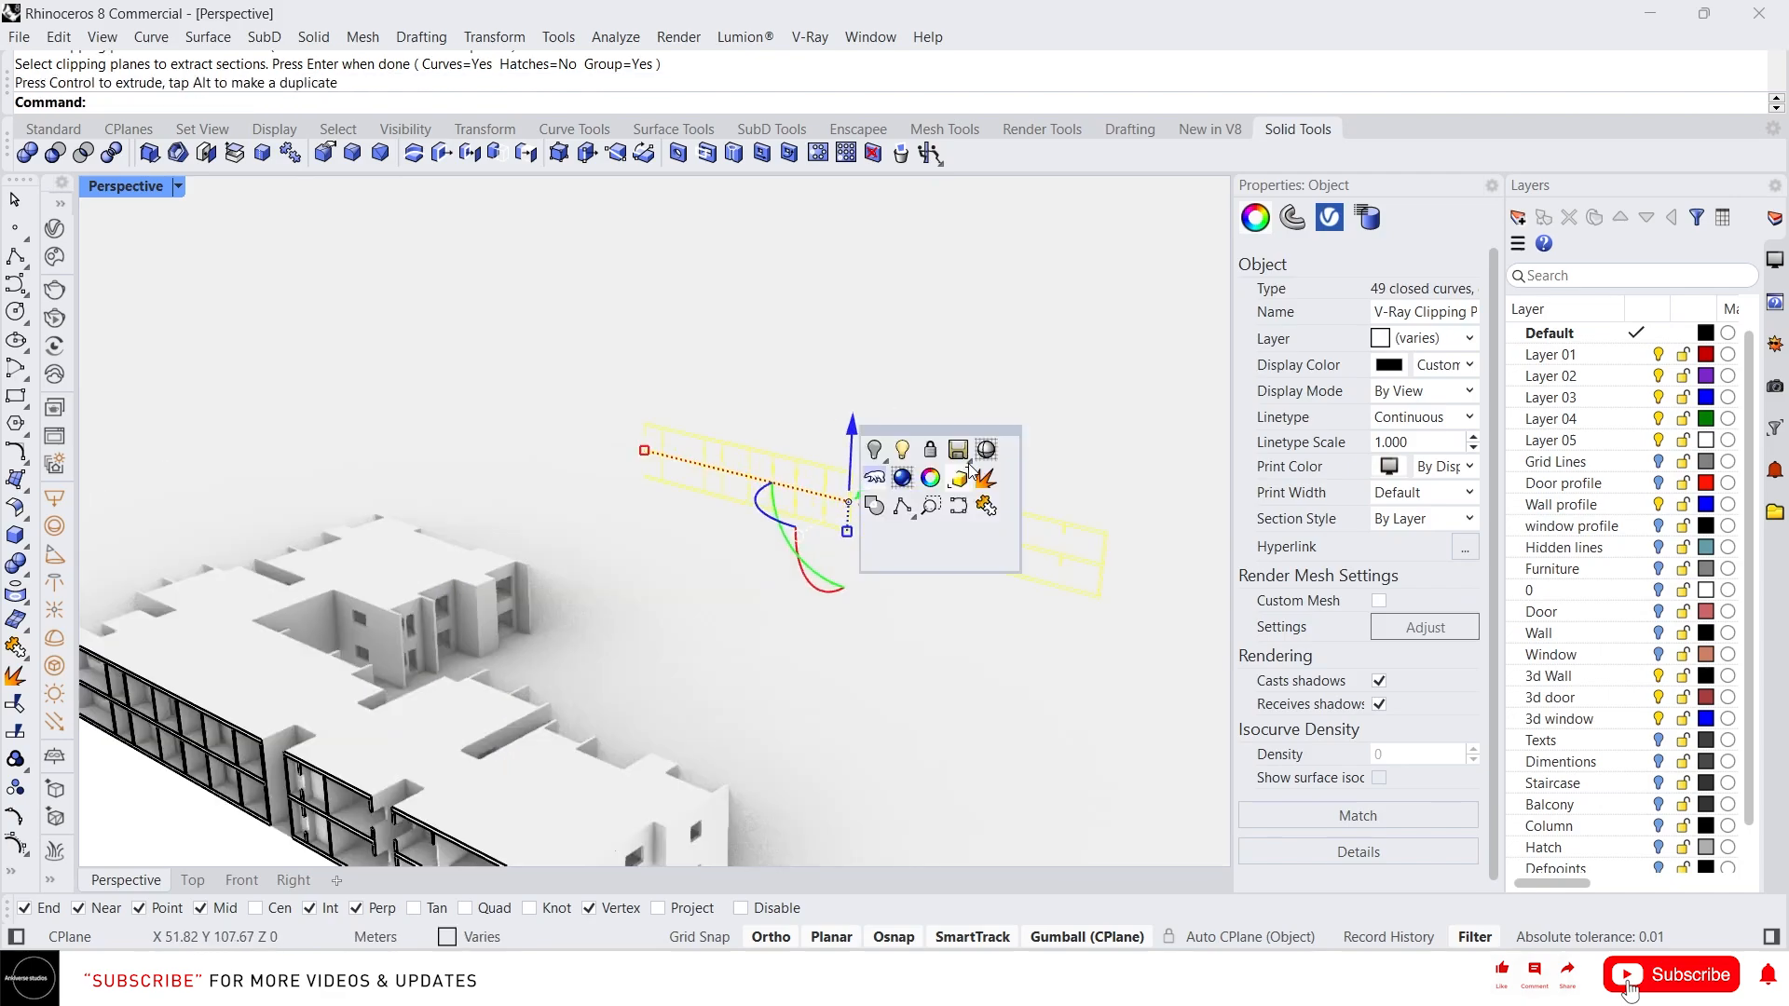
click(955, 477)
scroll(1014, 520, up, 2)
key(Escape)
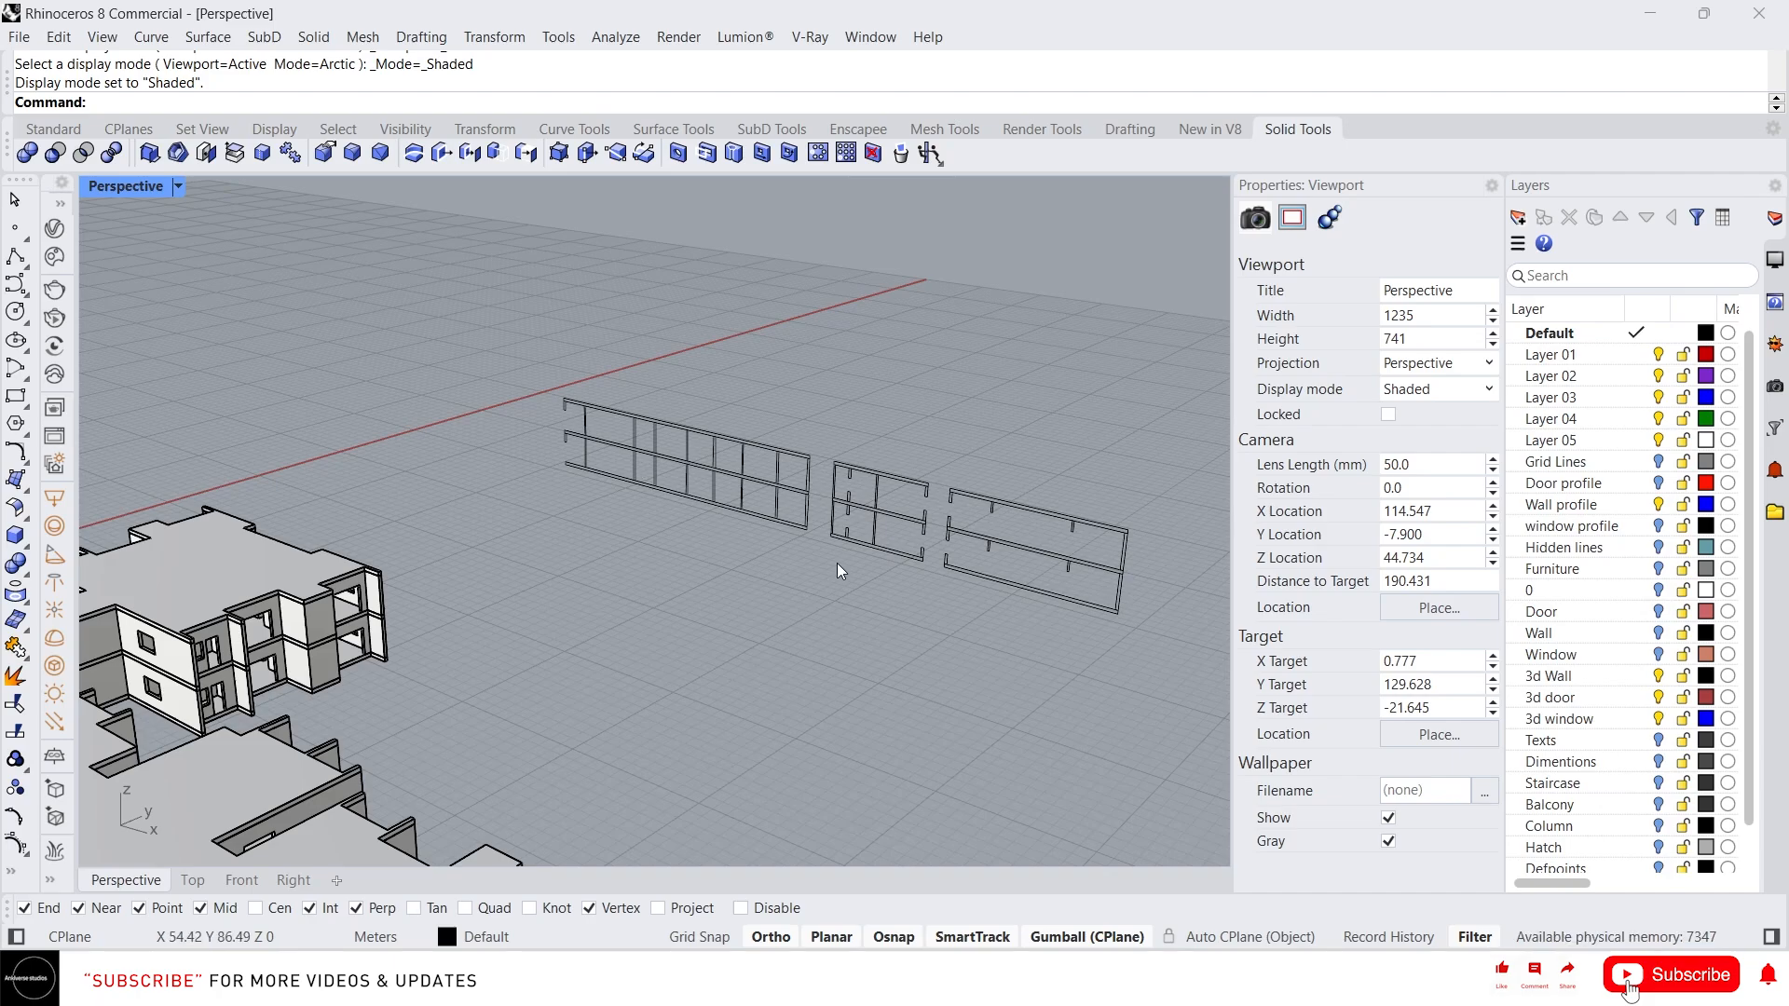
scroll(874, 494, down, 4)
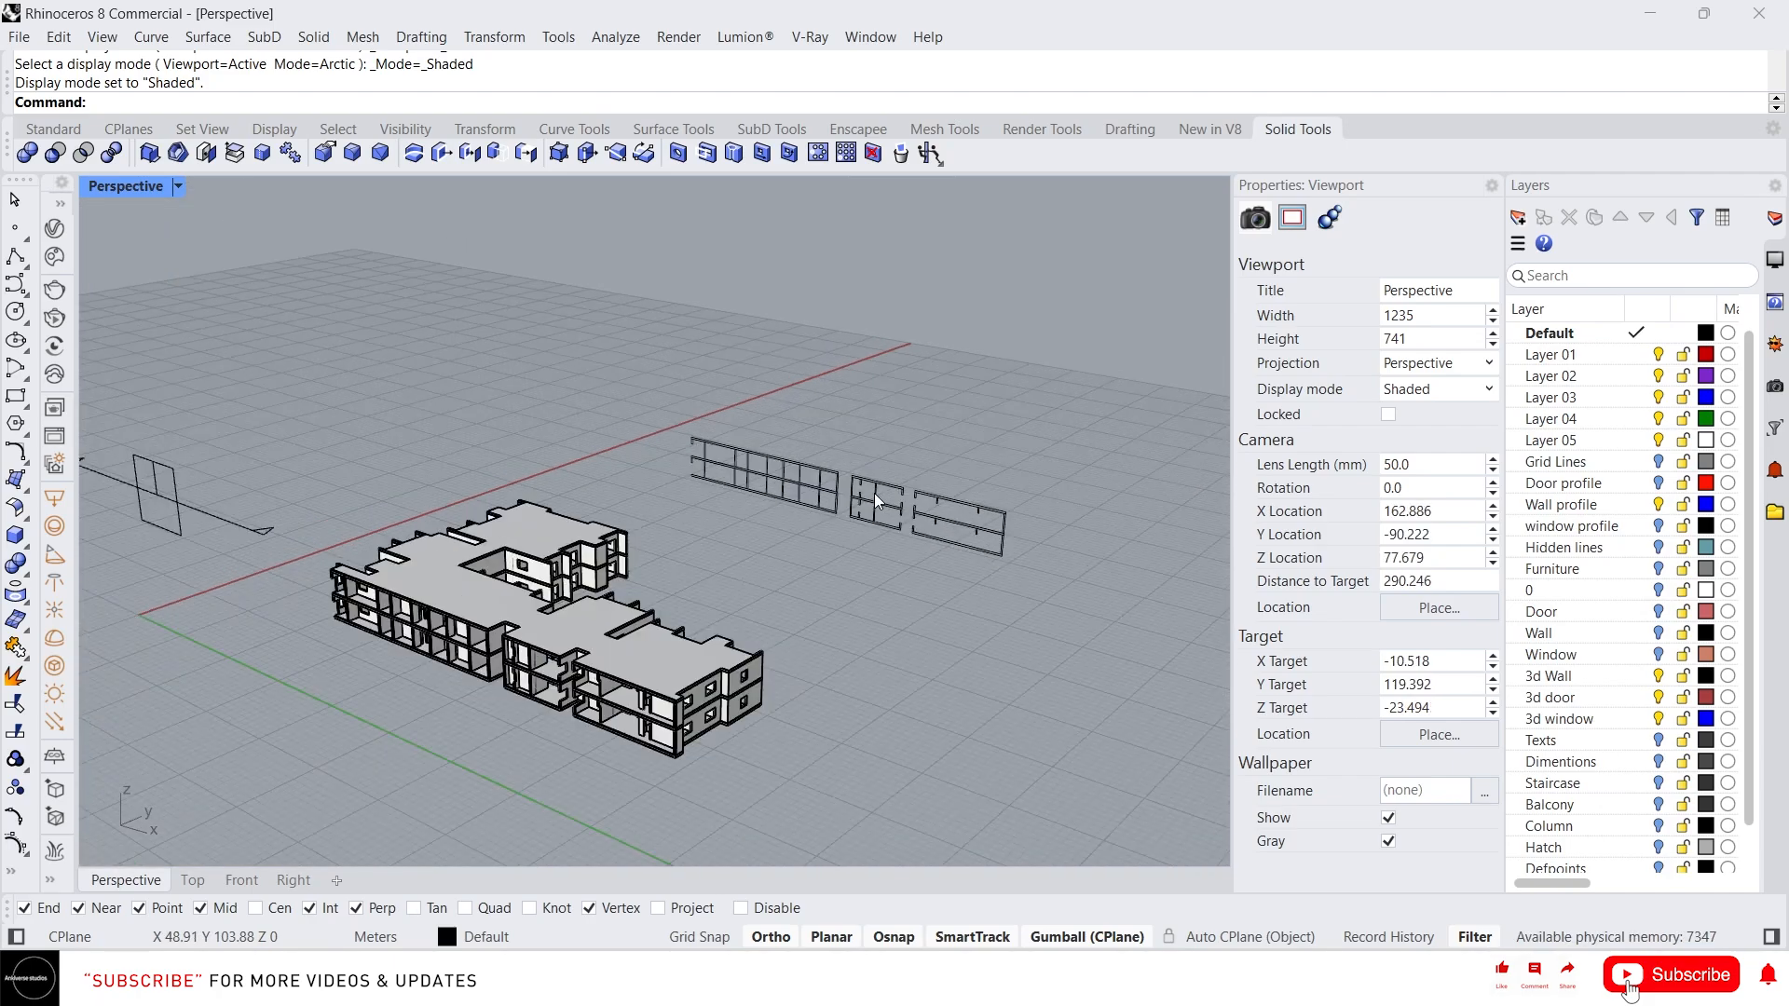
text(lippingPlane)
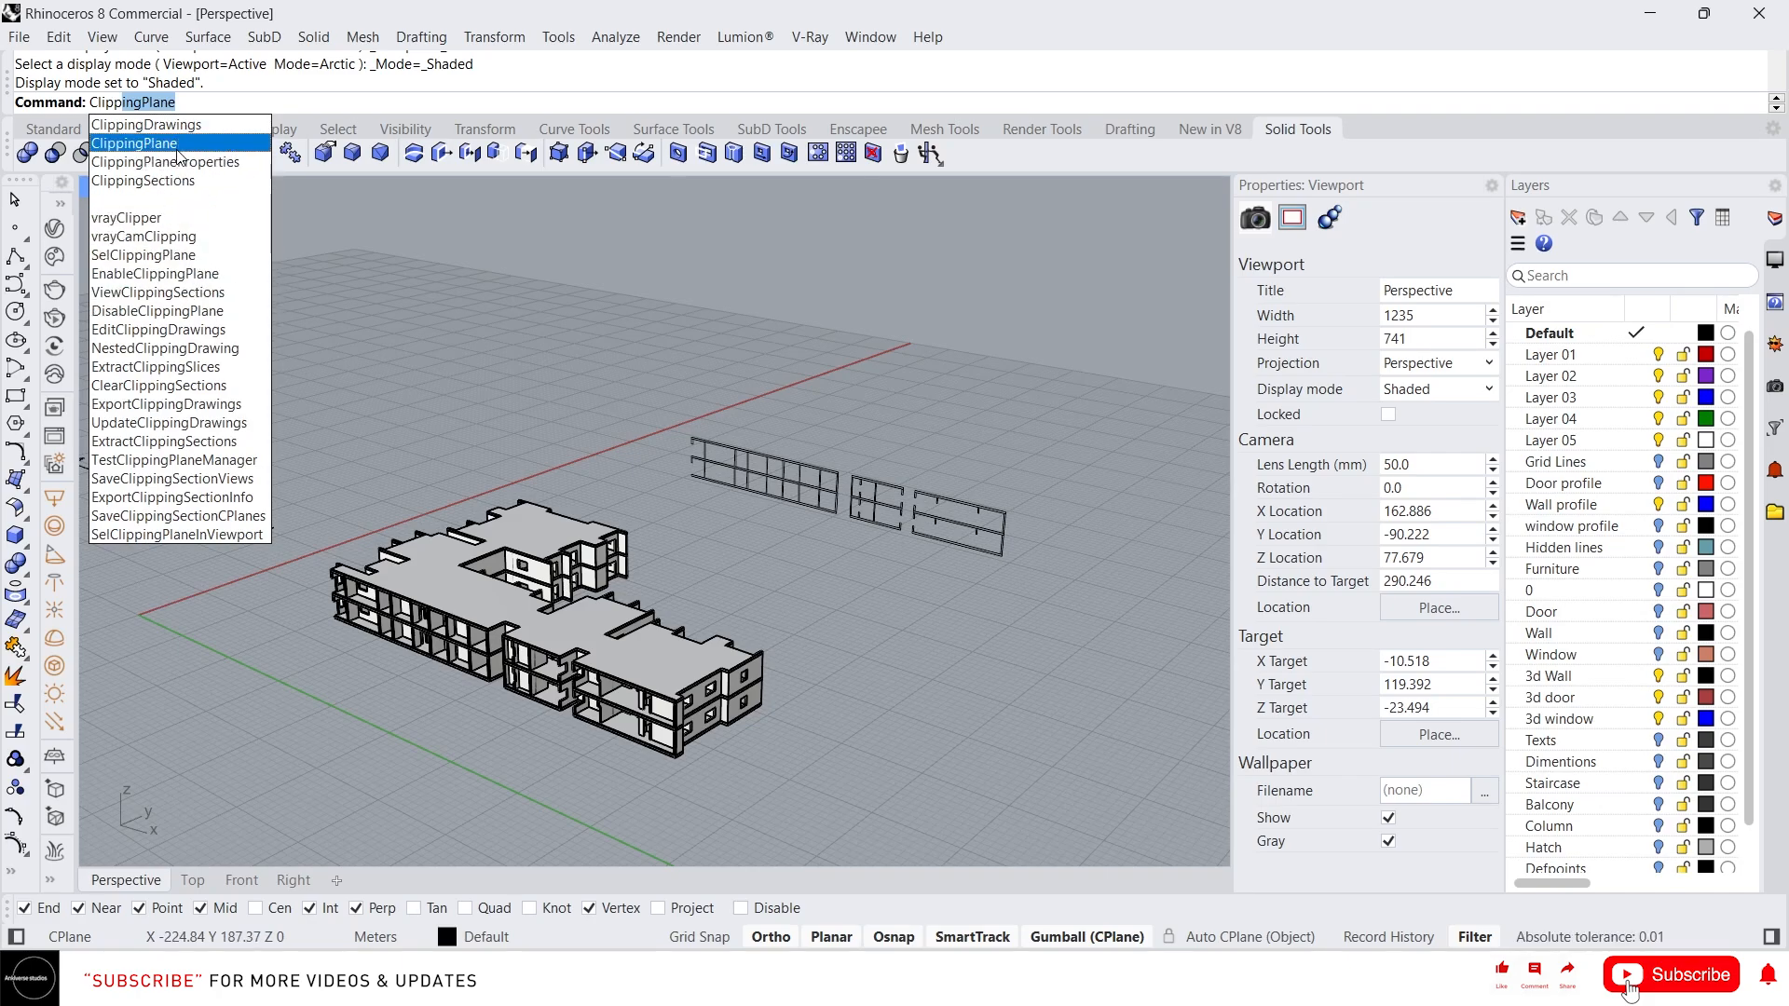
key(Escape)
text(Extrg)
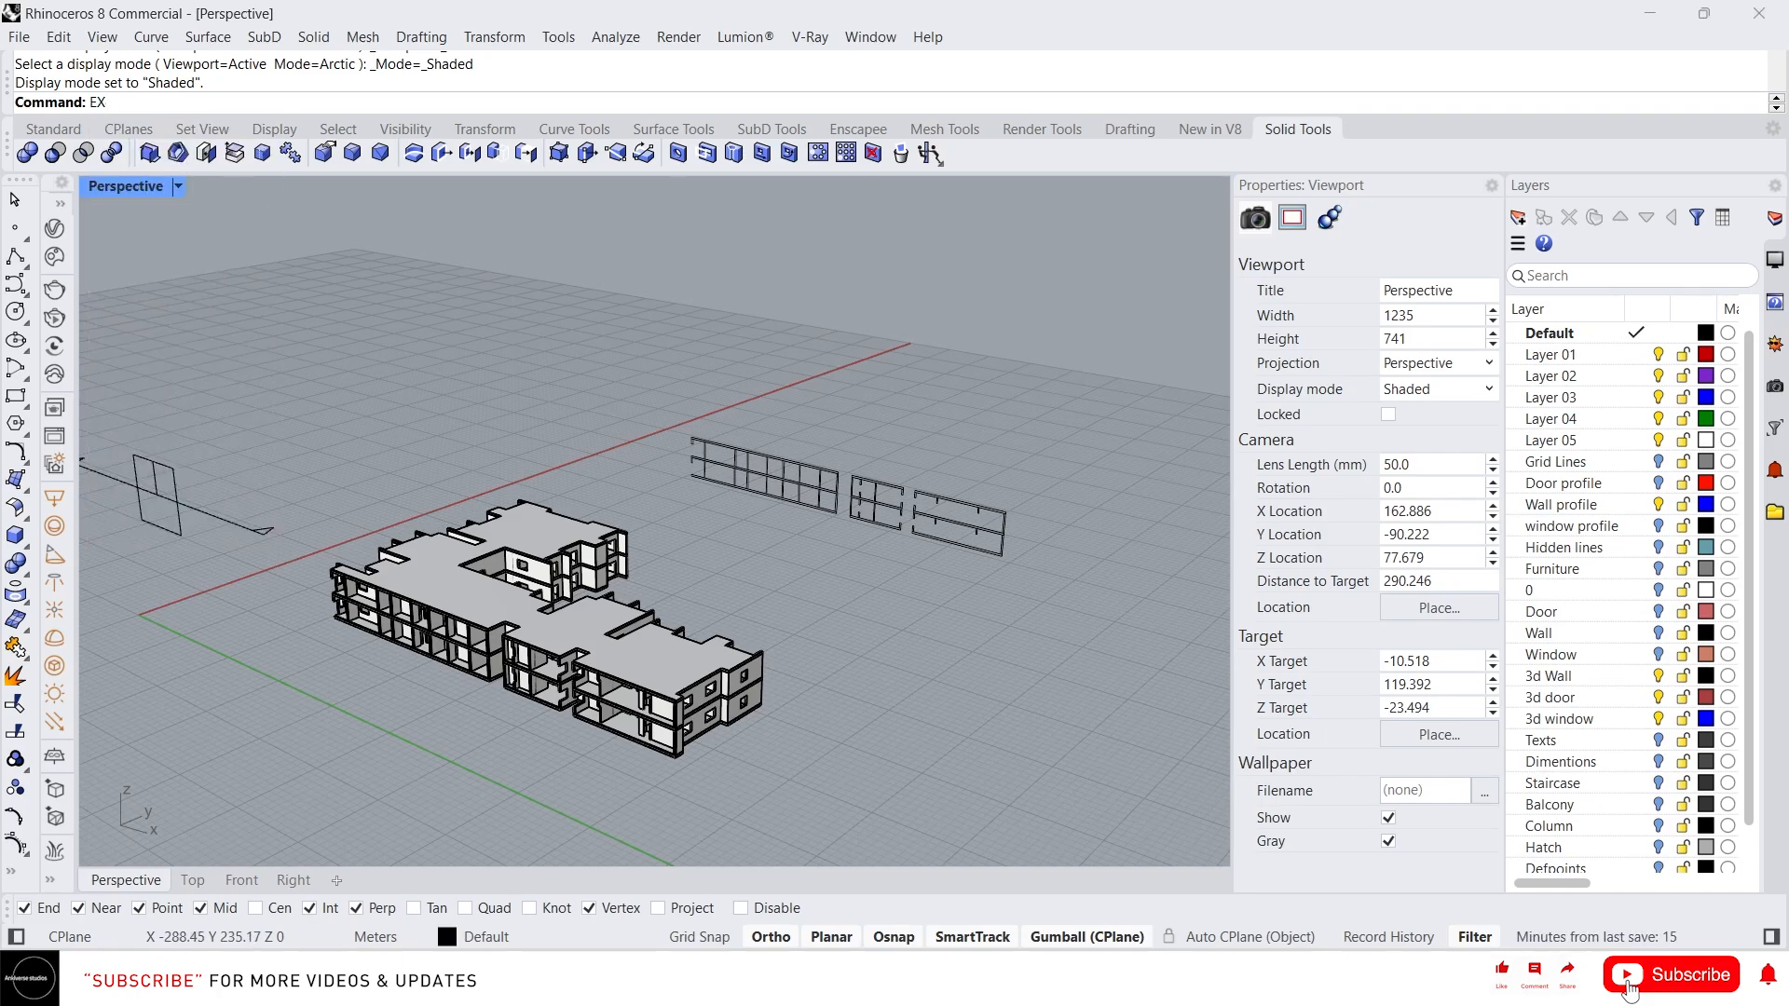
key(Escape)
Extract slices from the vertical clipping plane with ExtractClippingSlices
text(ExtractIsocurve)
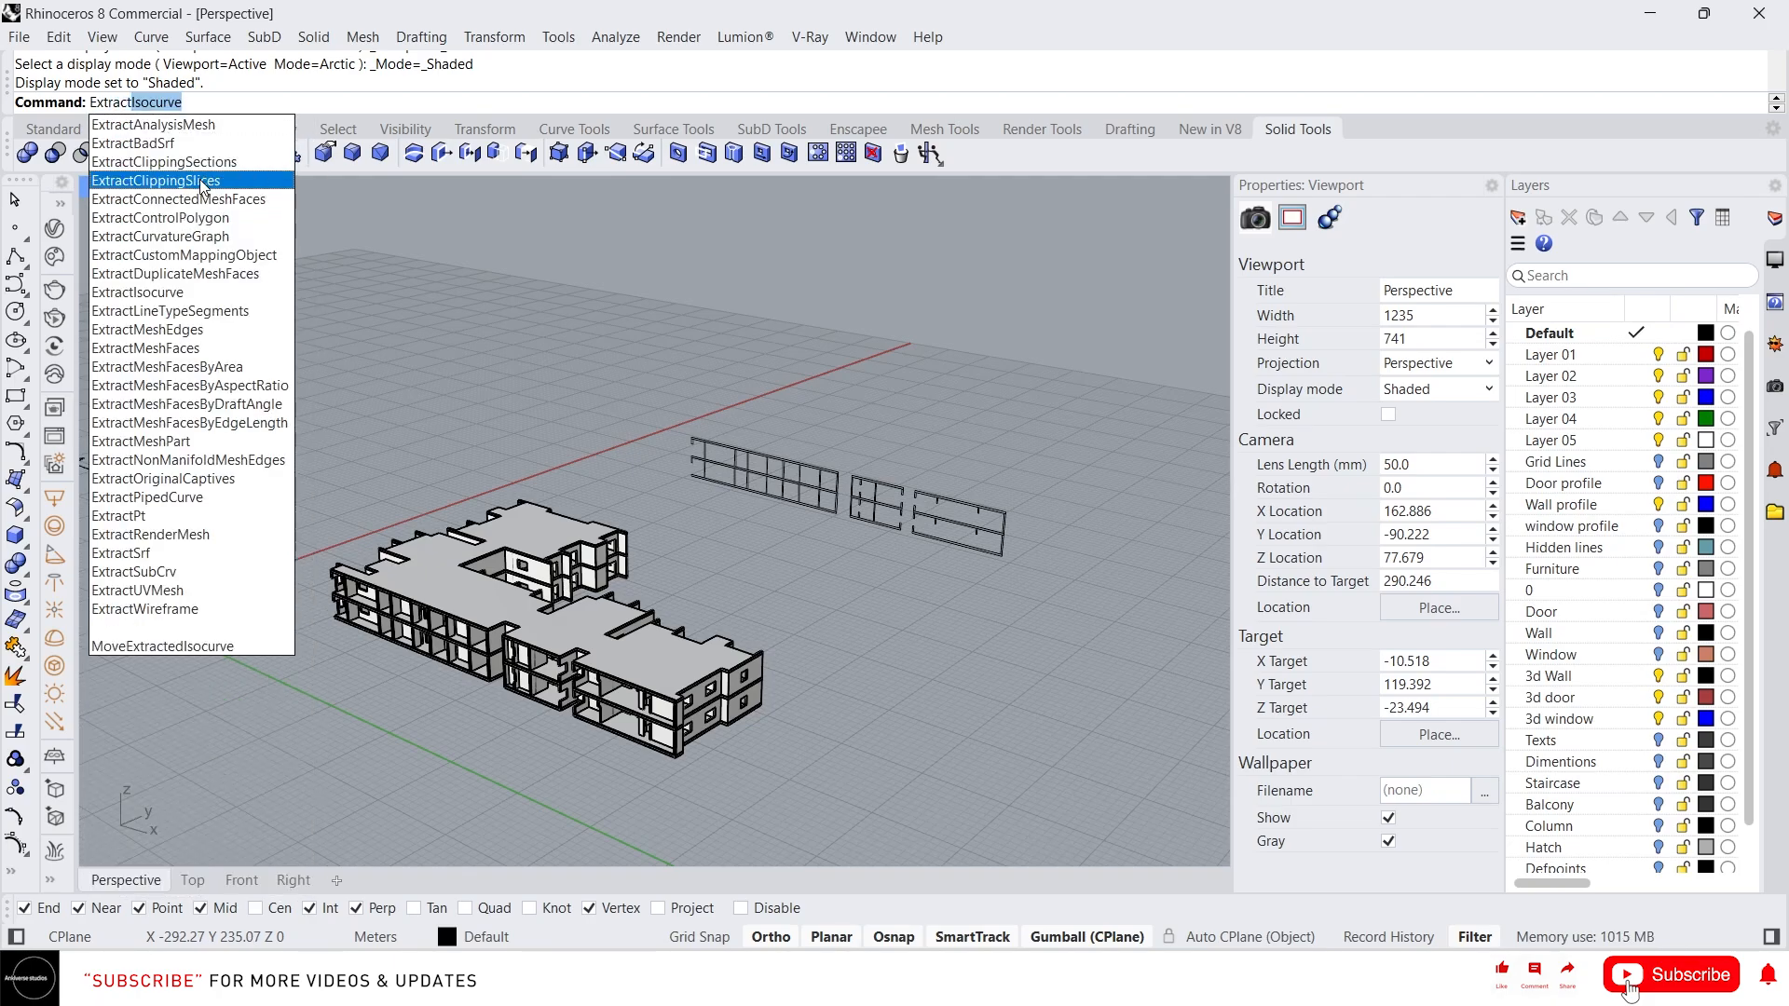
click(205, 179)
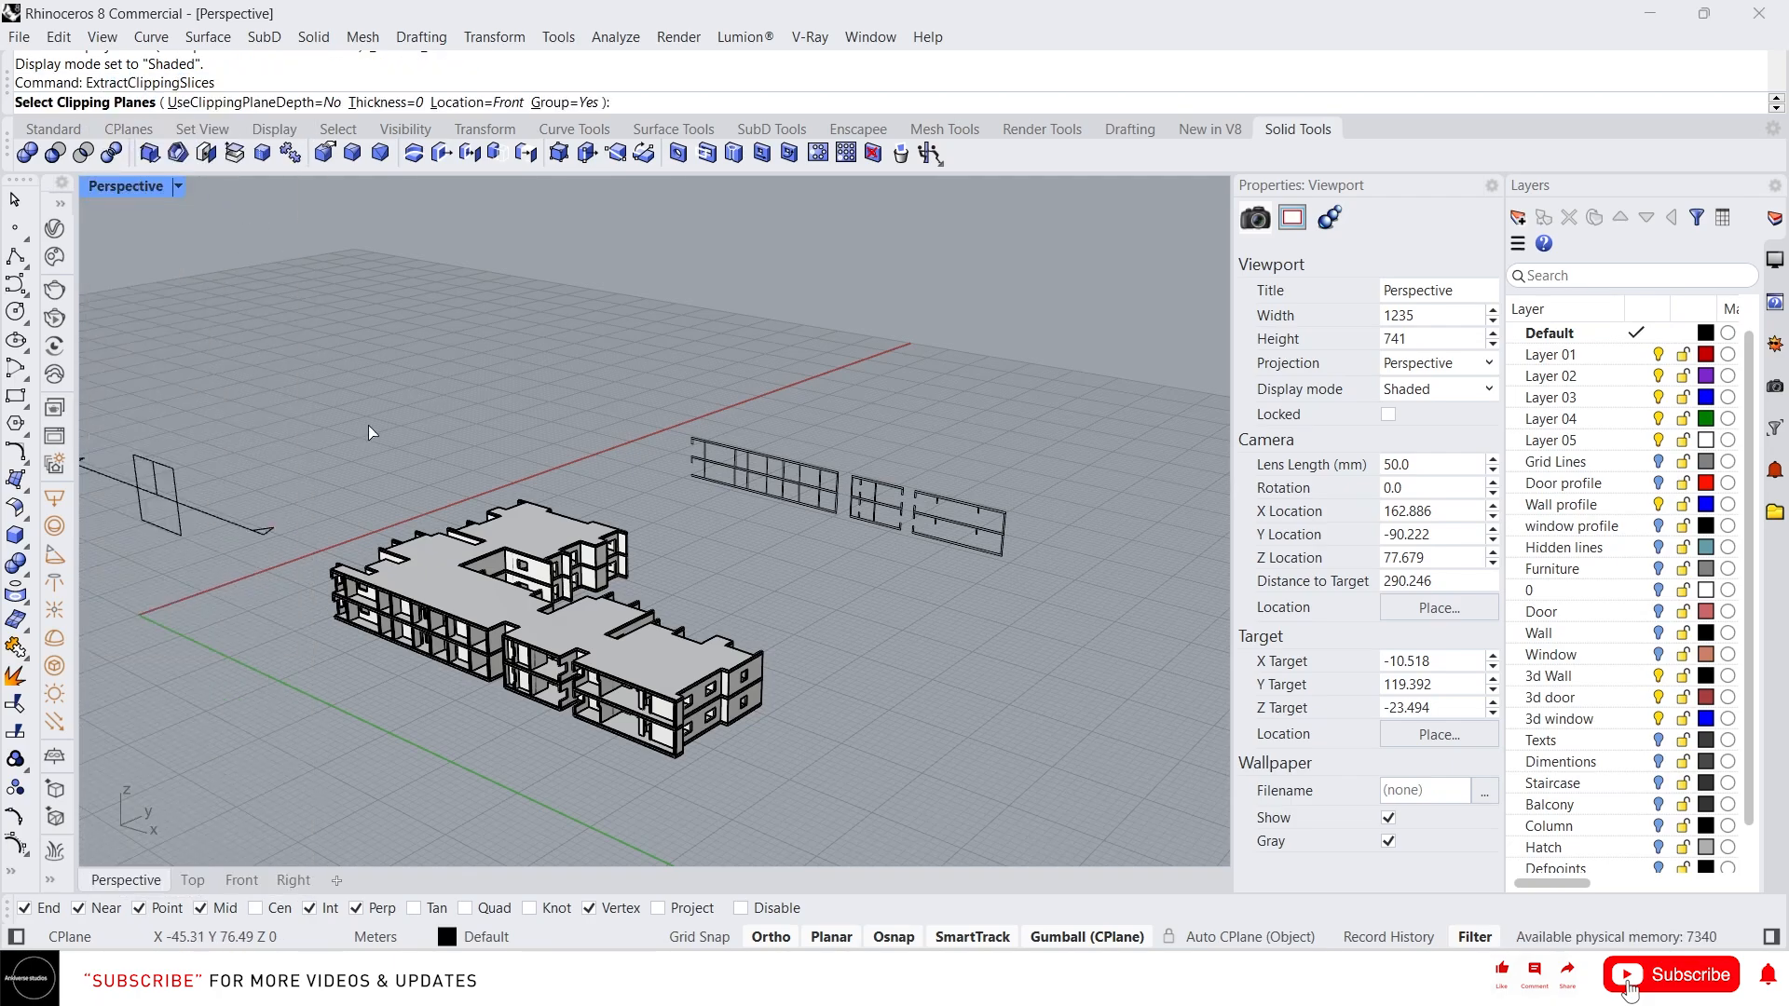
click(172, 489)
key(Return)
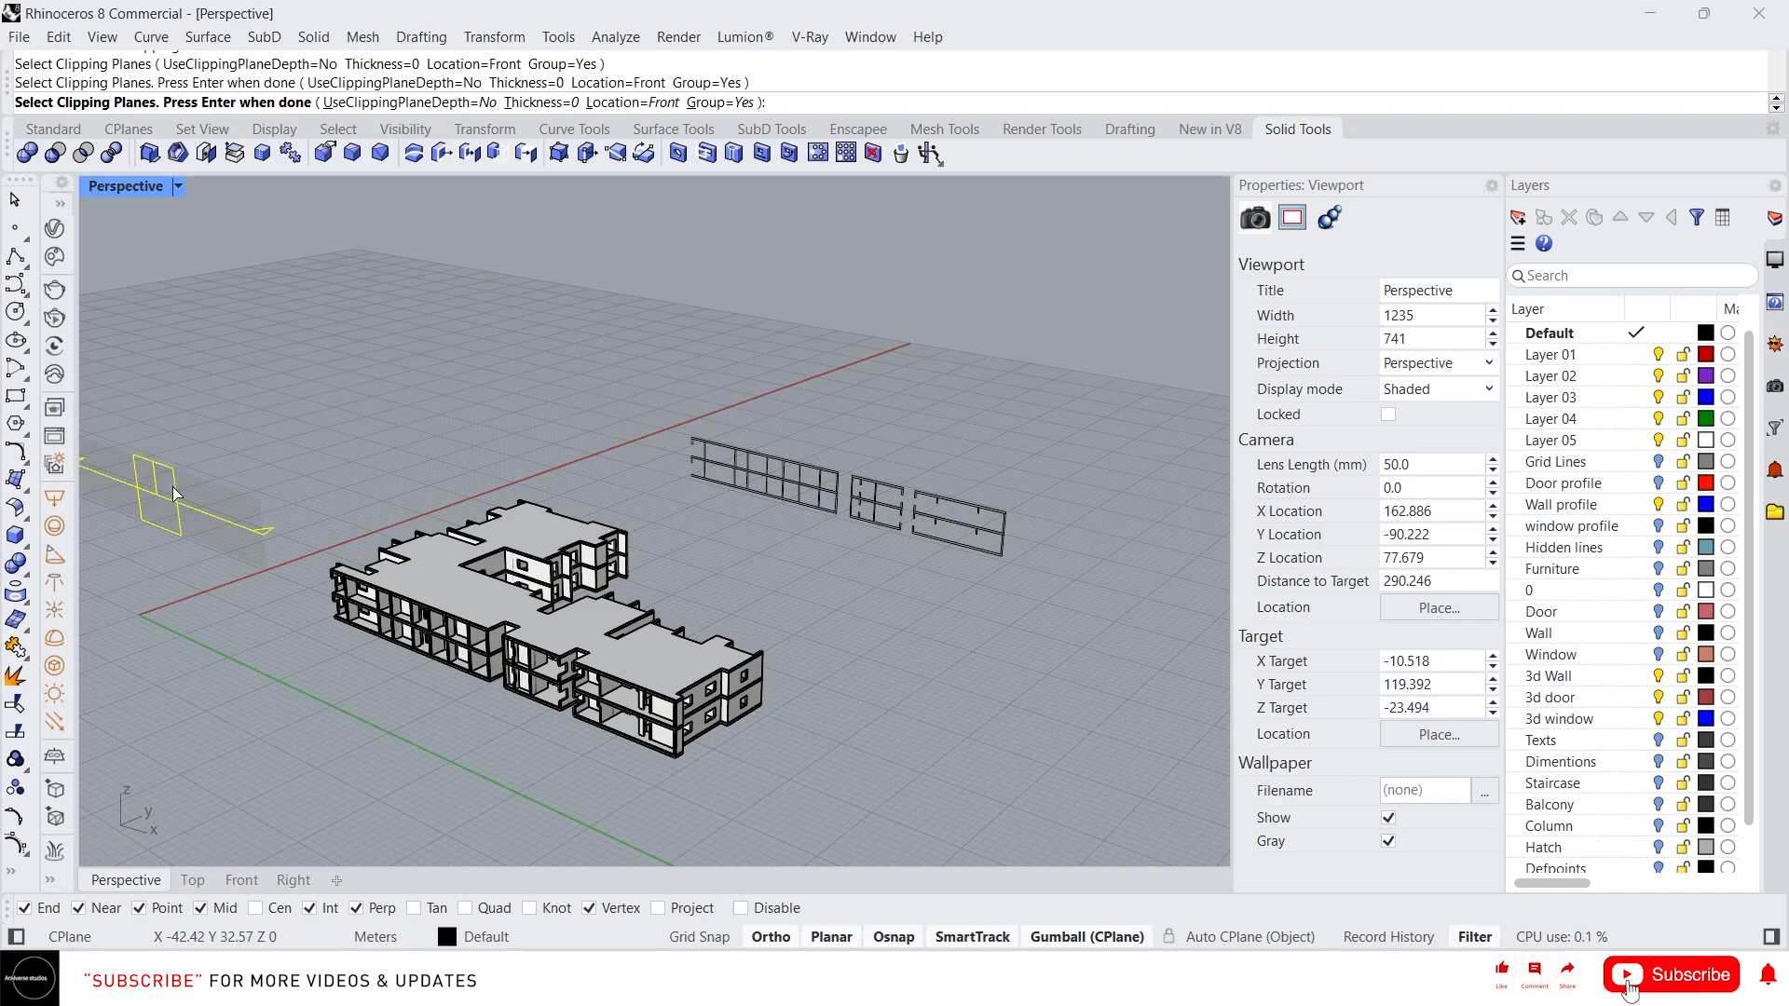
Move the extracted clipping slices out beside the section curves
drag(548, 630, 839, 508)
scroll(839, 508, up, 5)
click(968, 669)
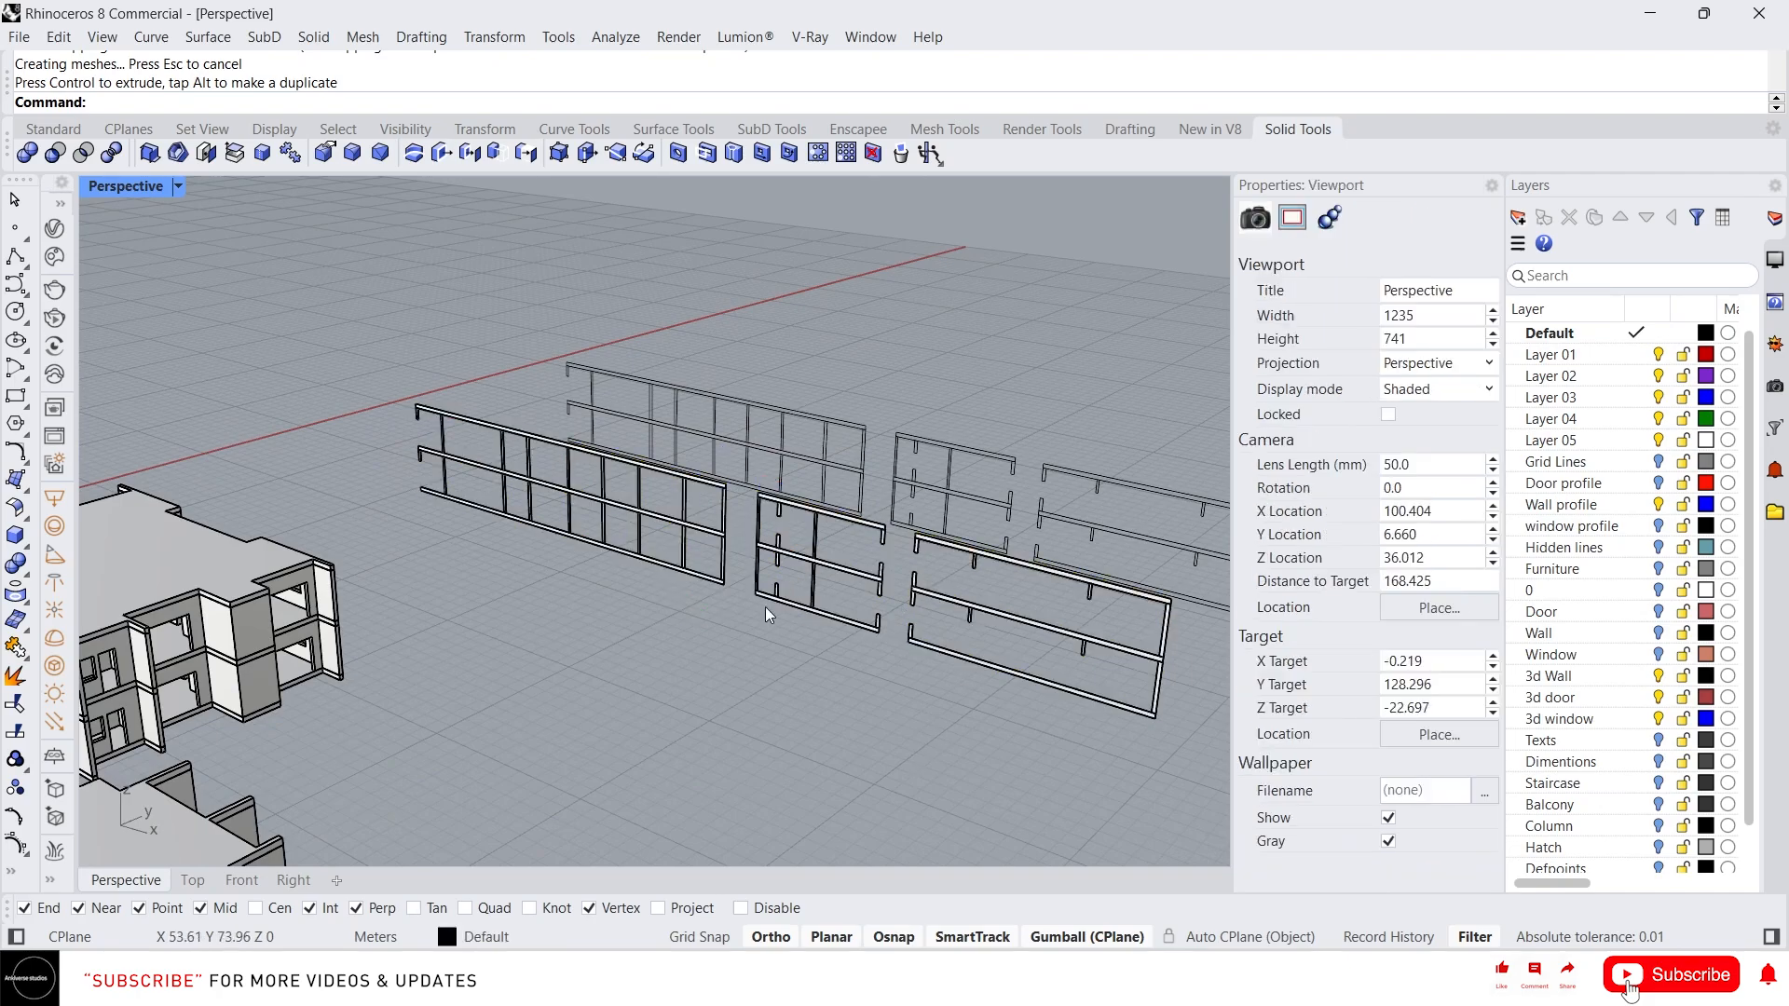
right_drag(829, 568, 803, 580)
scroll(634, 582, down, 2)
click(658, 666)
scroll(657, 665, up, 5)
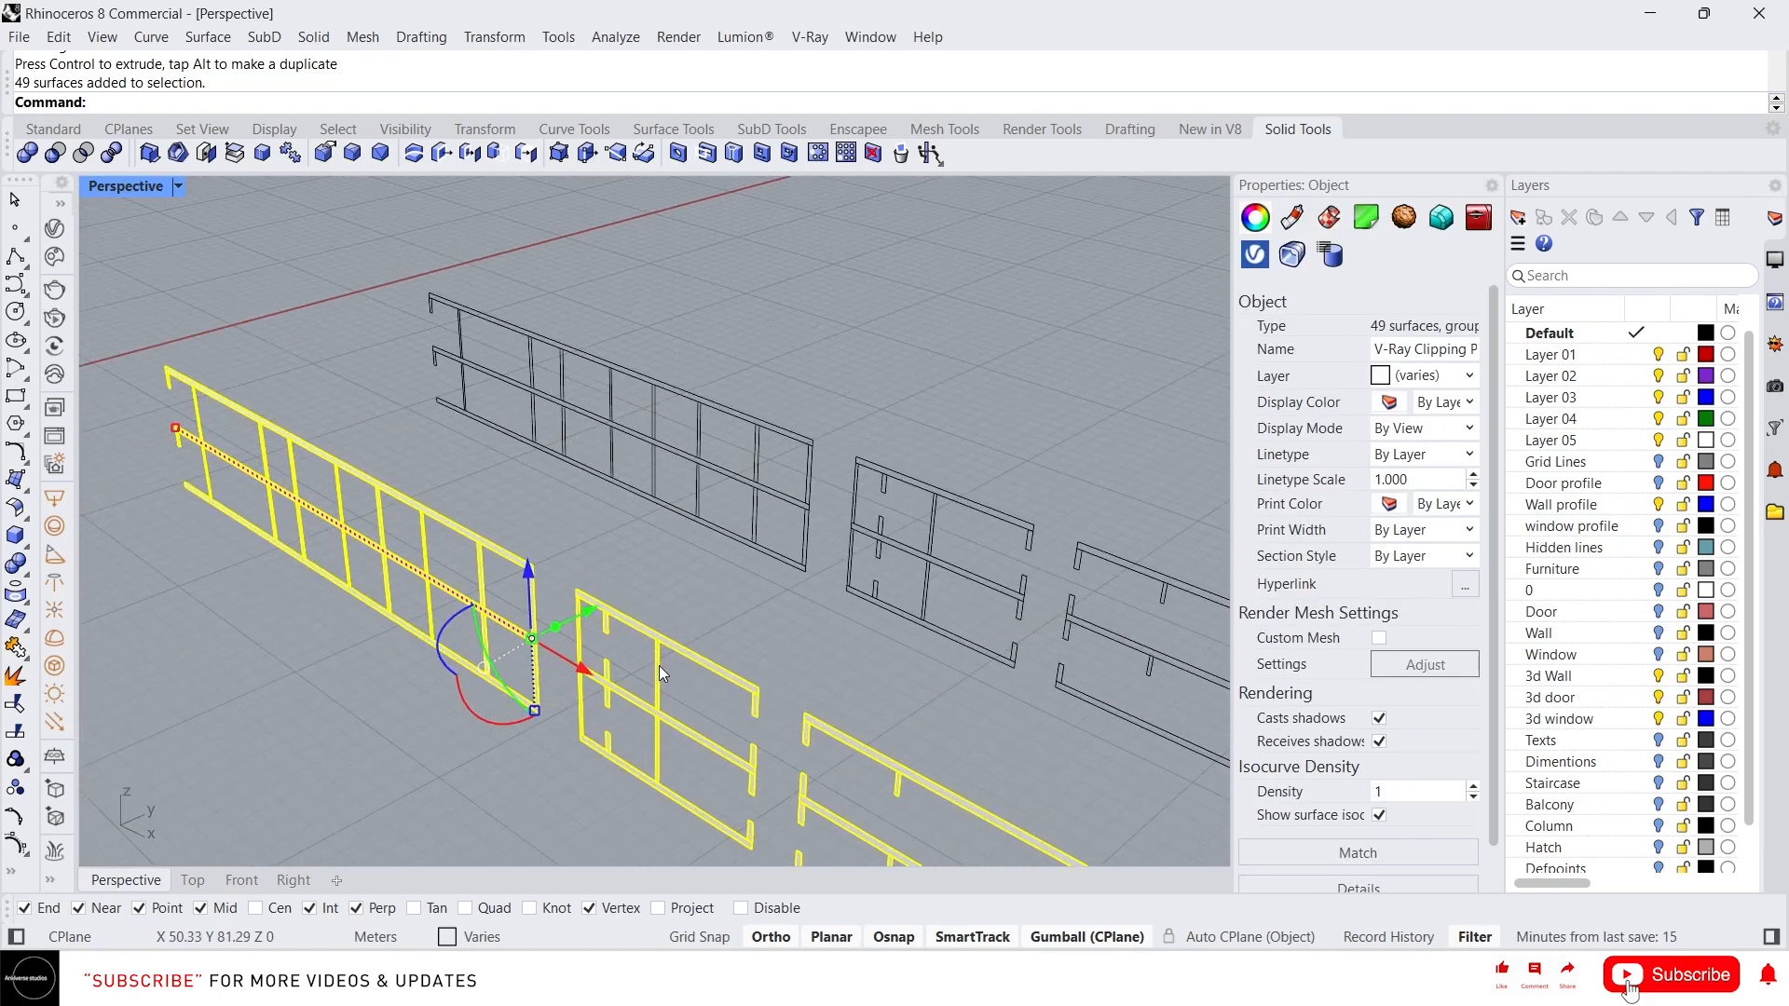
right_drag(658, 665, 509, 518)
scroll(670, 596, up, 3)
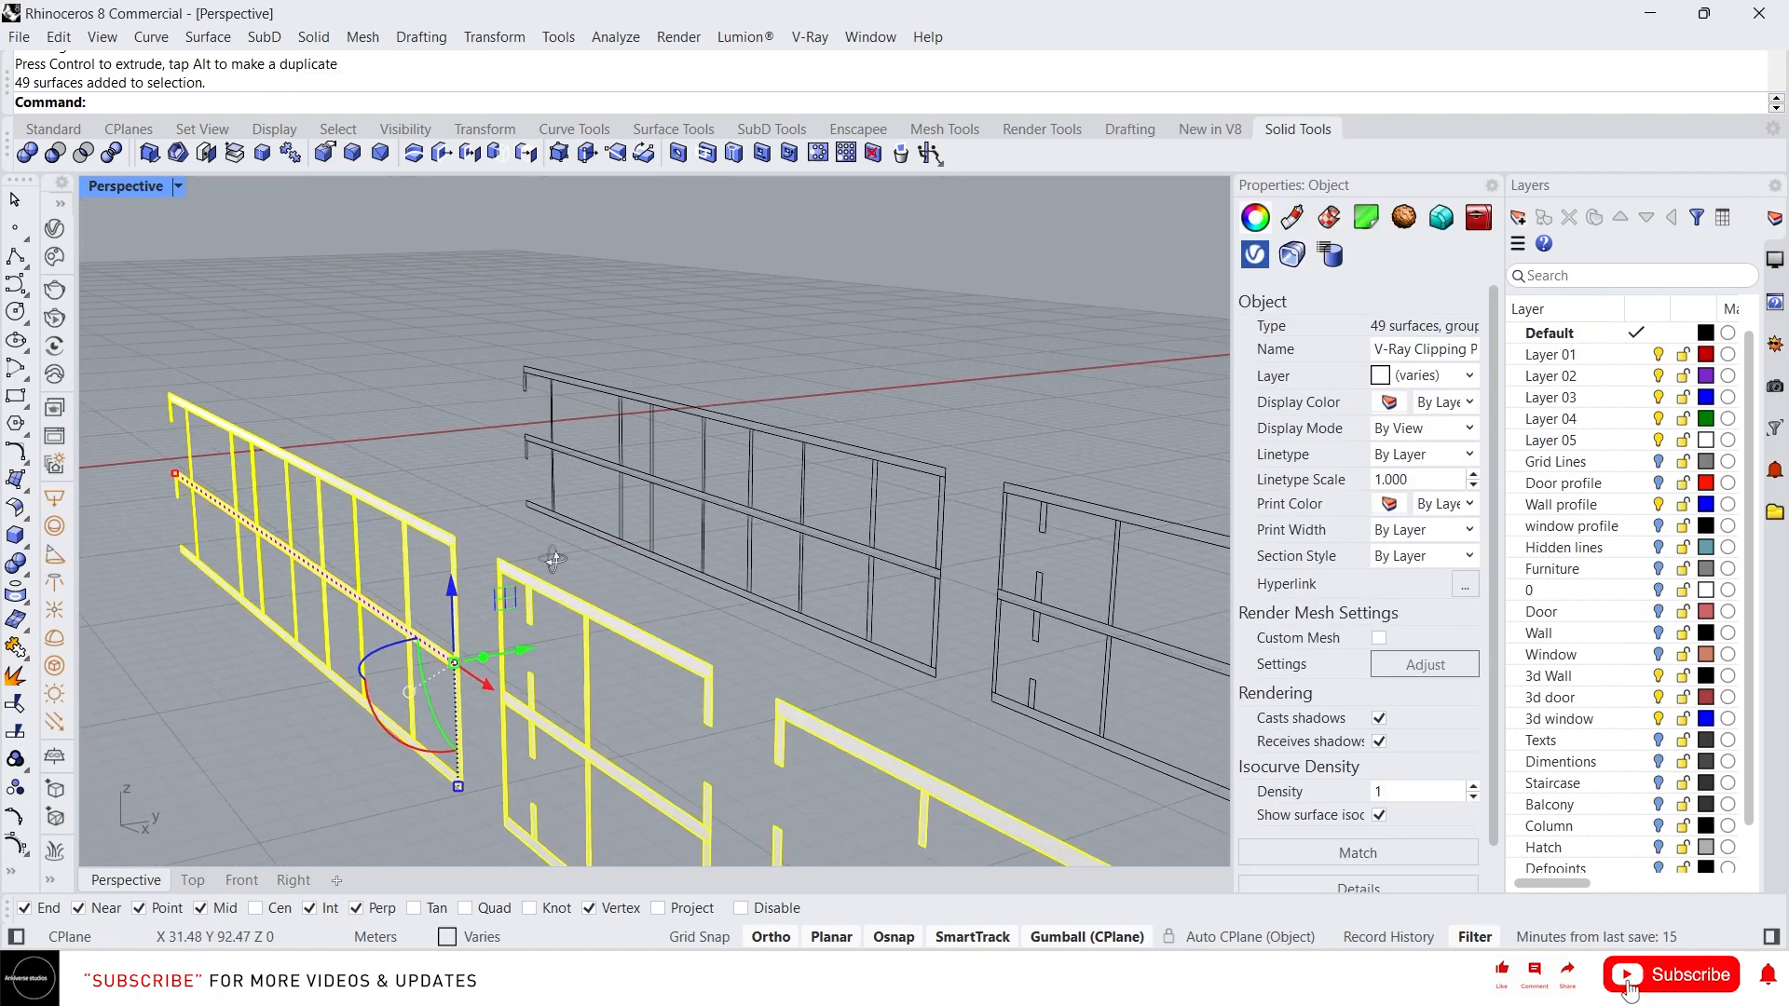
click(489, 511)
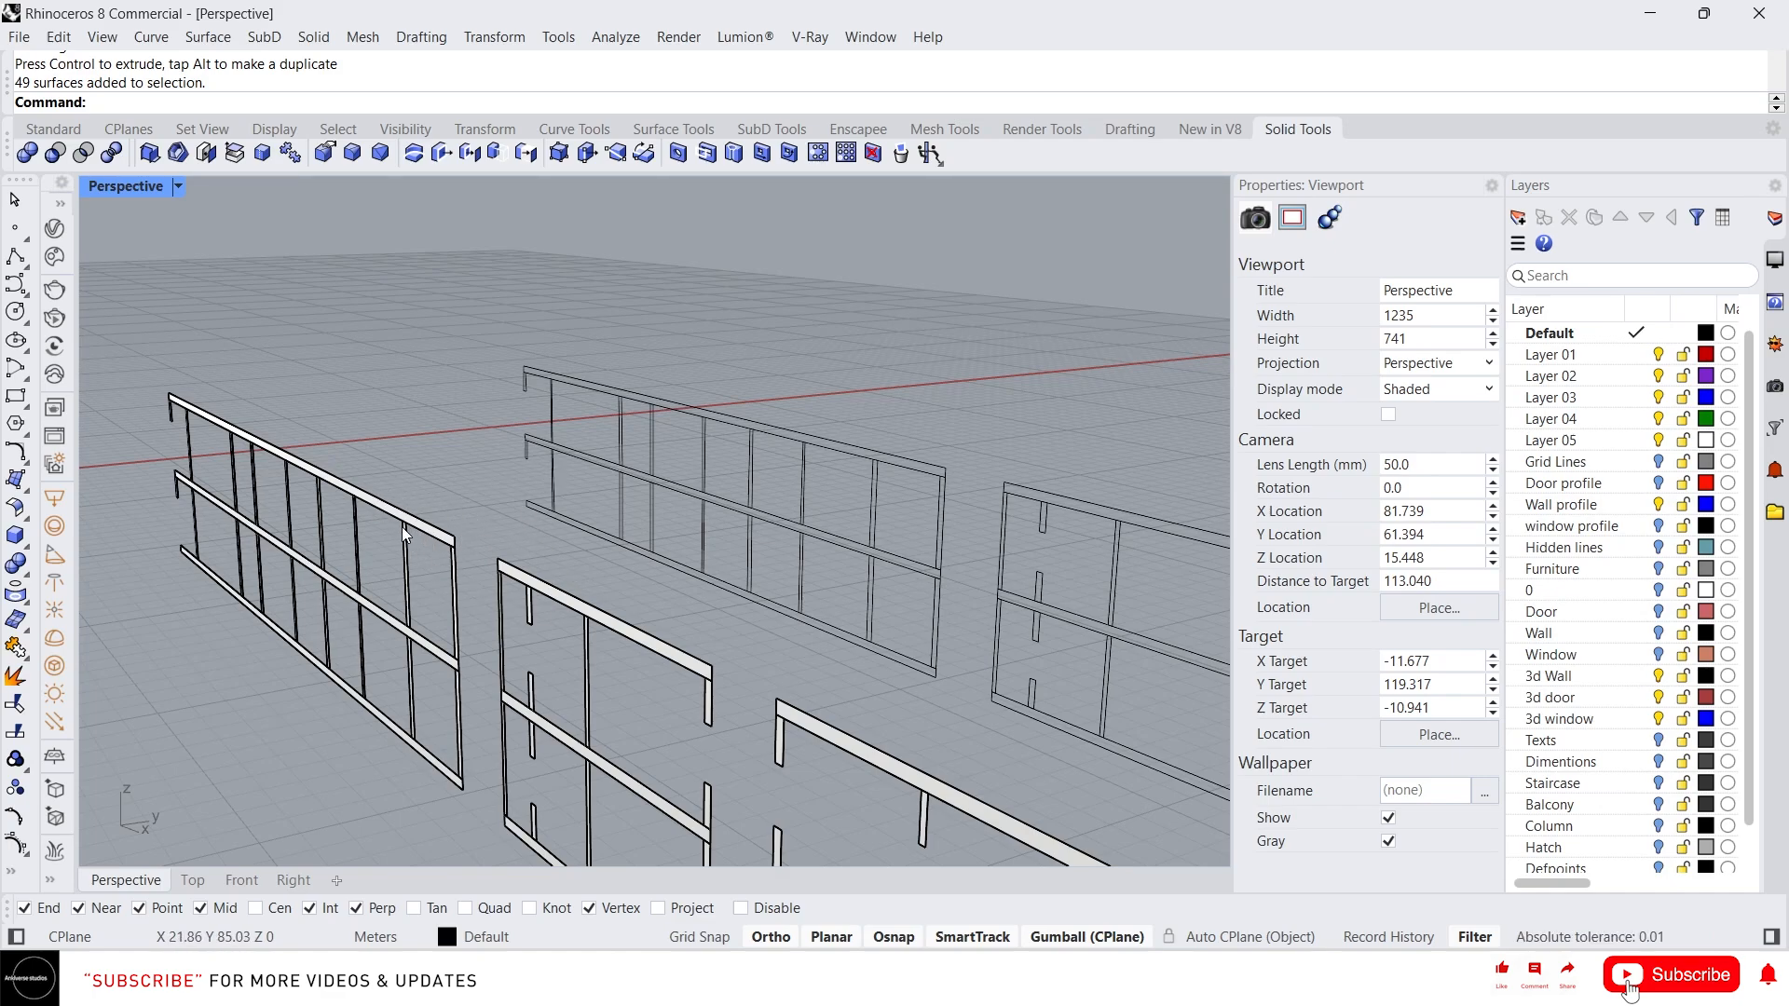
Select the clipping plane and rotate it to a horizontal orientation with the gumball
scroll(395, 527, down, 9)
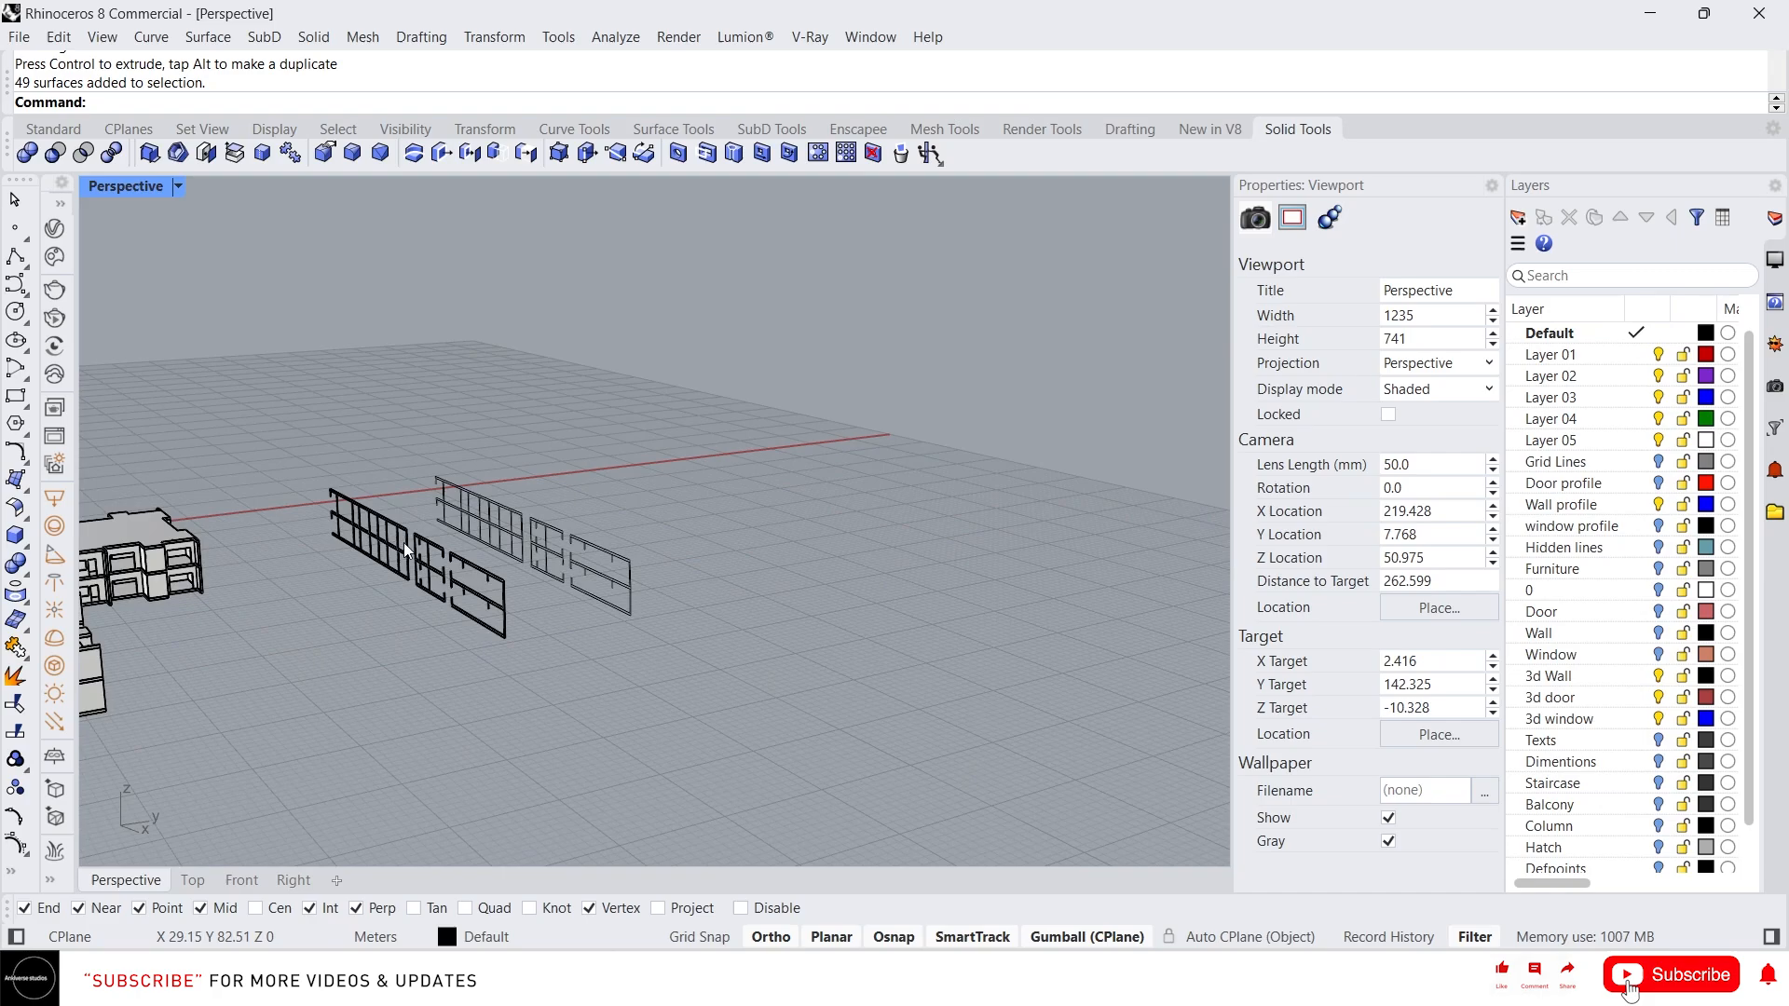
right_drag(404, 542, 473, 556)
scroll(478, 578, up, 3)
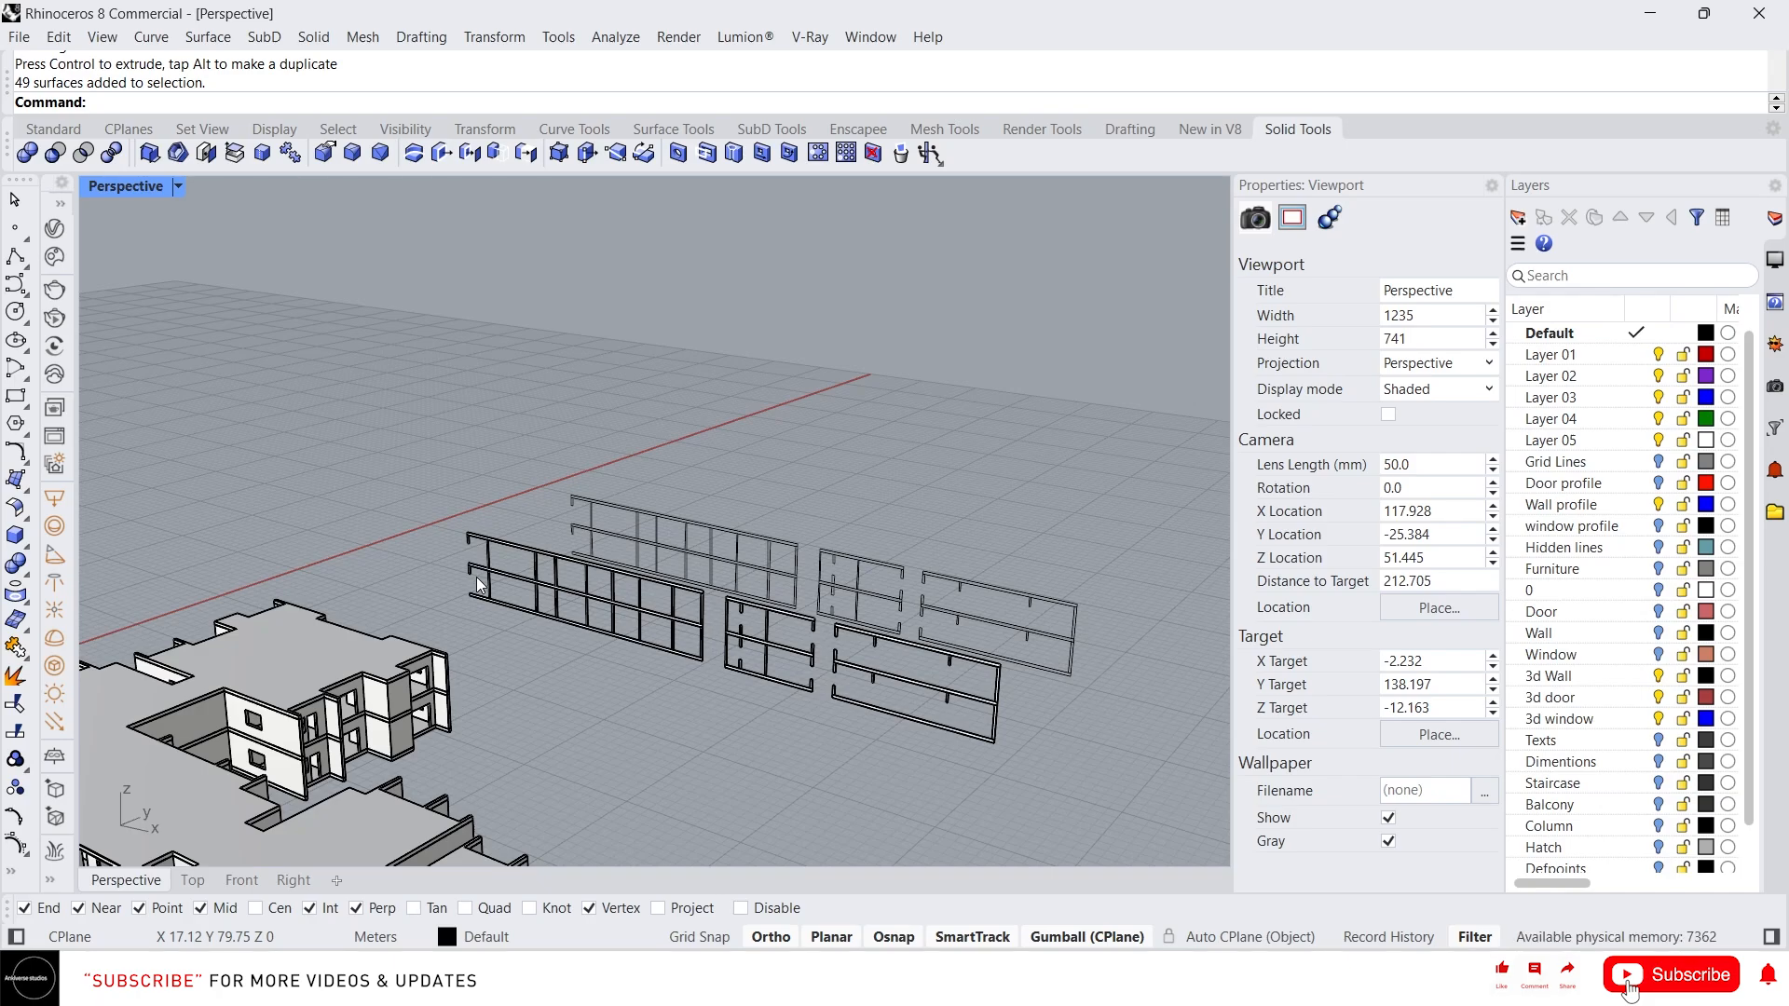
scroll(773, 664, down, 8)
click(362, 635)
scroll(332, 709, up, 6)
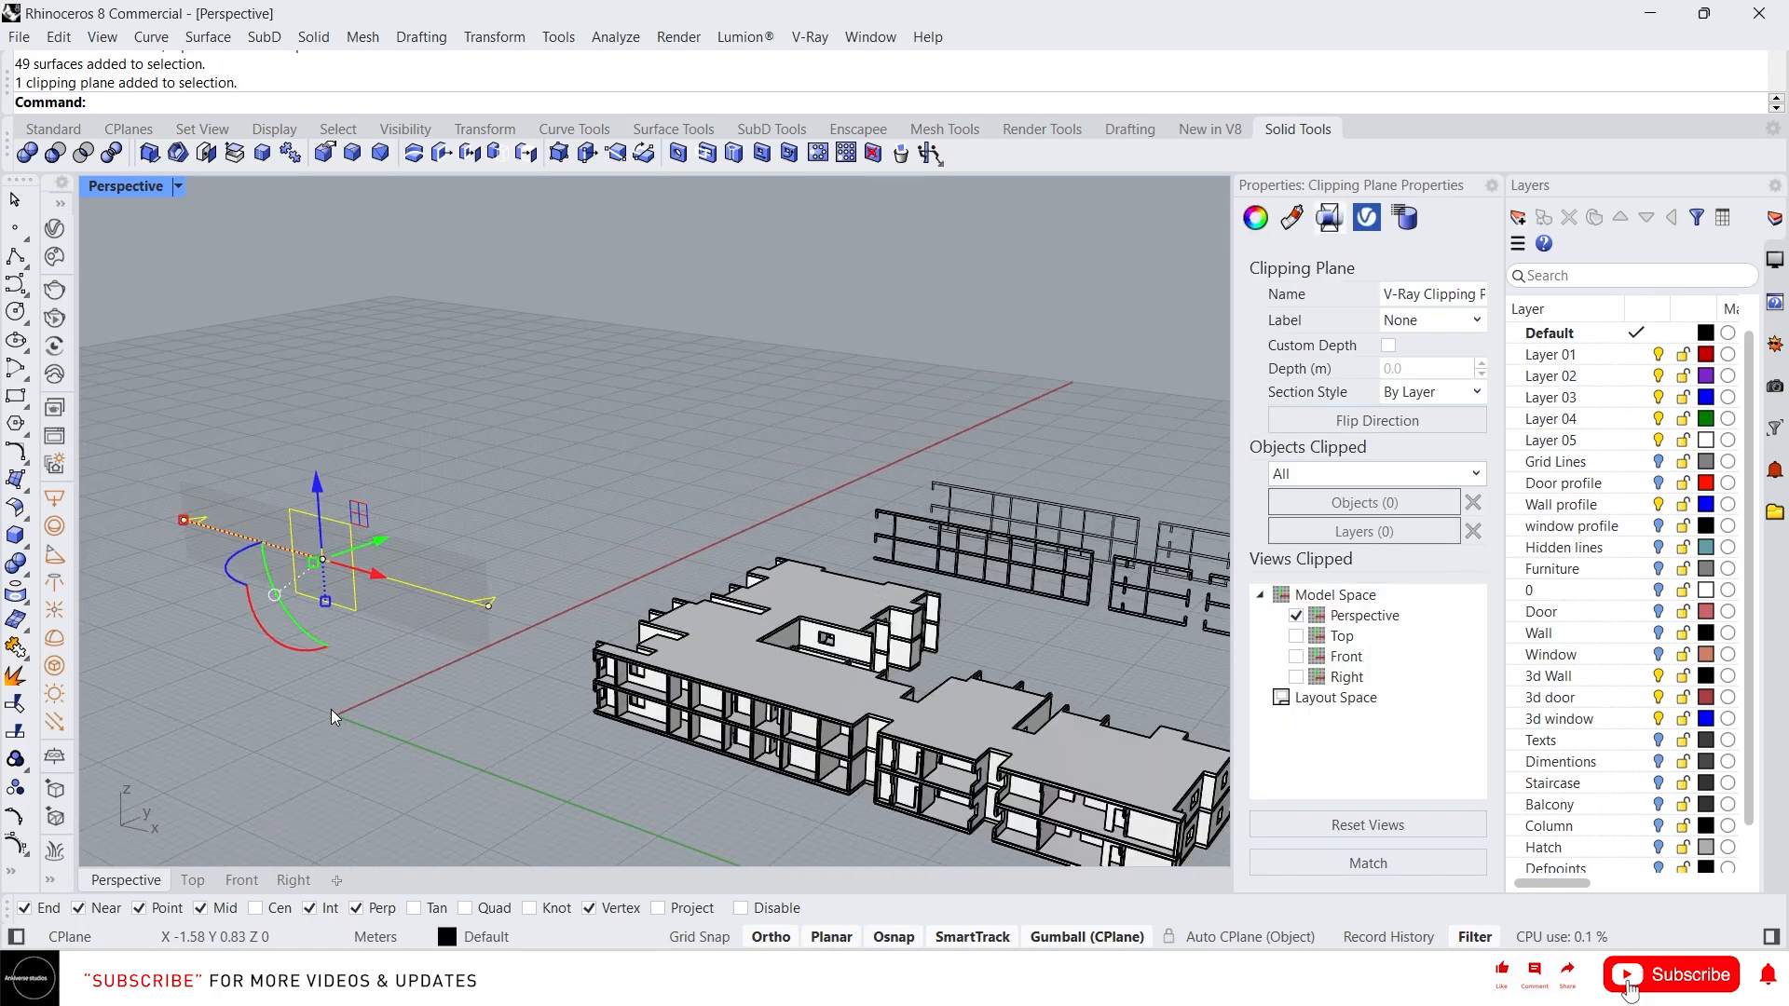
right_drag(315, 637, 253, 639)
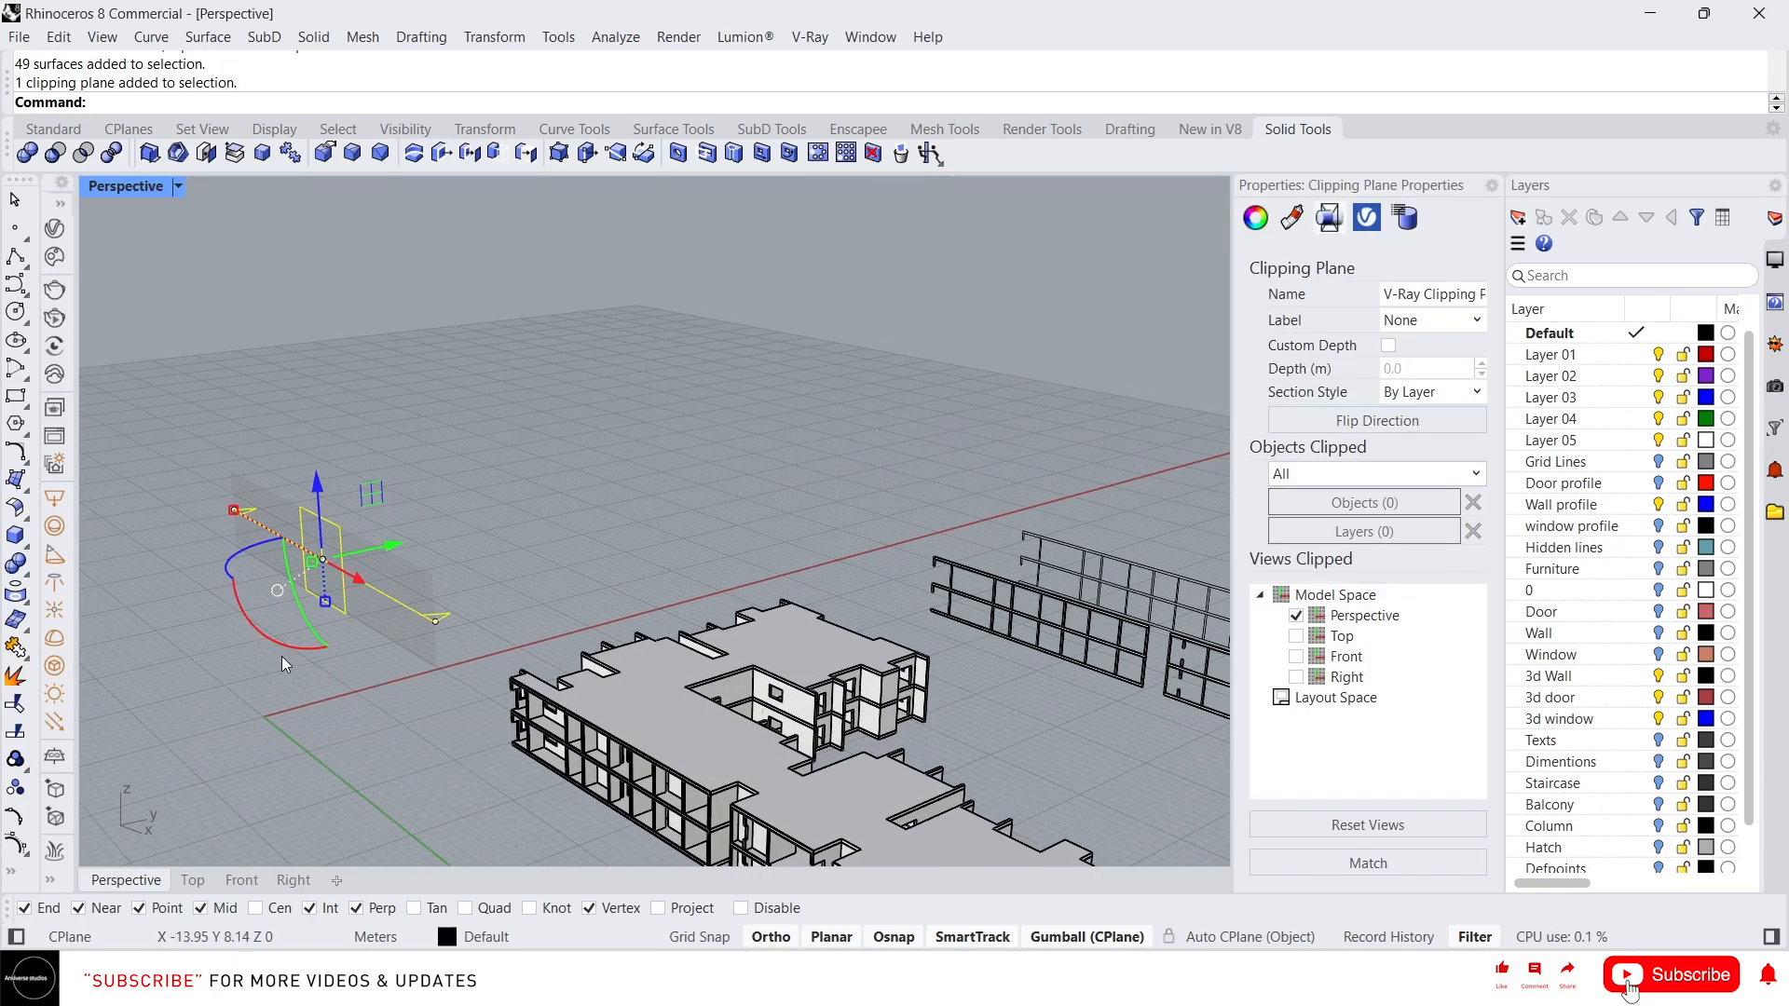
drag(281, 656, 181, 581)
right_drag(405, 636, 418, 559)
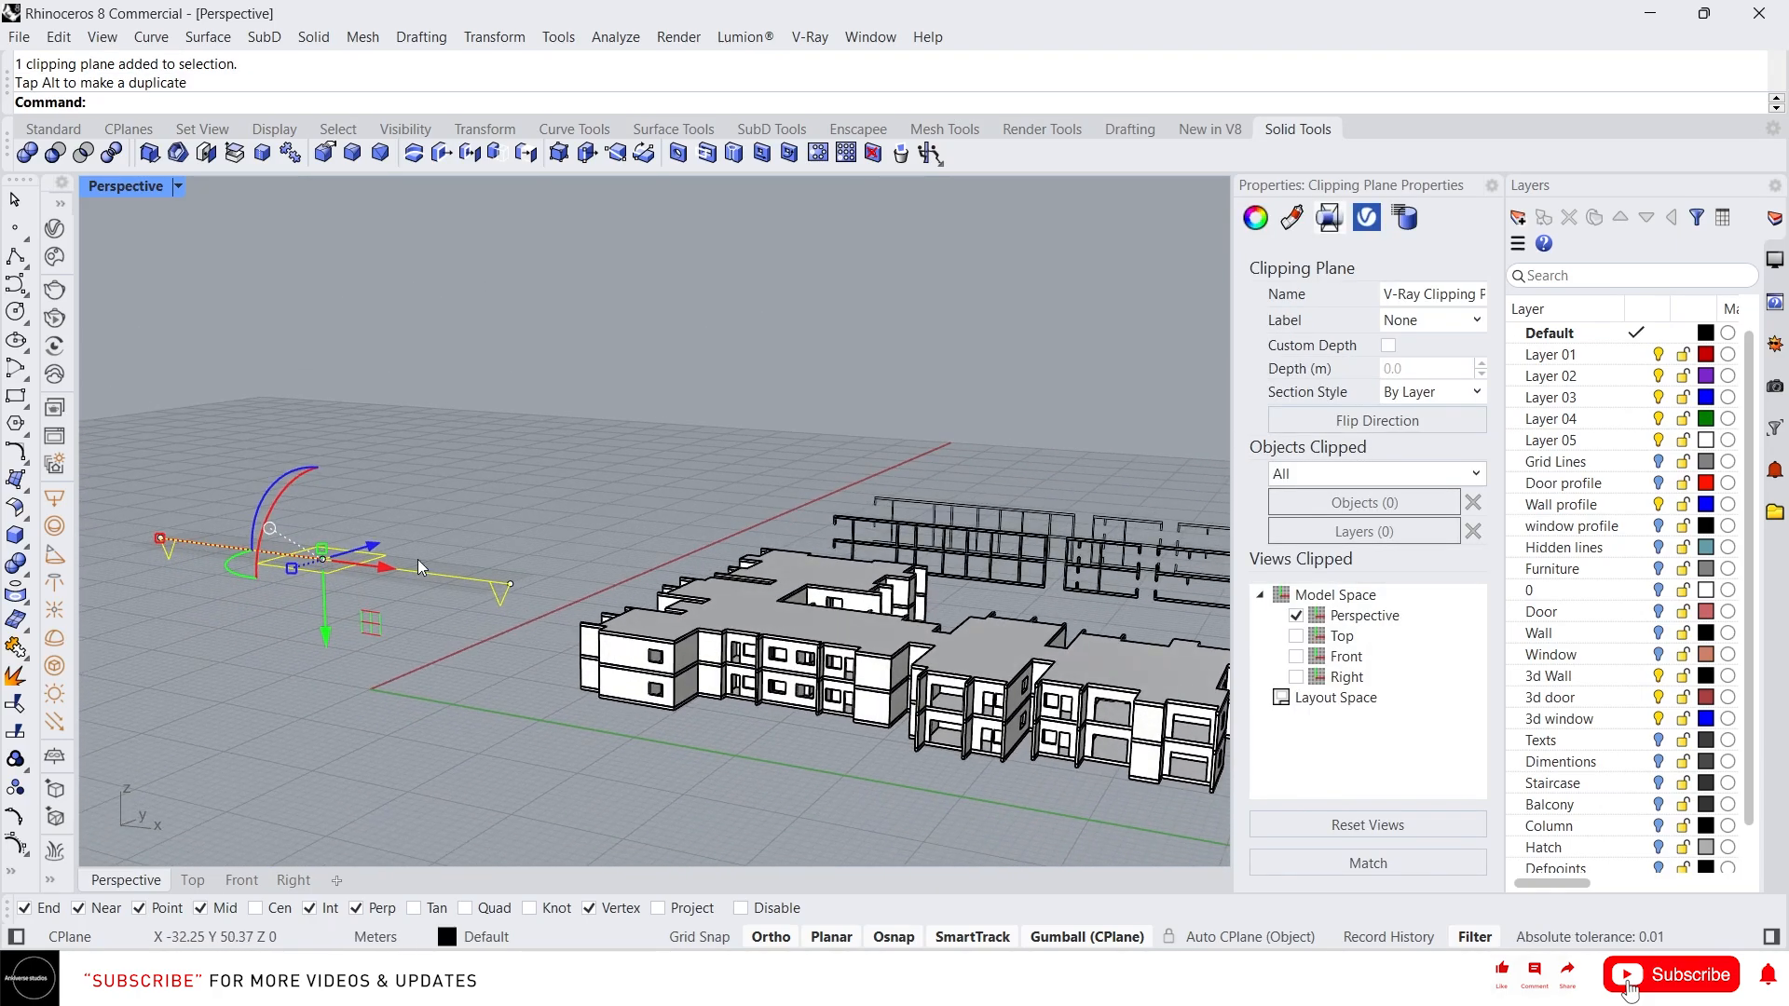
Lower the horizontal clipping plane to cut a floor plan through the building
drag(321, 628, 326, 654)
right_drag(634, 494, 556, 572)
scroll(559, 574, down, 4)
scroll(627, 583, up, 3)
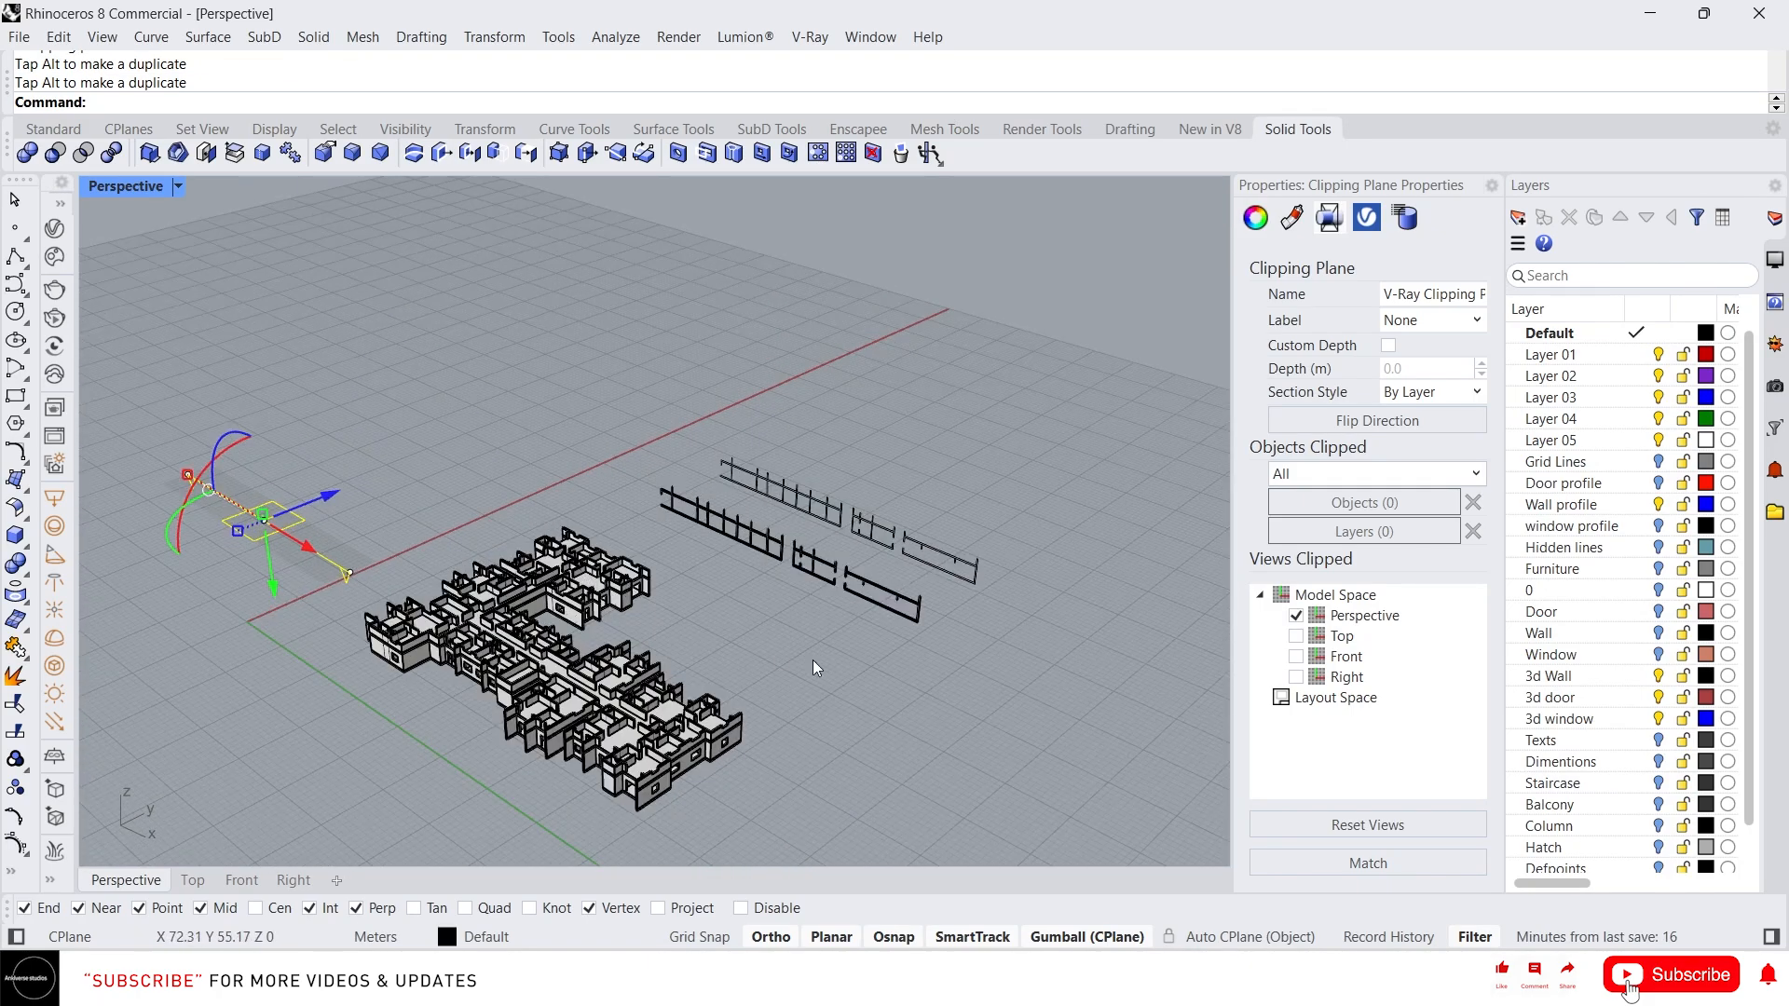
Select and delete the extracted section curves and slices
drag(1042, 661, 697, 412)
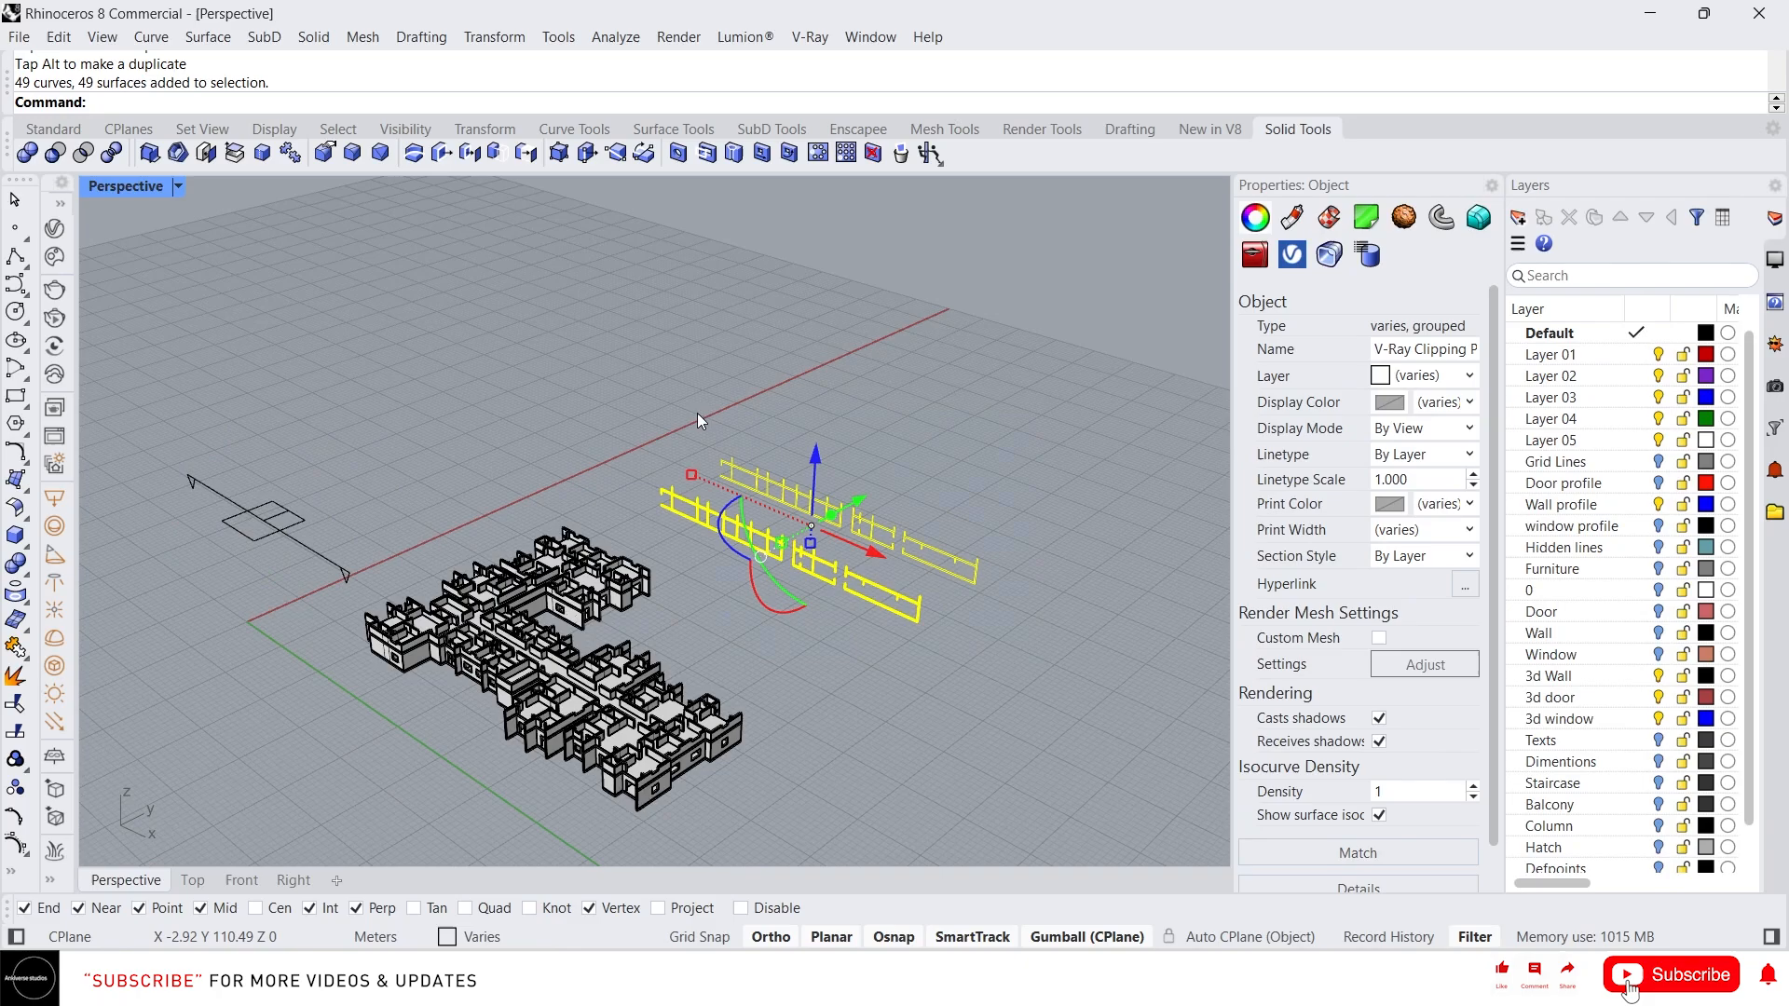
key(Delete)
Switch the display mode to Arctic to view the floor plan cut
scroll(697, 412, up, 3)
middle_click(697, 412)
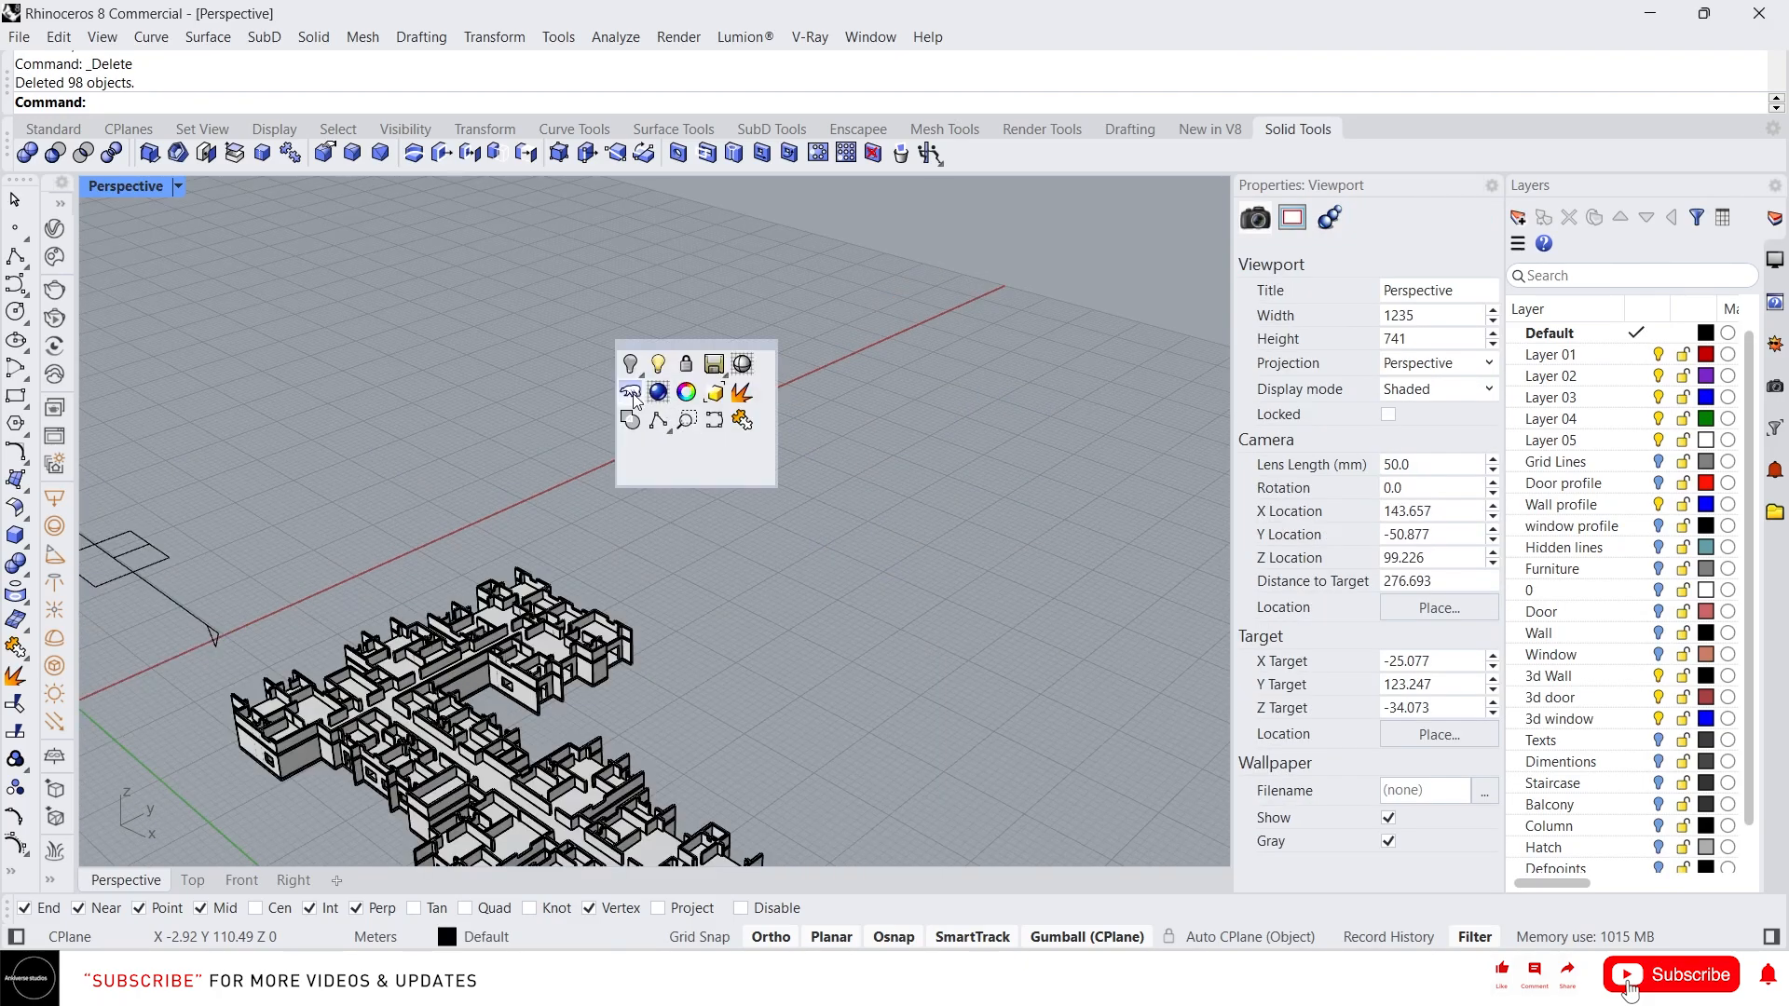
click(632, 398)
scroll(590, 545, up, 4)
click(718, 587)
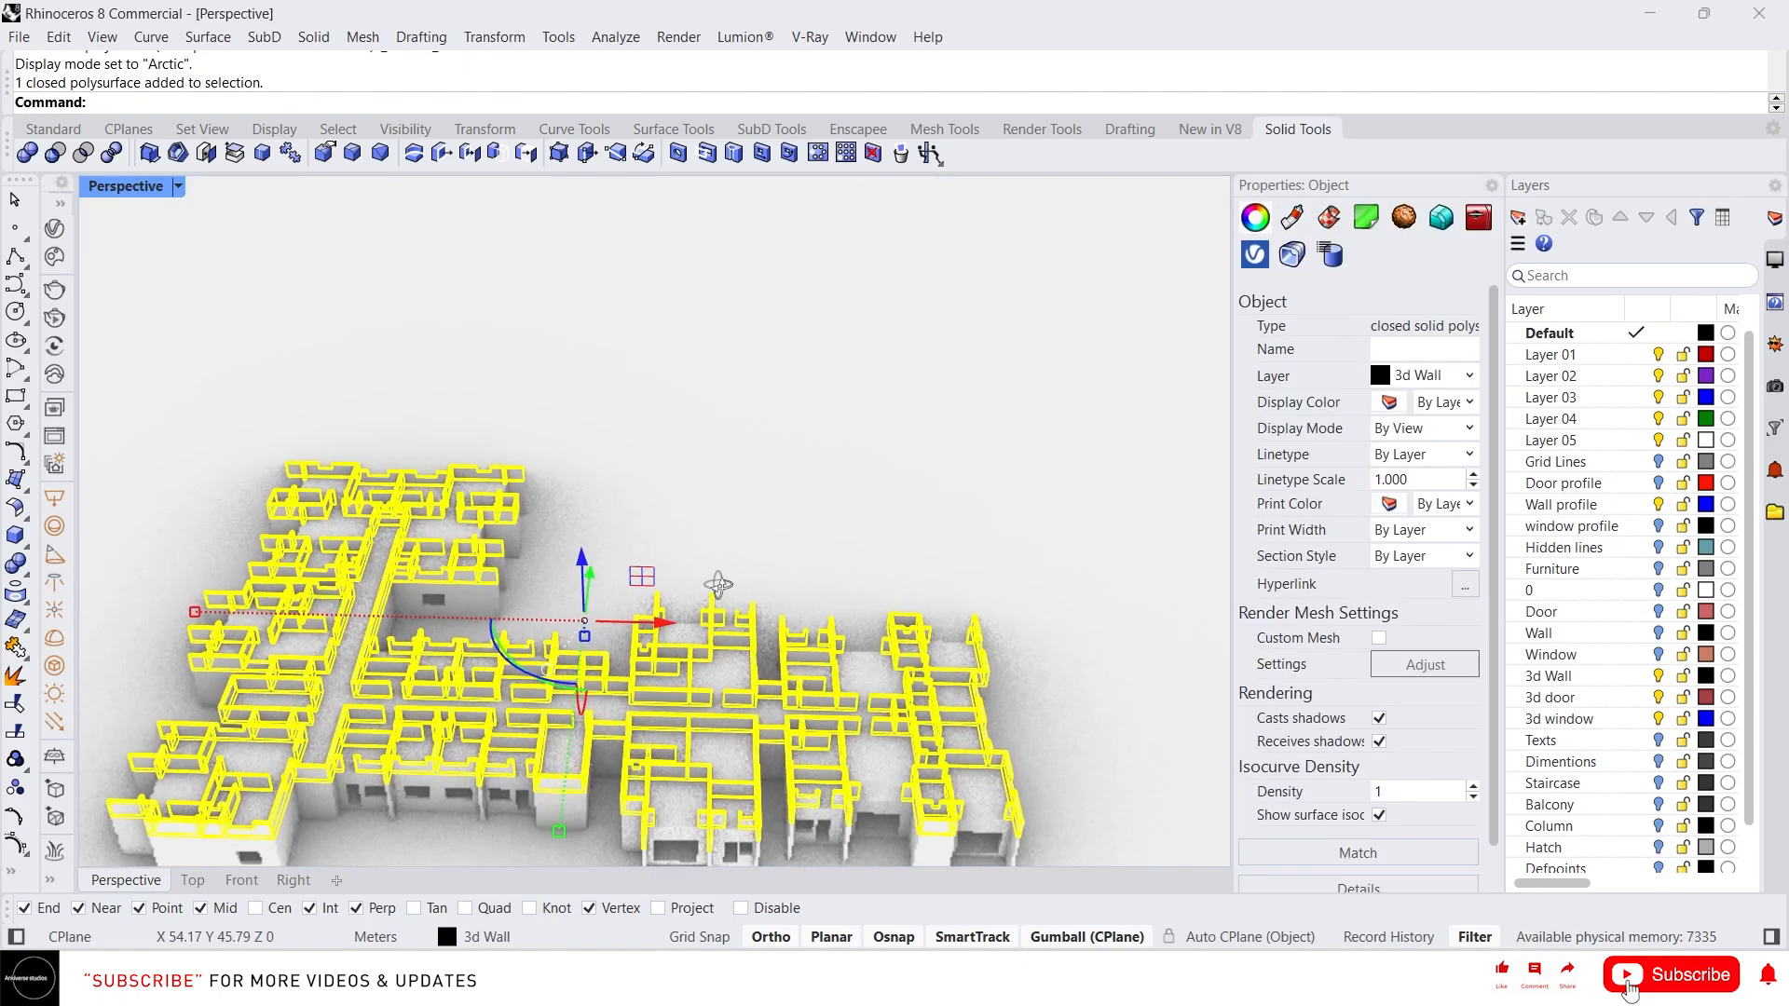
Return the viewport display mode to Shaded
scroll(717, 586, up, 4)
click(666, 387)
scroll(412, 755, up, 3)
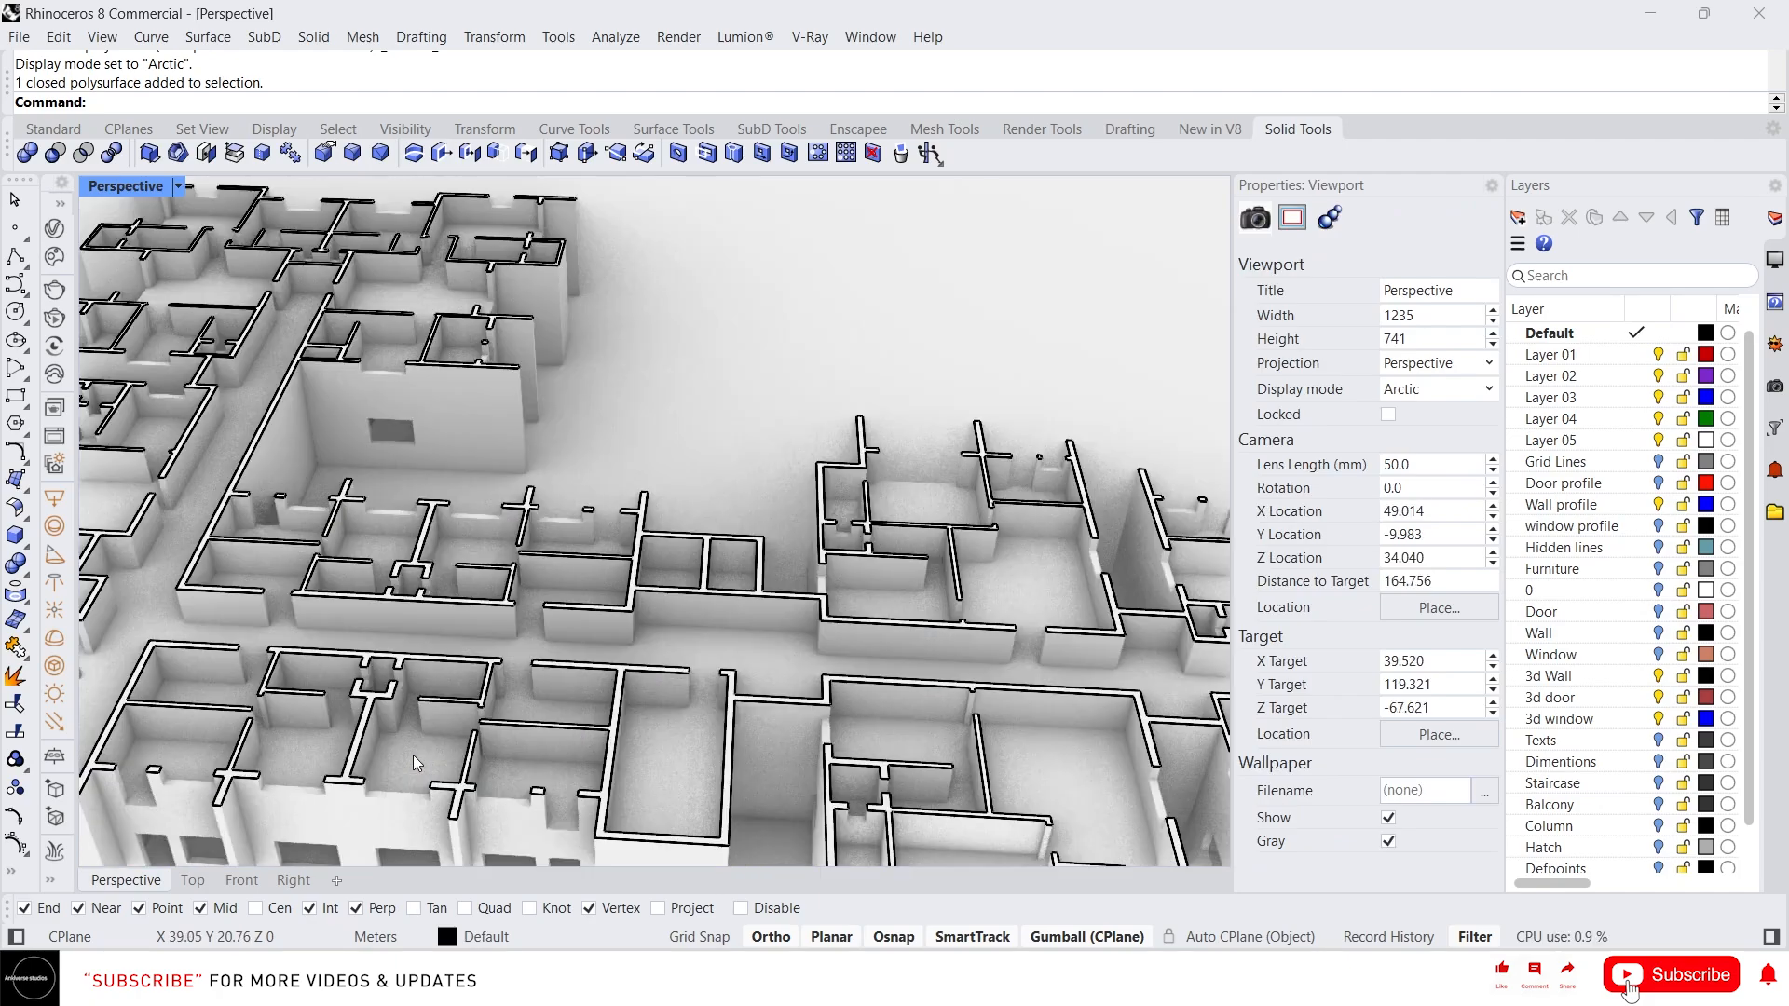
scroll(550, 484, down, 2)
middle_click(615, 515)
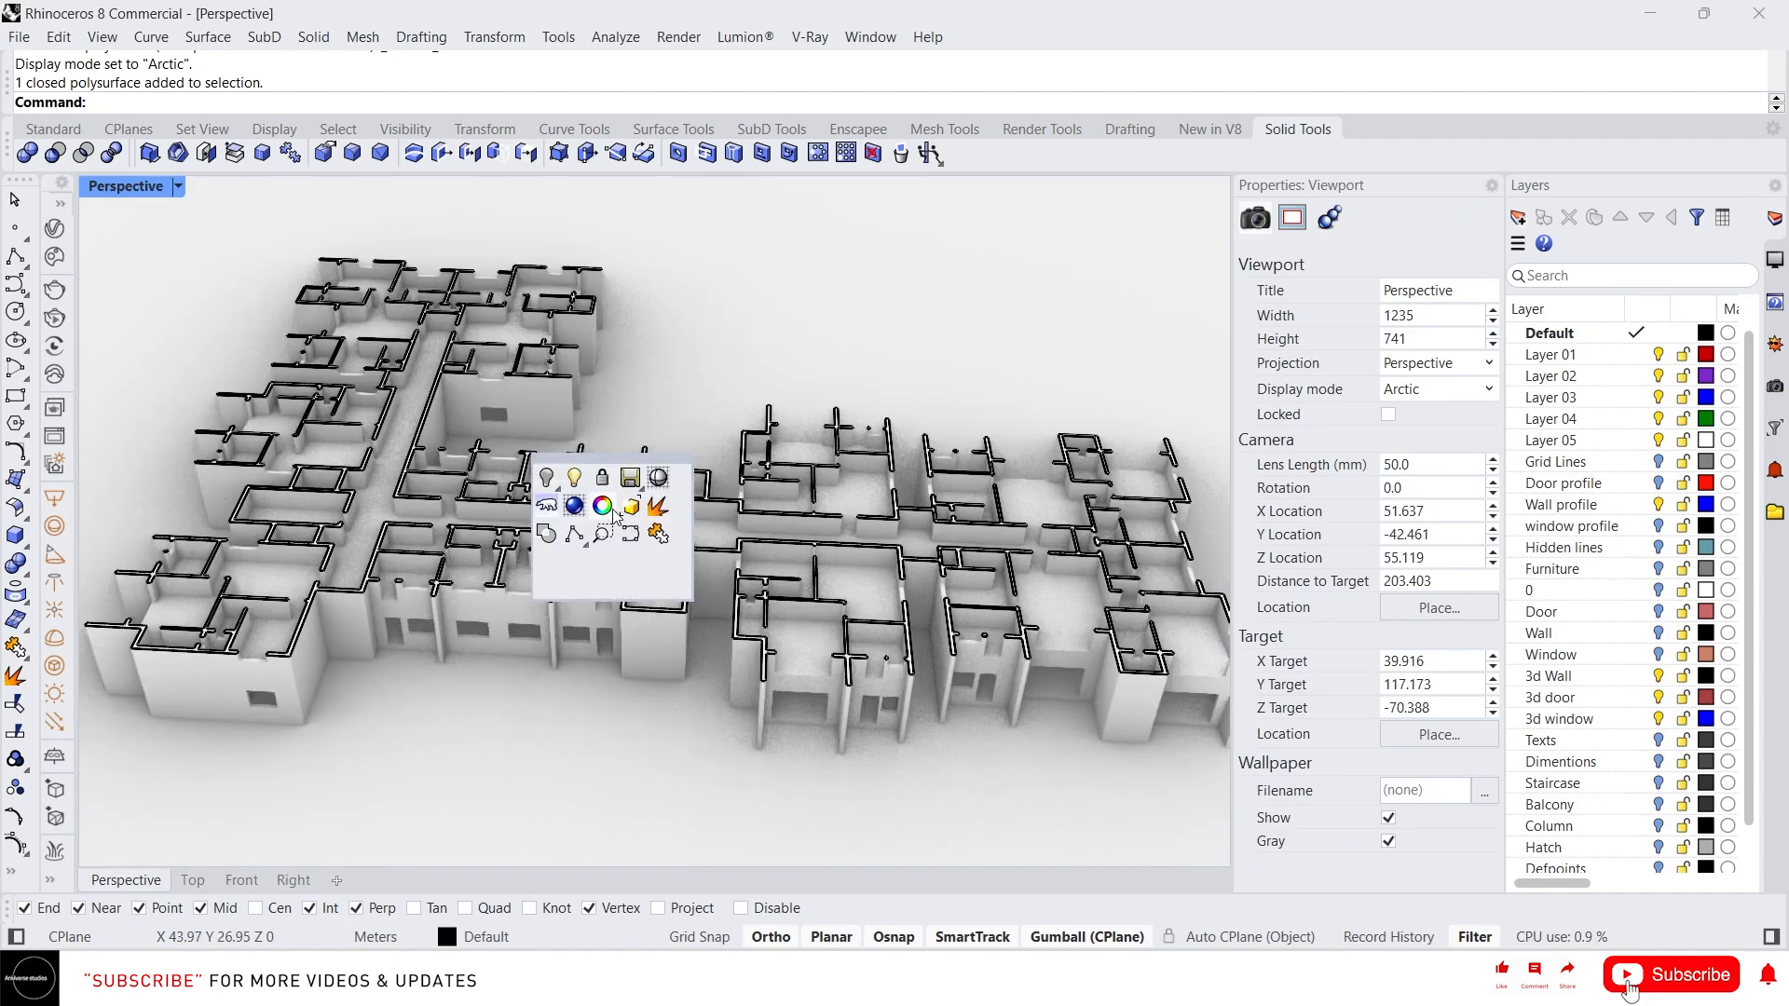
click(657, 478)
scroll(671, 466, down, 3)
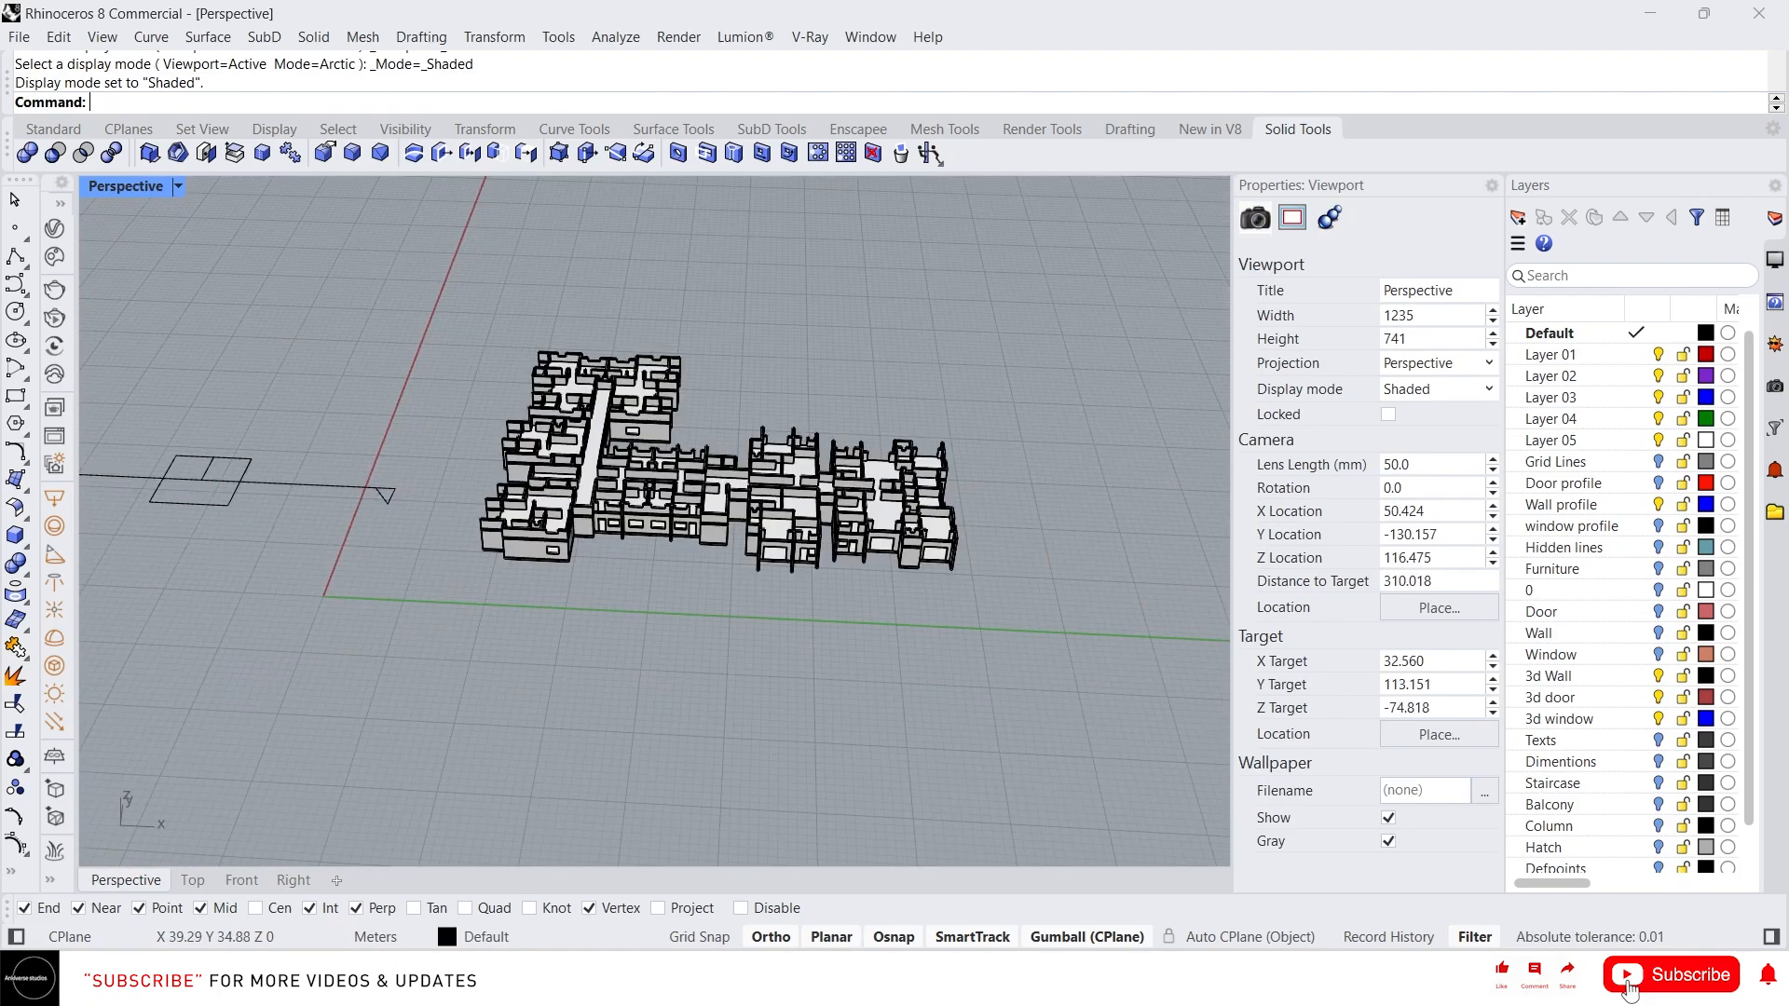
Extract the horizontal clipping plane's plan section curves and move them beside the building
text(ExtractIsocurve)
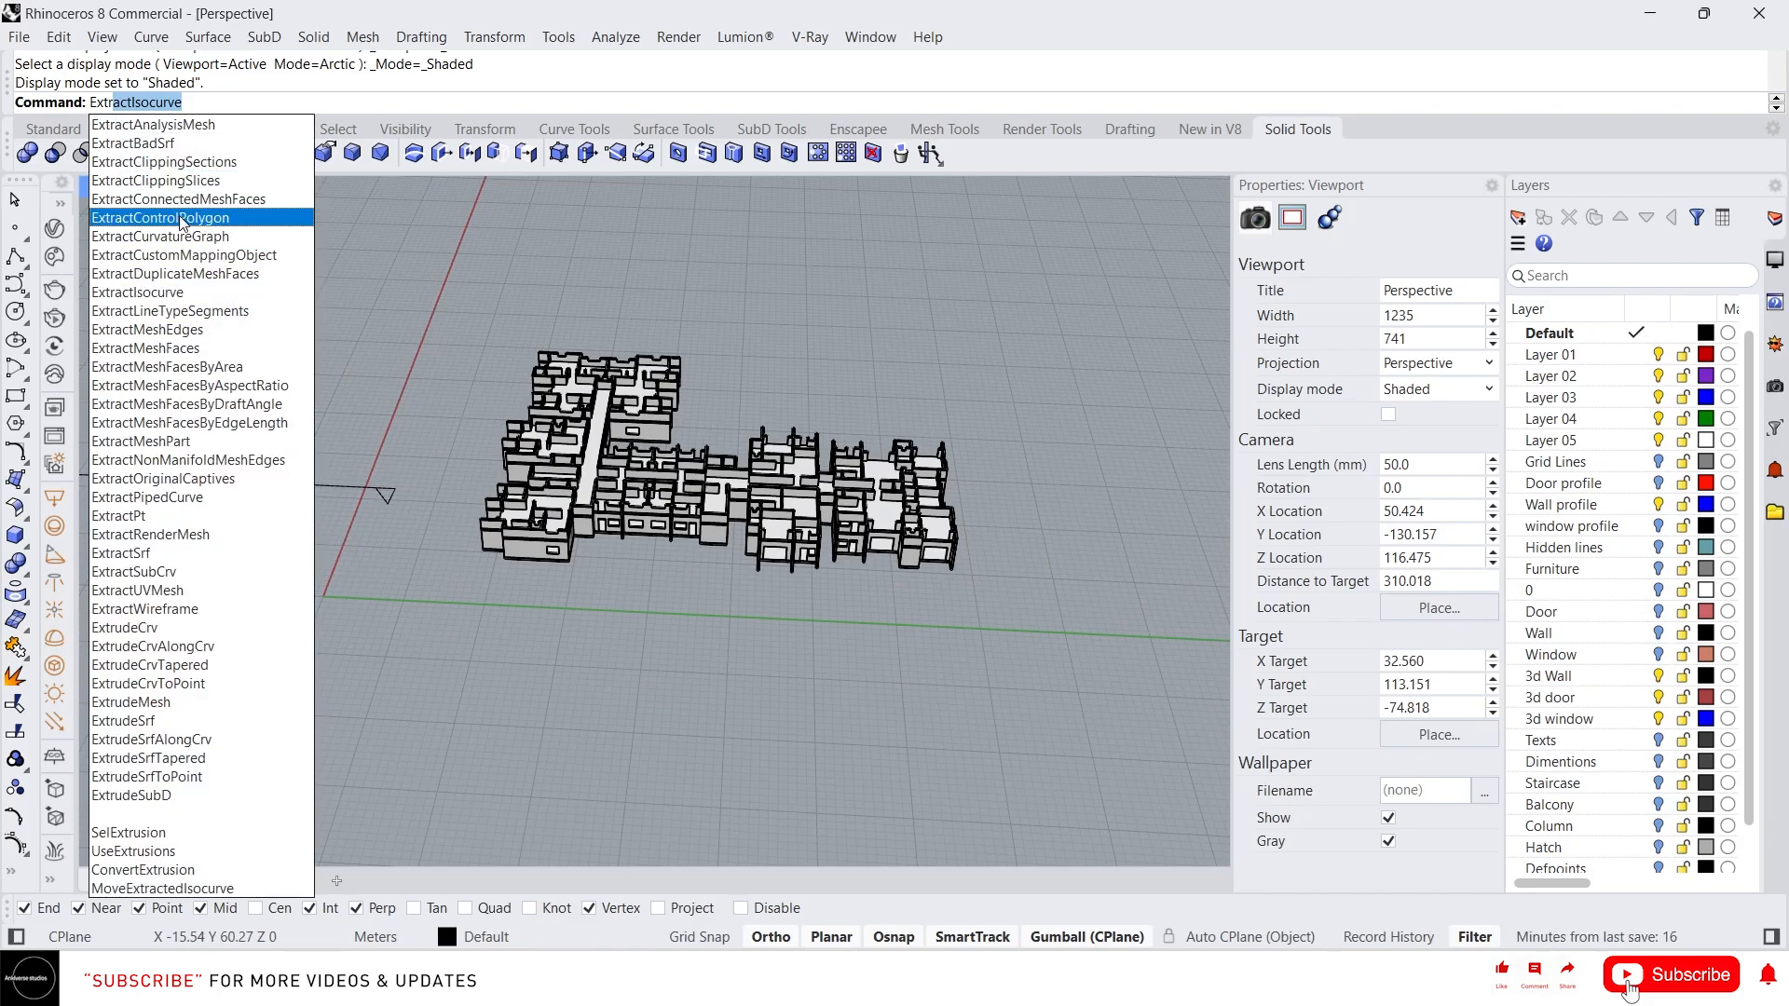
click(196, 163)
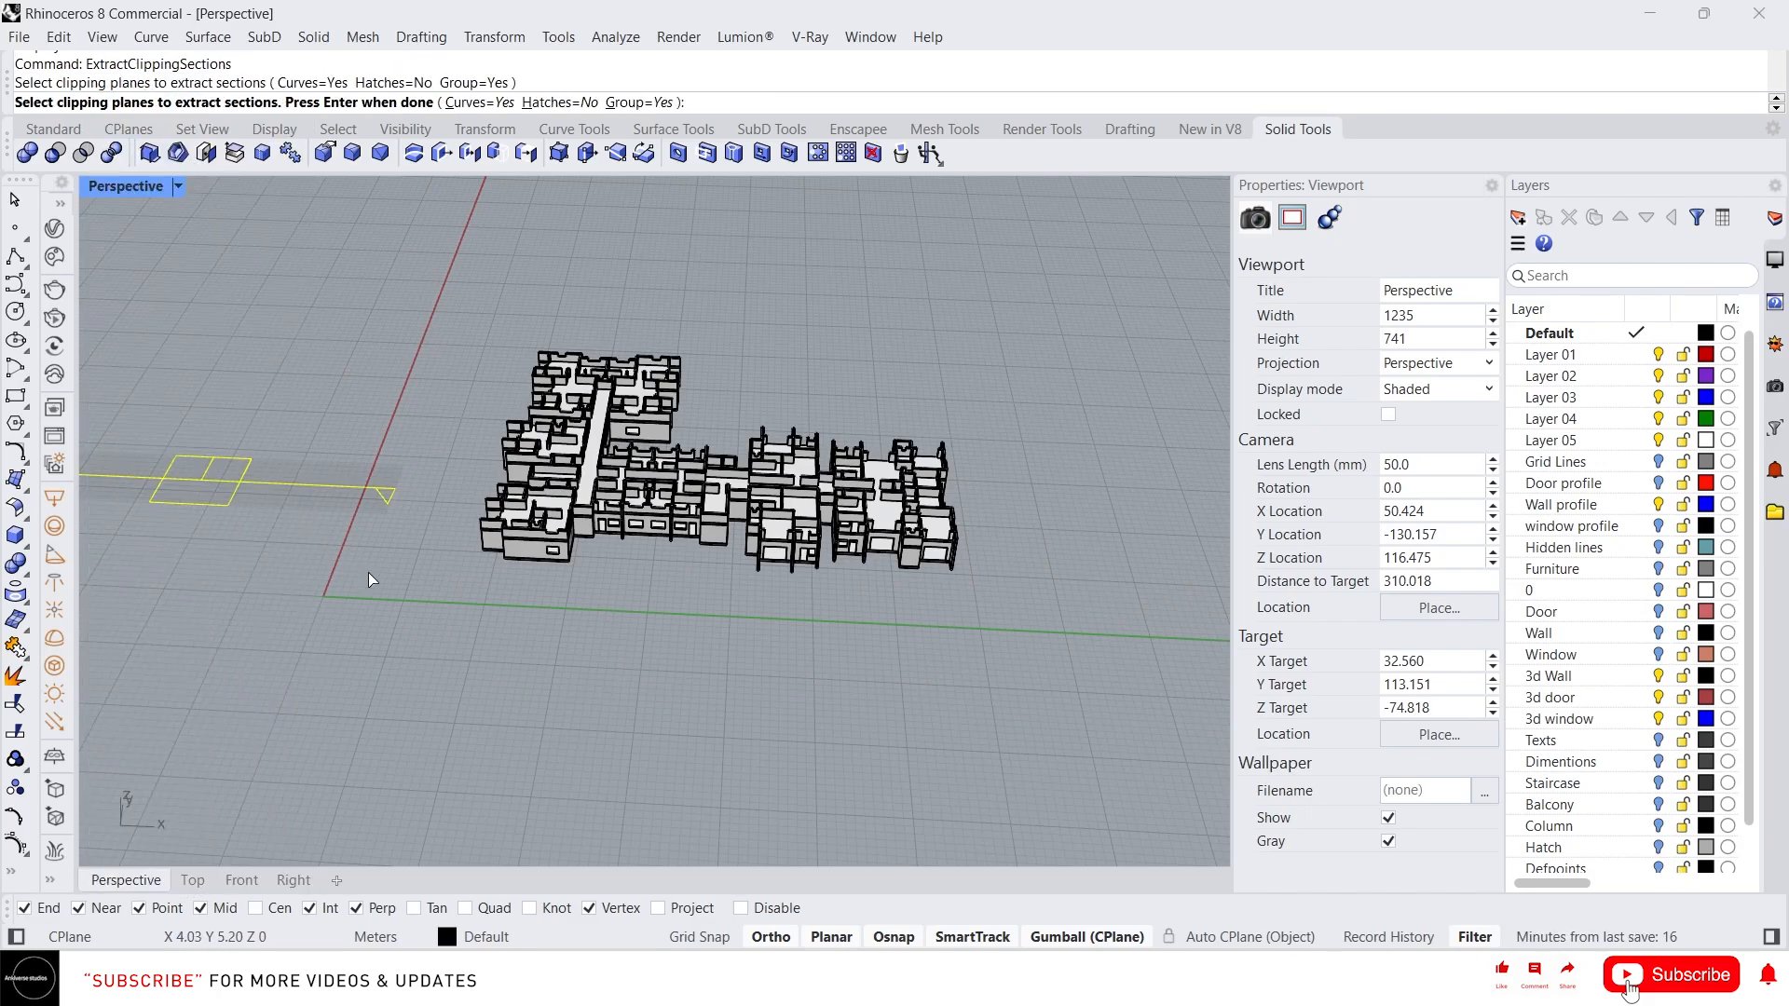
scroll(370, 572, down, 3)
key(Return)
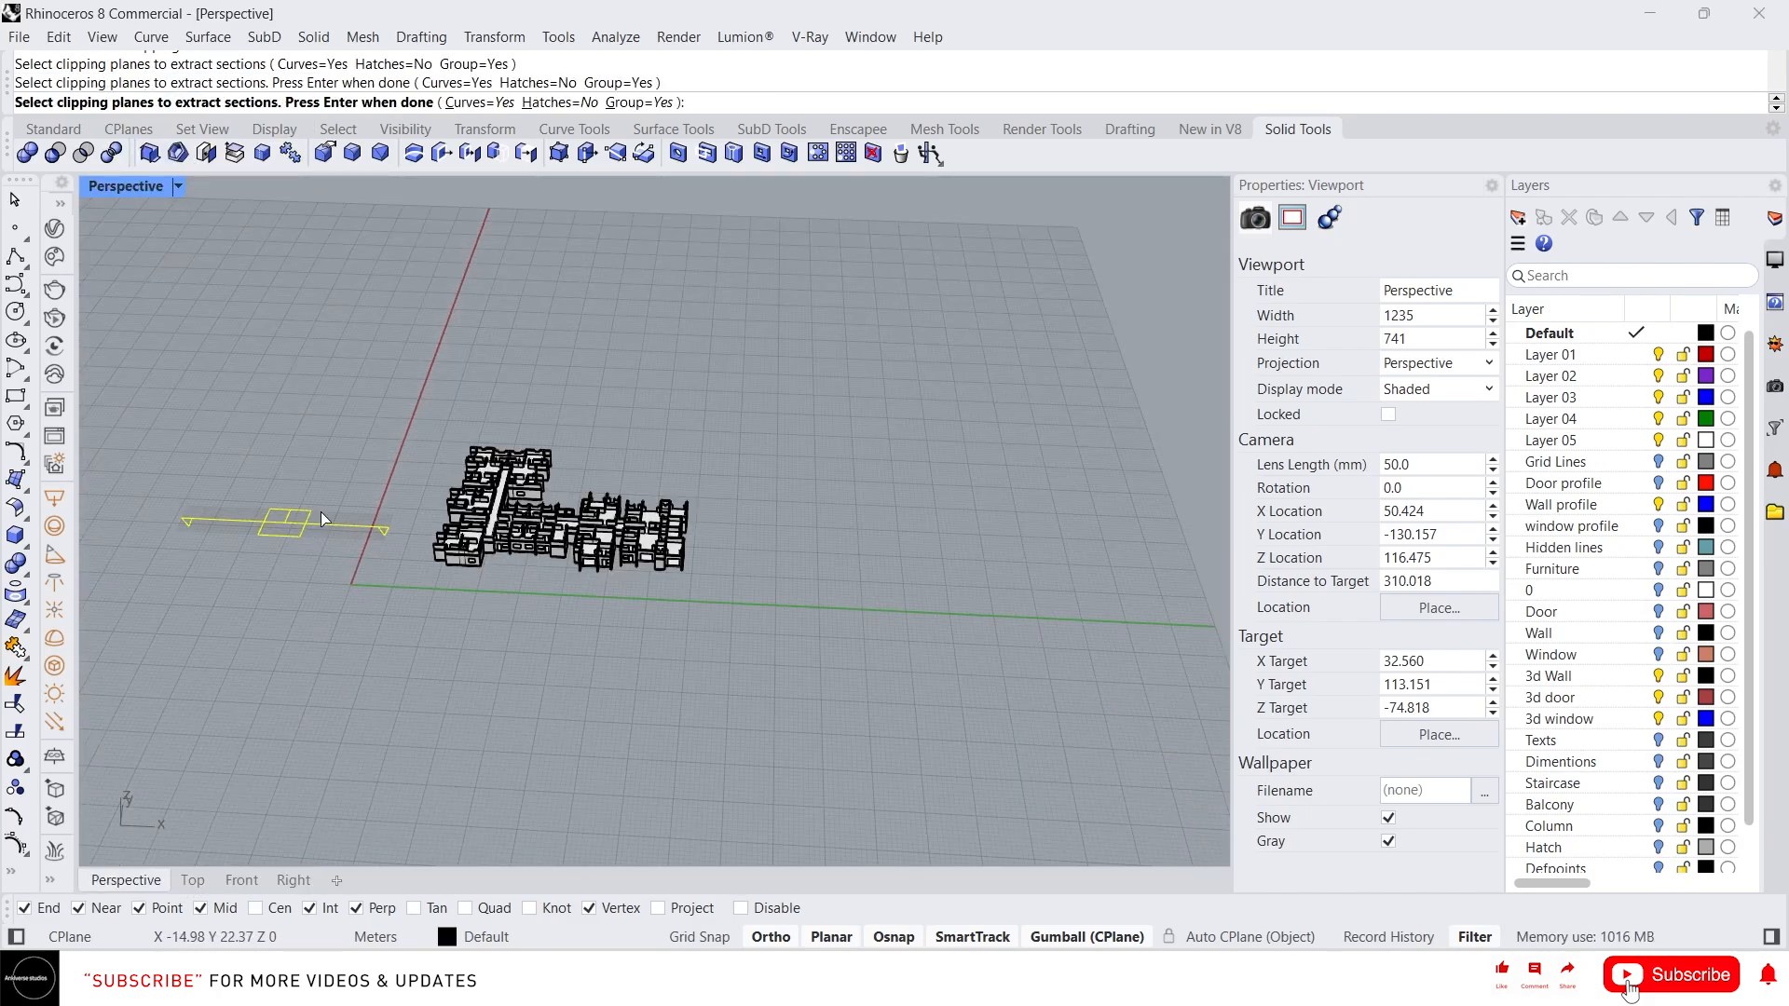
drag(643, 504, 977, 519)
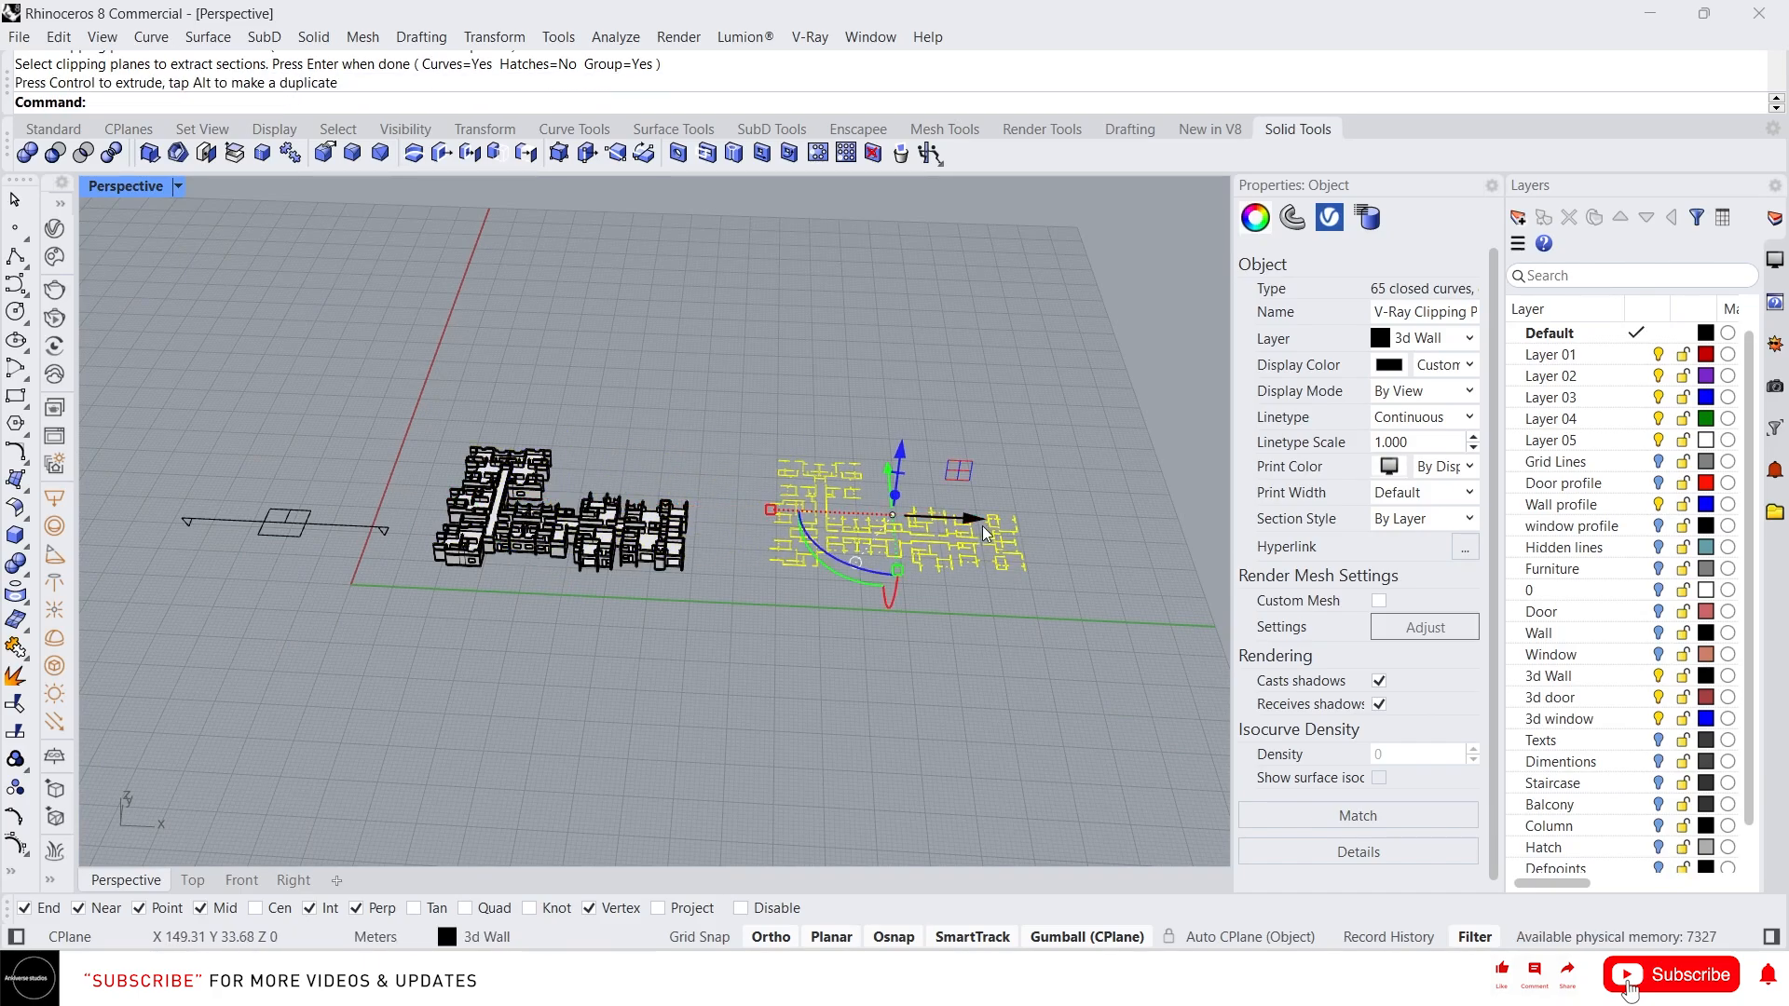
Inspect the extracted plan section curves up close in the perspective and top views
scroll(1023, 571, up, 6)
click(1015, 413)
scroll(705, 559, up, 4)
scroll(705, 562, up, 4)
scroll(820, 638, down, 2)
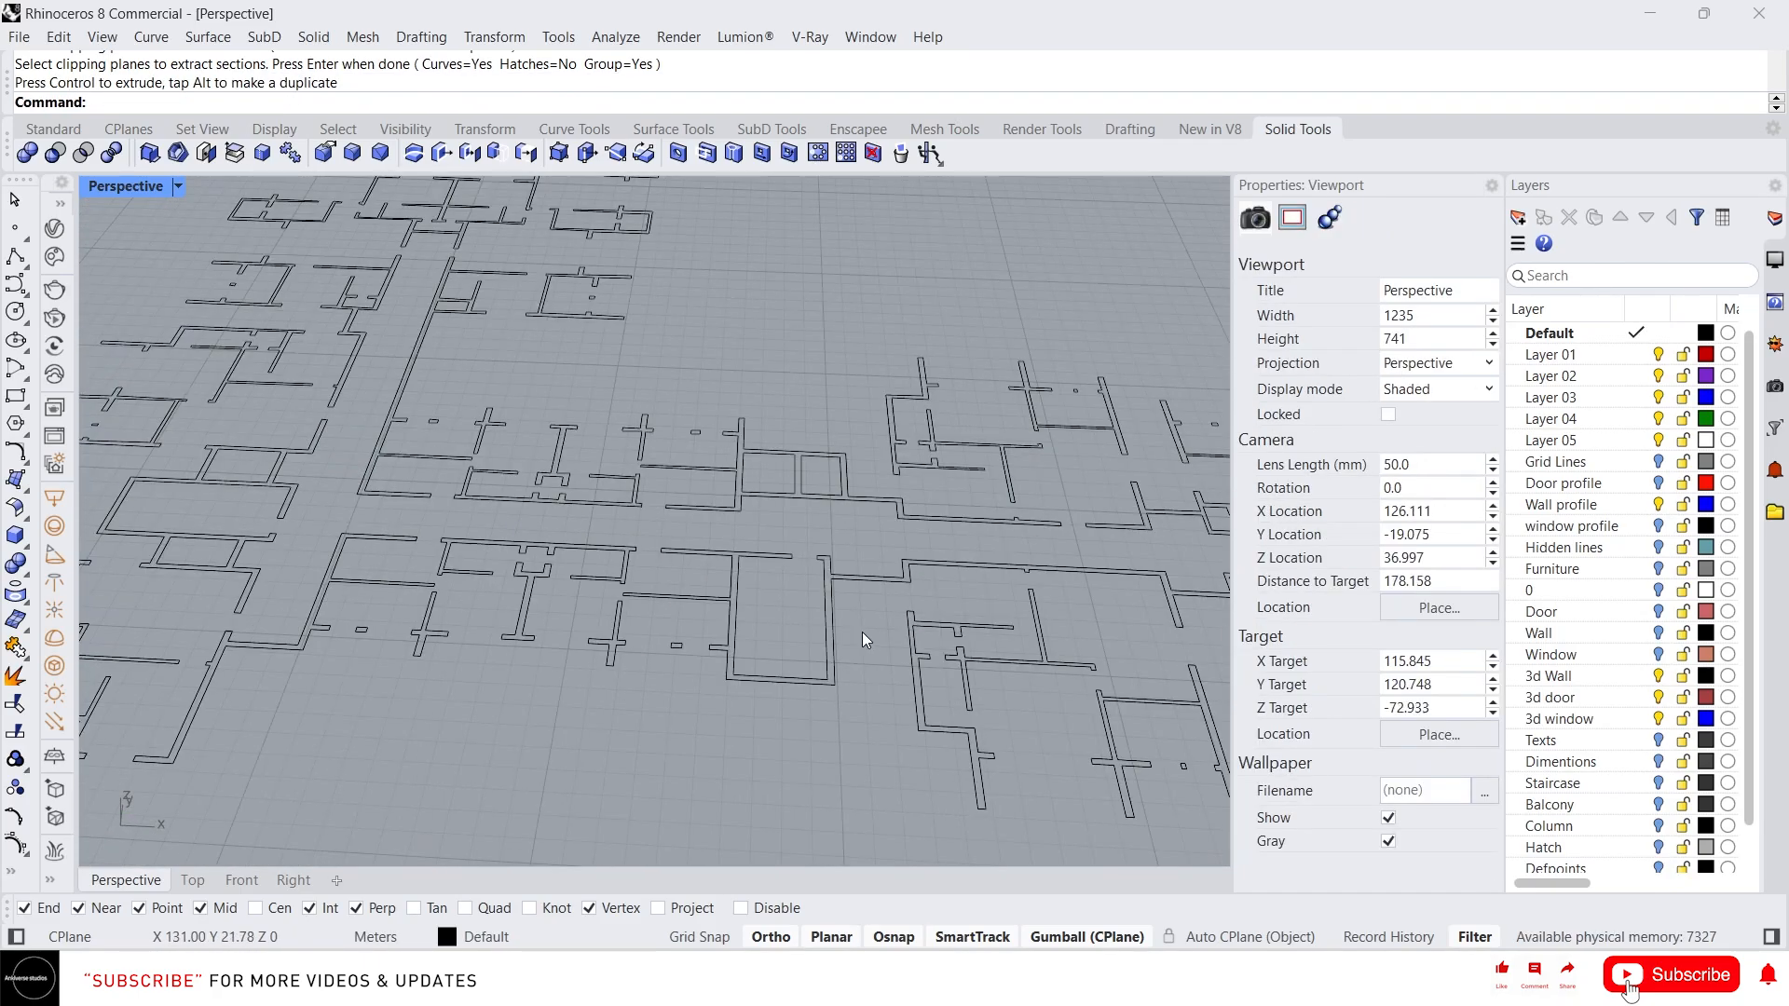
click(734, 550)
right_drag(734, 550, 727, 593)
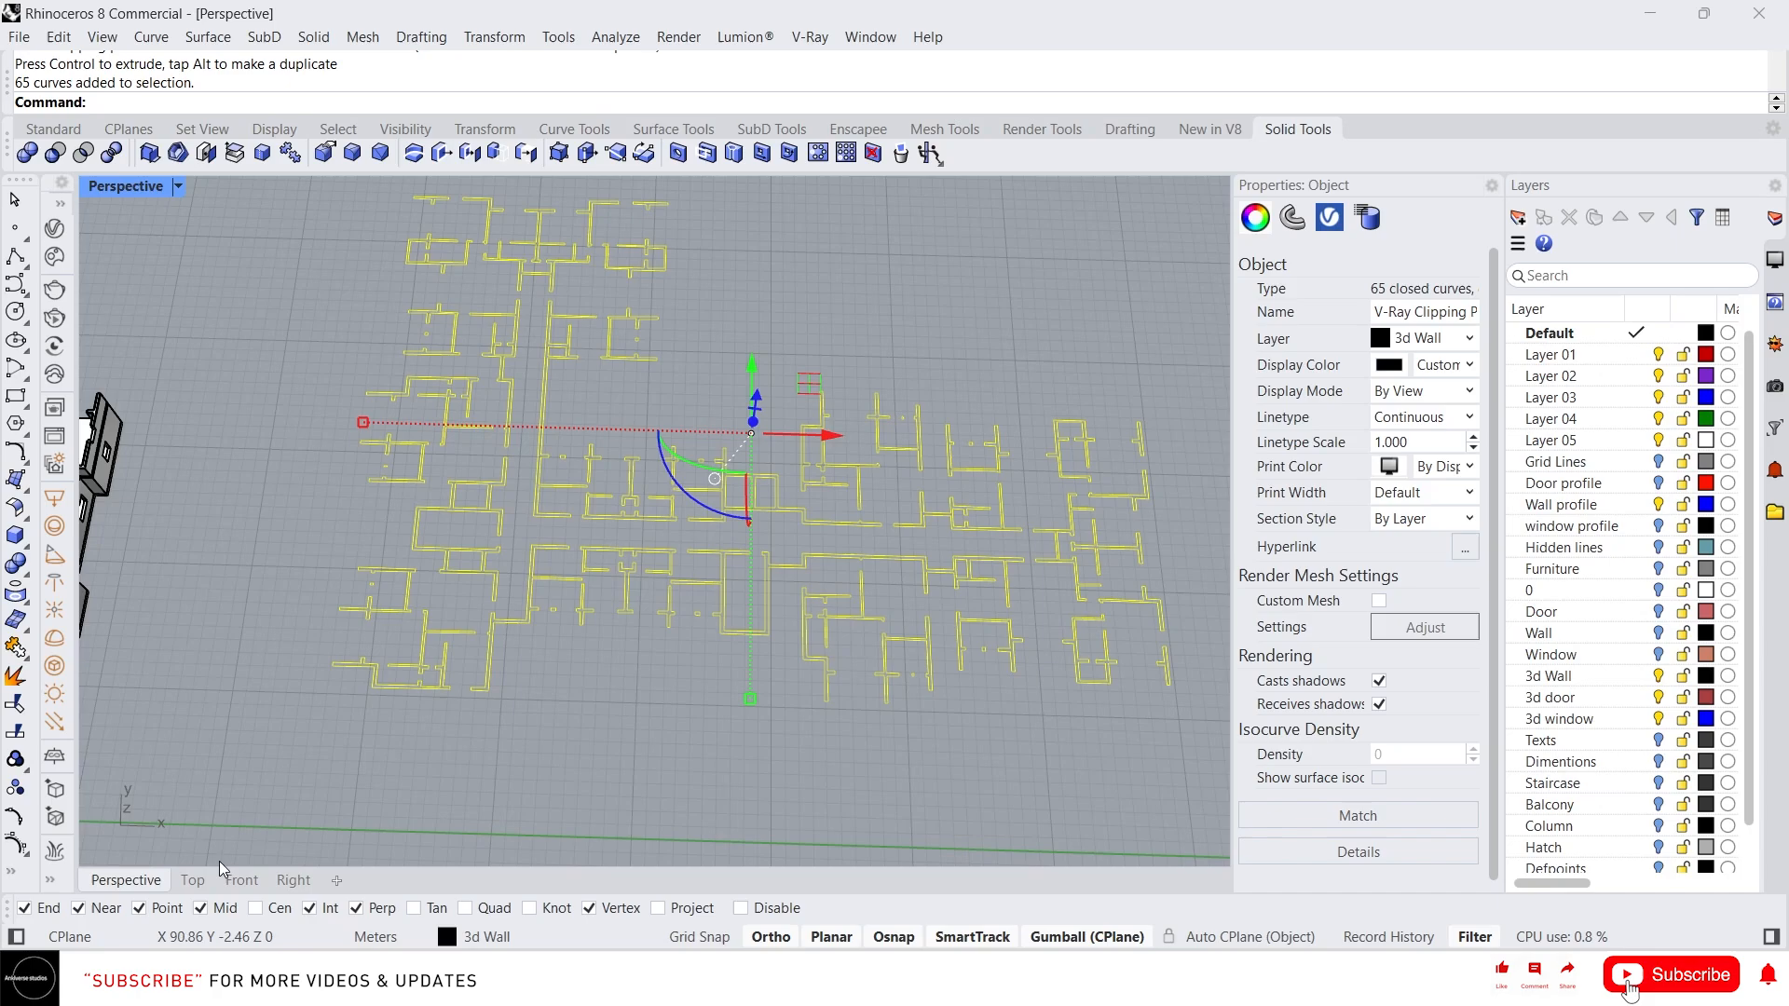
click(192, 880)
scroll(696, 455, down, 3)
right_drag(933, 390, 671, 474)
scroll(988, 387, up, 6)
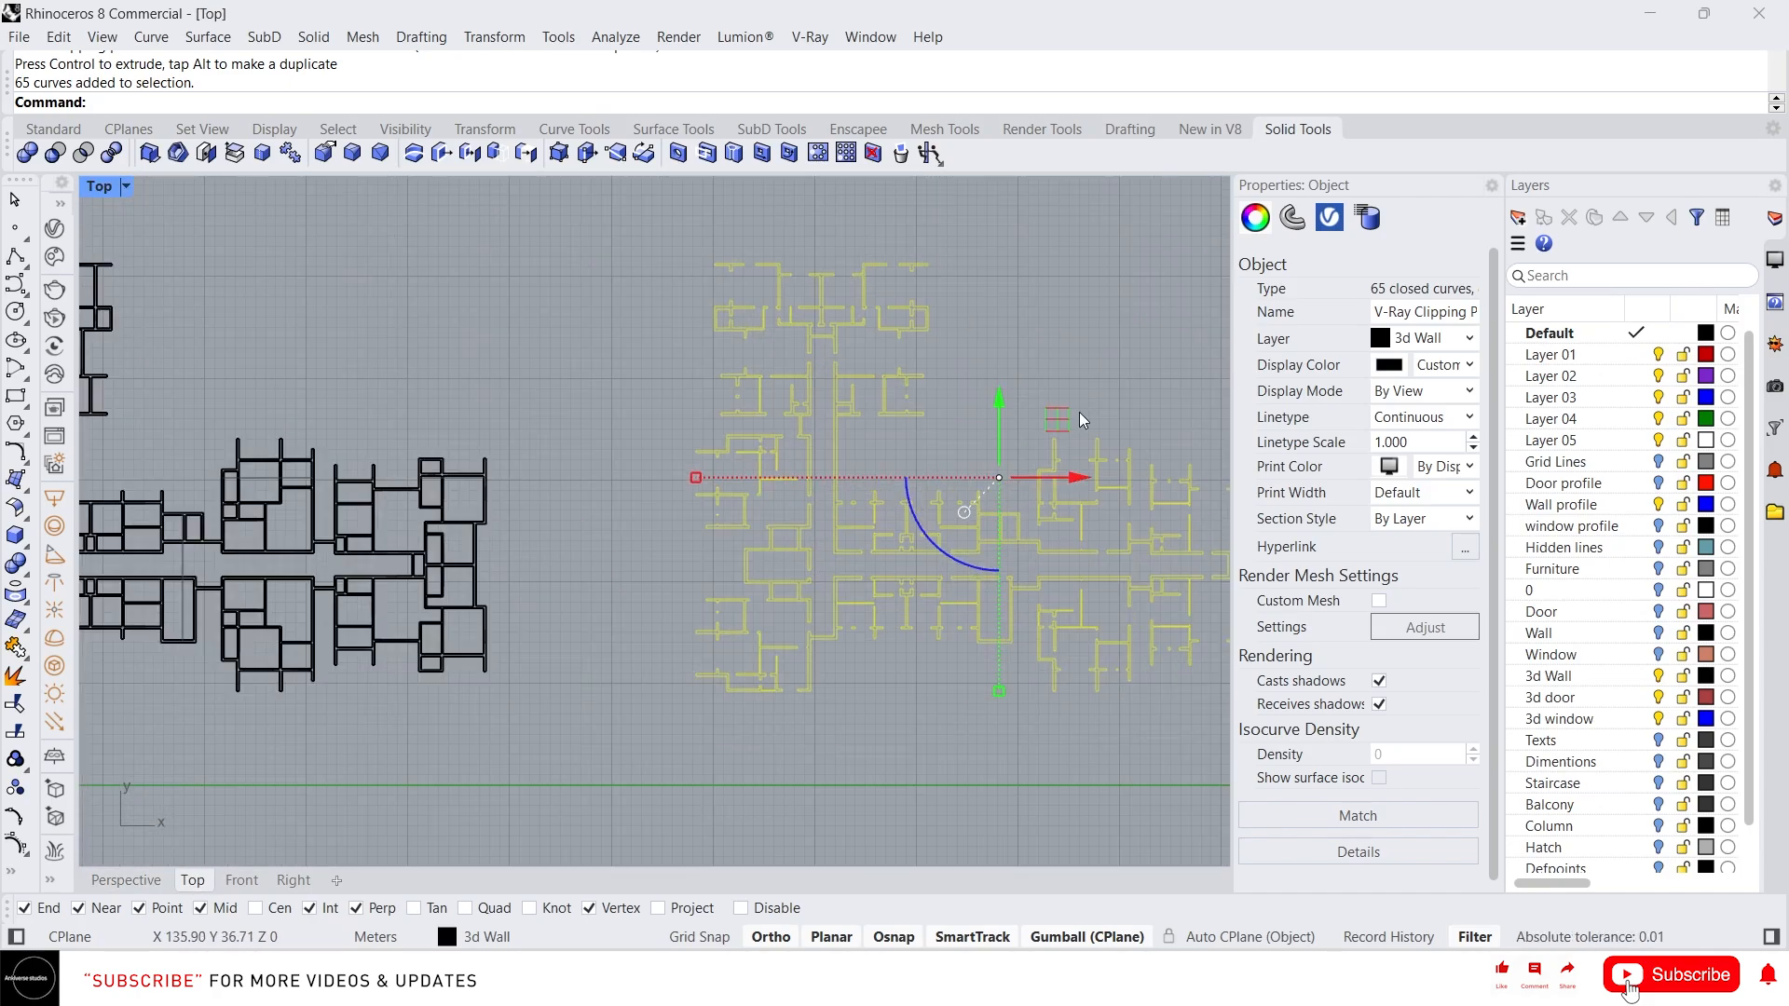
right_drag(1079, 411, 883, 383)
click(874, 380)
scroll(850, 566, up, 2)
scroll(850, 575, up, 3)
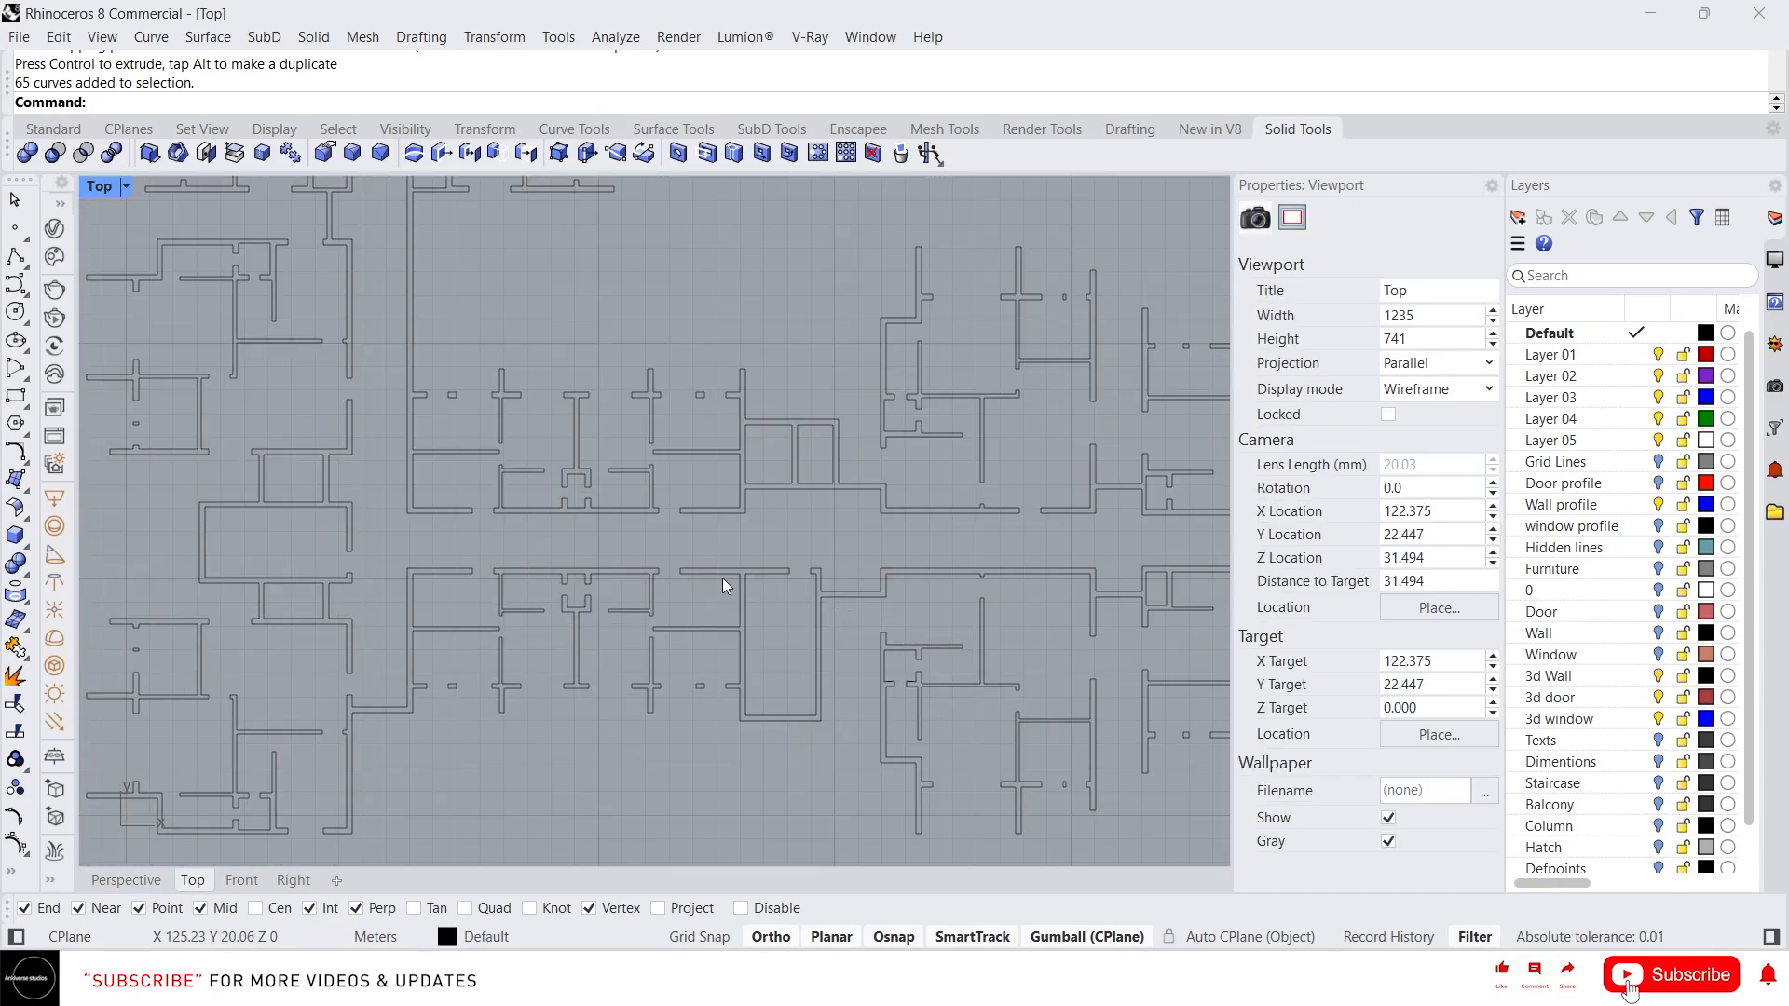
scroll(723, 578, down, 1)
click(155, 887)
scroll(796, 592, down, 2)
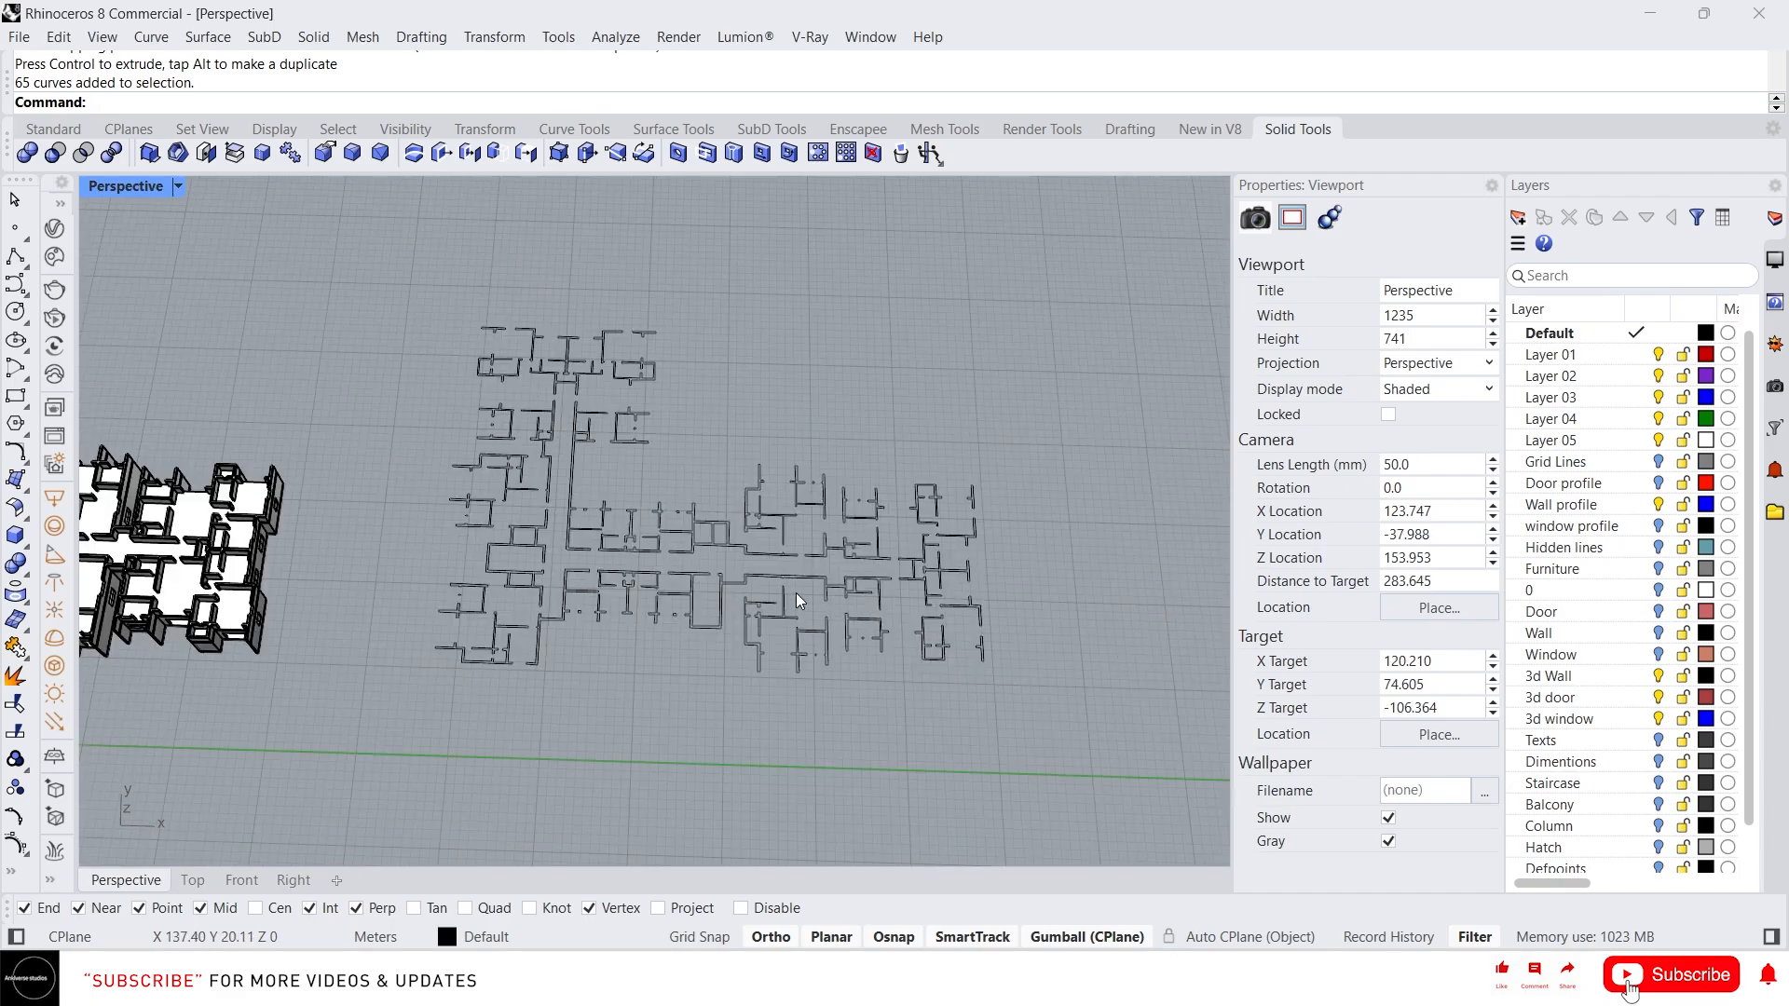
click(696, 587)
right_drag(695, 587, 293, 535)
click(280, 587)
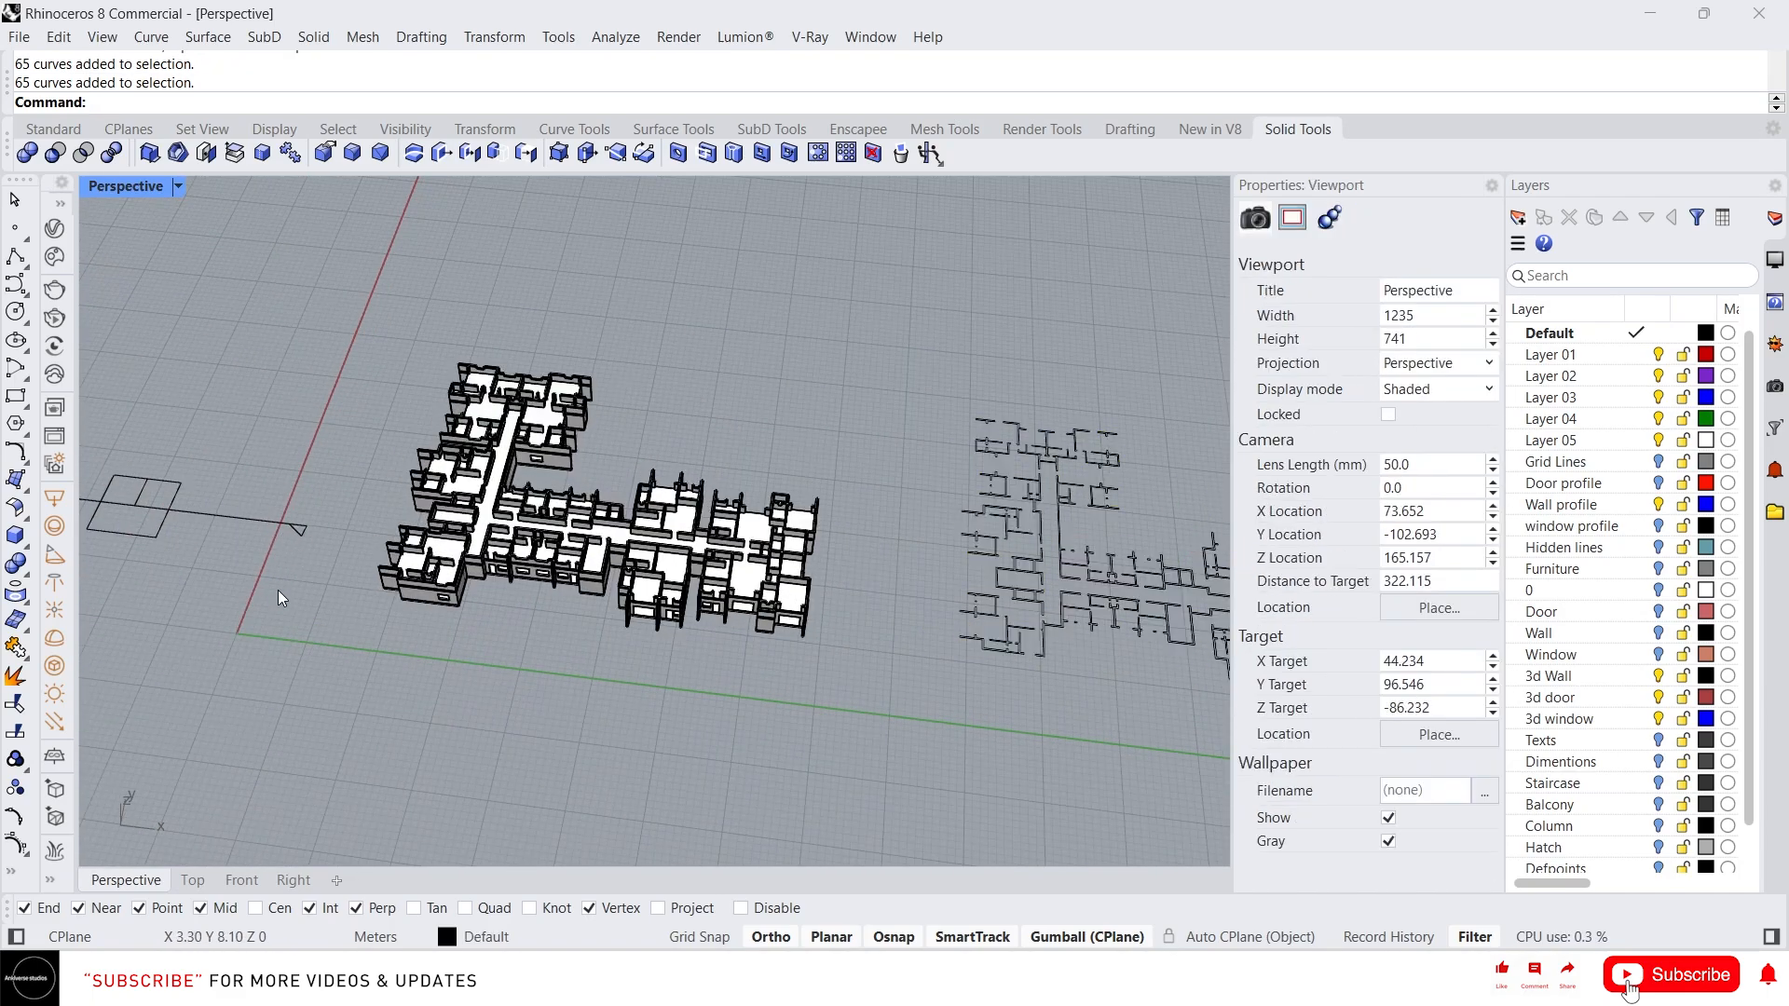
Run ExtractClippingSlices on the horizontal clipping plane to extract the plan slices
text(C)
key(BackSpace)
text(ExtractClippingSections)
click(223, 162)
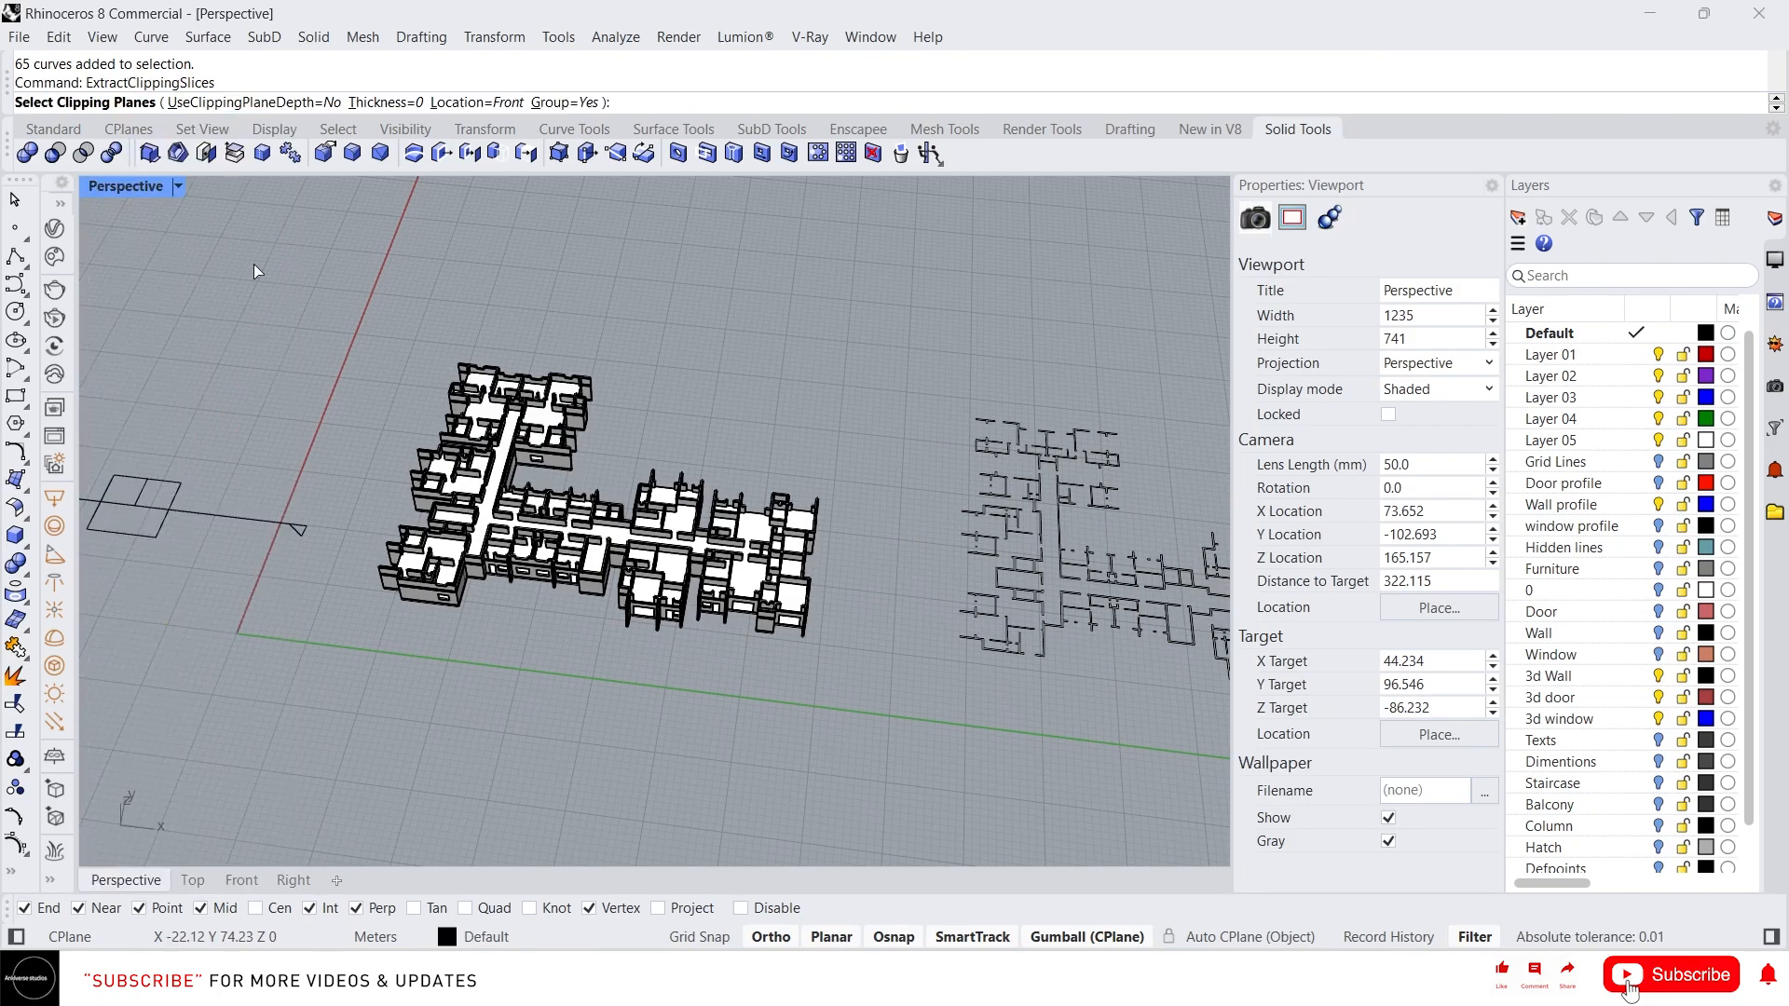
click(308, 533)
key(Return)
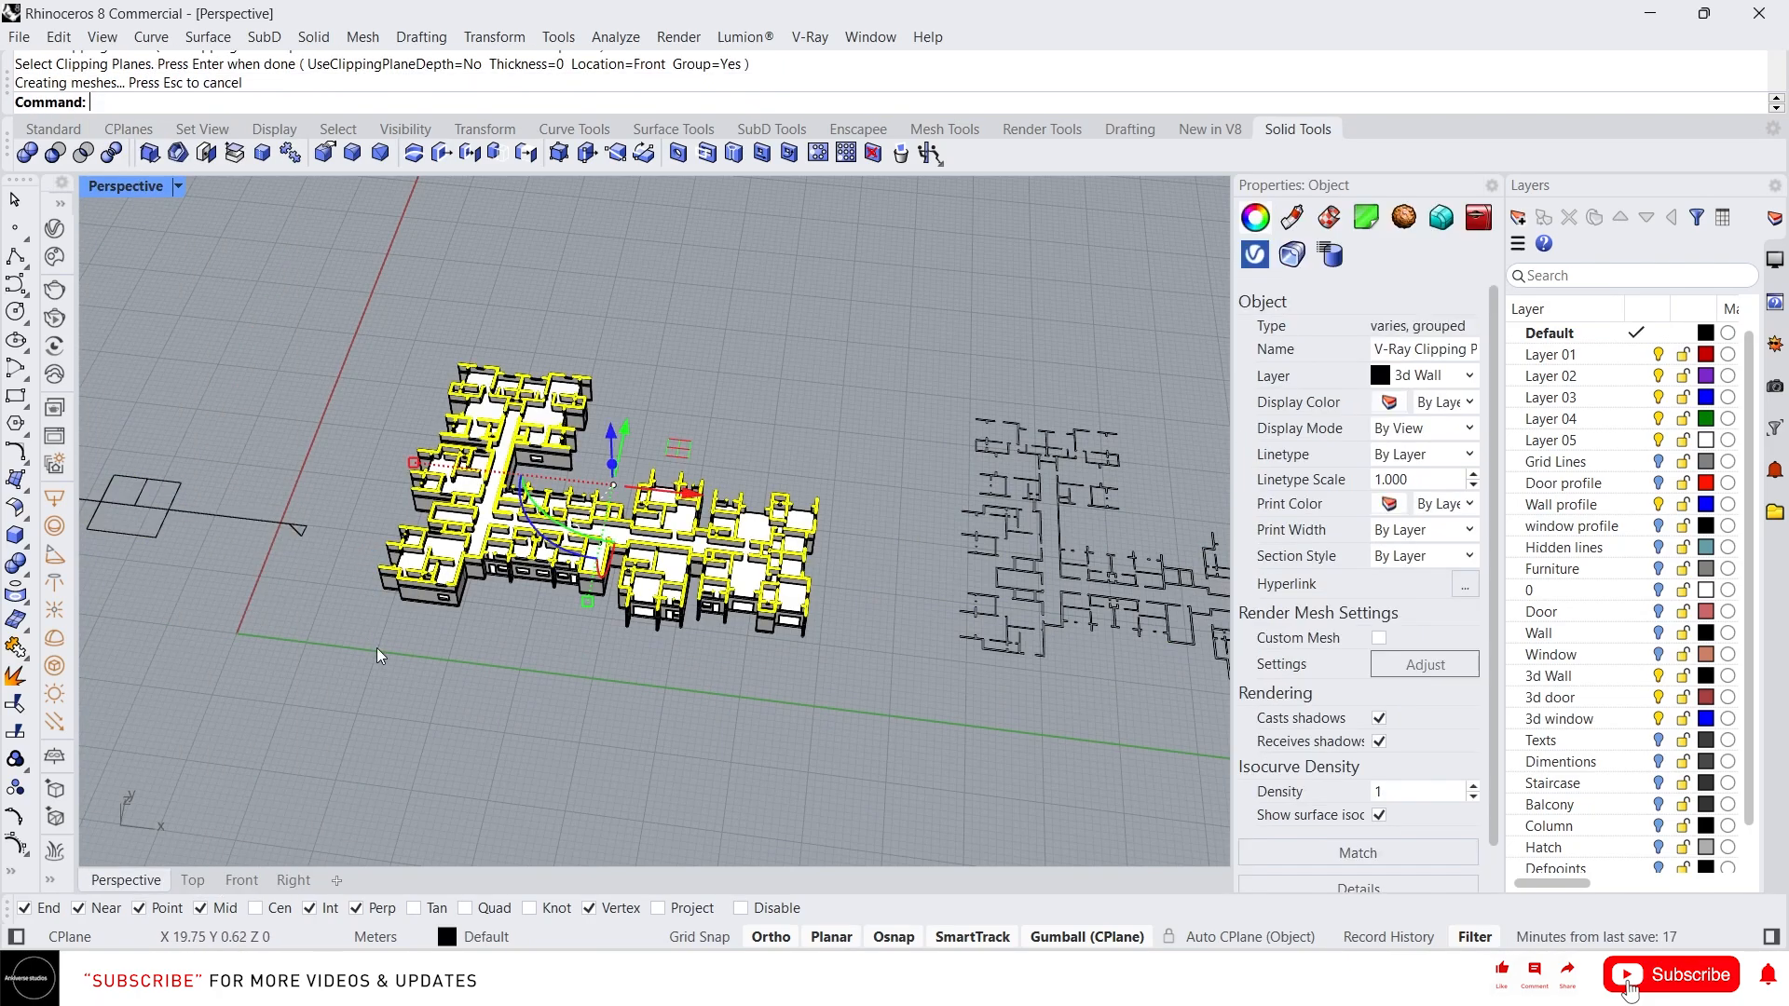
Move the extracted plan slices beside the section curves and zoom in to inspect them
scroll(377, 647, down, 3)
drag(598, 543, 1223, 616)
scroll(563, 552, down, 4)
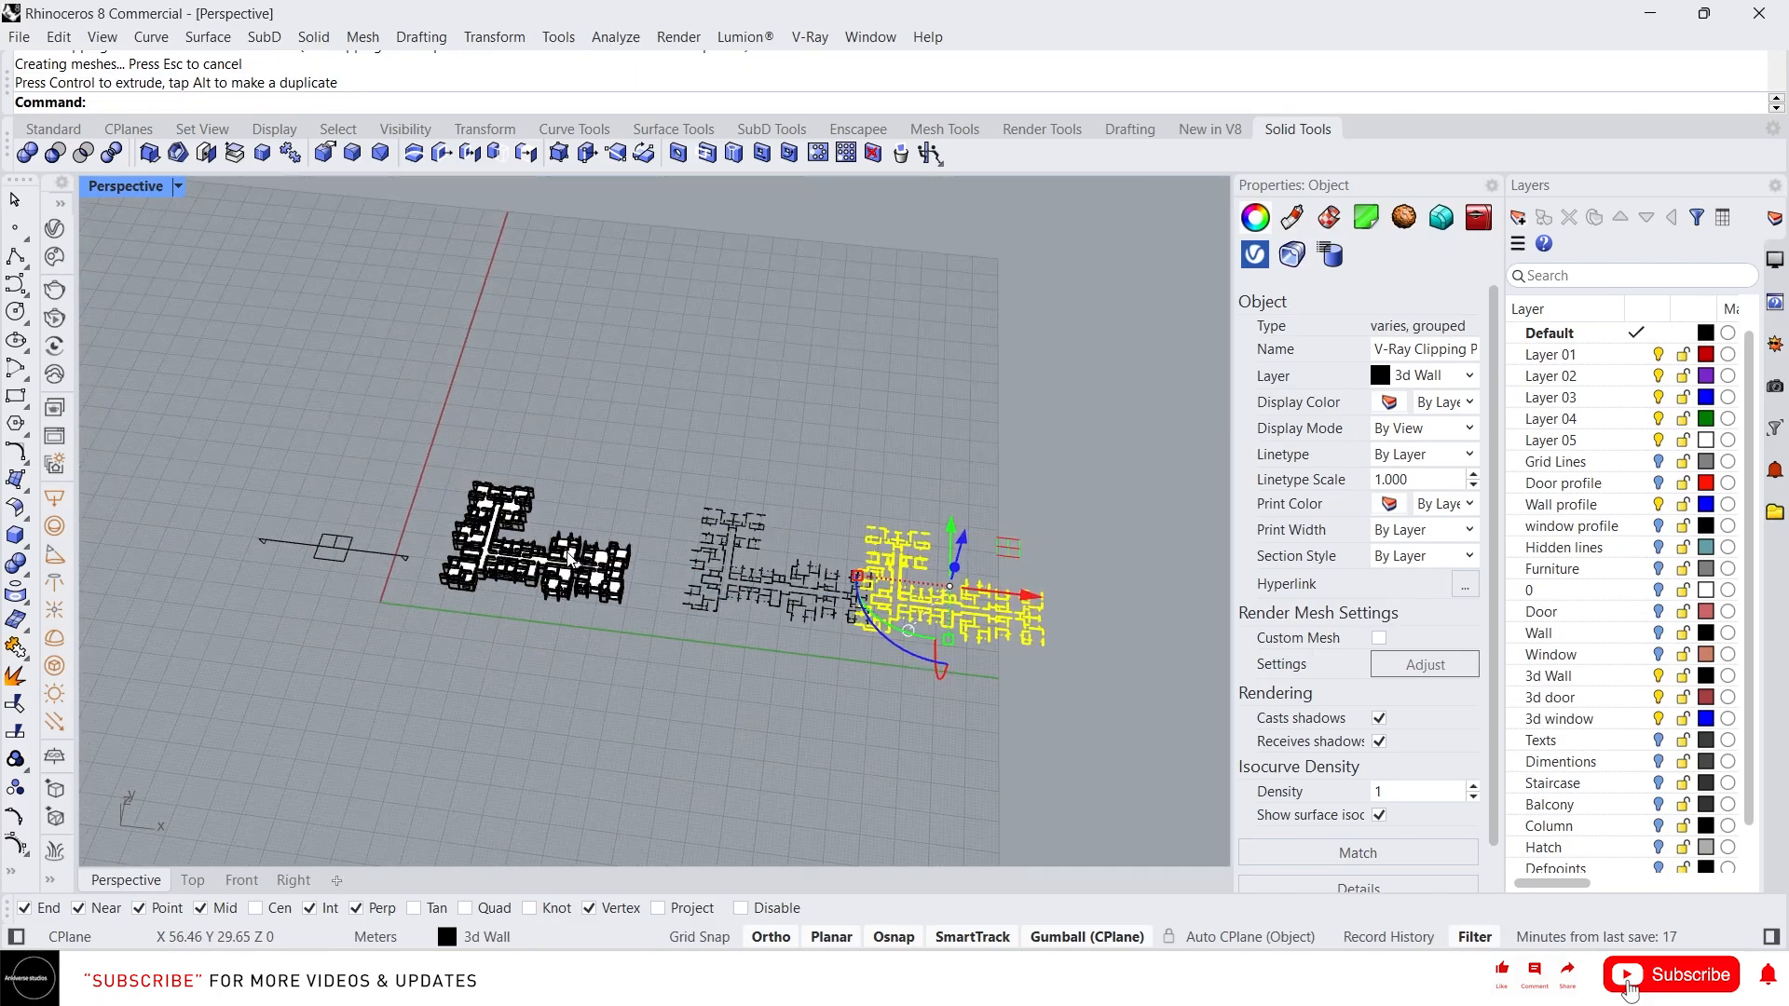
drag(1039, 597, 1077, 603)
scroll(997, 653, up, 7)
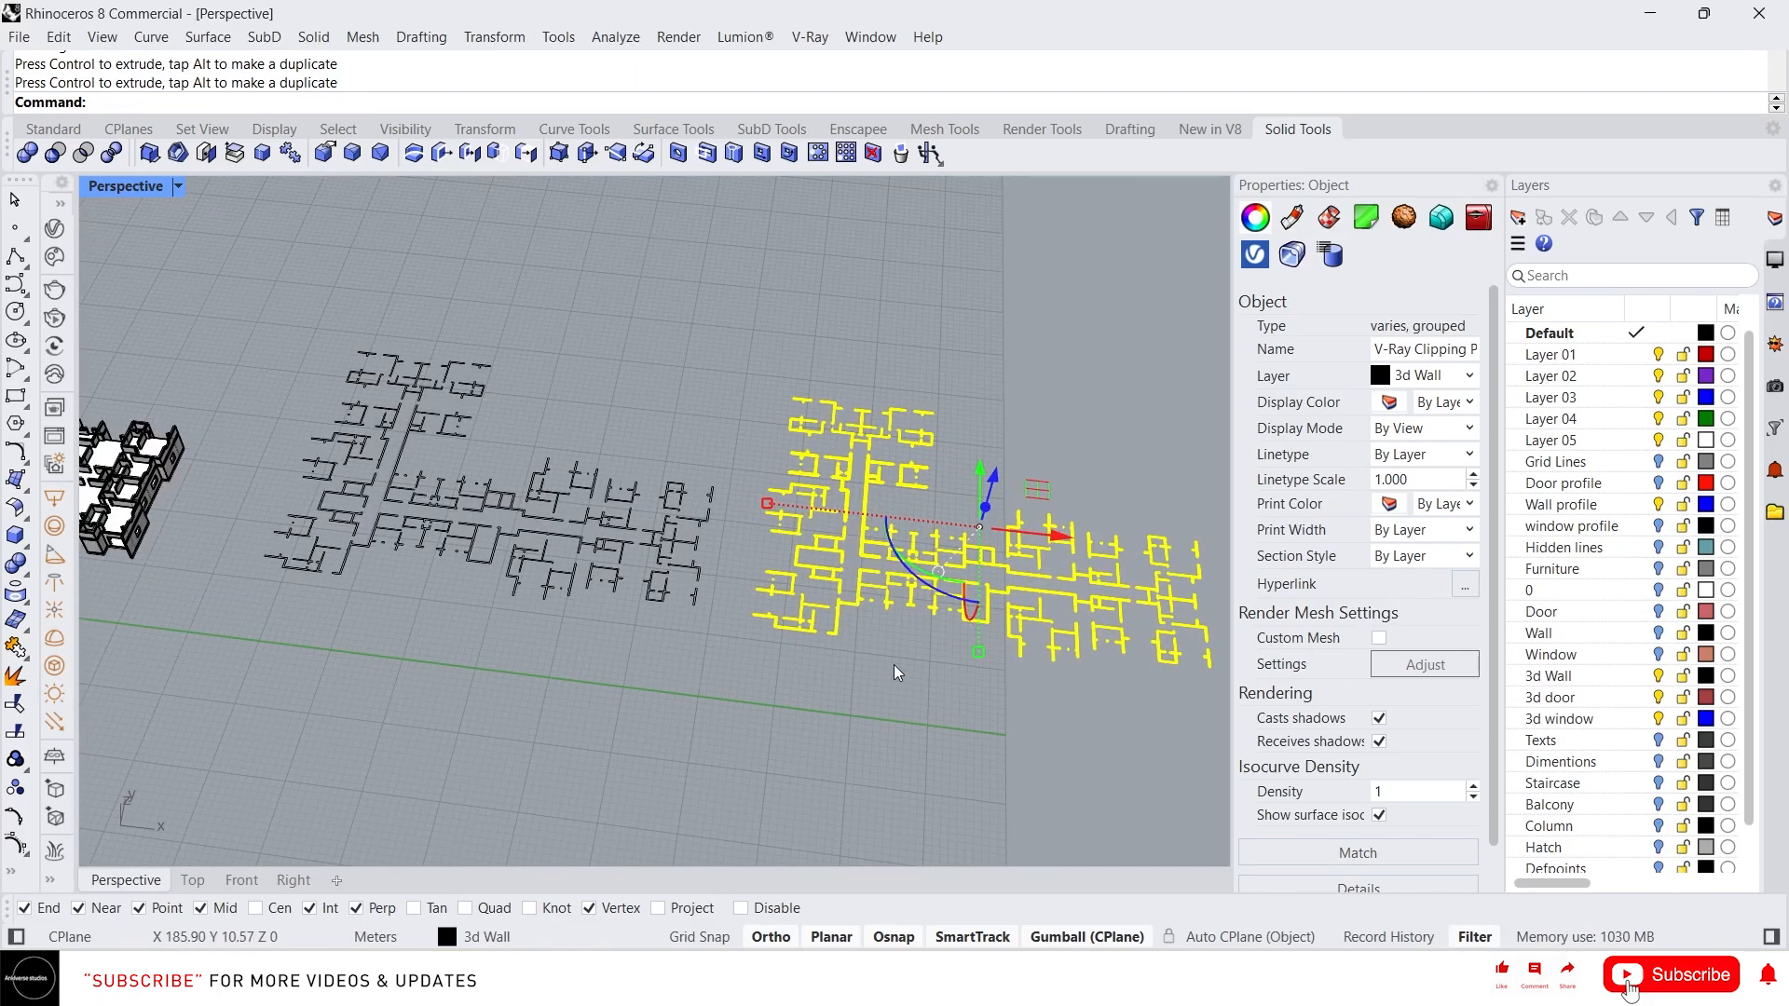
click(881, 665)
scroll(852, 570, up, 7)
scroll(850, 587, up, 8)
scroll(845, 600, down, 7)
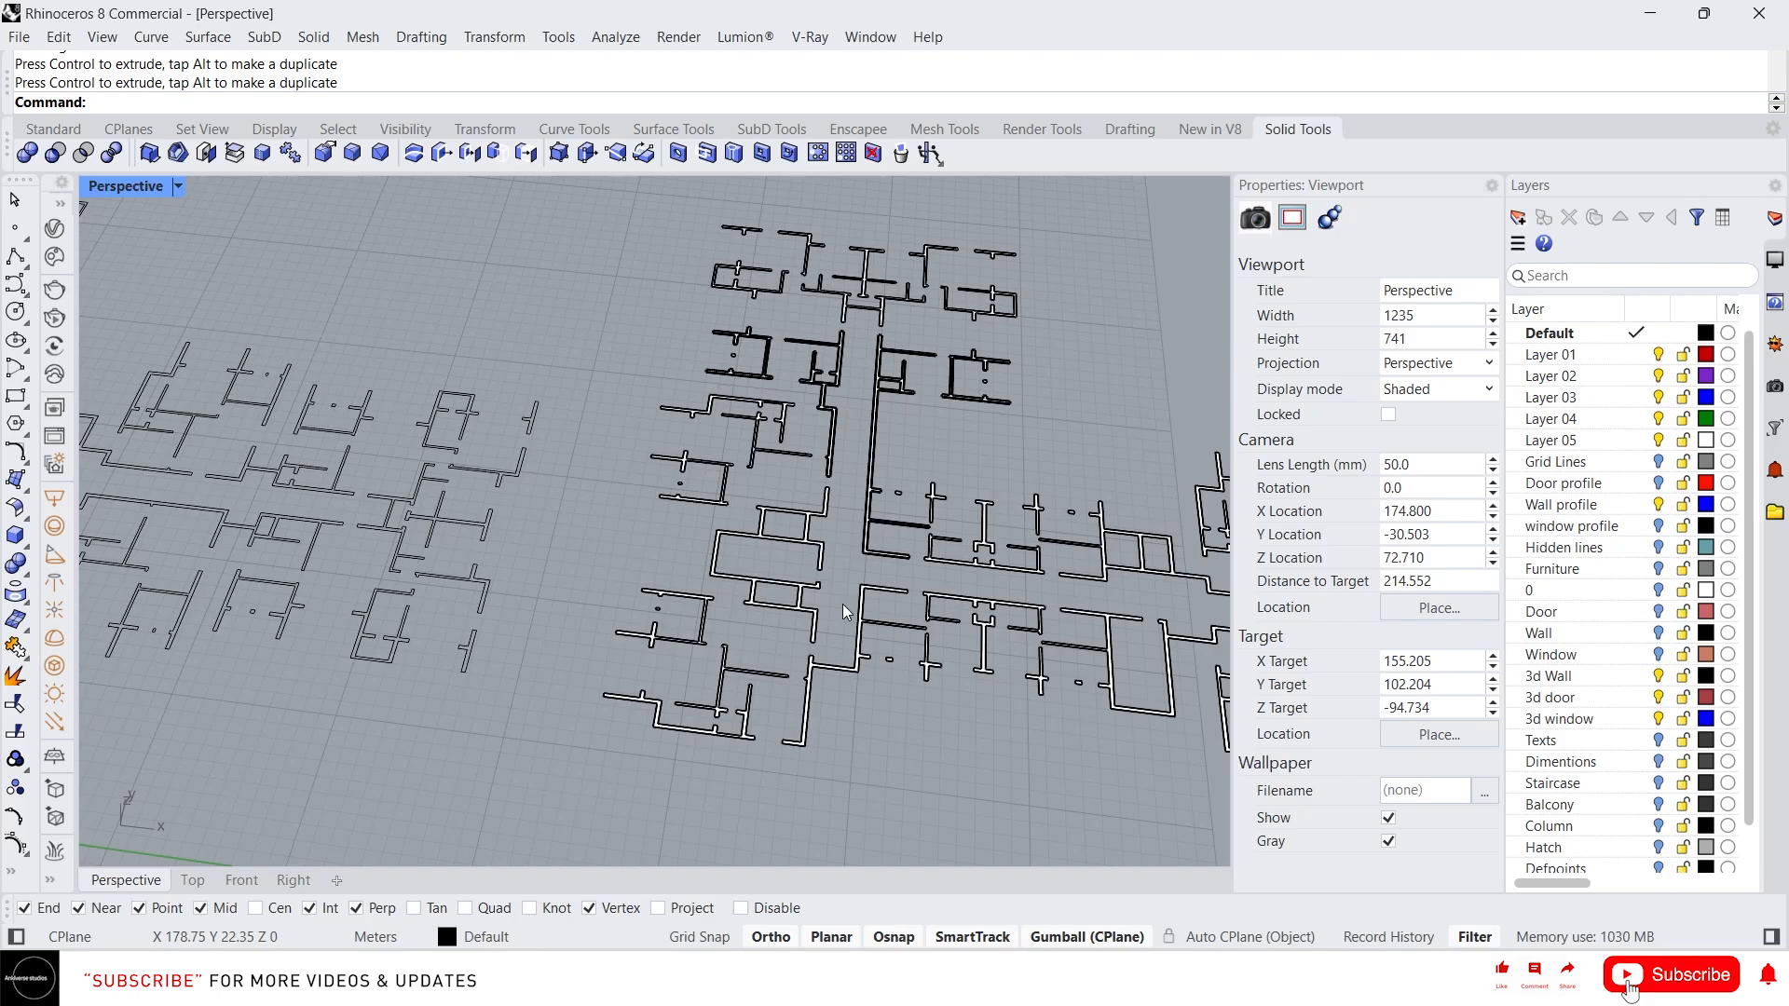
scroll(839, 652, up, 5)
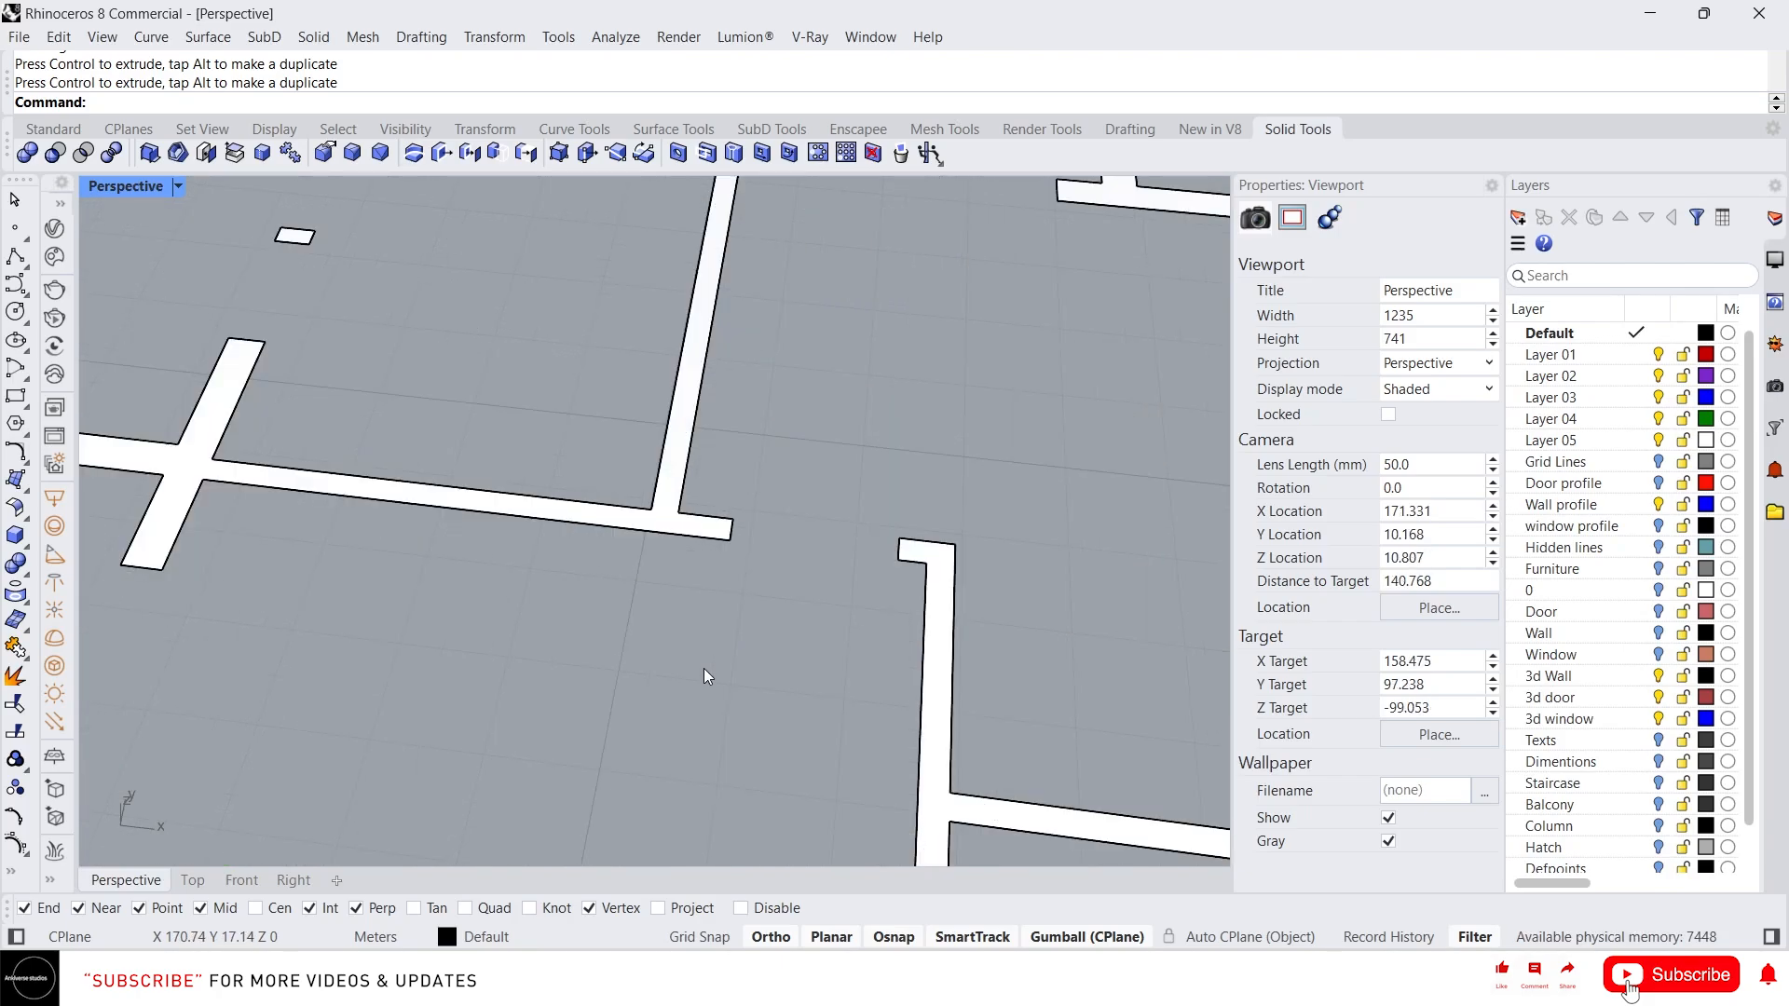
scroll(661, 671, down, 3)
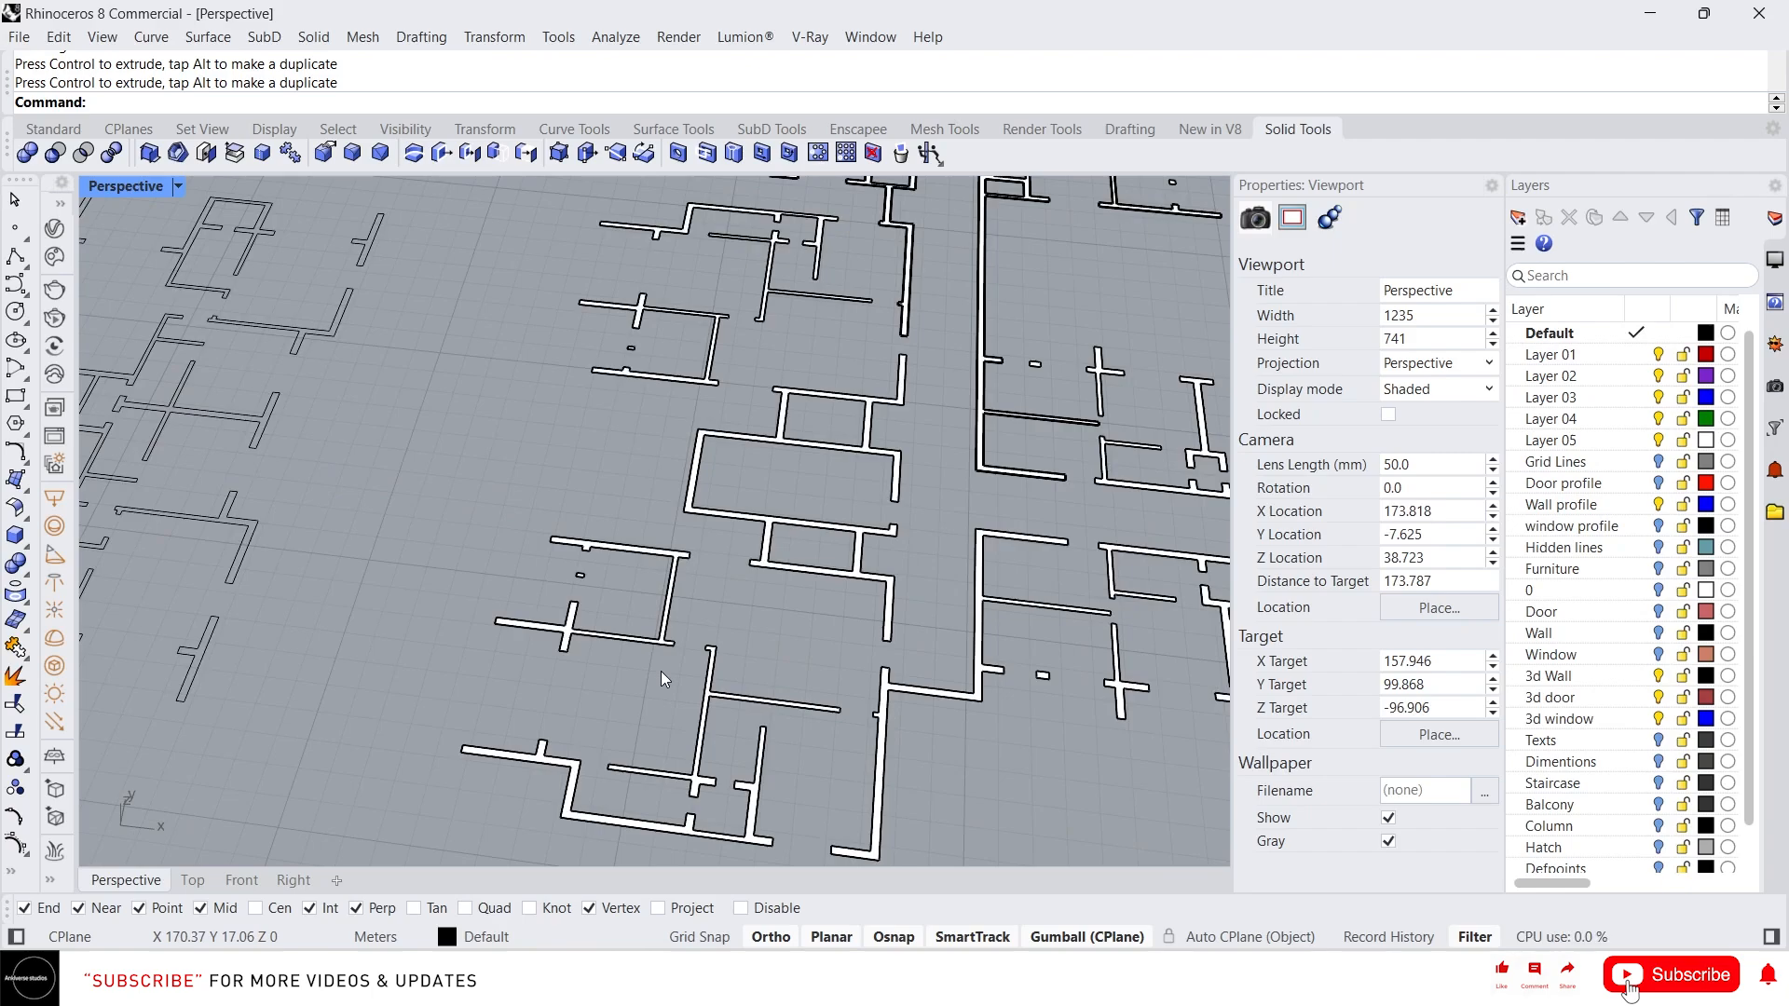